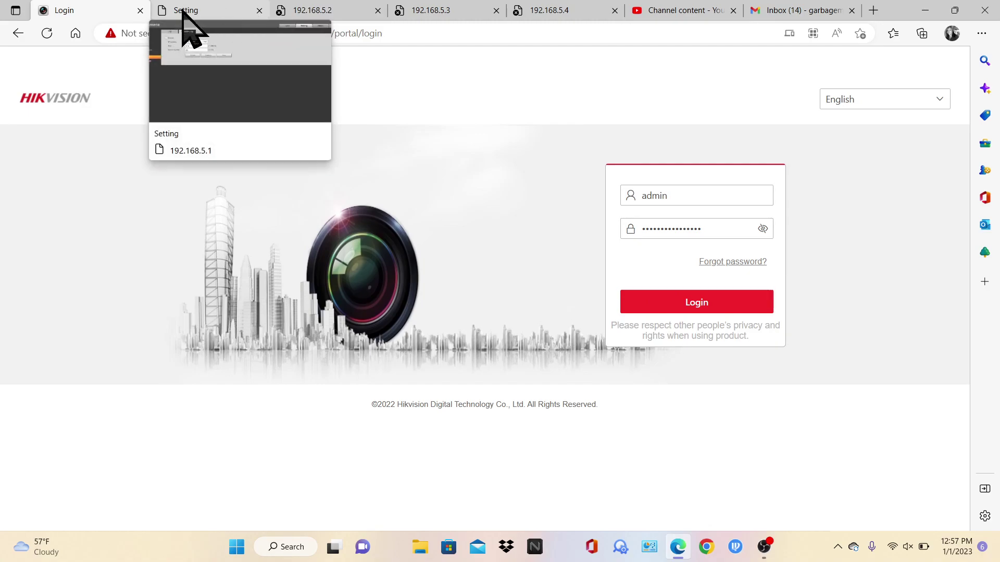
Log in to the Hikvision NVR web interface, then switch to the 192.168.5.1 camera's Setting tab
mouse_move(211, 4)
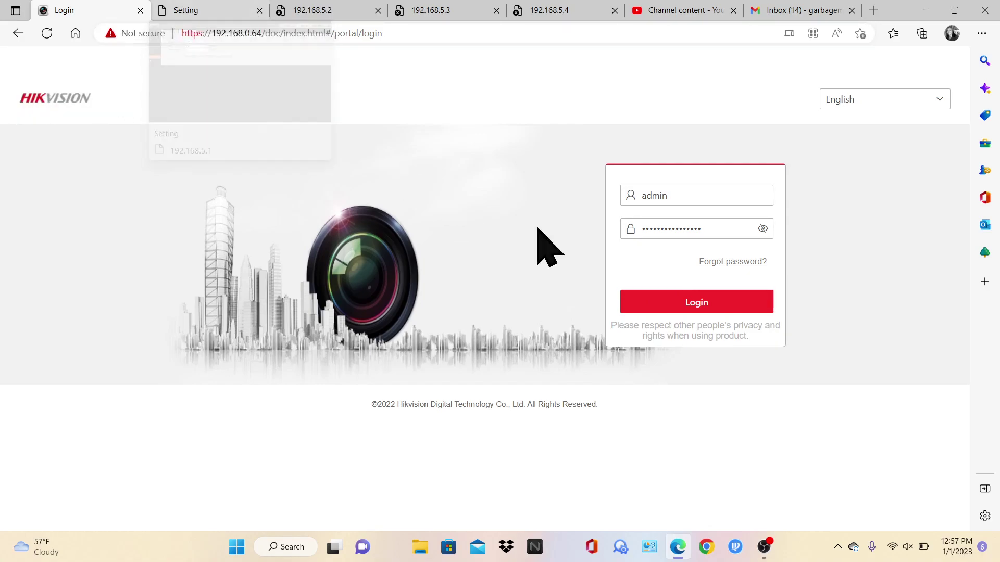
left_click(672, 297)
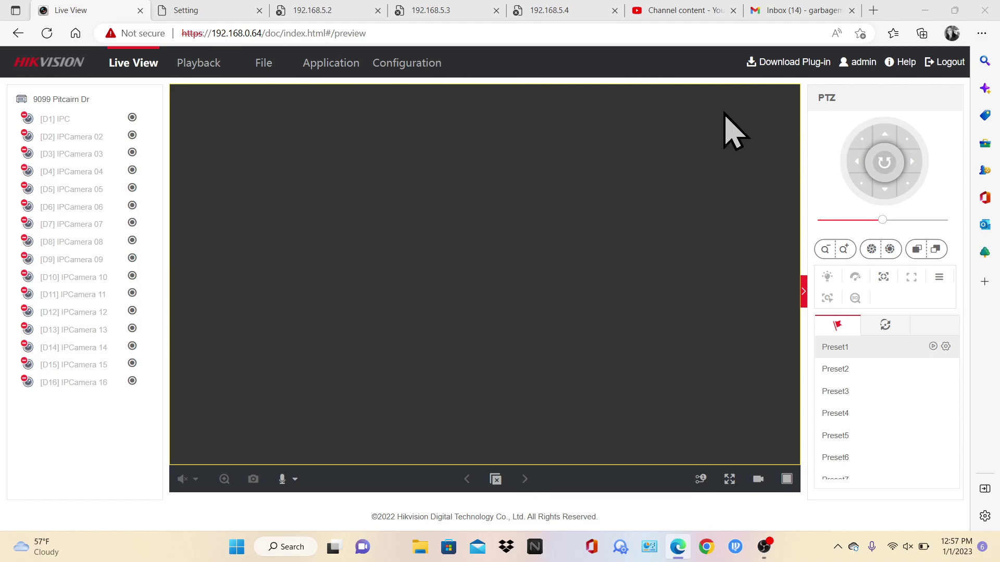
left_click(186, 10)
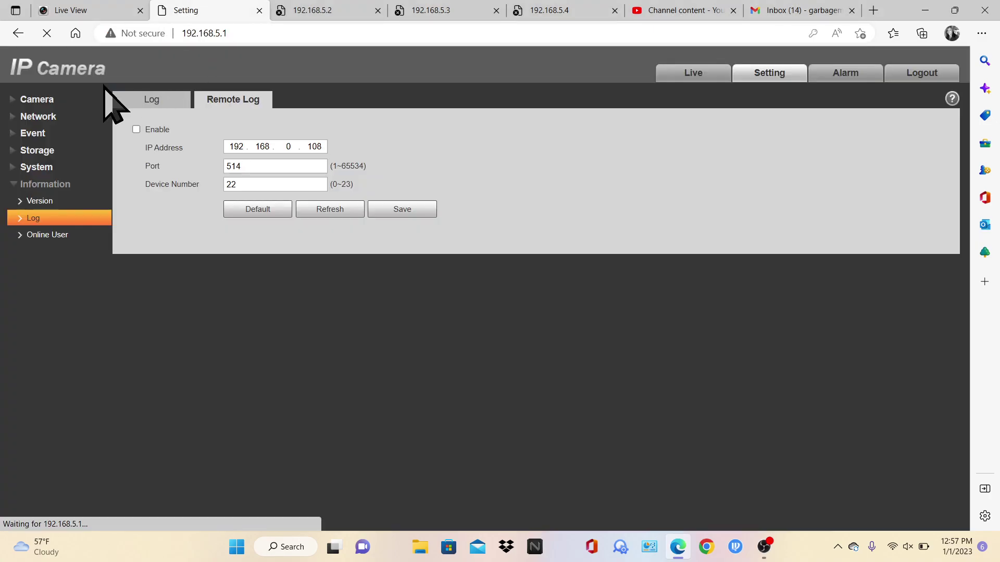
Reload the 192.168.5.1 camera page, log back in, and dismiss Edge's save-password offer
left_click(40, 34)
left_click(43, 34)
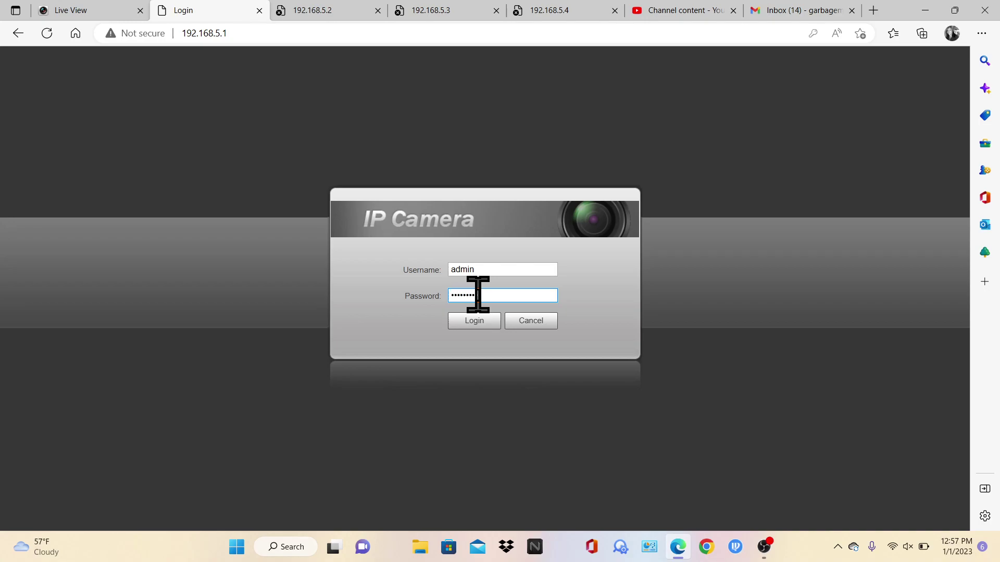
left_click(478, 318)
left_click(863, 53)
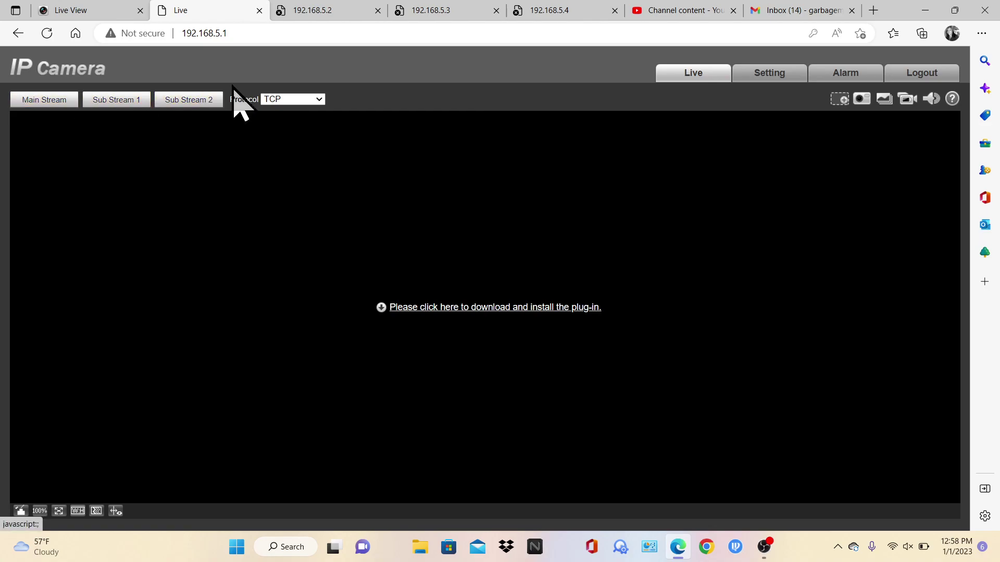
Open the camera settings, check Profile Management and Conditions, then open the Video encoding page
left_click(757, 78)
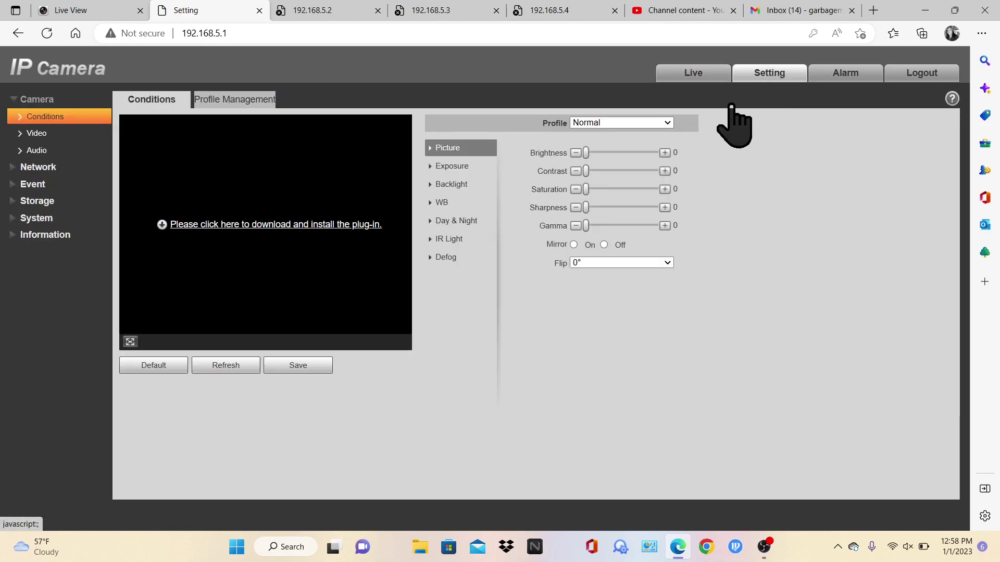
left_click(244, 102)
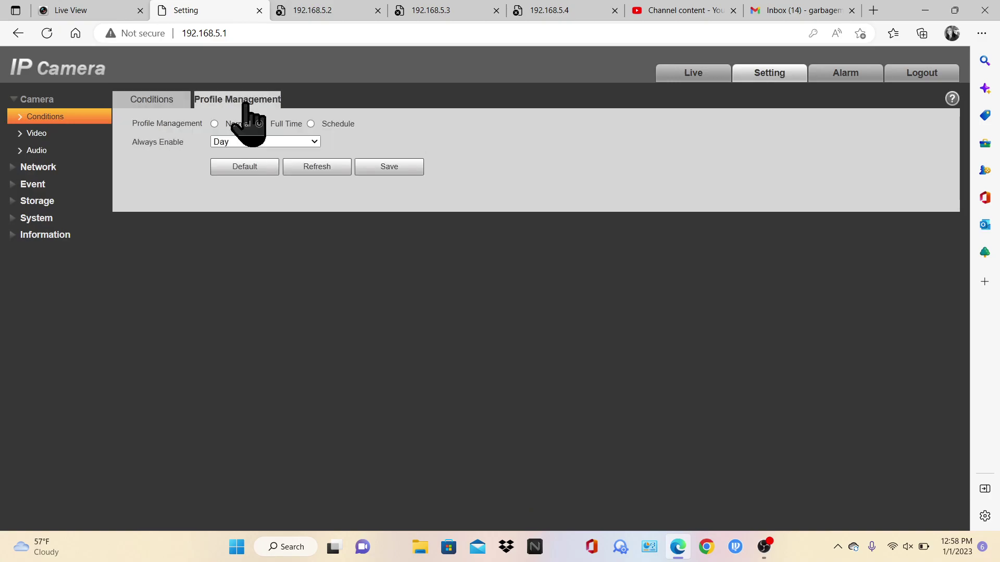
left_click(159, 101)
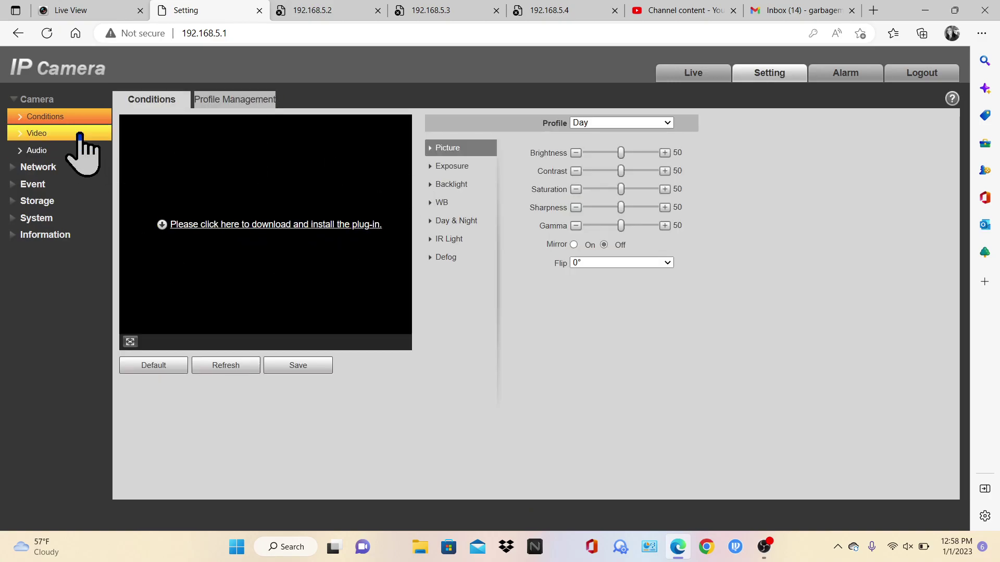
left_click(81, 136)
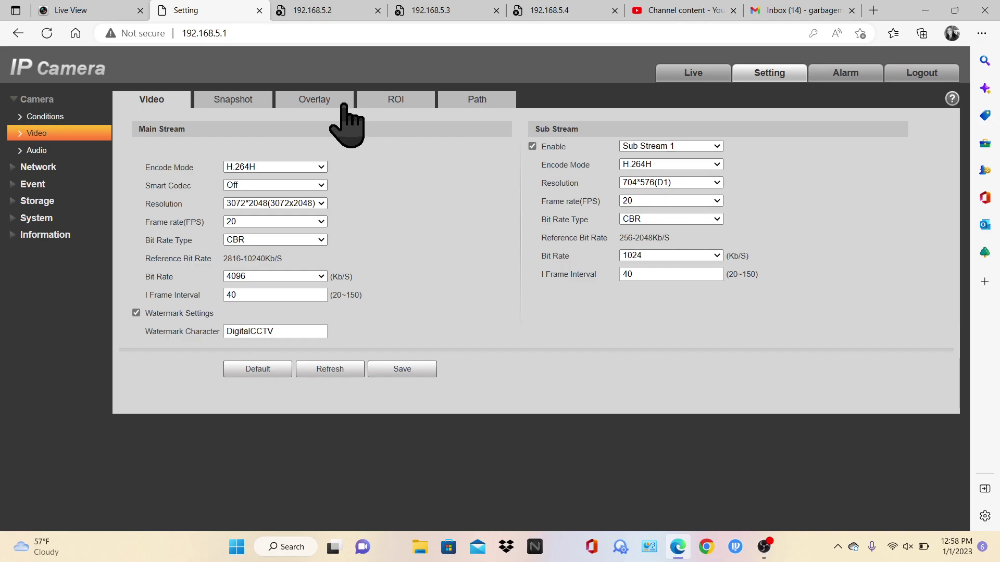
Check the Snapshot, Overlay, ROI and Path tabs, ending on the G.711A Audio settings
left_click(272, 107)
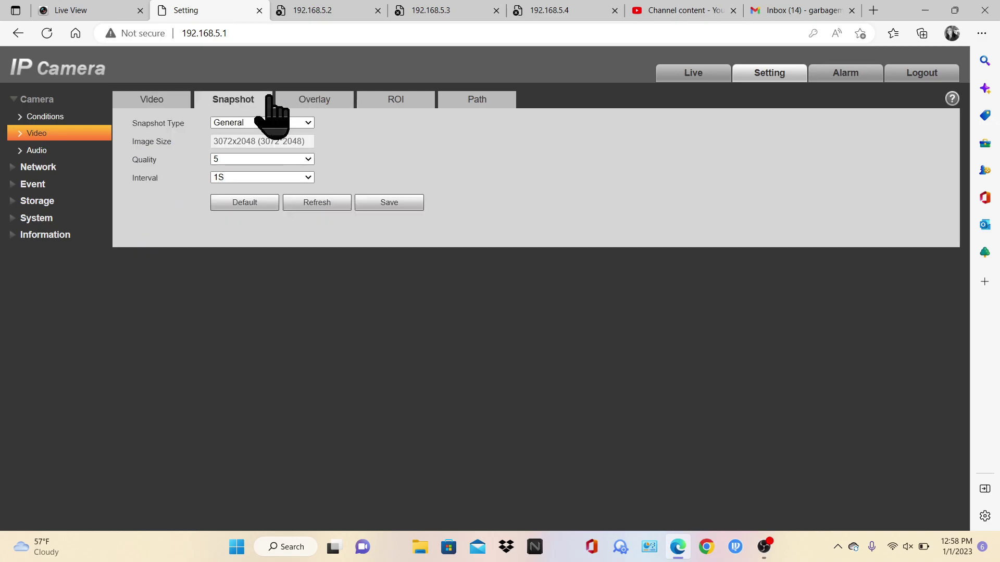
left_click(341, 104)
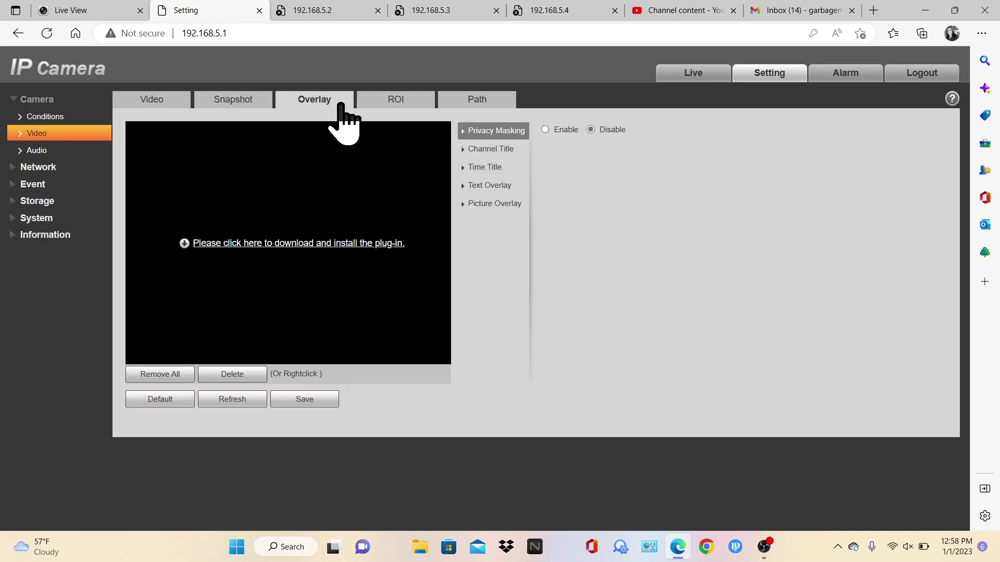
left_click(408, 100)
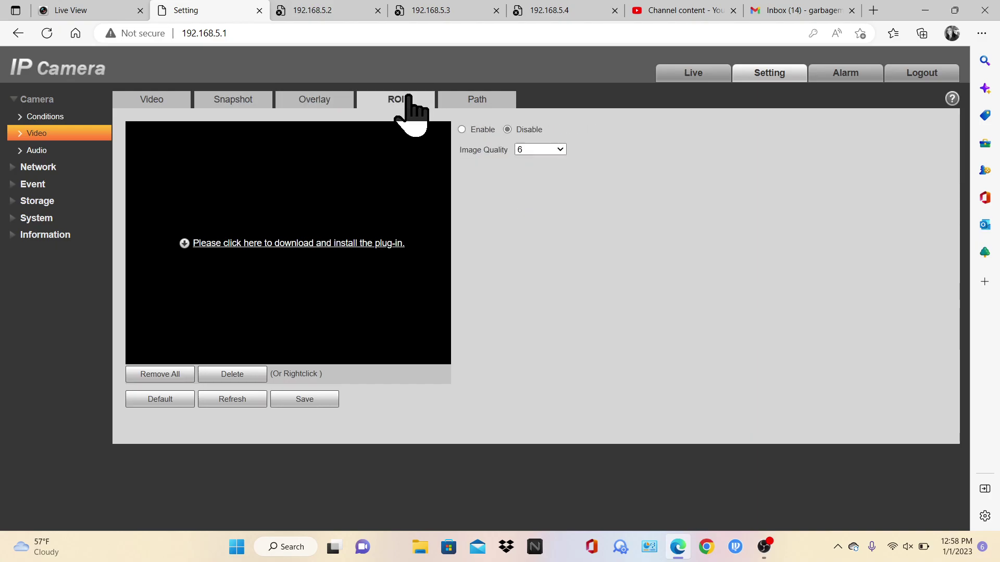
left_click(474, 102)
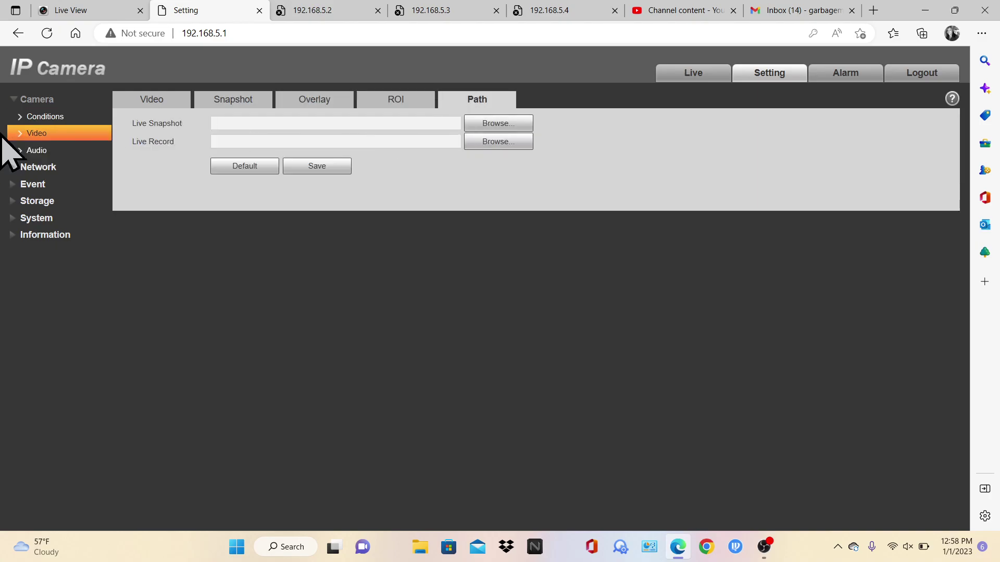
left_click(44, 152)
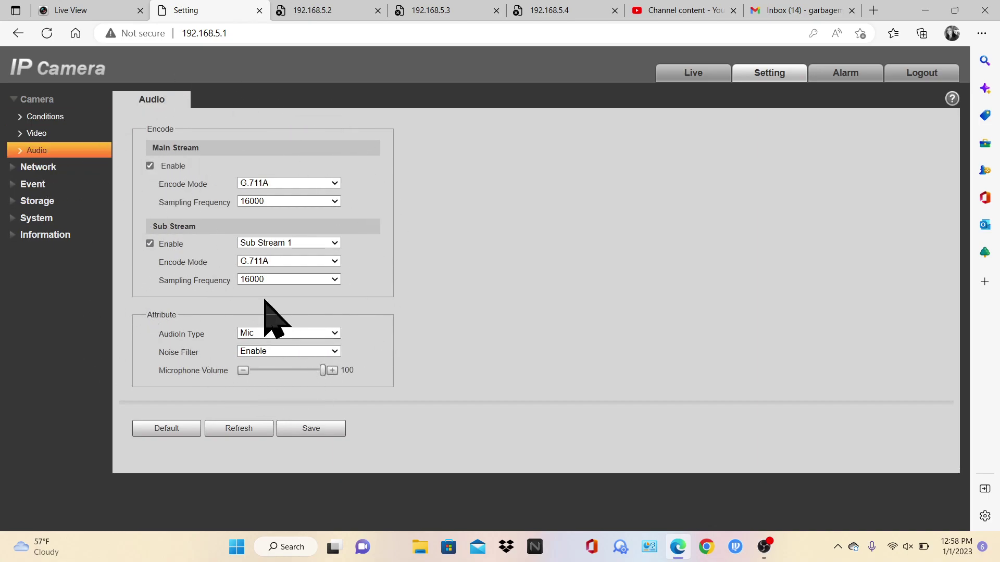
Show the TCP/IP page: static IP 192.168.5.1, gateway 192.168.5.1, DNS 8.8.8.8 and 8.8.4.4
left_click(67, 167)
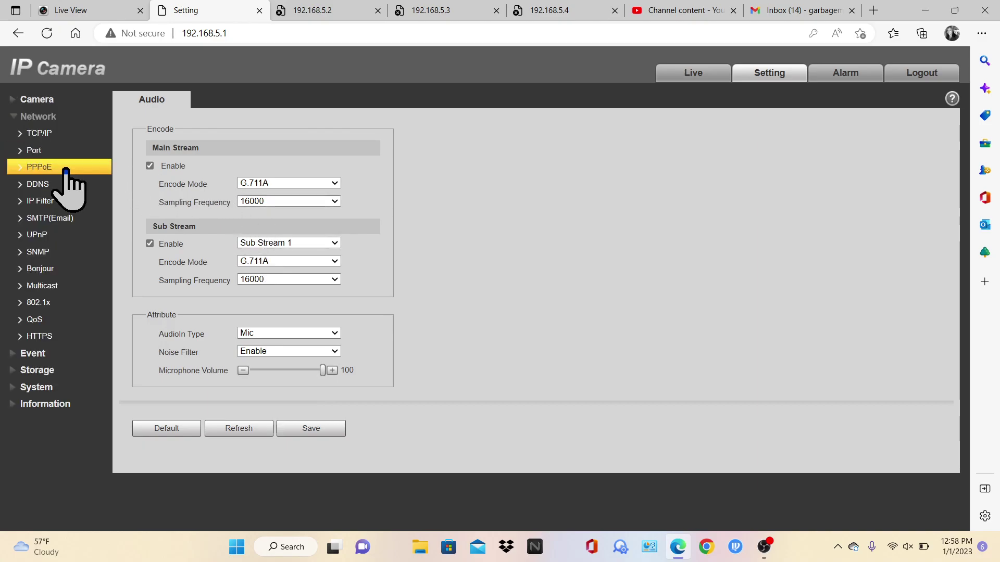
left_click(49, 133)
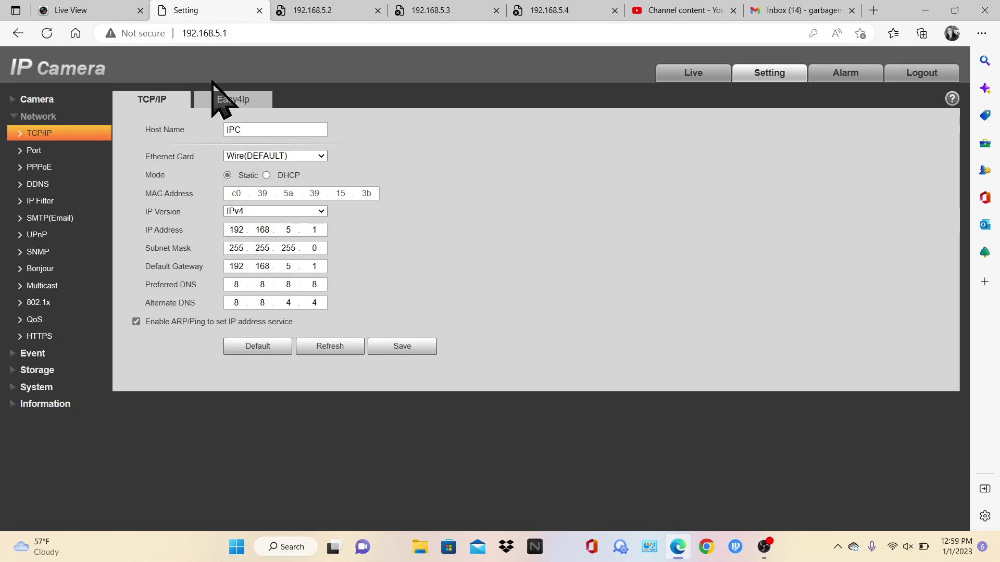
Look through the camera's Easy4ip, Port, ONVIF and PPPoE network settings pages
left_click(217, 100)
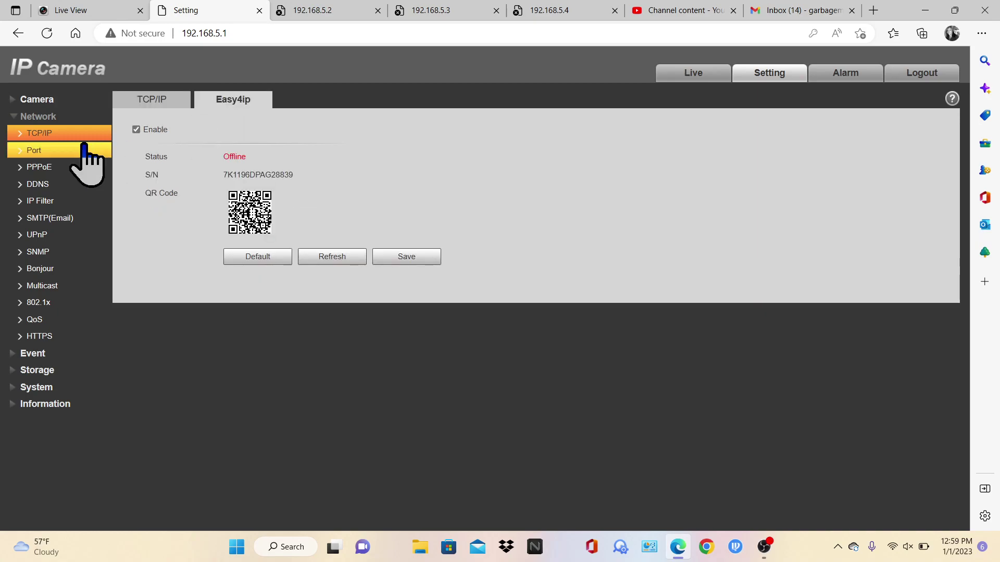
left_click(30, 154)
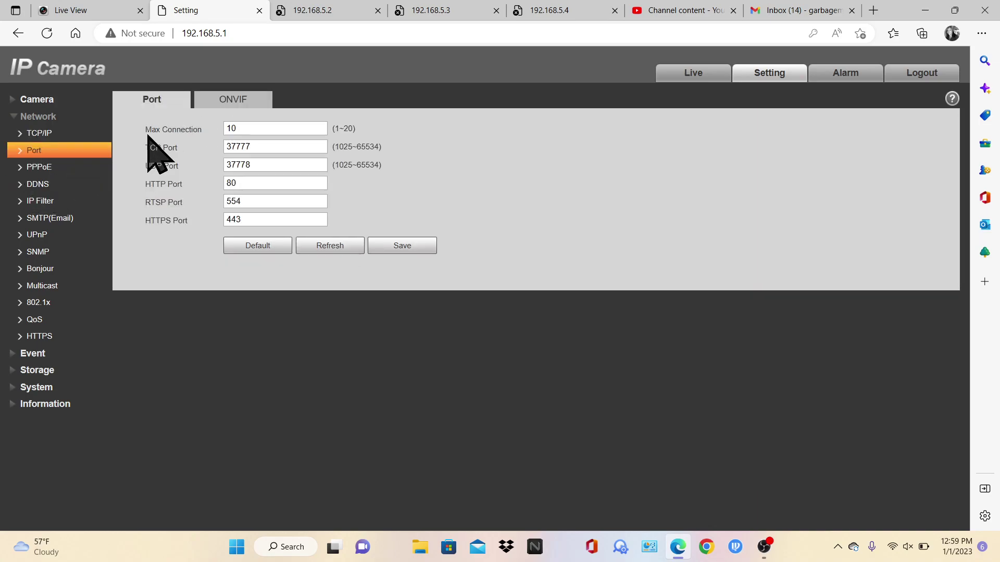
left_click(243, 102)
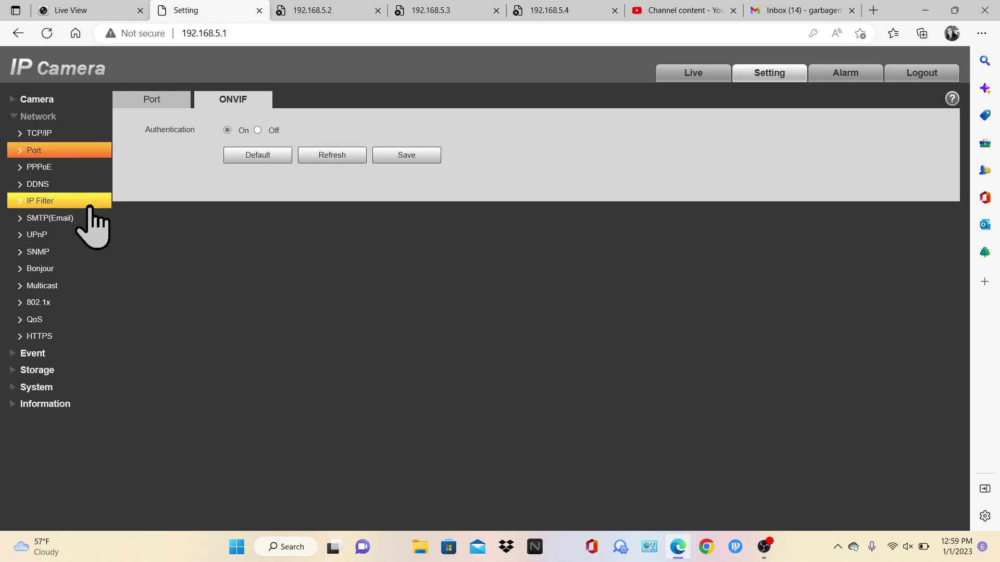
left_click(62, 170)
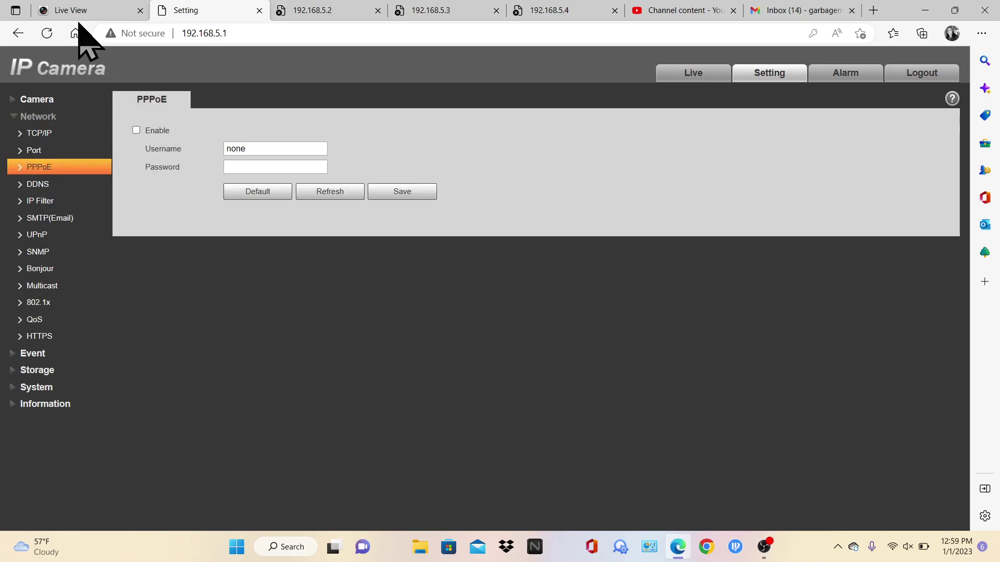
Glance at the NVR's Live View tab, then return to the camera's Port and PPPoE pages
left_click(74, 11)
mouse_move(25, 125)
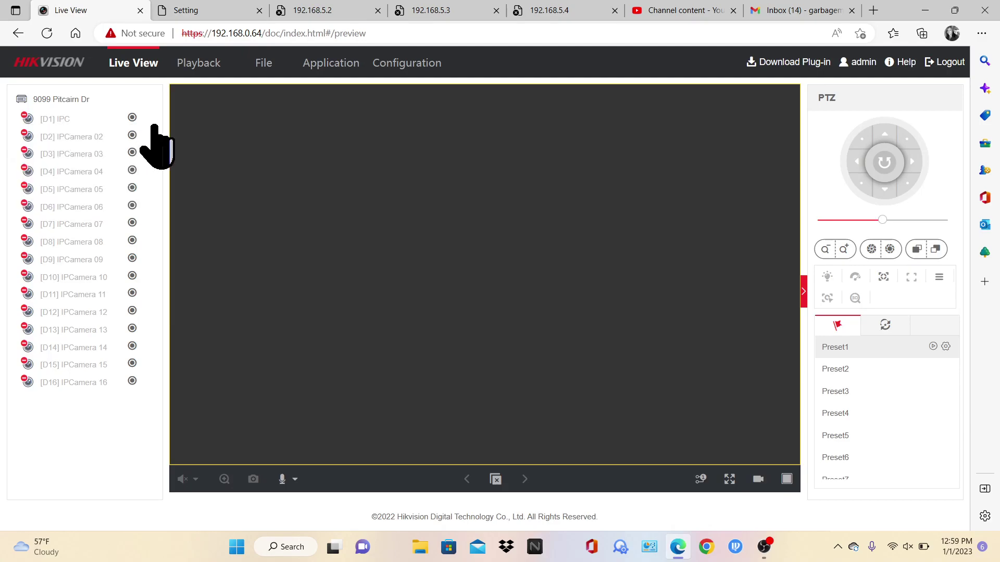
left_click(230, 10)
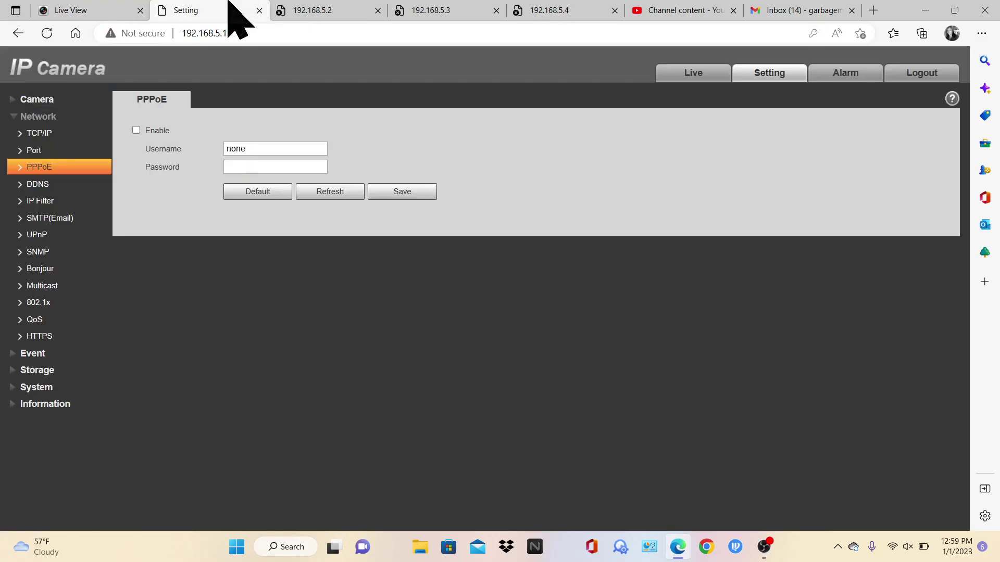
left_click(58, 151)
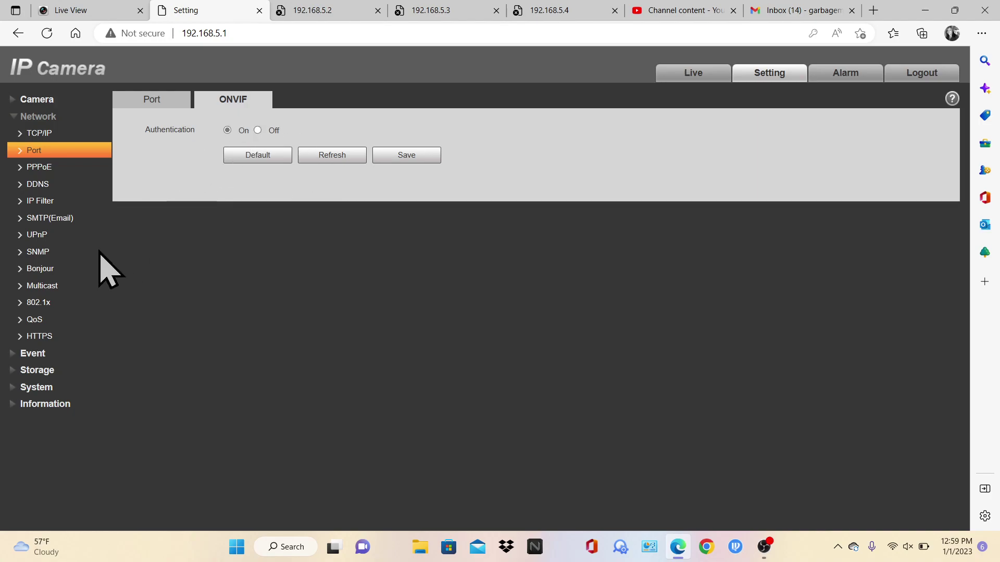
left_click(31, 173)
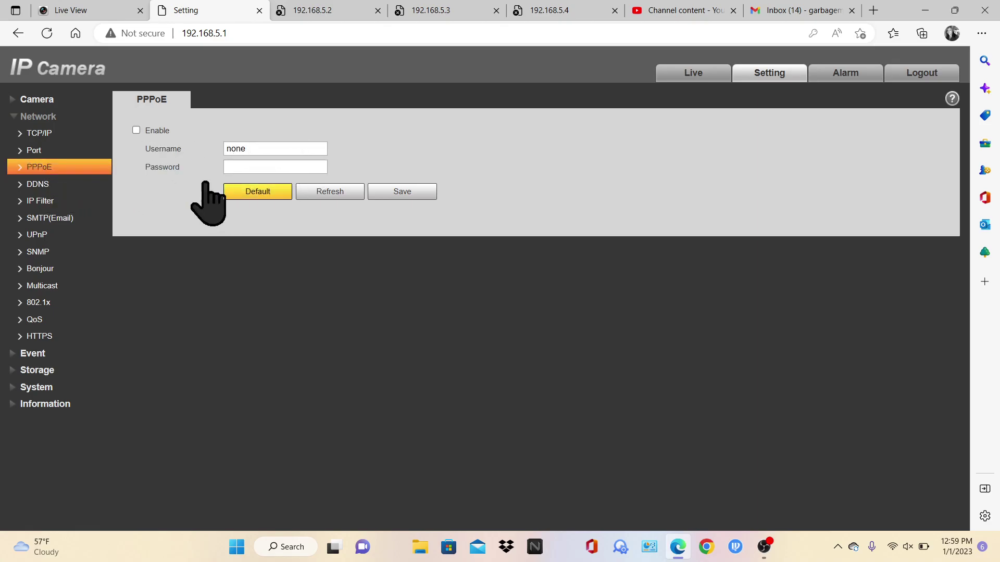
Cycle through the camera's DDNS, IP Filter, TCP/IP and Port network settings pages
left_click(50, 185)
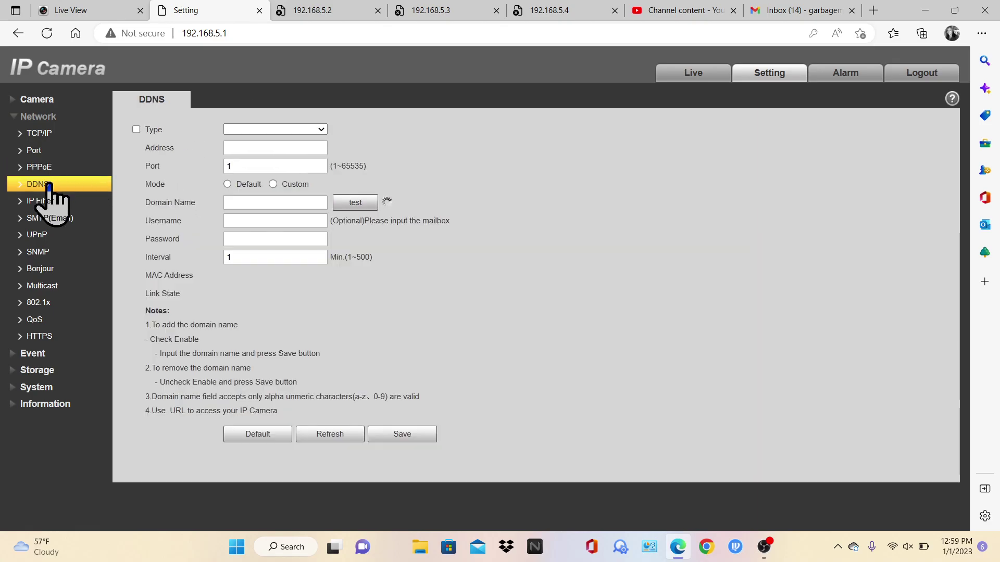
left_click(50, 202)
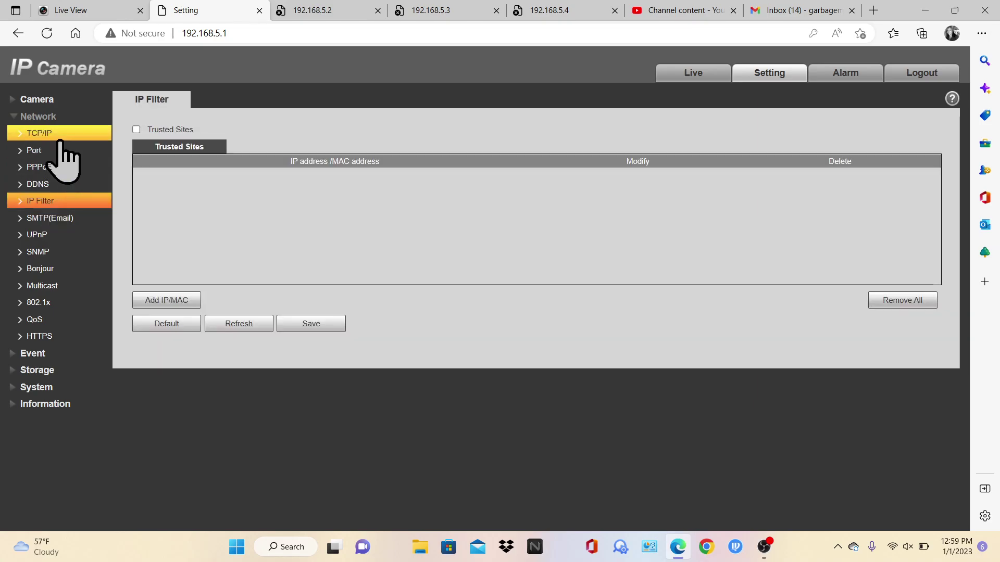
left_click(54, 135)
left_click(140, 100)
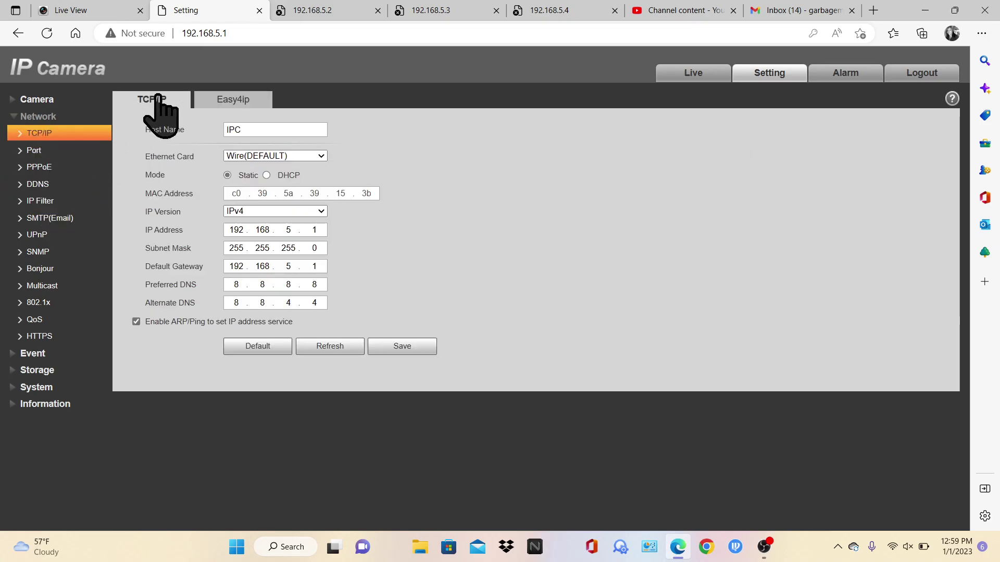
left_click(35, 155)
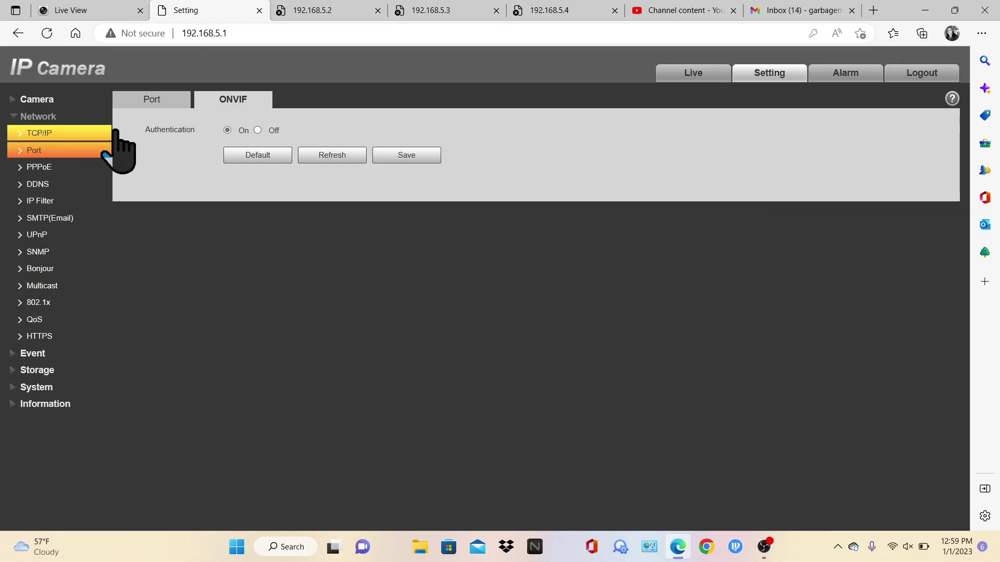
left_click(183, 103)
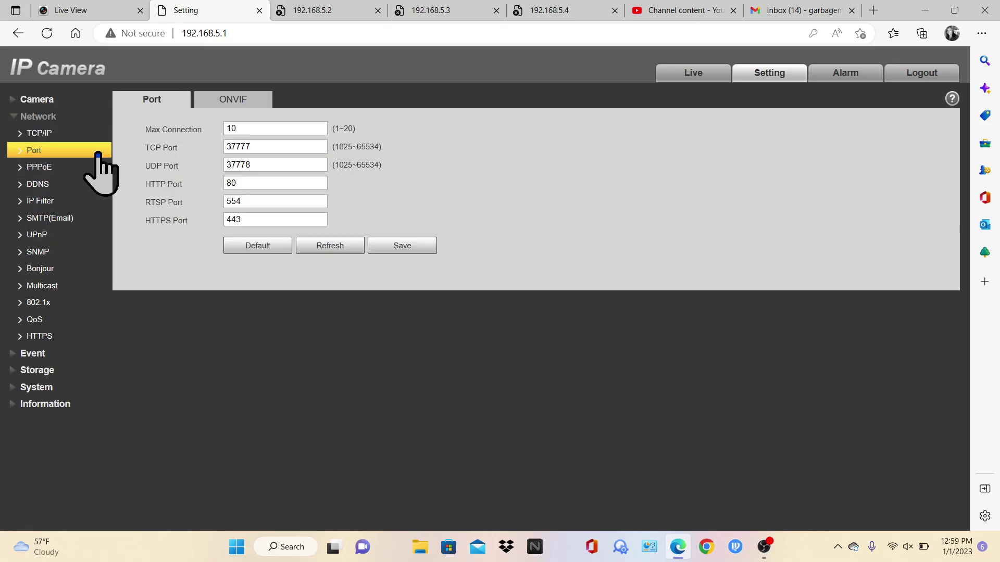
left_click(52, 185)
left_click(45, 202)
Review the SMTP, UPnP, SNMP, Bonjour, Multicast, 802.1x and QoS pages, ending on HTTPS
left_click(42, 235)
left_click(46, 221)
left_click(46, 234)
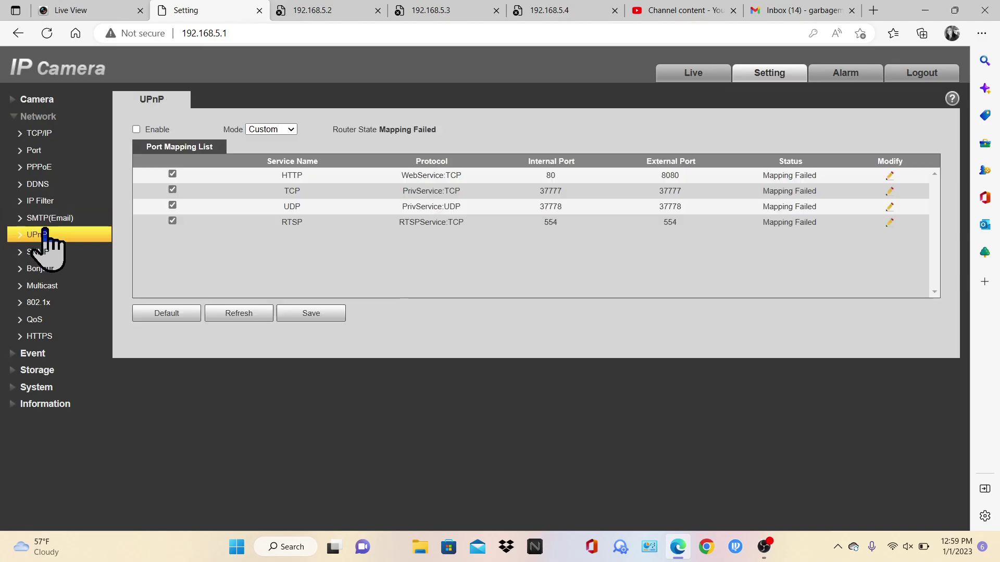
left_click(42, 252)
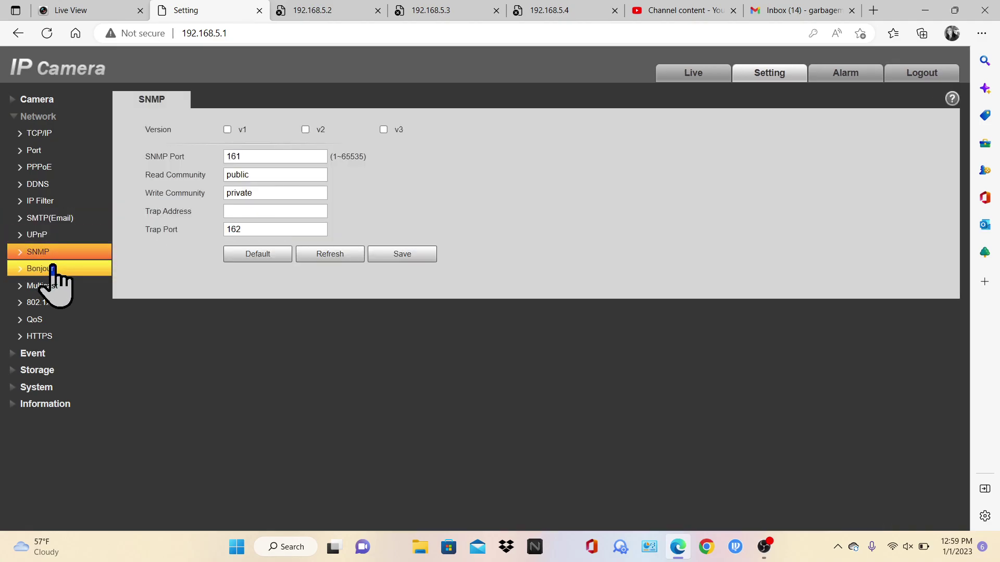
left_click(50, 268)
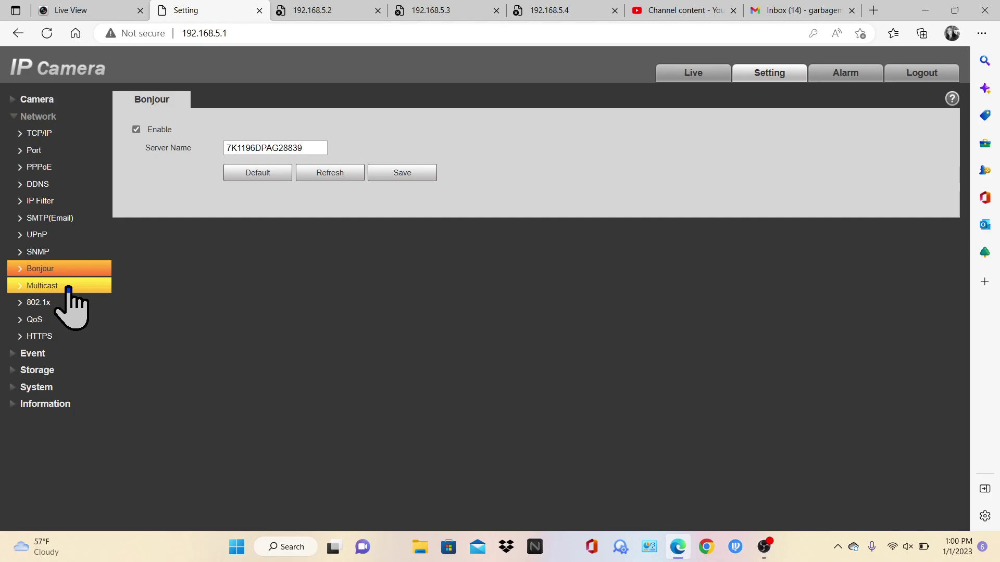
left_click(68, 287)
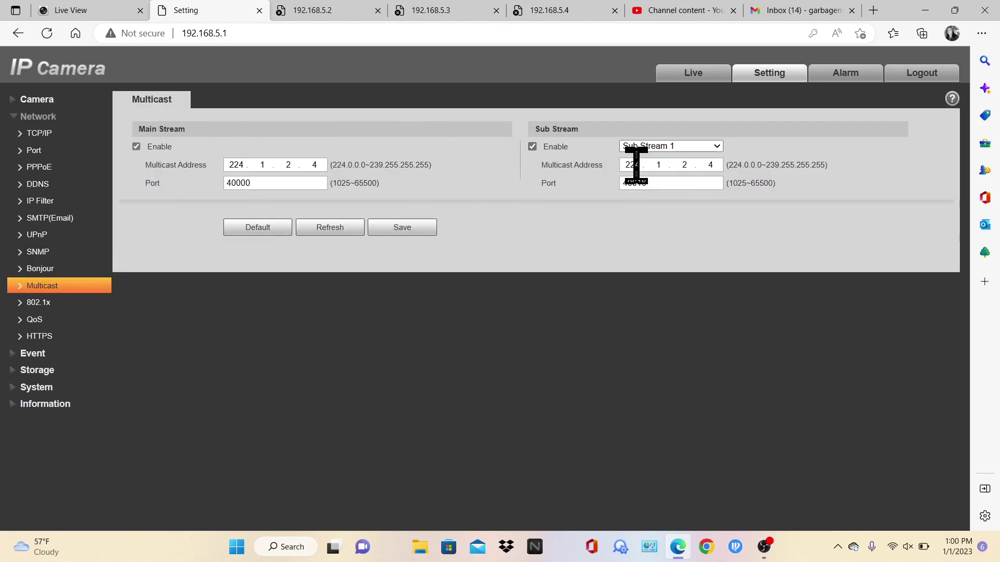
left_click(42, 304)
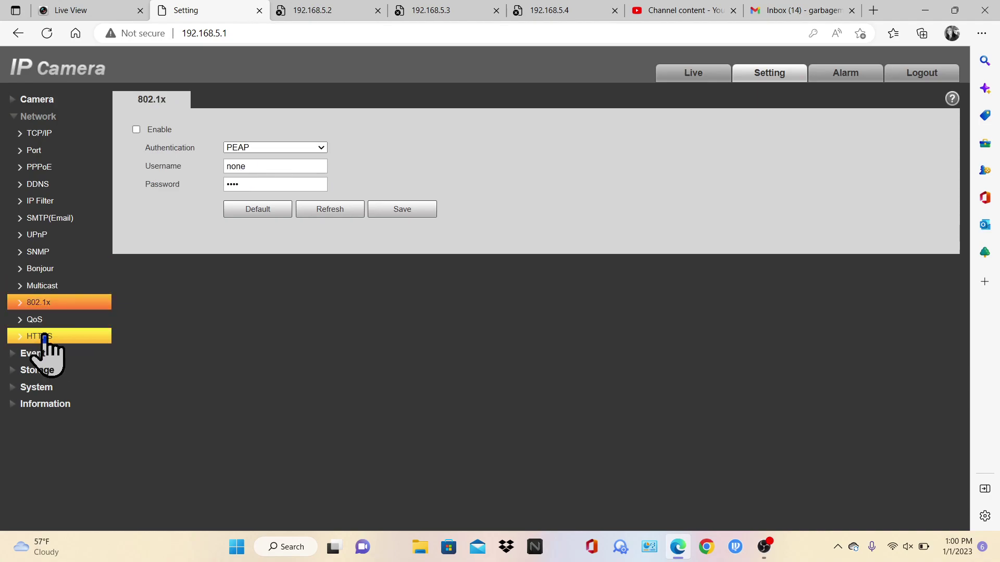
left_click(50, 324)
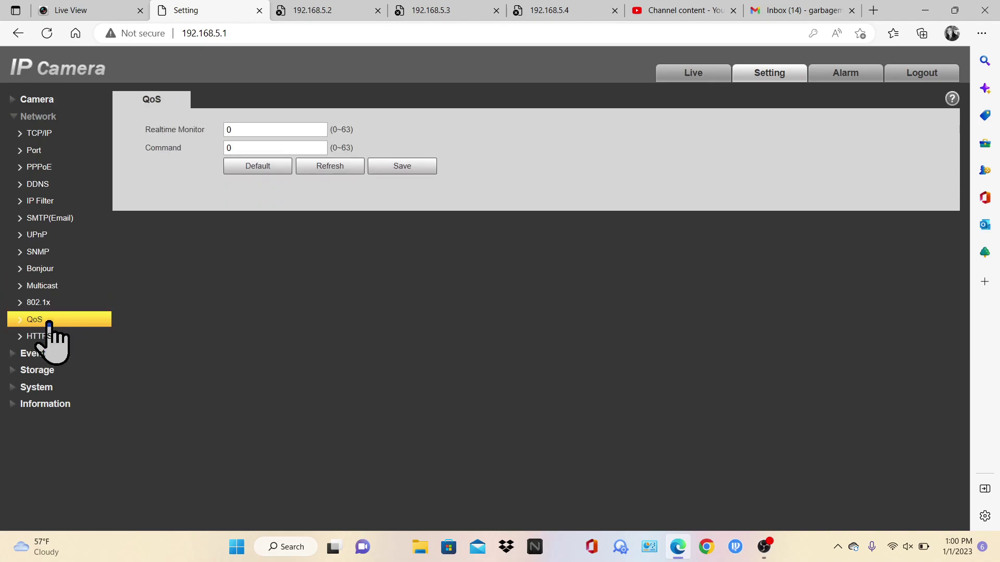
left_click(56, 339)
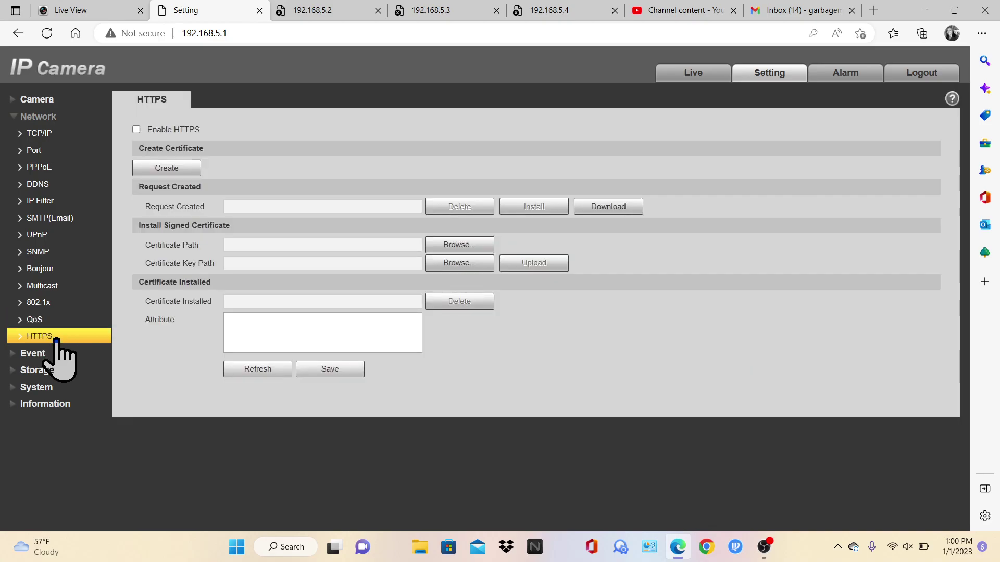
Expand Event and review Video Detection's motion detection, video tamper and scene changing tabs
left_click(58, 355)
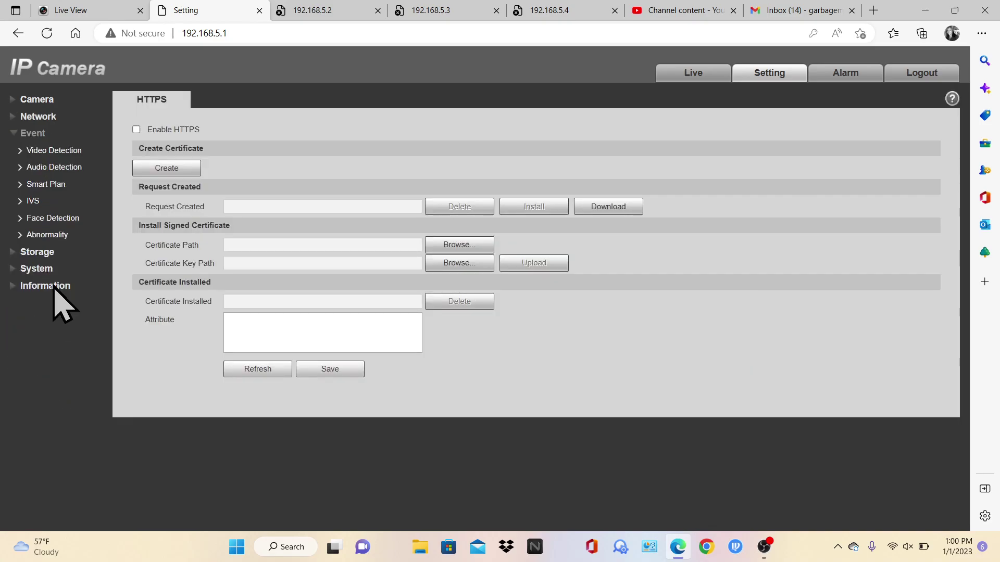
left_click(68, 151)
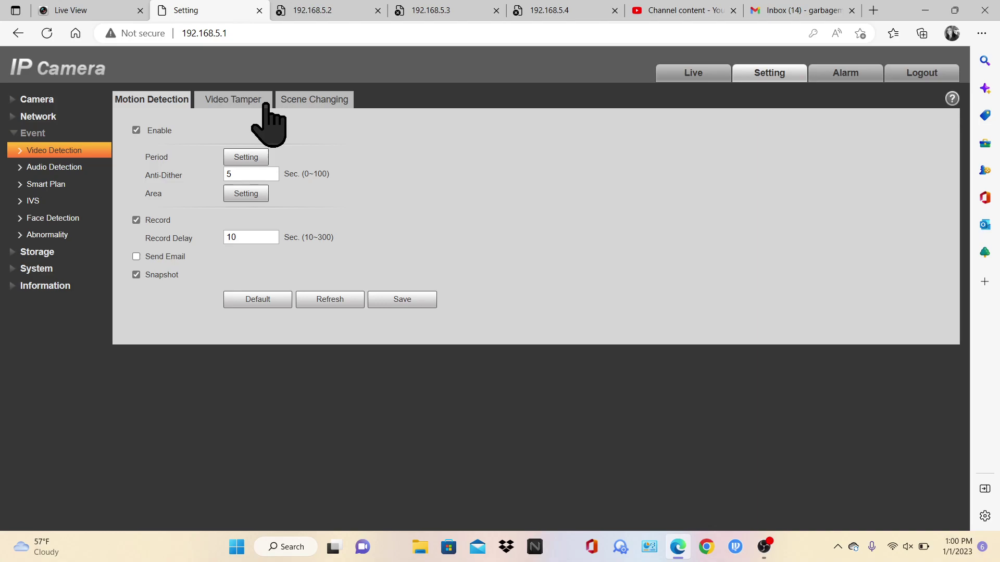
left_click(236, 103)
left_click(285, 104)
double_click(169, 101)
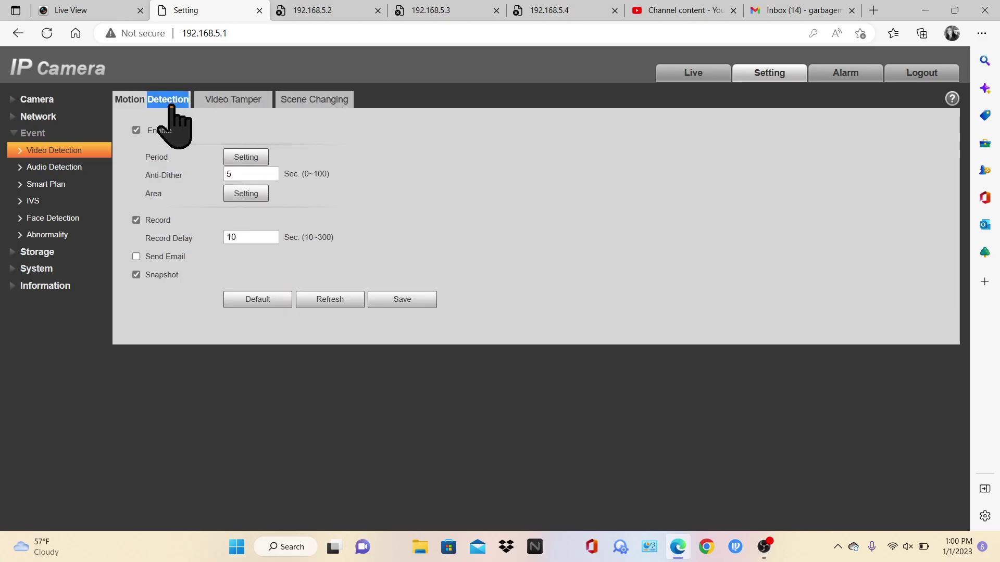
left_click(283, 173)
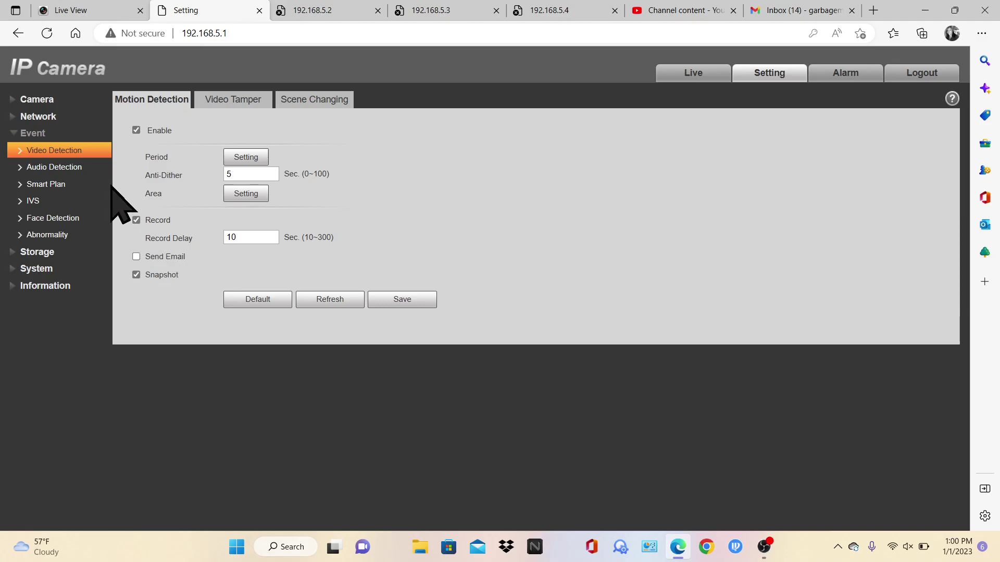
Check Audio Detection, Smart Plan, IVS and Face Detection, ending on the Abnormality page
left_click(93, 166)
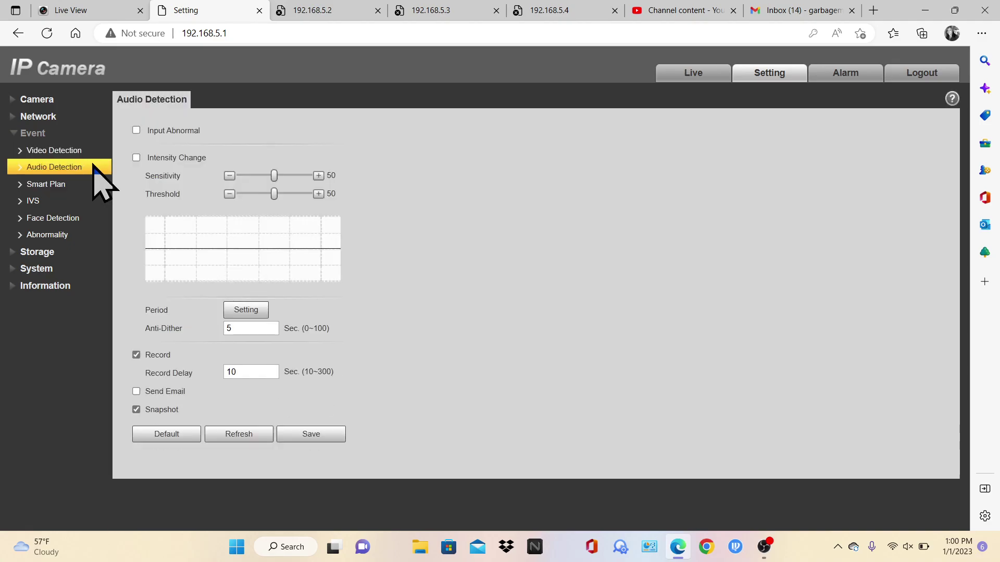
left_click(42, 184)
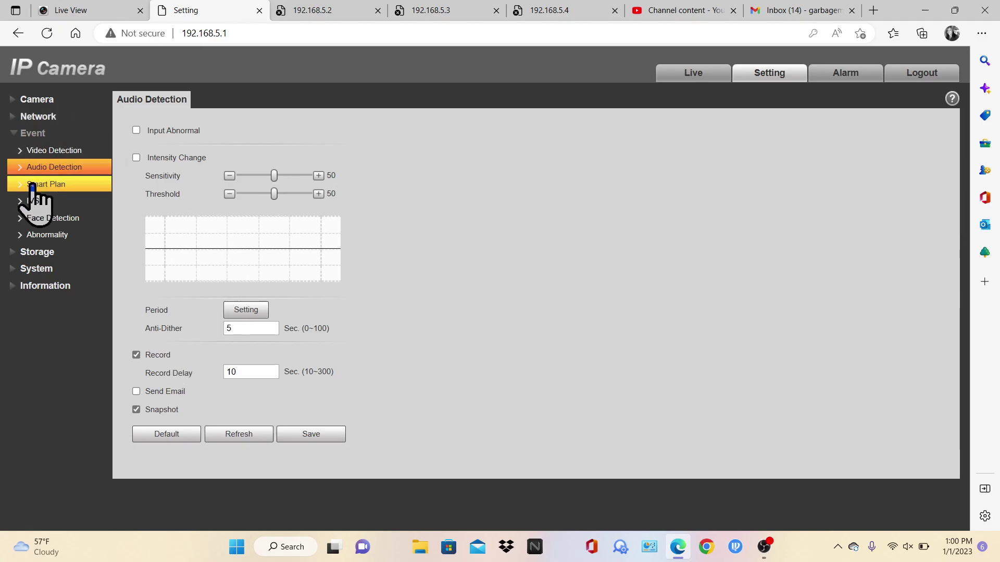
left_click(36, 201)
left_click(39, 218)
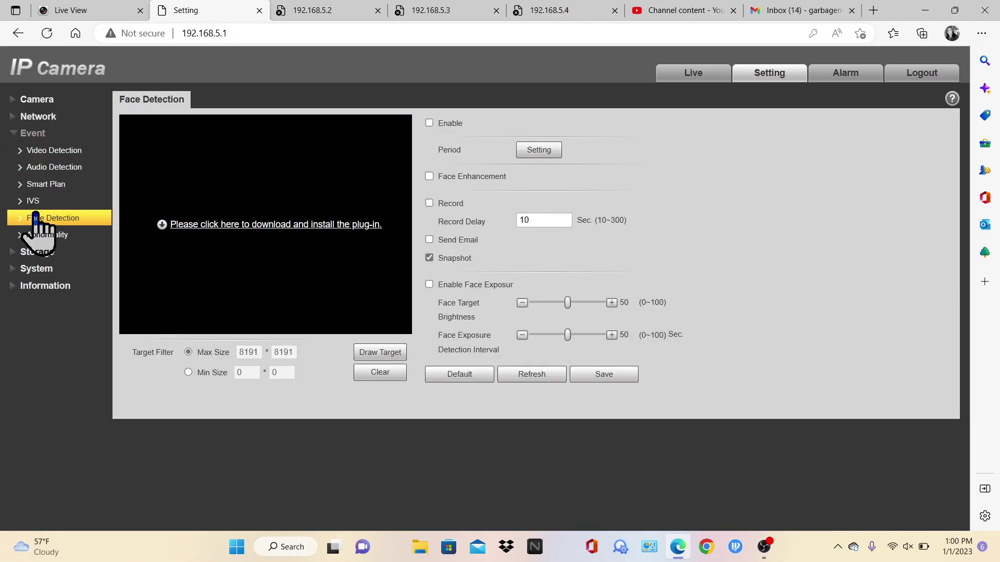
left_click(44, 234)
left_click(35, 135)
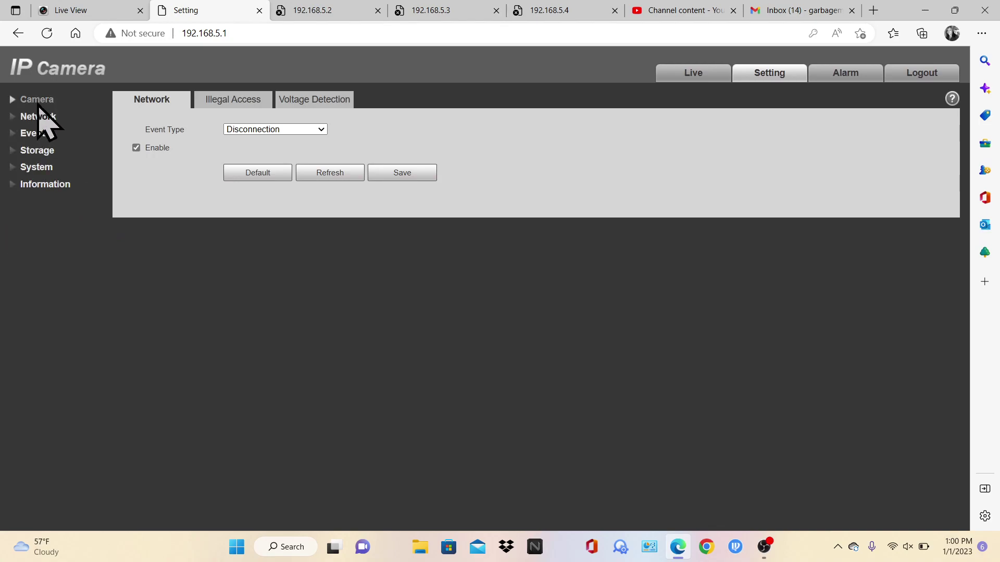
Browse the Storage settings: record, snapshot and holiday schedules, destination and record control
left_click(33, 153)
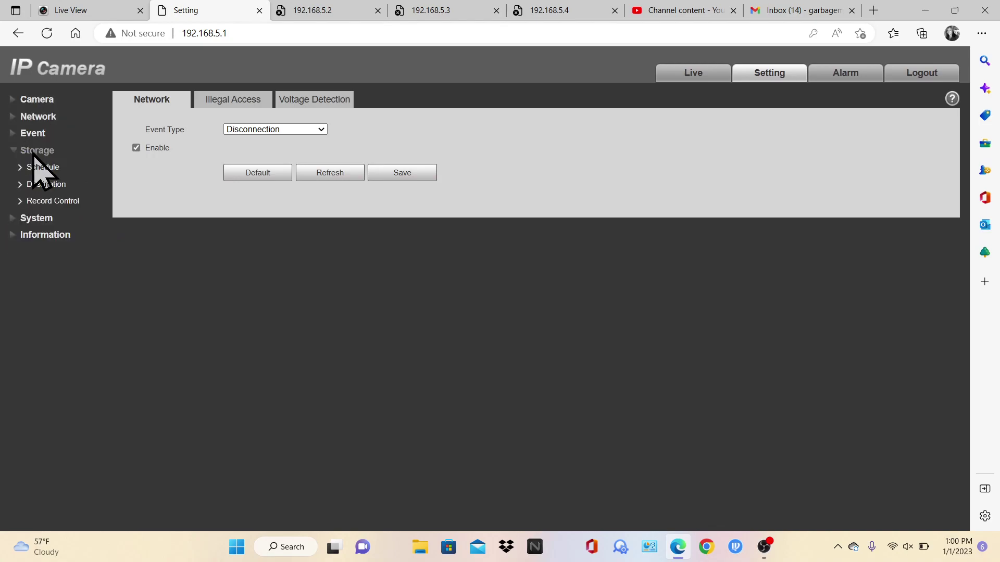
left_click(35, 167)
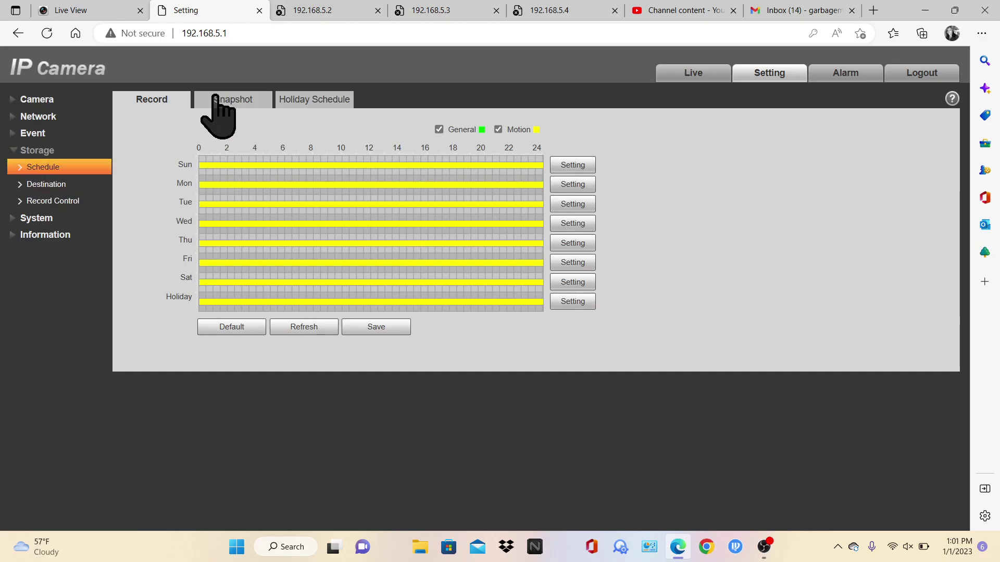
left_click(224, 101)
left_click(303, 102)
left_click(60, 186)
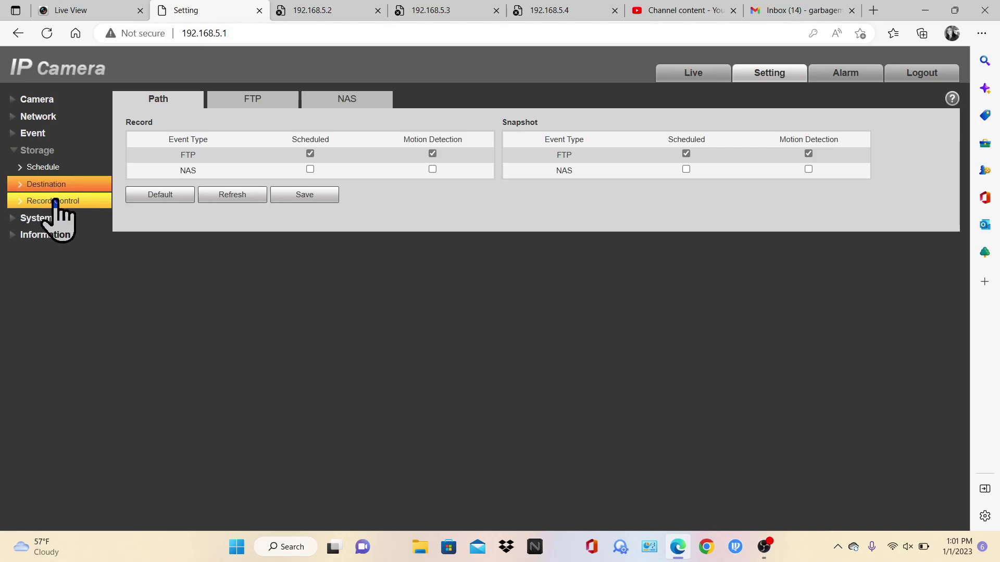
left_click(56, 202)
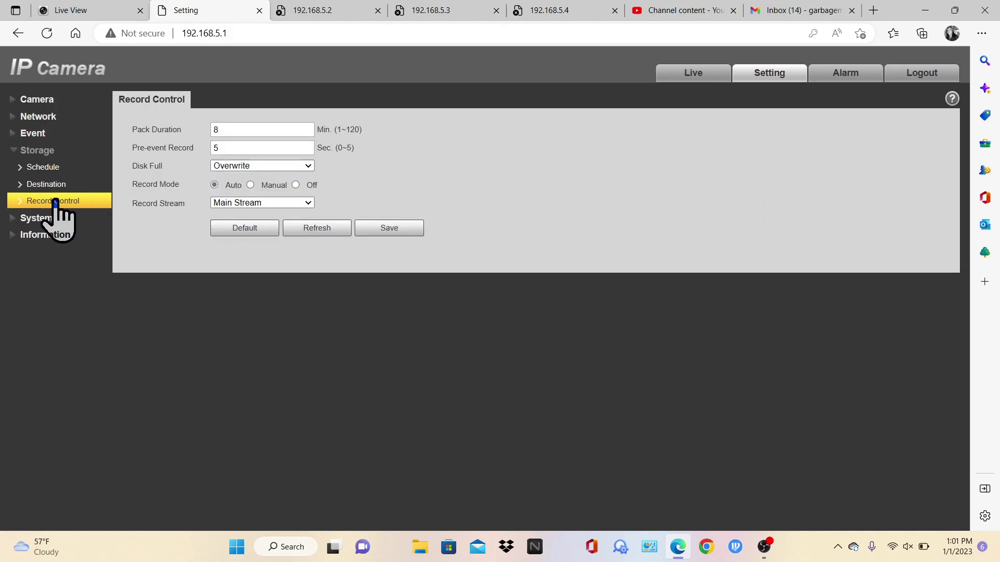
Browse the System settings: general, date/time, accounts, safety, default, import/export, auto maintain, upgrade
left_click(50, 220)
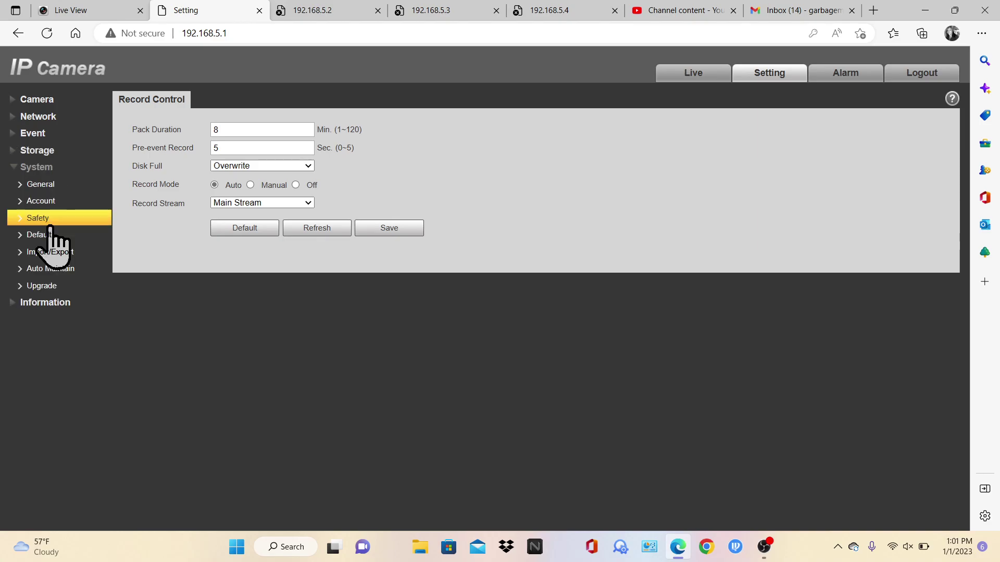
left_click(53, 187)
left_click(214, 101)
left_click(177, 101)
left_click(89, 202)
left_click(79, 216)
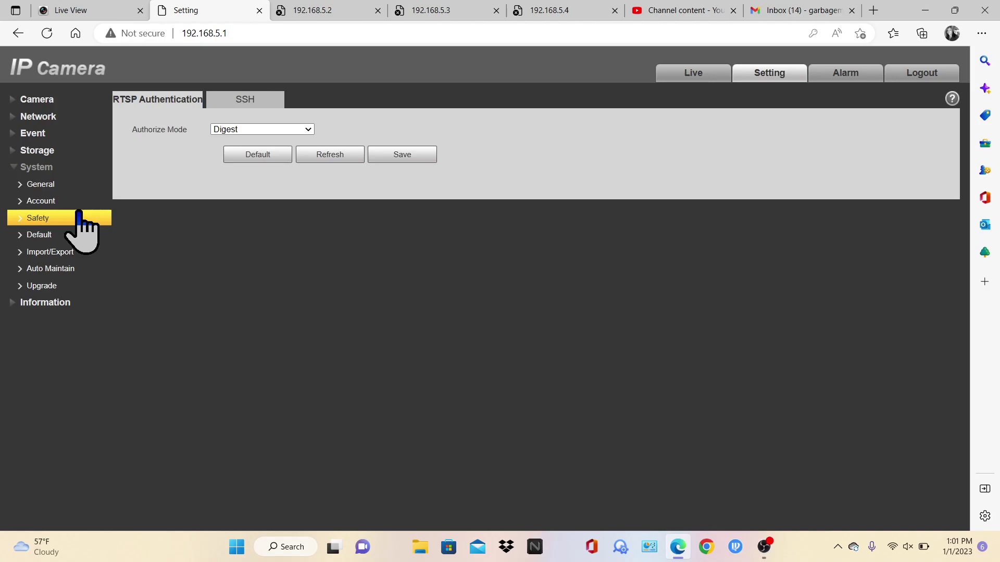
left_click(66, 253)
left_click(66, 239)
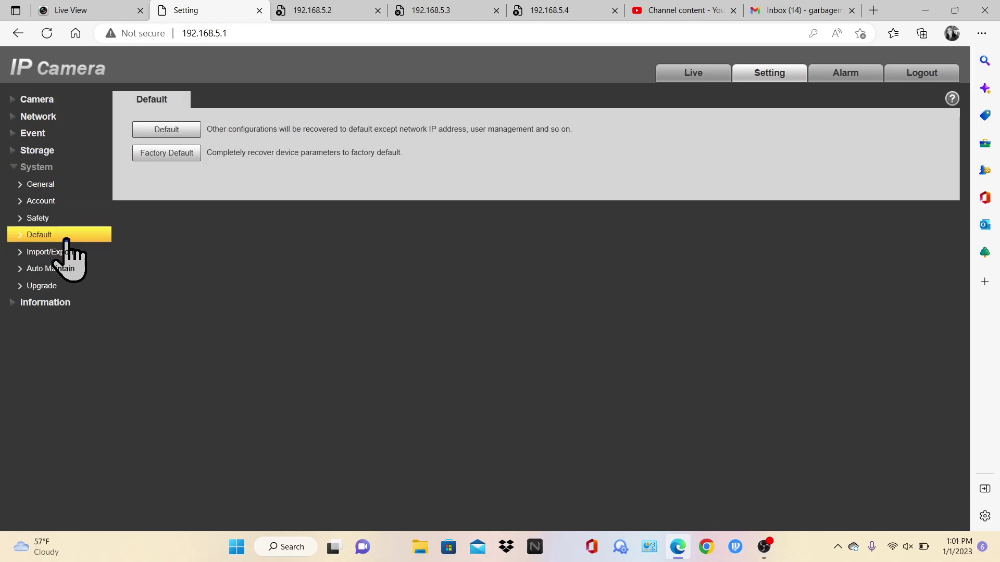
left_click(67, 254)
left_click(59, 269)
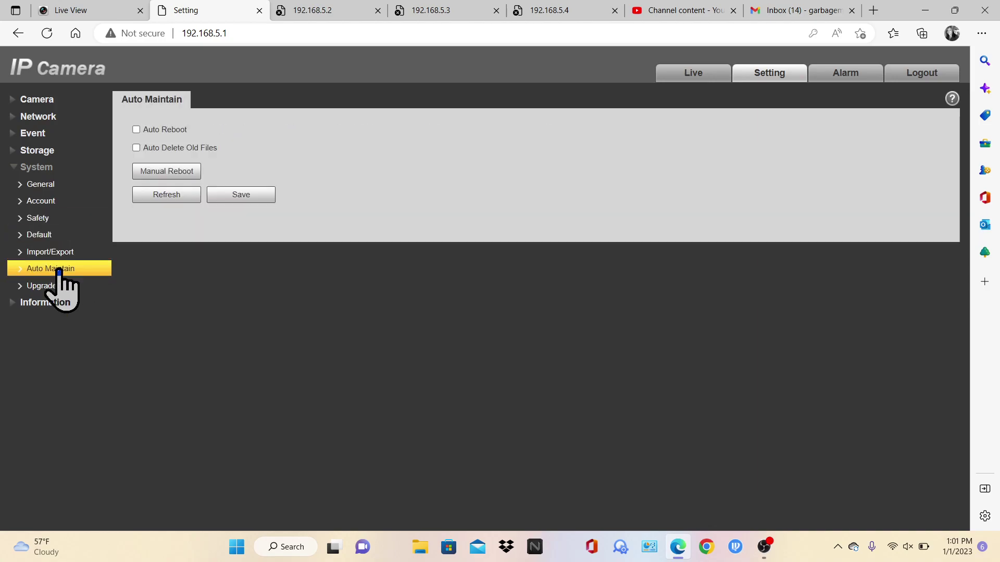
left_click(54, 288)
Expand the Information, Camera and Network groups, check the Alarm and Live pages, then bring up OBS Studio
left_click(50, 301)
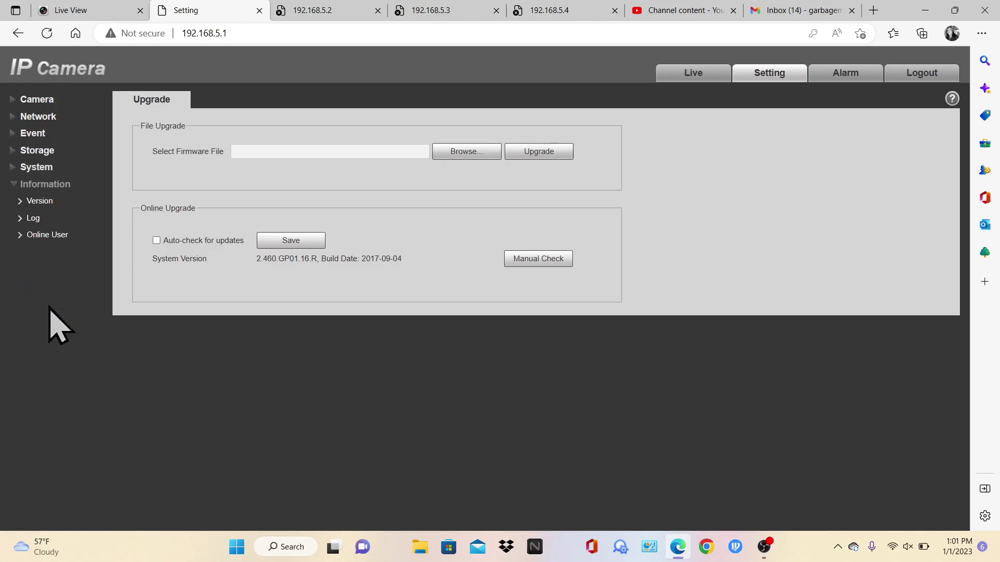
left_click(50, 100)
left_click(40, 151)
left_click(42, 168)
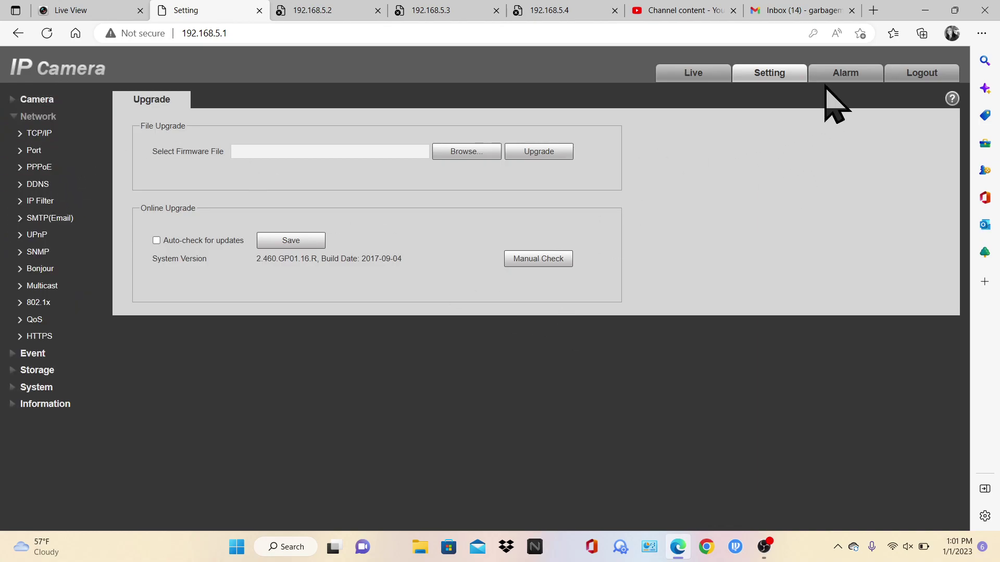
left_click(833, 76)
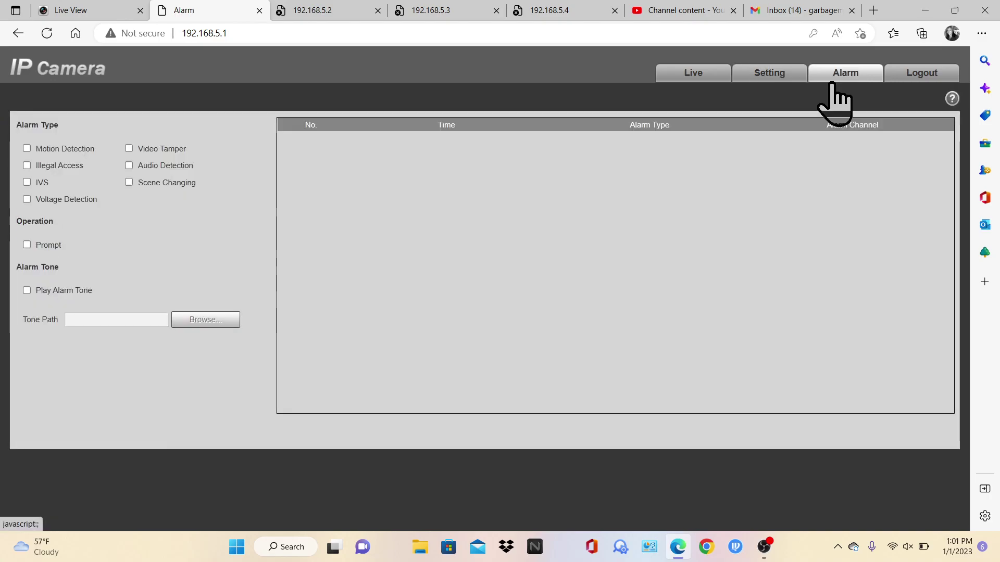
left_click(697, 79)
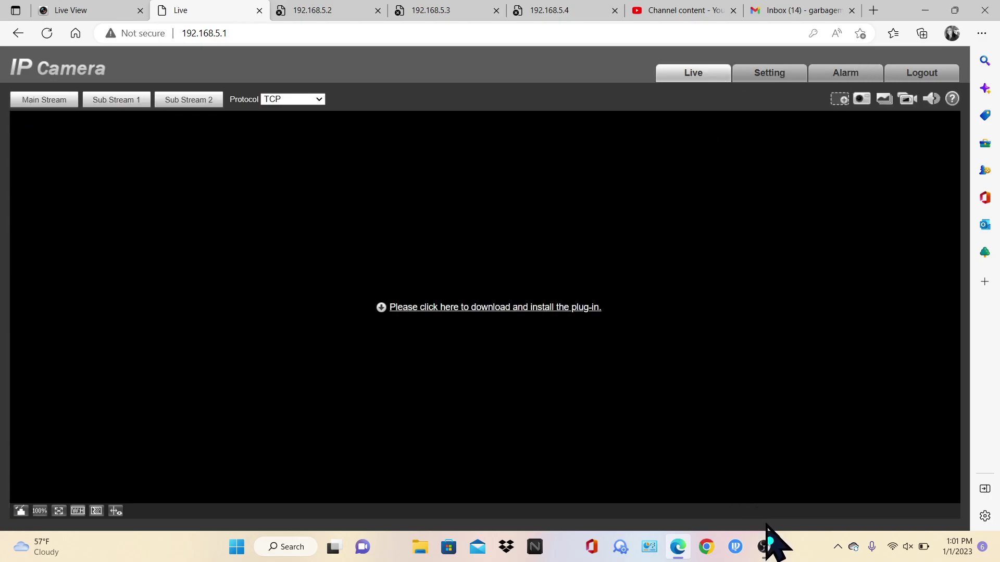
left_click(764, 546)
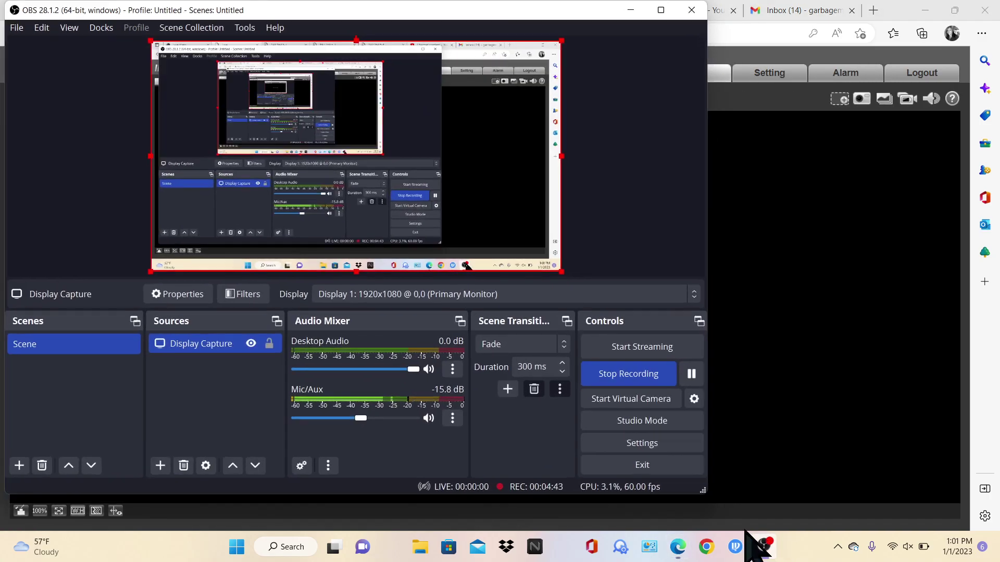
Add a Video Capture Device source with default settings, shrunk and placed bottom-right in the preview
left_click(162, 462)
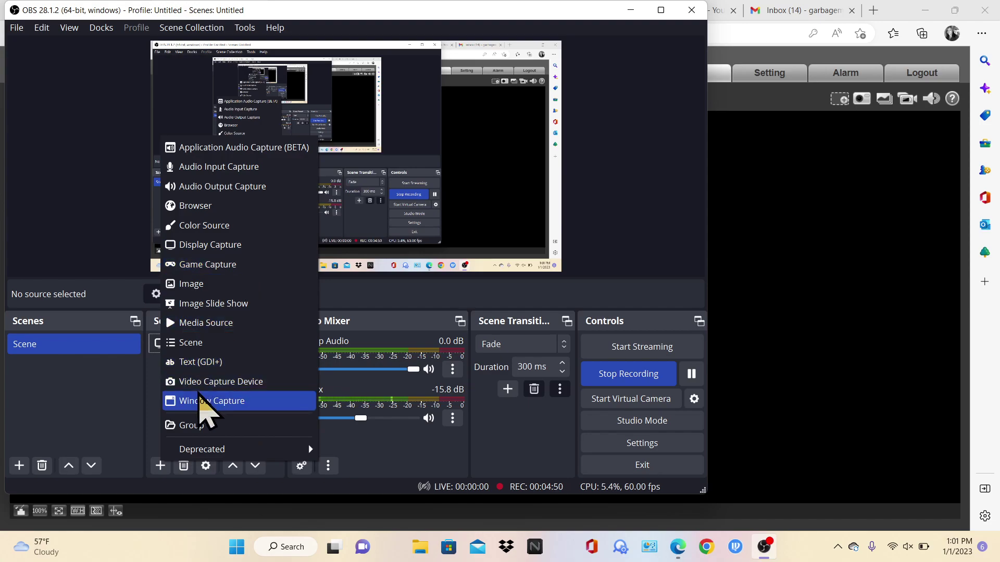
left_click(198, 383)
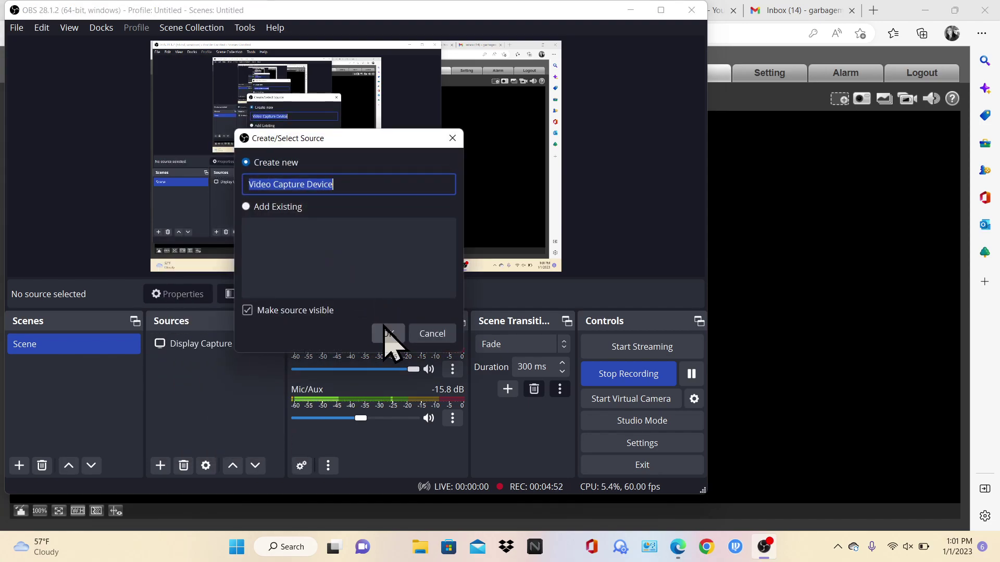
left_click(387, 334)
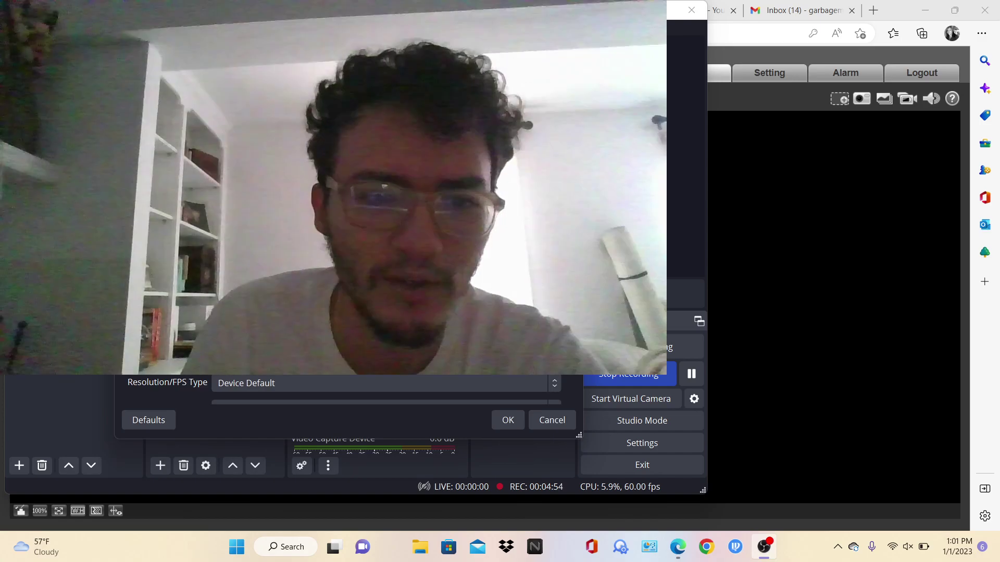
left_click(513, 421)
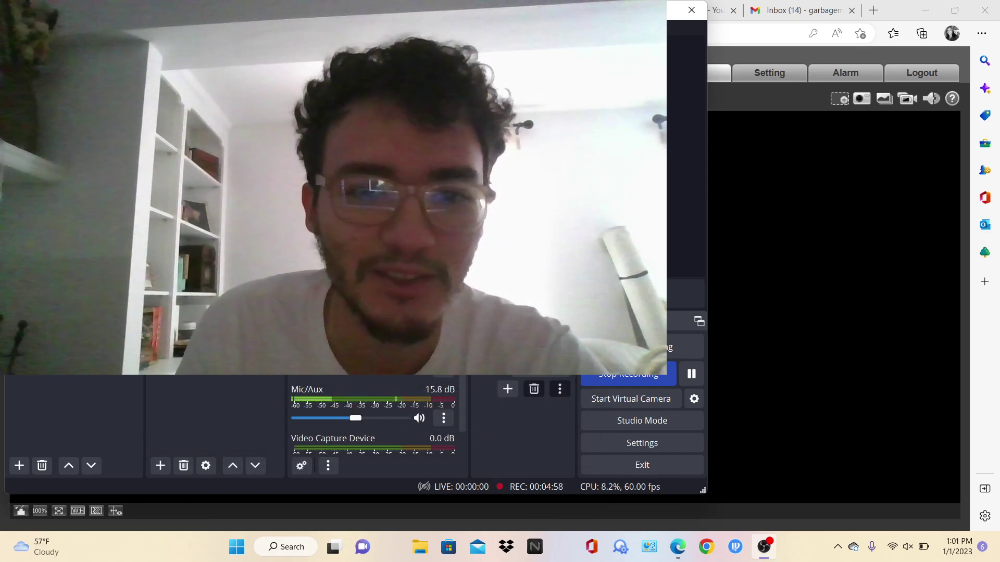
left_click_drag(425, 194, 304, 127)
left_click_drag(255, 91, 513, 237)
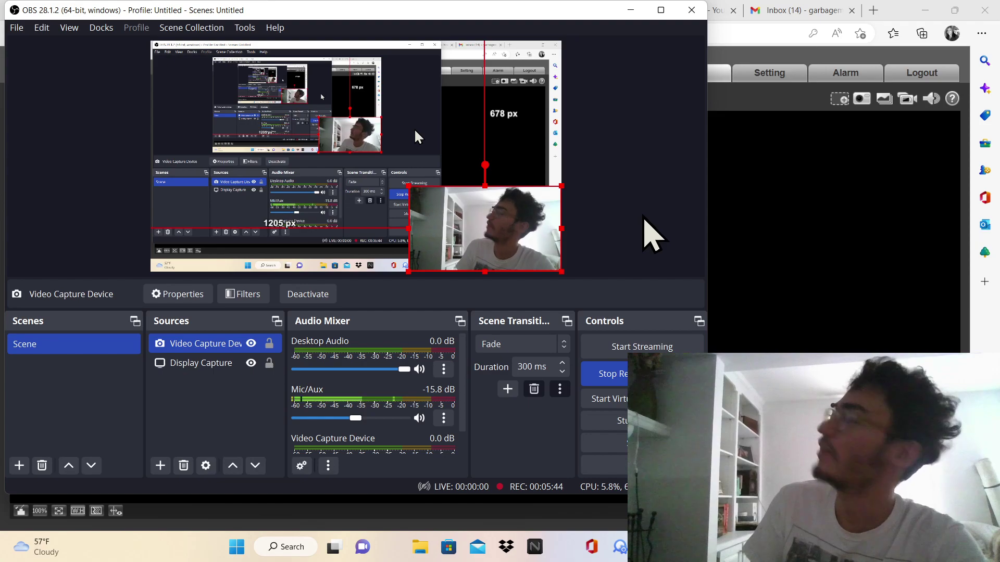
Hide the webcam source, select Display Capture, and minimise OBS back to the browser
left_click(251, 343)
left_click(537, 120)
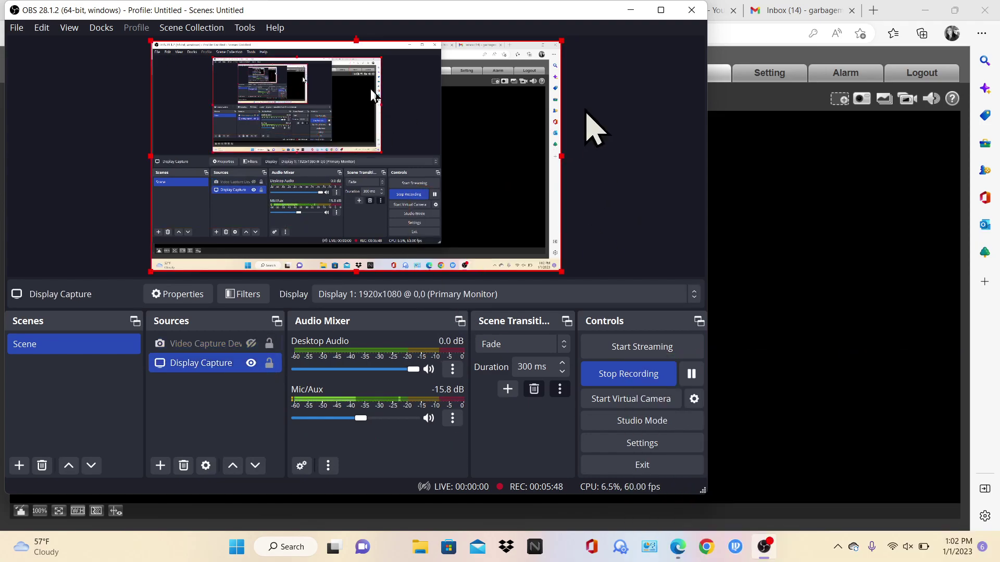
left_click(630, 11)
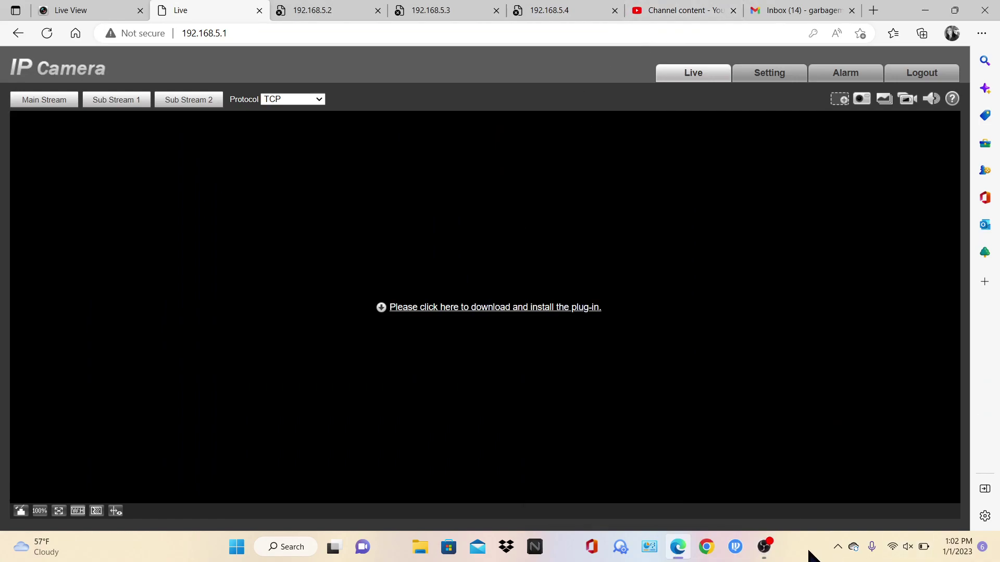
Try the unreachable 192.168.5.2 camera tab, then return to OBS and unhide the webcam source
left_click(838, 554)
left_click(838, 553)
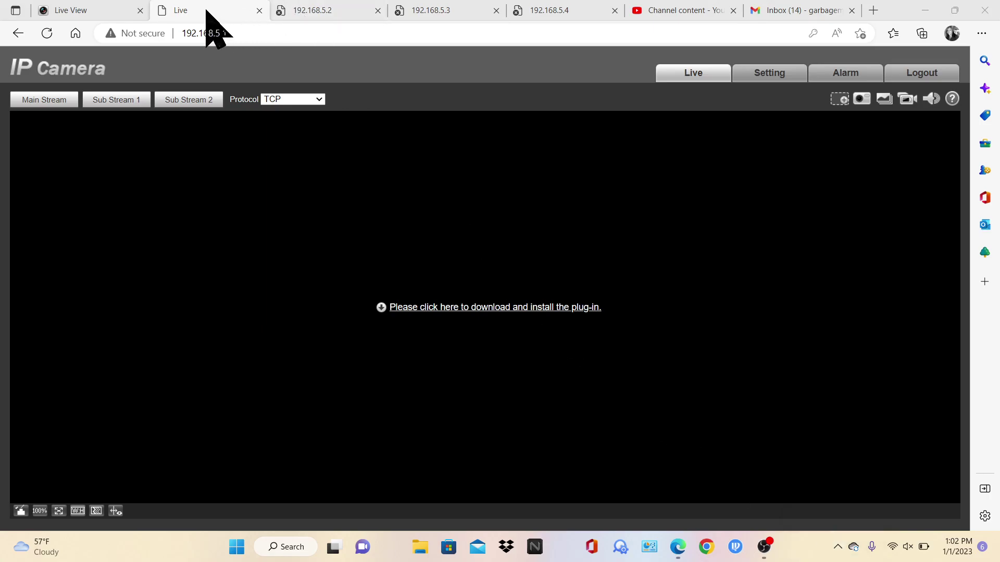
left_click(332, 6)
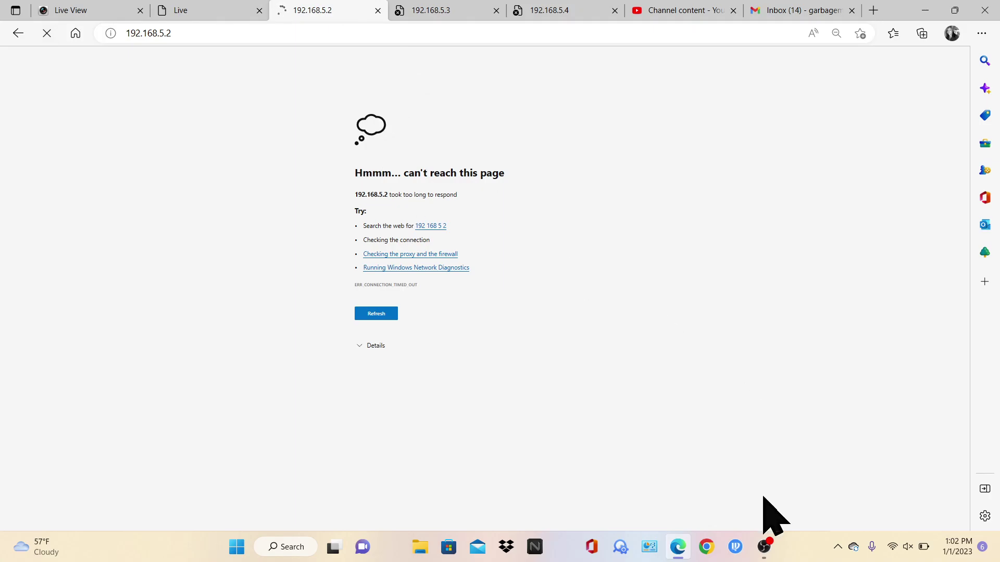
left_click(764, 546)
left_click(251, 343)
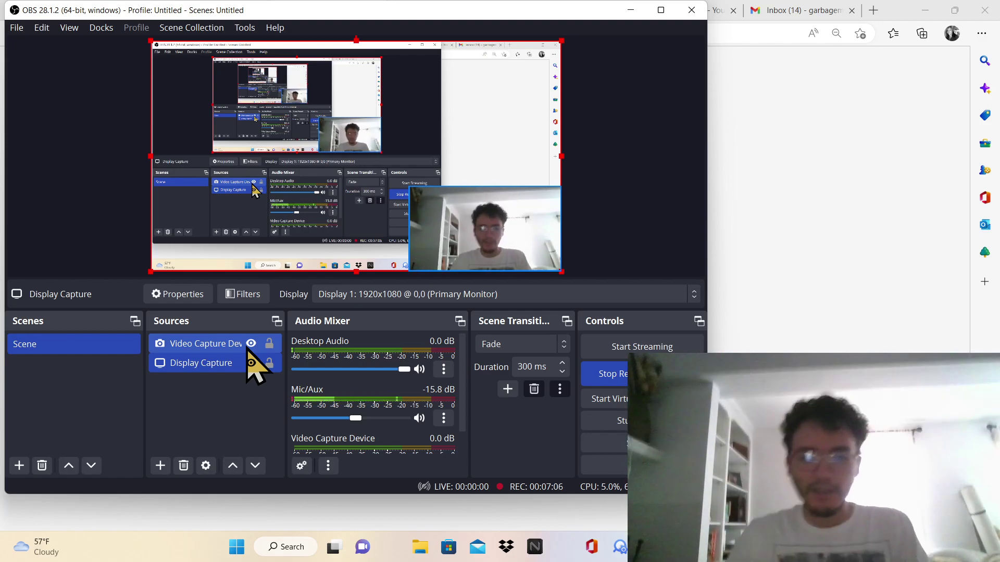
Bring Microsoft Edge back to the front and open a new tab
left_click(248, 355)
right_click(797, 312)
left_click(883, 11)
left_click(882, 10)
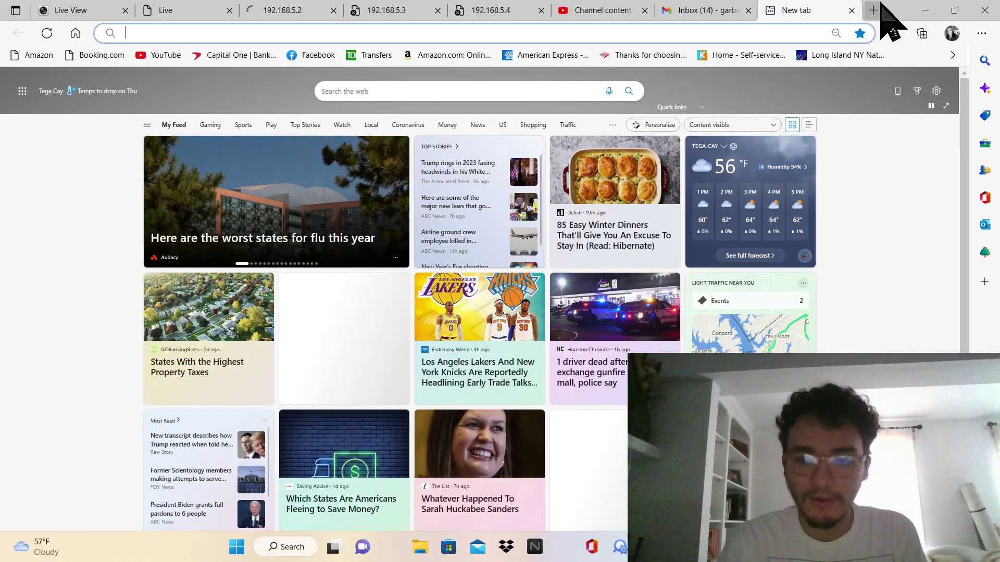
Glance at the 192.168.5.2 tab and OBS, then return to the new tab's address bar
key("ctrl+3")
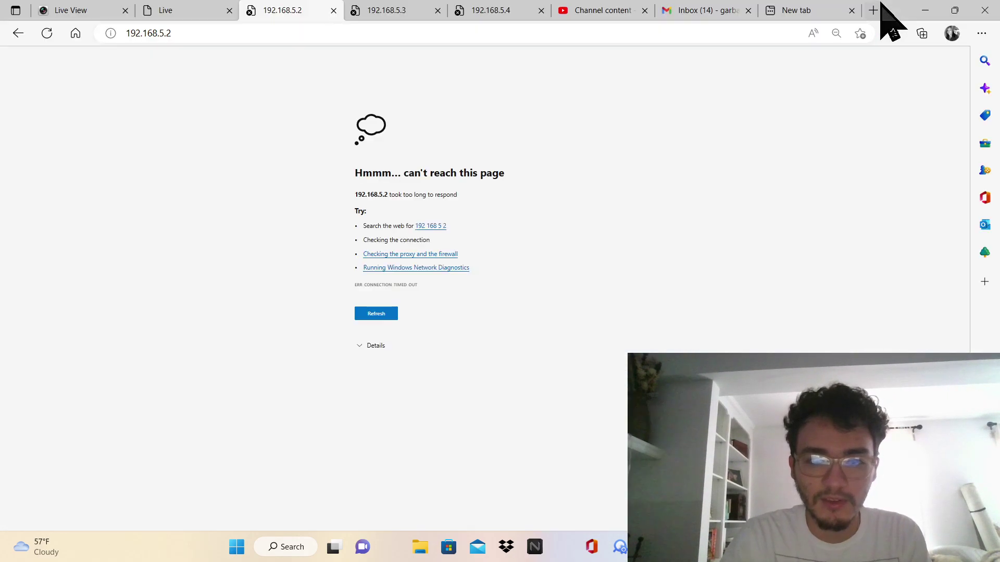
key("ctrl+9")
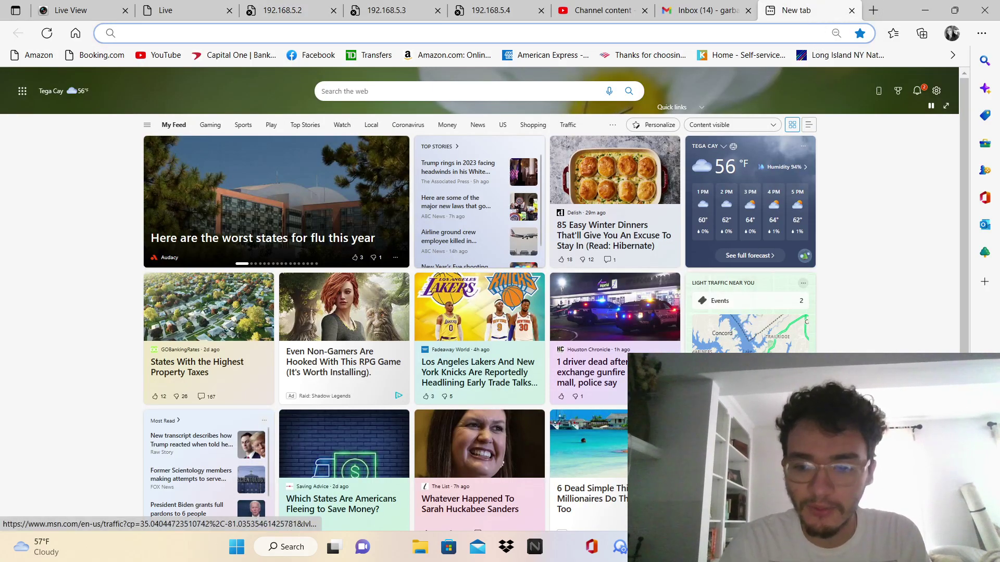
key("alt+Tab")
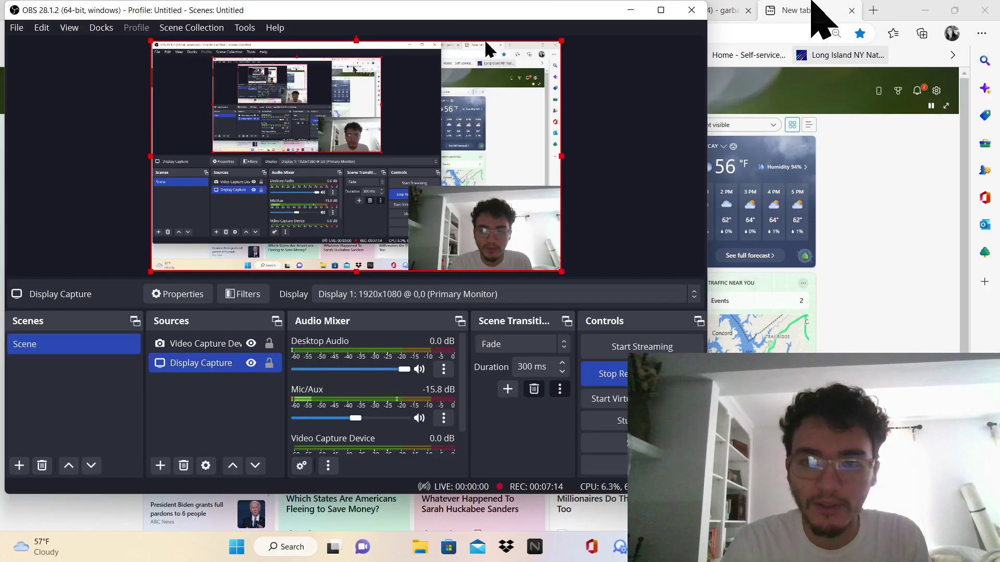
left_click(821, 12)
left_click(771, 26)
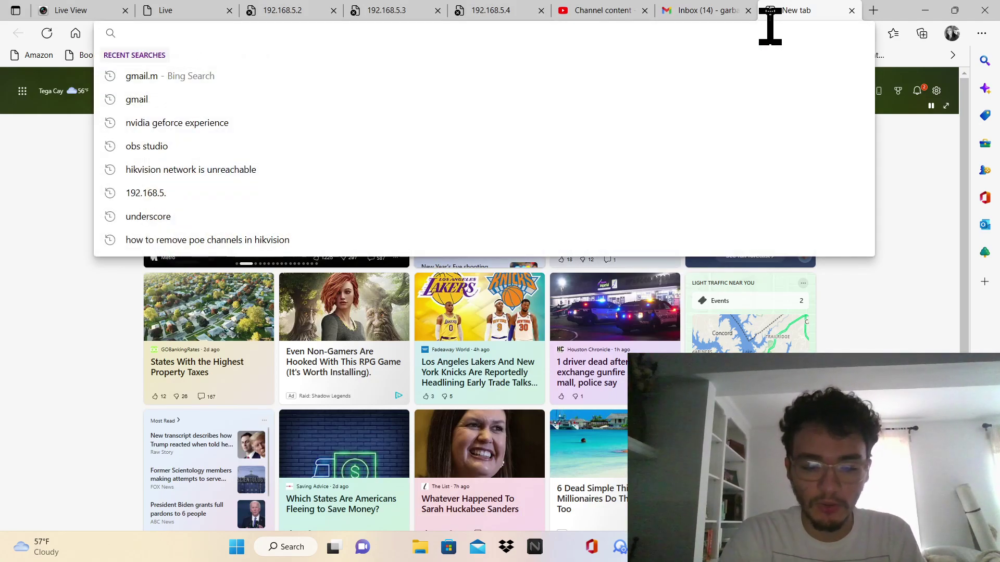
Search 'security camera king nvr setup with poe switch' and open the Built-in POE Switch NVR article
type("security")
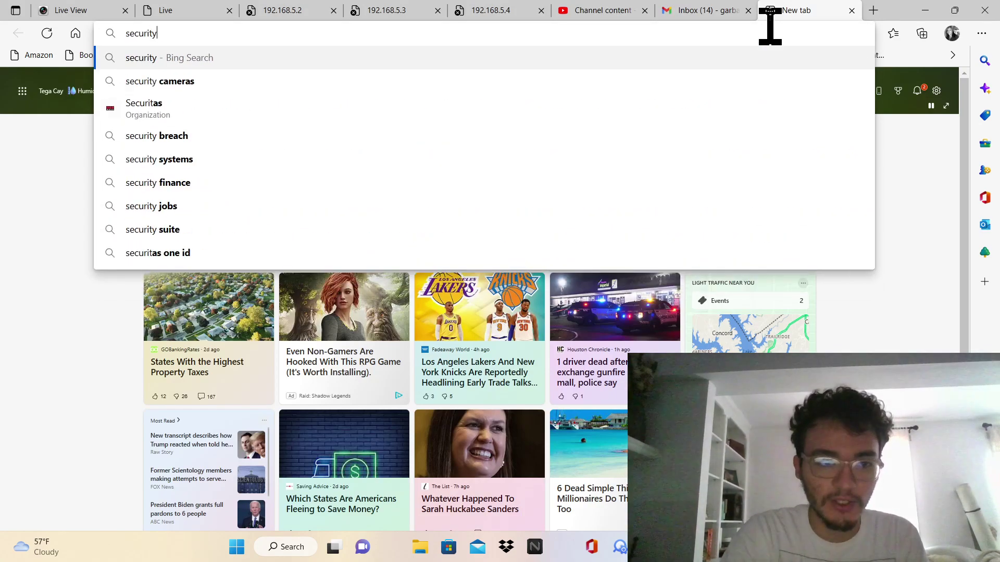
type(" camer")
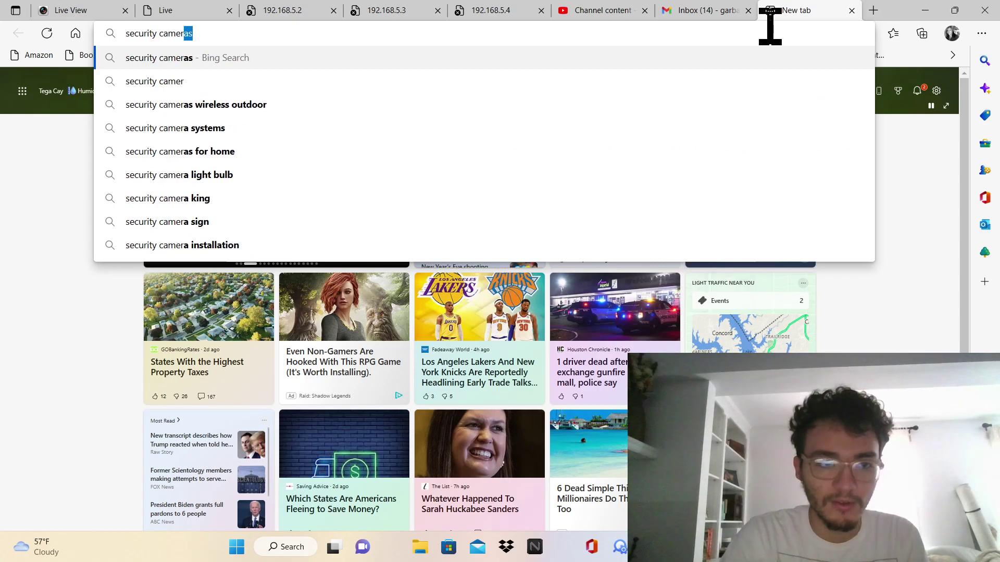
type("a k")
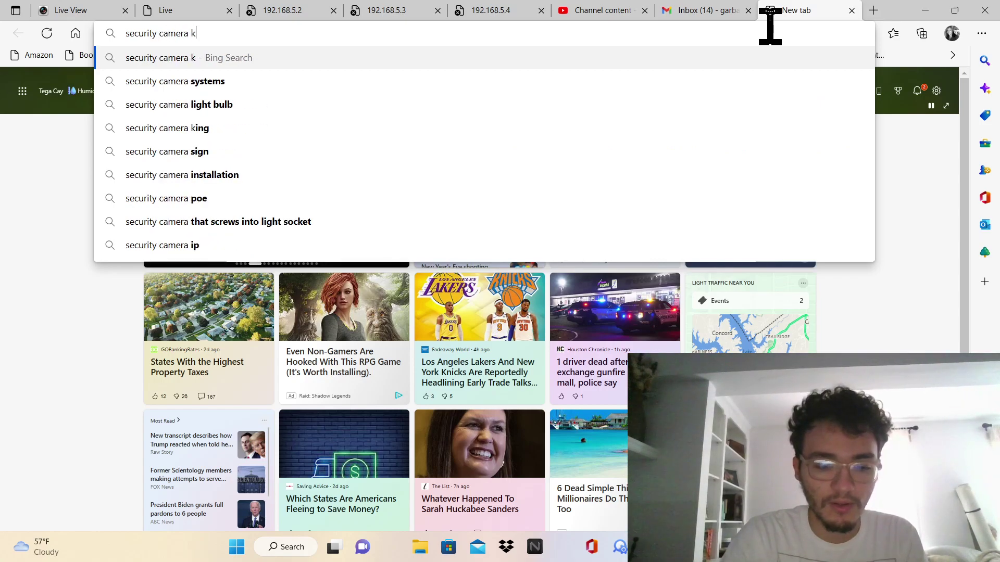
type("ing nvr set")
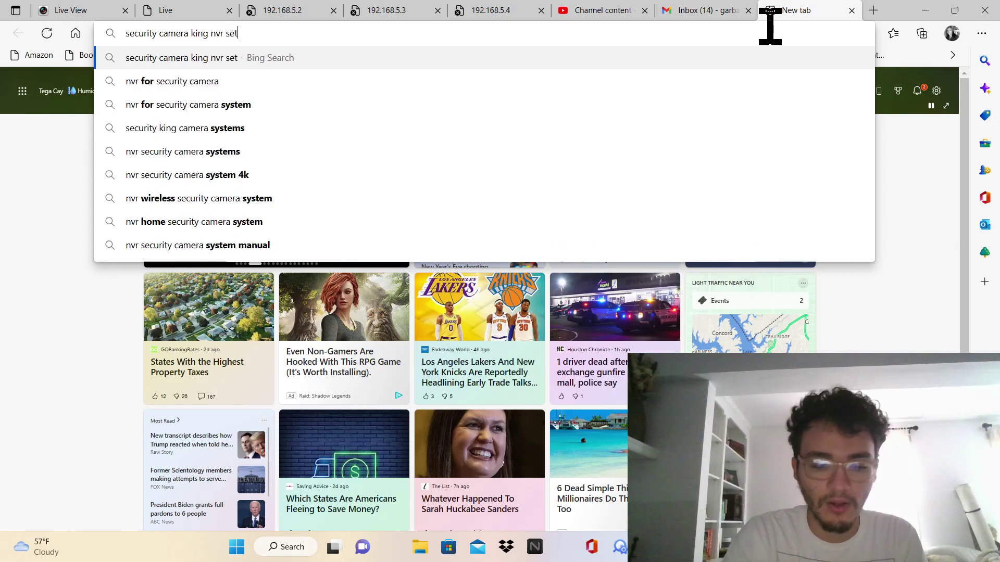
type("up with poe switch")
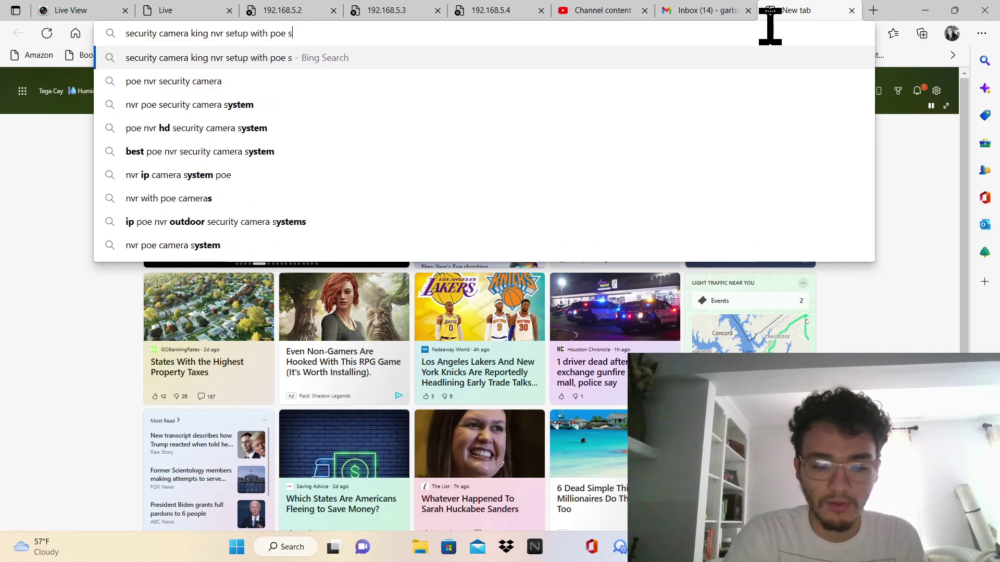
key("Return")
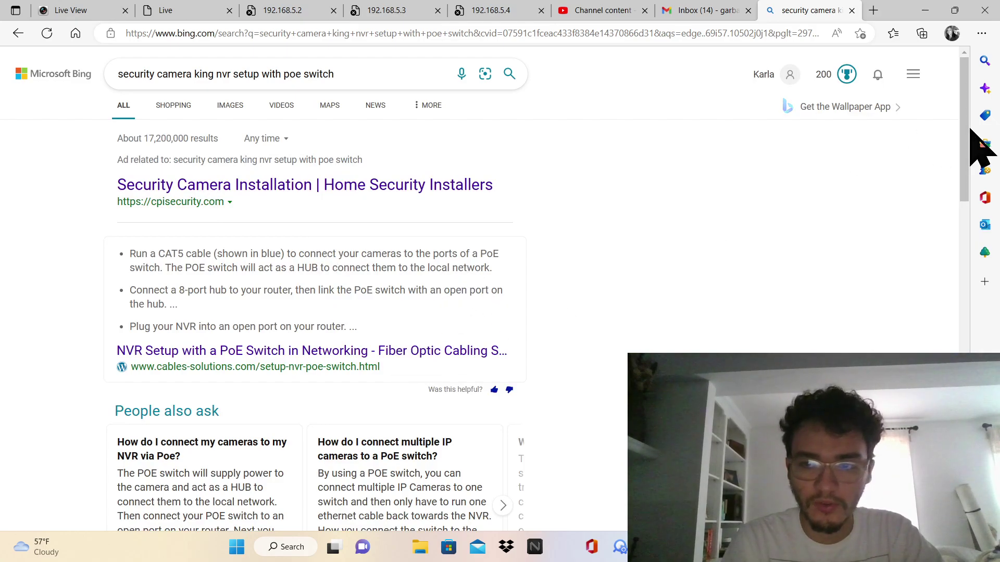
left_click_drag(966, 143, 955, 279)
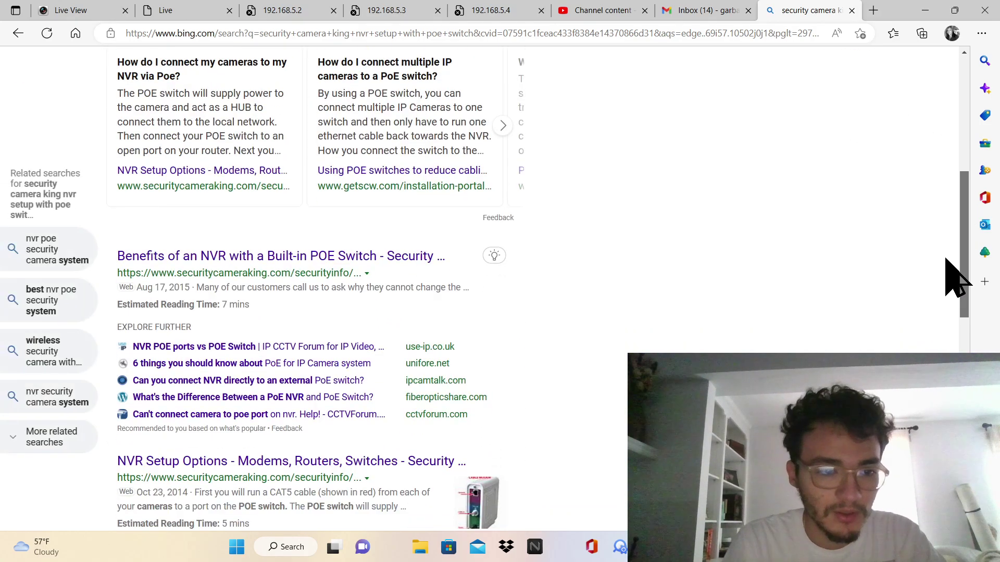
left_click(423, 259)
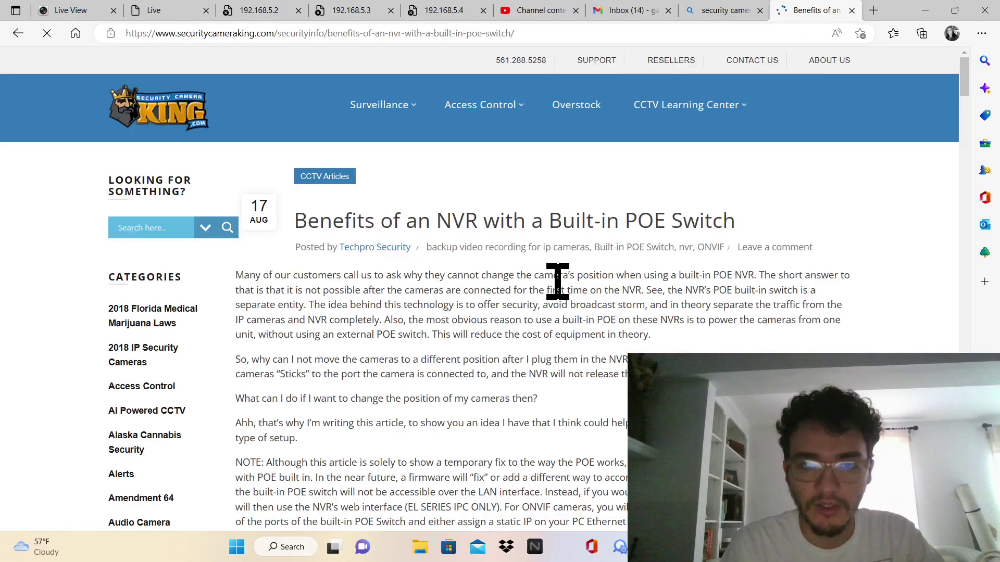
Scroll to the end of the built-in POE switch article, then go back and scroll the Bing results
scroll(580, 321, "down", 20)
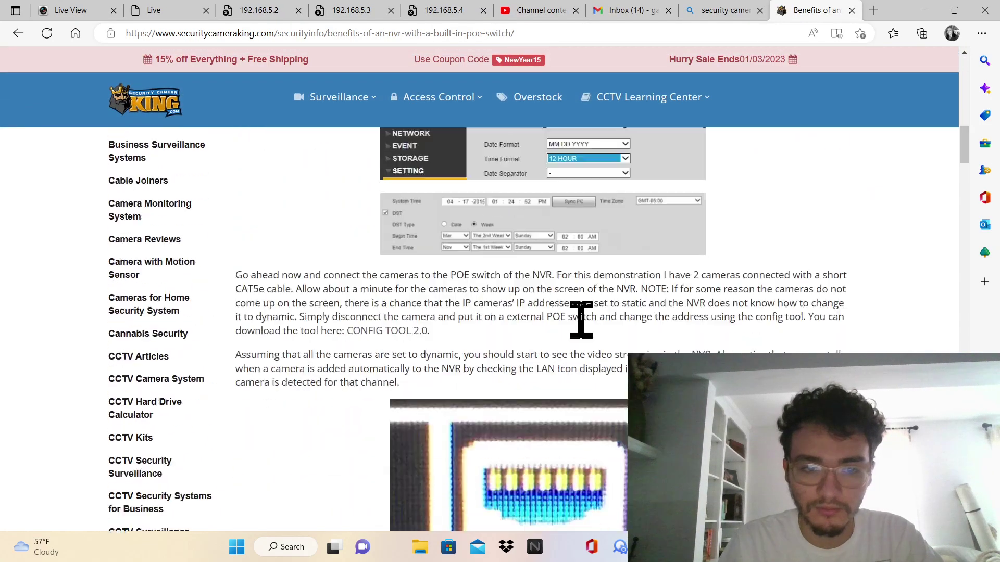
scroll(581, 322, "down", 20)
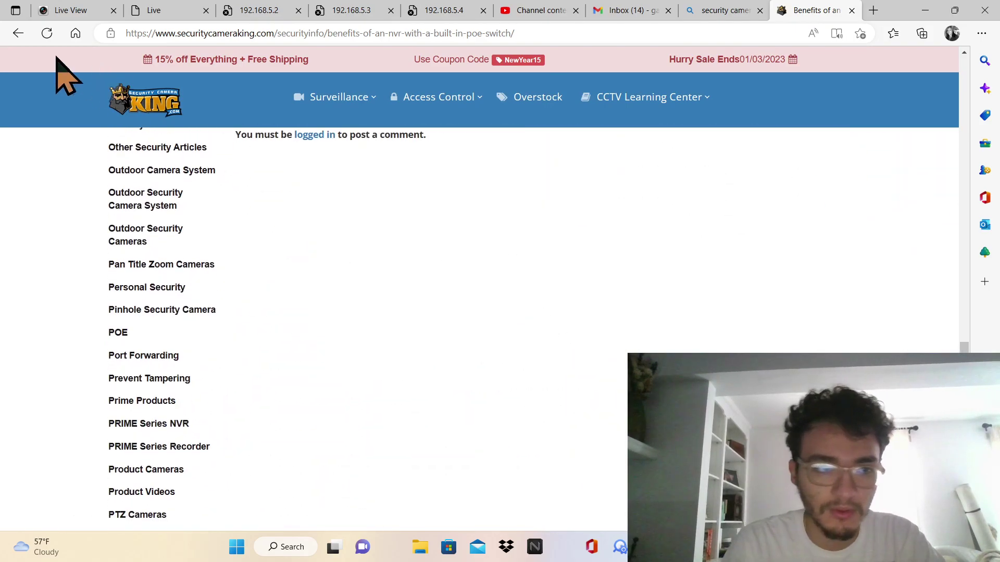
left_click(18, 33)
scroll(598, 385, "down", 7)
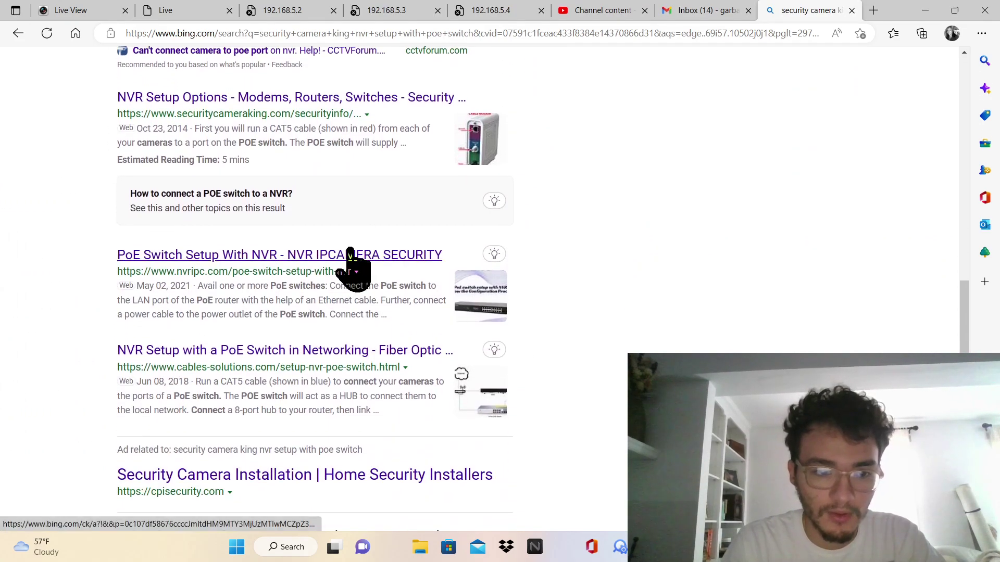
Open the NVR Setup Options article, zoom it to 90%, and read down to Related Posts
left_click(364, 98)
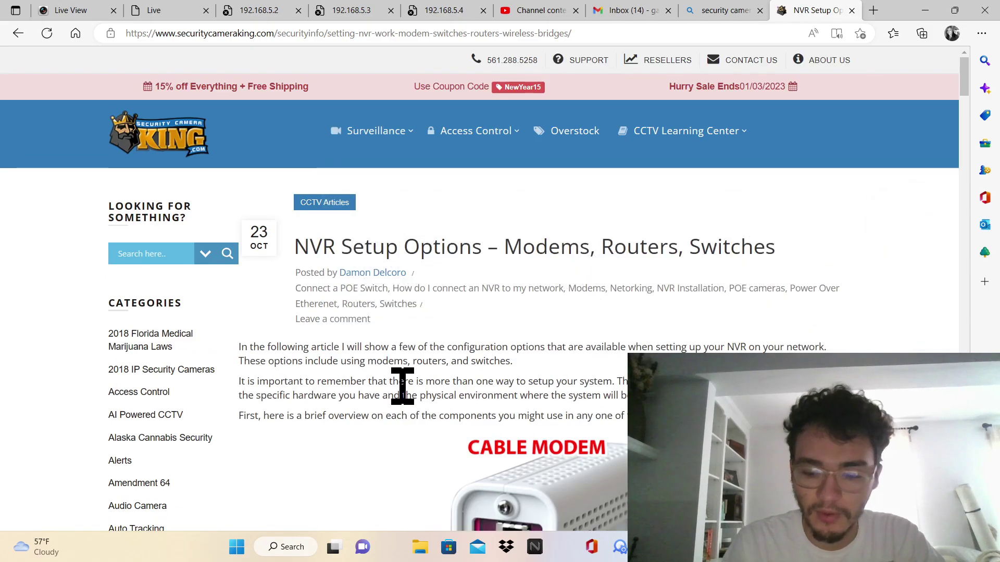
scroll(403, 388, "down", 10)
scroll(403, 388, "down", 15)
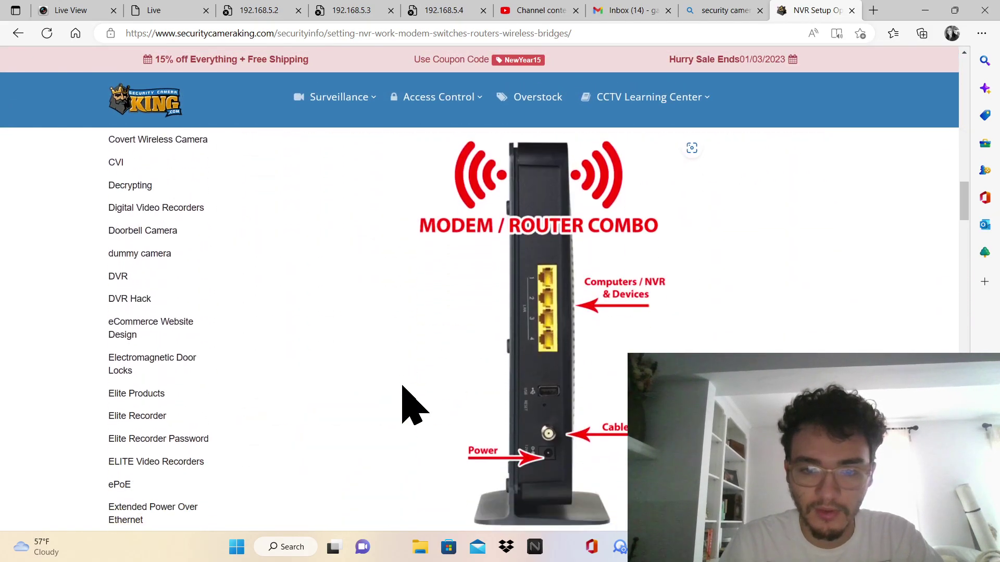
scroll(403, 388, "up", 5)
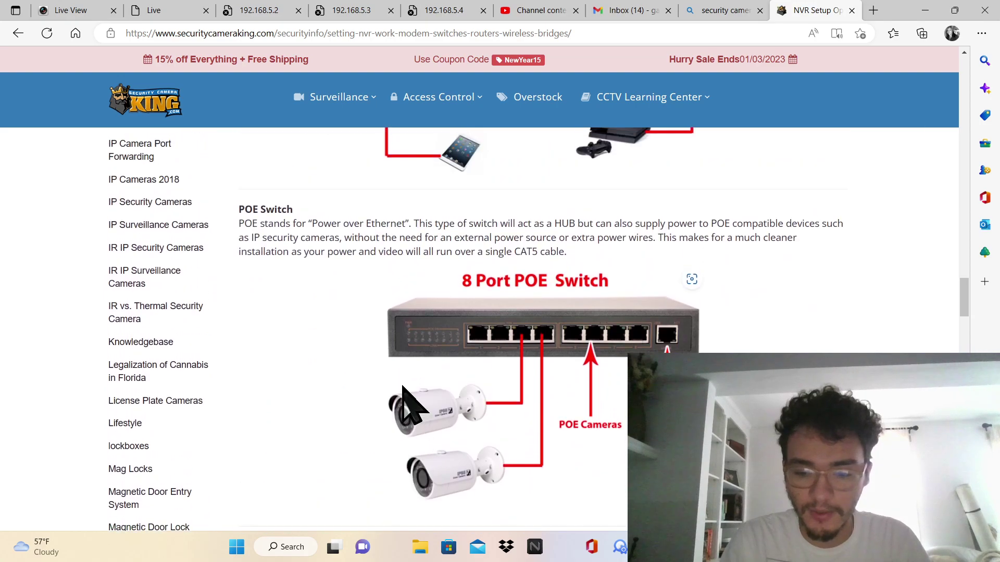
key("ctrl+minus")
scroll(402, 388, "up", 3)
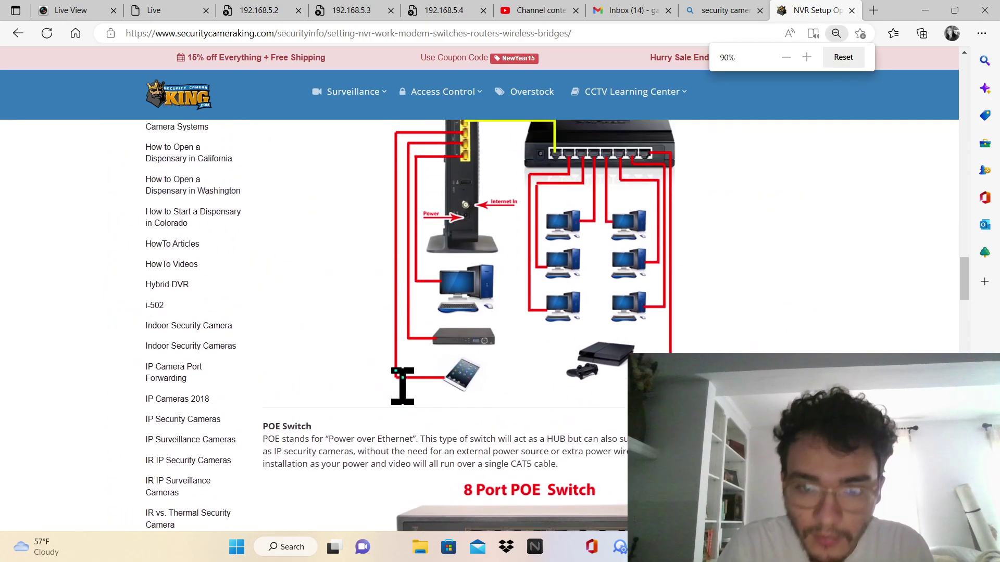
scroll(402, 388, "down", 1)
scroll(403, 388, "down", 12)
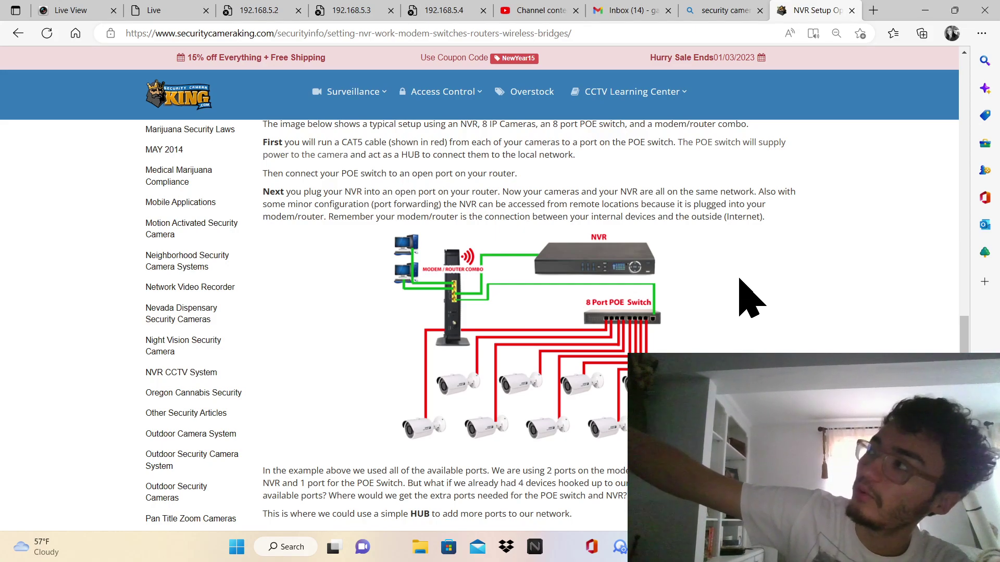
scroll(740, 279, "down", 10)
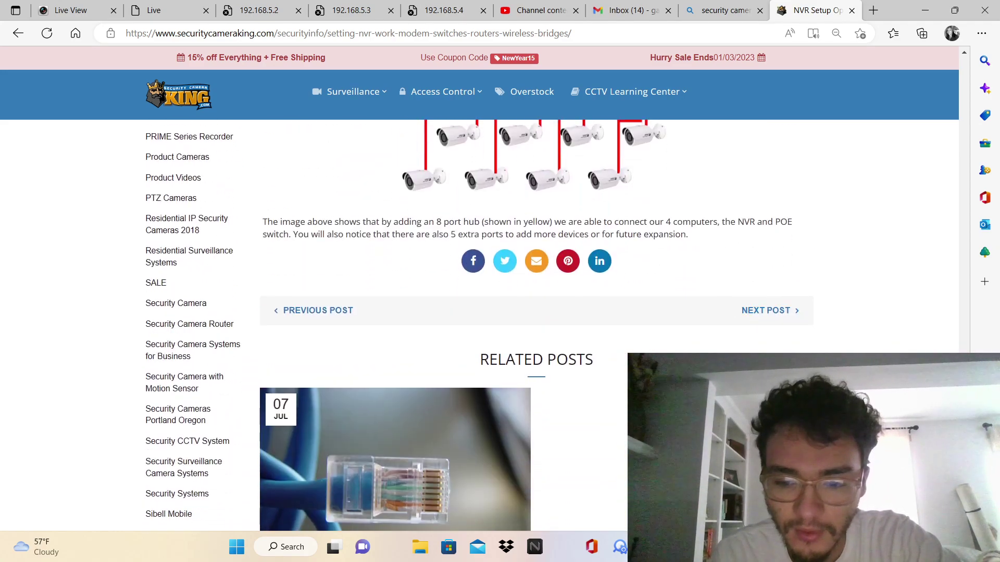
Check the OBS recording window, then open a fresh new tab in Edge
key("alt+Tab")
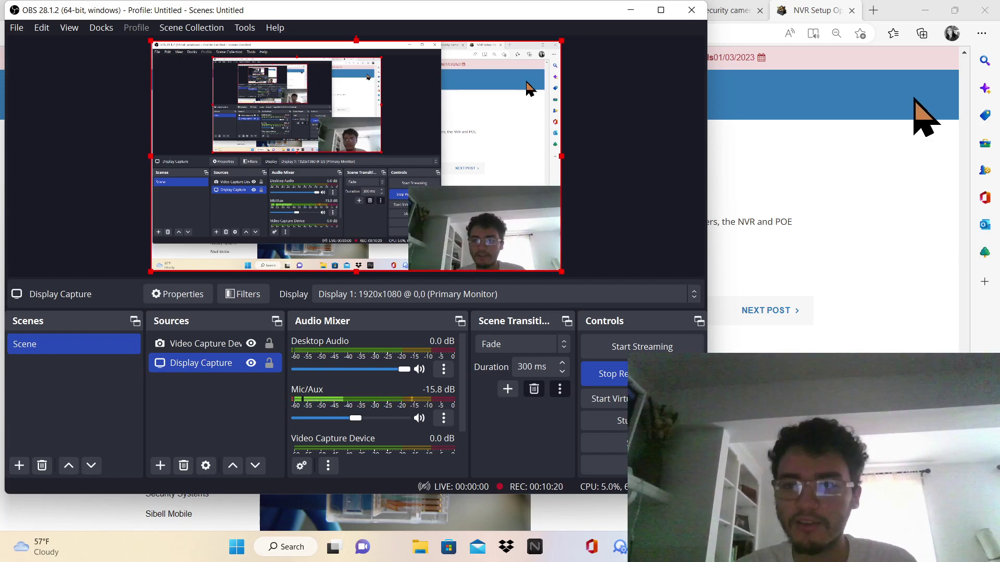
left_click(872, 10)
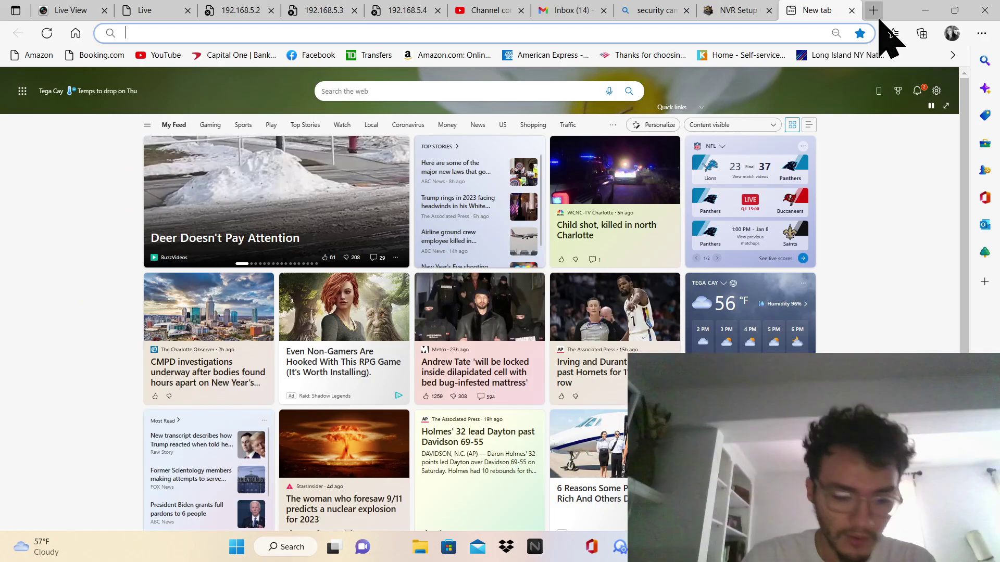
Go to amazon.com, search 'Valucam', and open the VALUCAM 6MP UltraHD outdoor PoE dome camera listing
type("amazon")
type(".c")
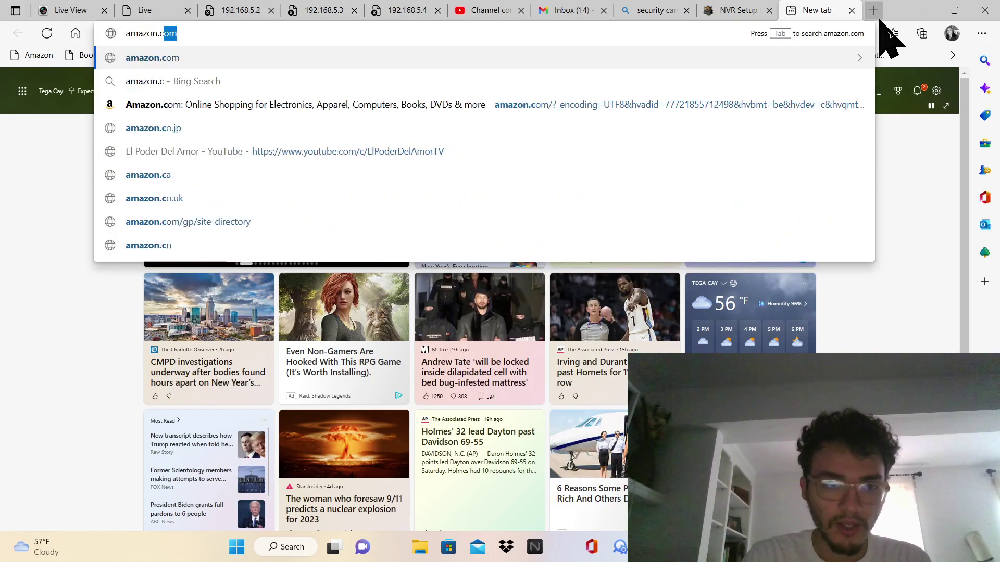
key("Return")
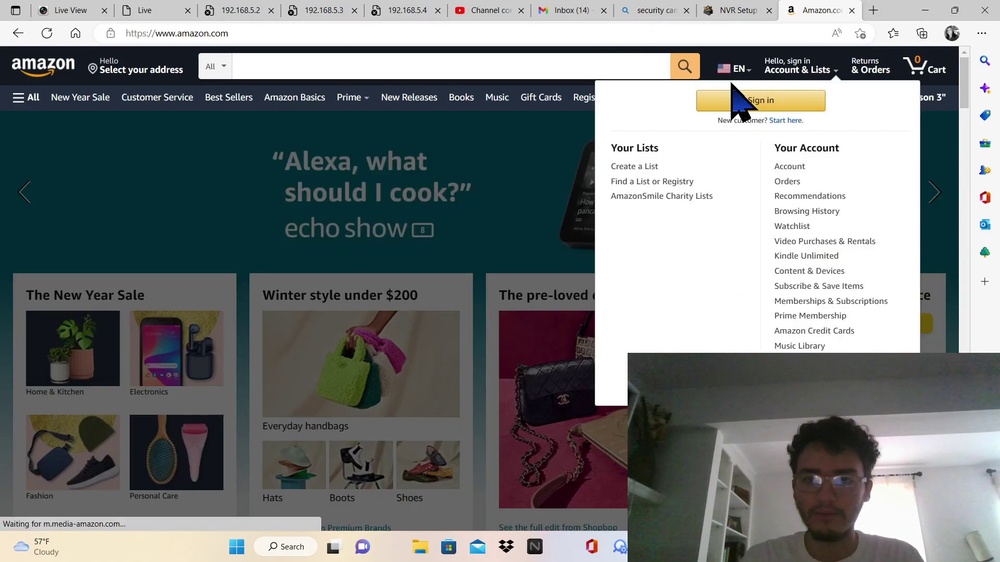
left_click(625, 67)
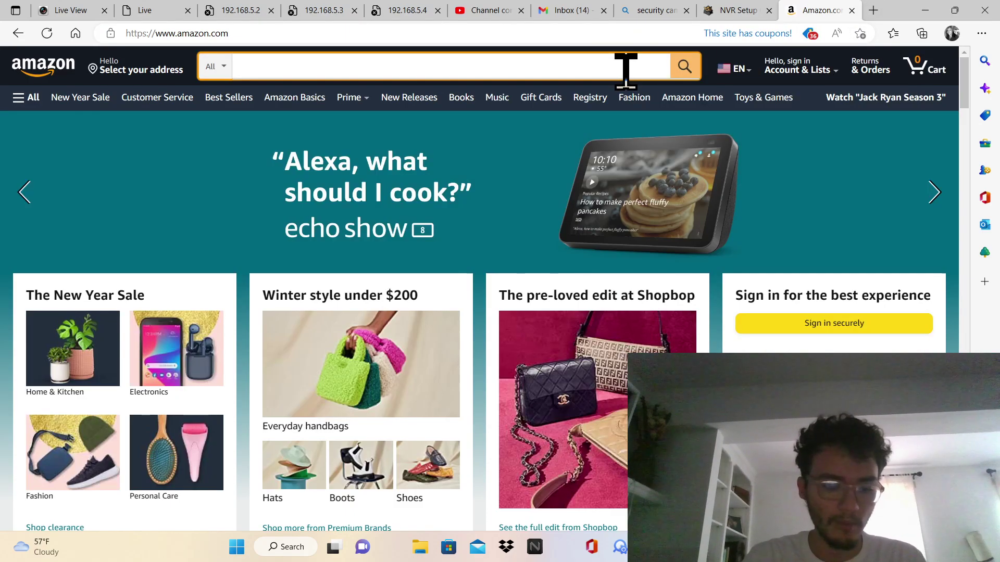
type("Val")
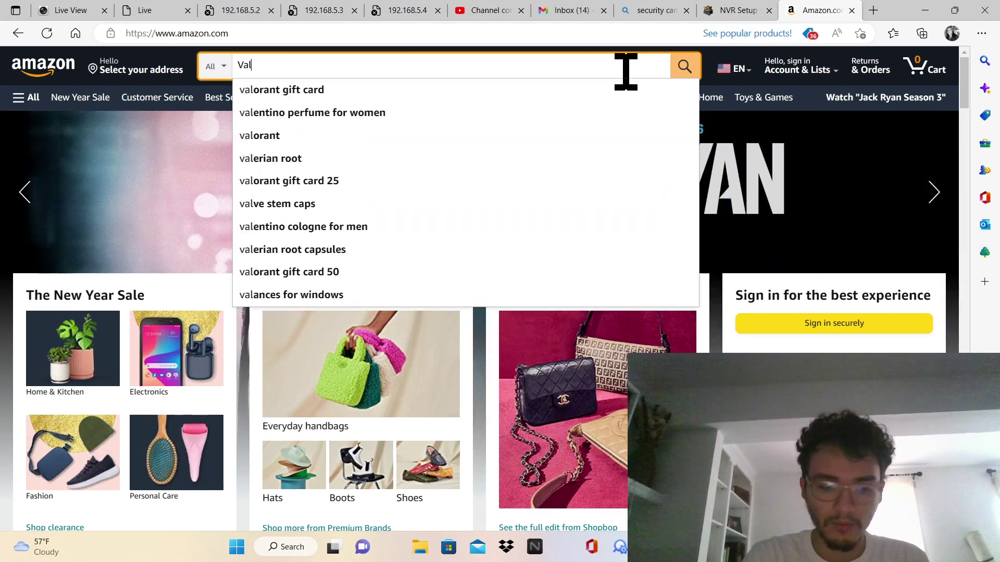
type("ucam")
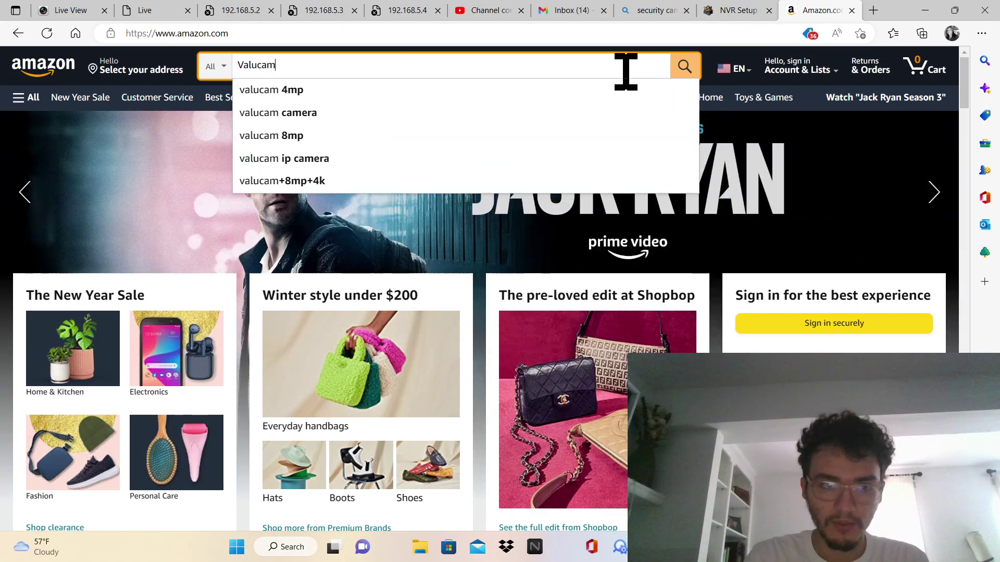
key("Return")
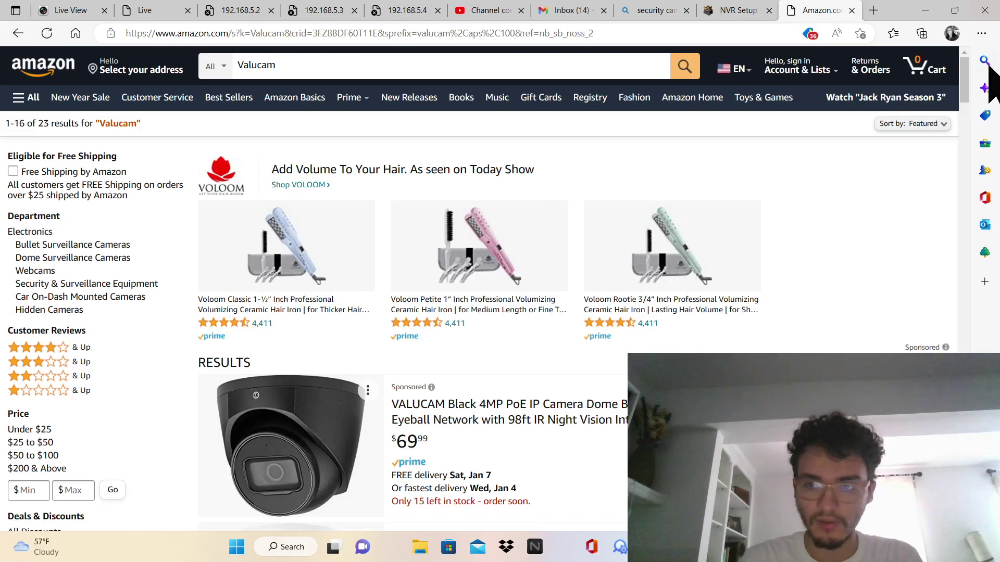
left_click_drag(967, 76, 961, 108)
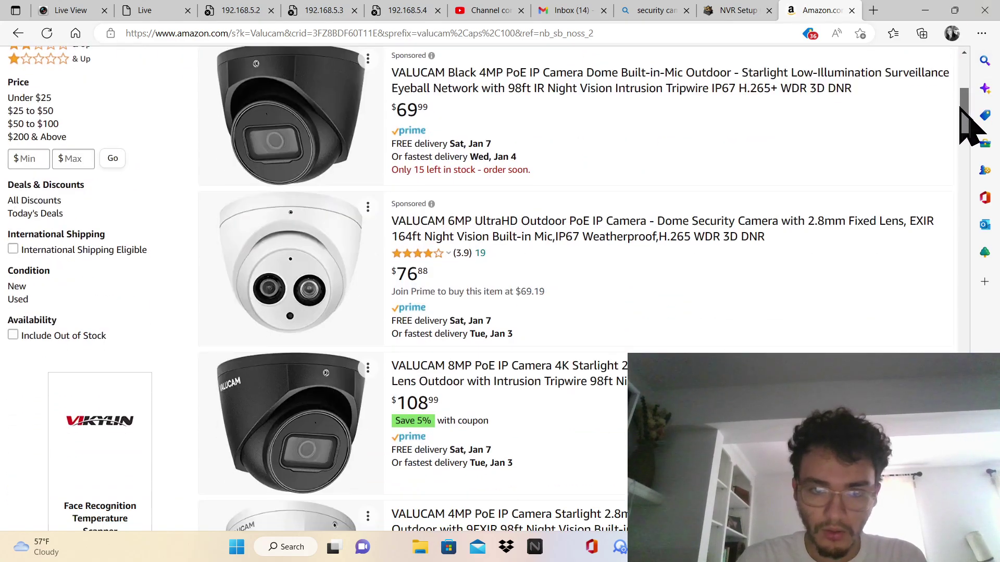
left_click(740, 238)
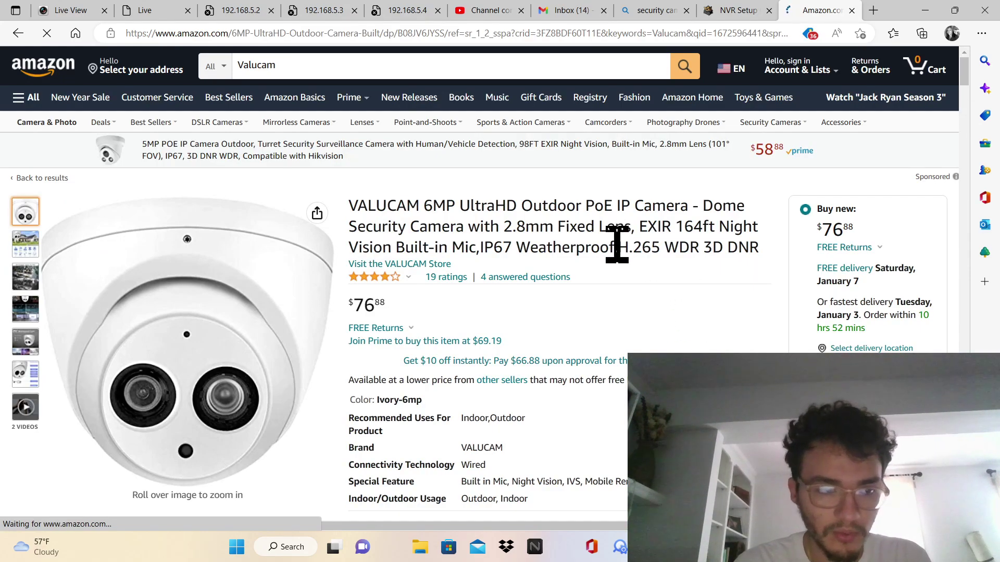
Duplicate the Amazon VALUCAM camera tab
left_click(558, 61)
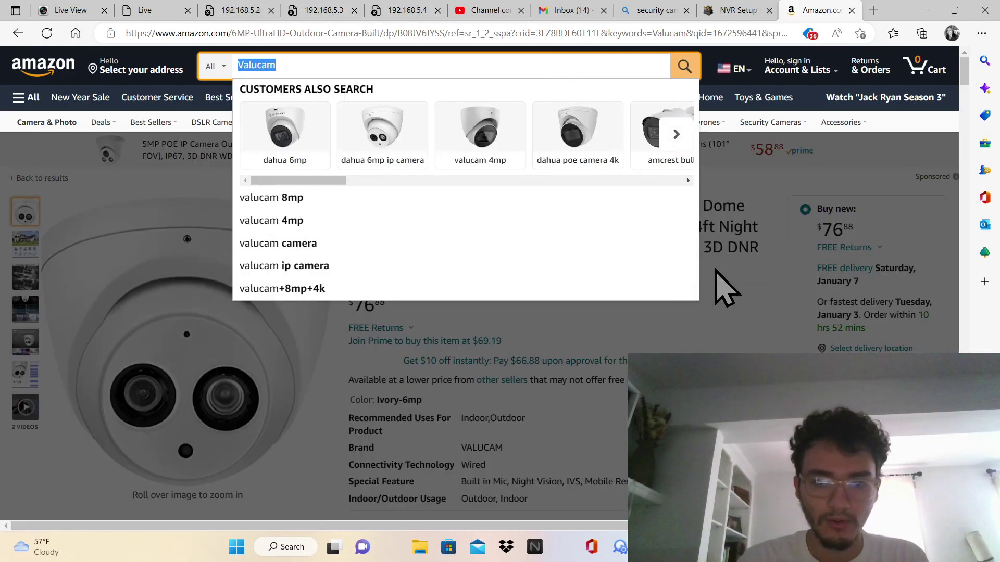
left_click(772, 246)
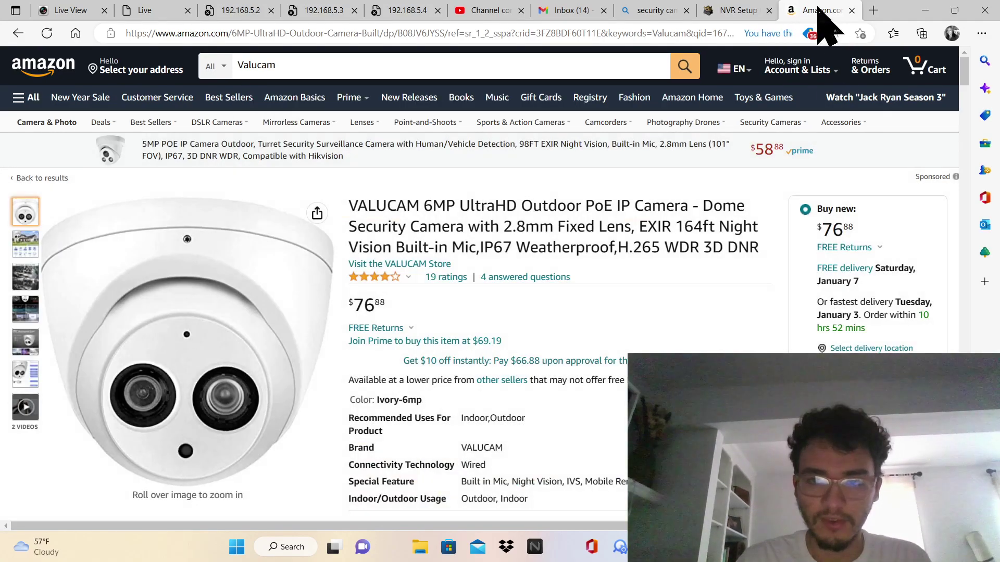
right_click(817, 8)
left_click(816, 84)
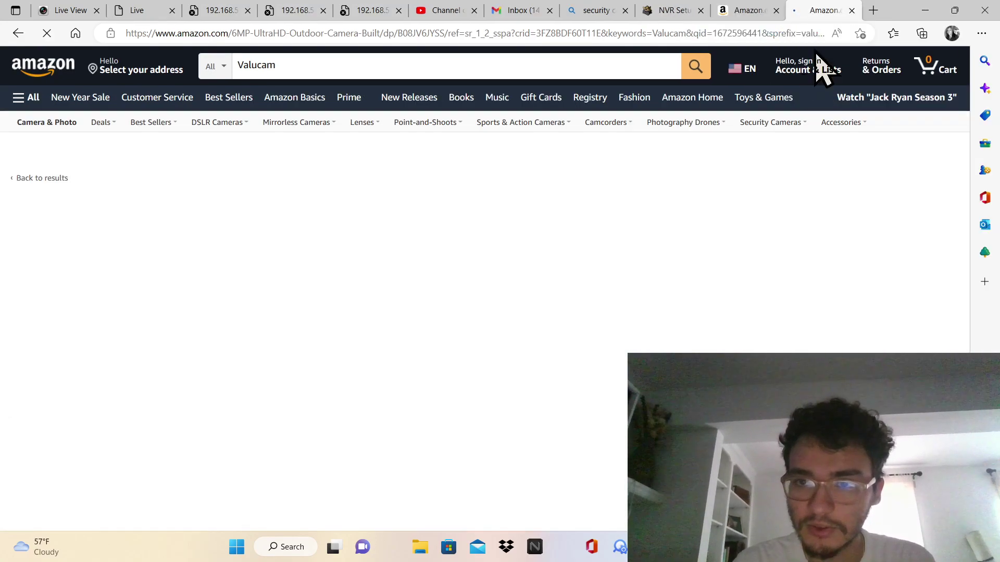
Search Amazon for 'ds-7700' and open the Hikvision DS-7716NI-I4/16P NVR listing
left_click(439, 68)
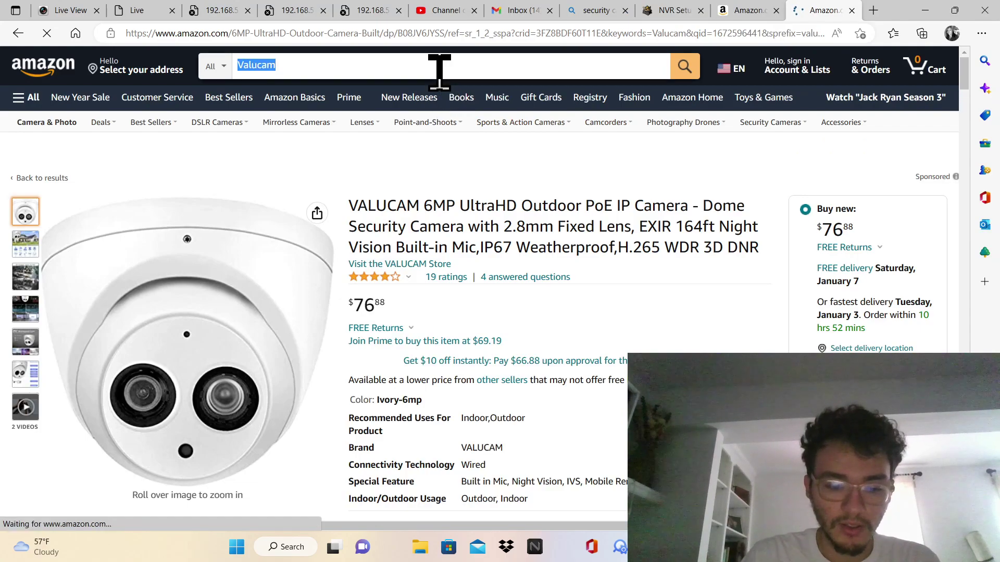
type("ds-777")
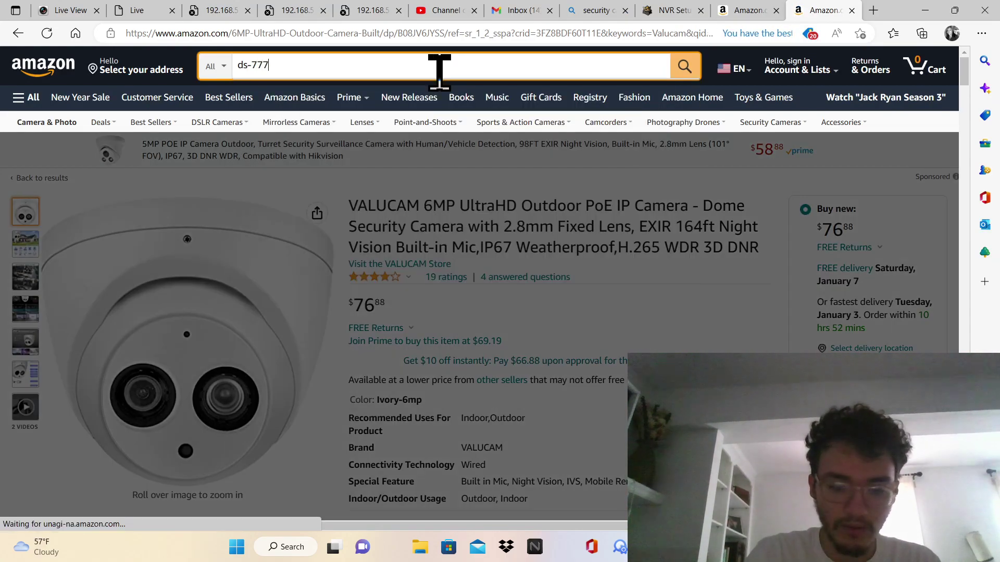
key("BackSpace")
type("00")
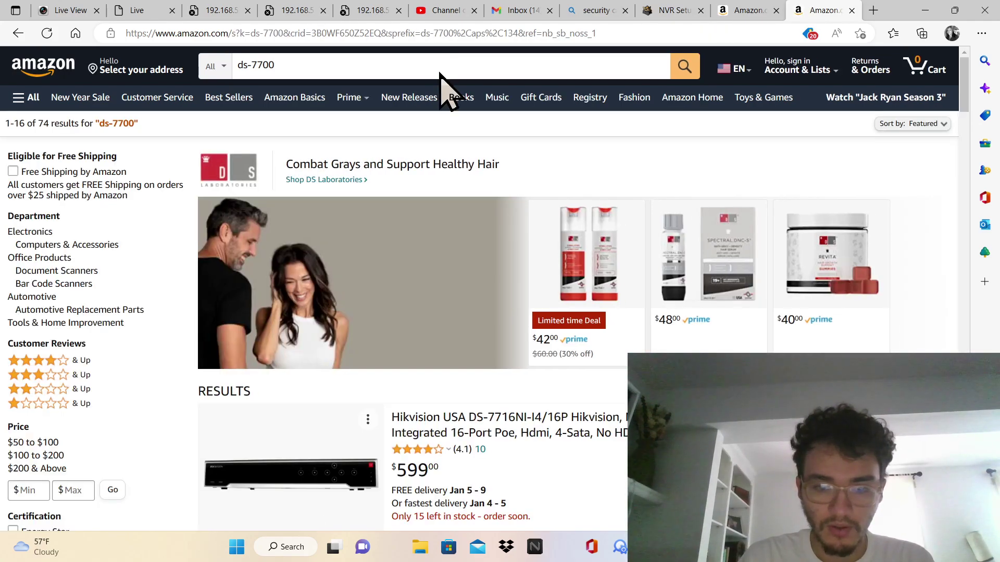
left_click_drag(961, 117, 978, 99)
left_click(551, 388)
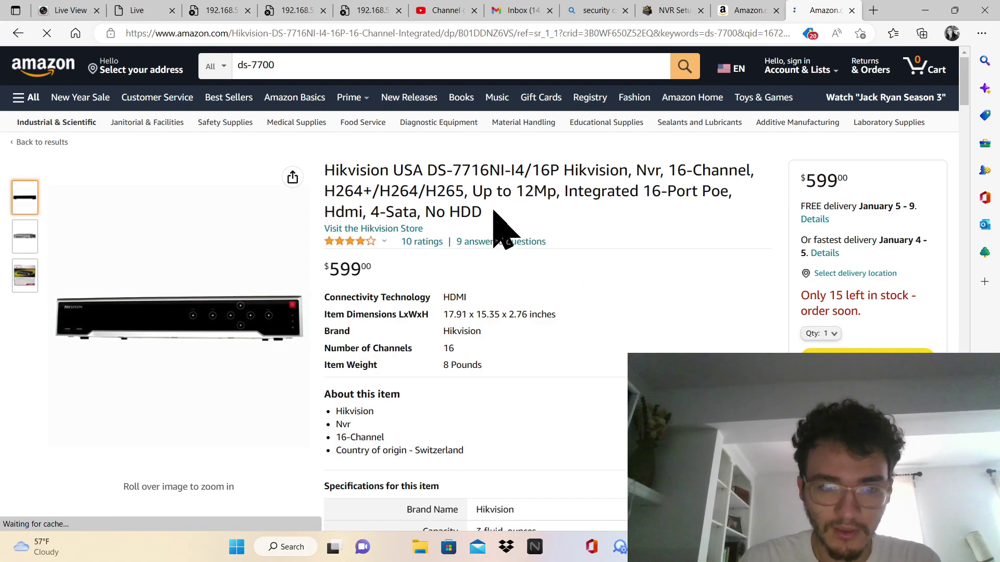
Check the Bing results tab, then scroll the NVR Setup article to the 8-port hub diagram
left_click(746, 7)
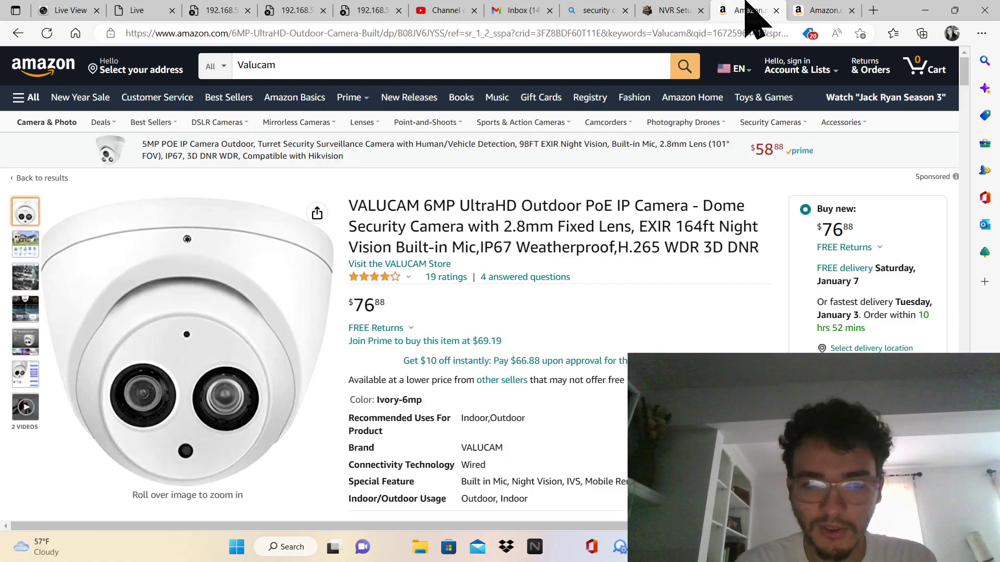
left_click(692, 10)
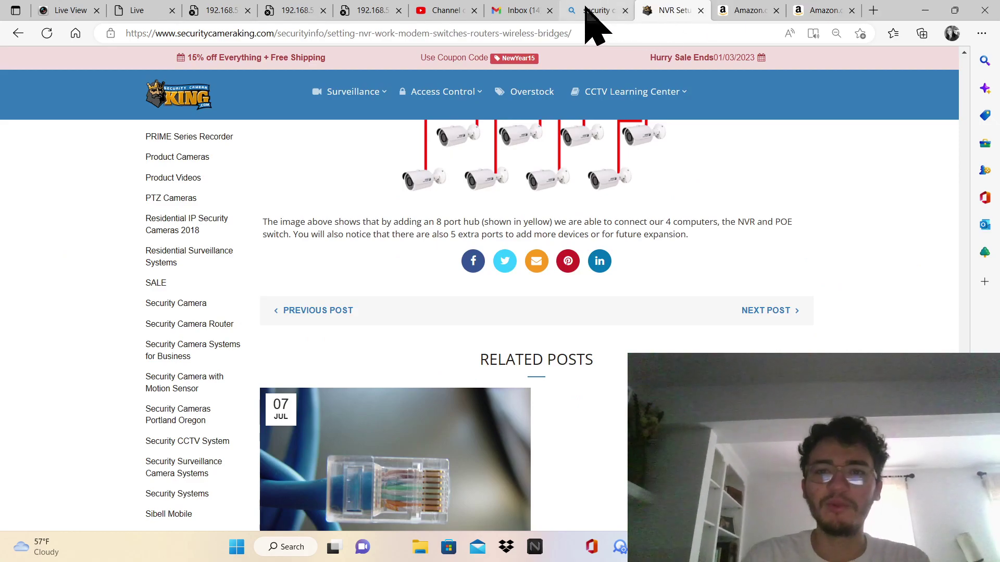
left_click(589, 10)
left_click(659, 13)
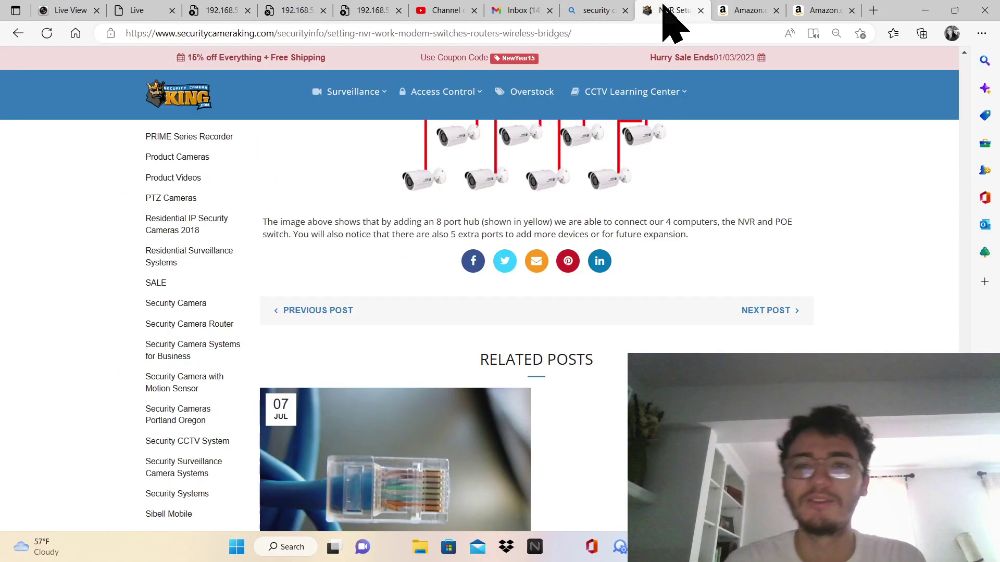
left_click(595, 9)
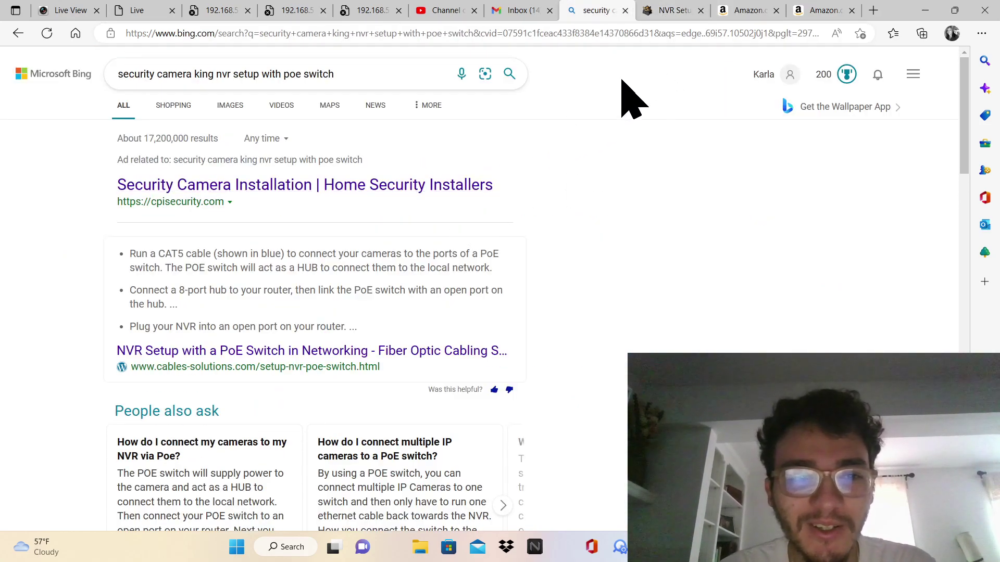
left_click(657, 10)
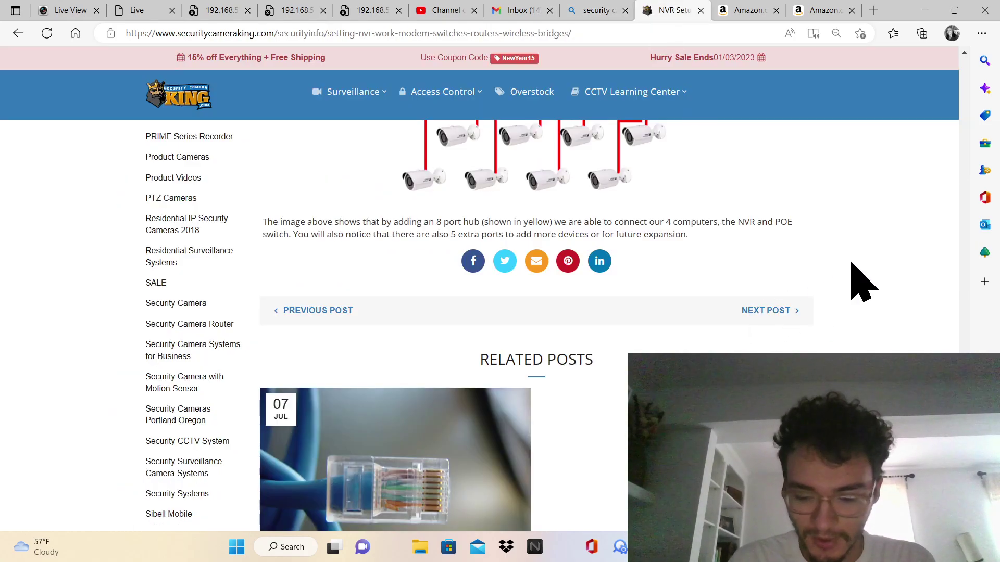
scroll(859, 281, "down", 10)
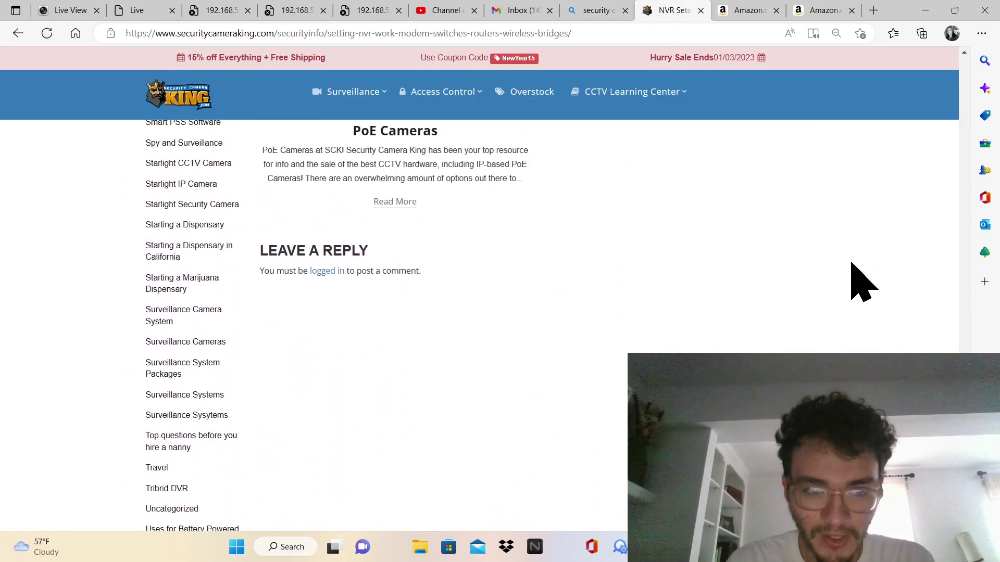
scroll(859, 281, "up", 10)
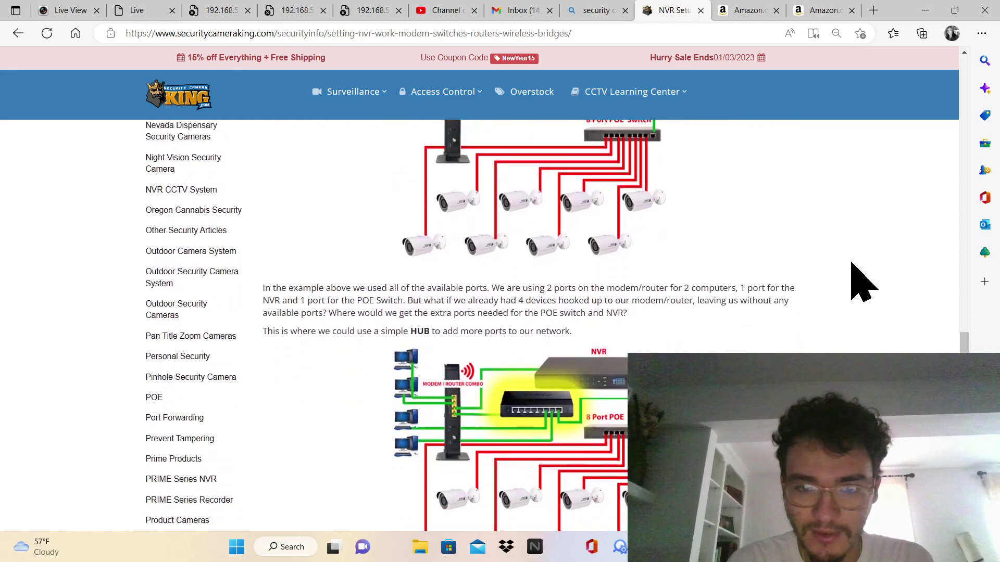
scroll(860, 281, "down", 2)
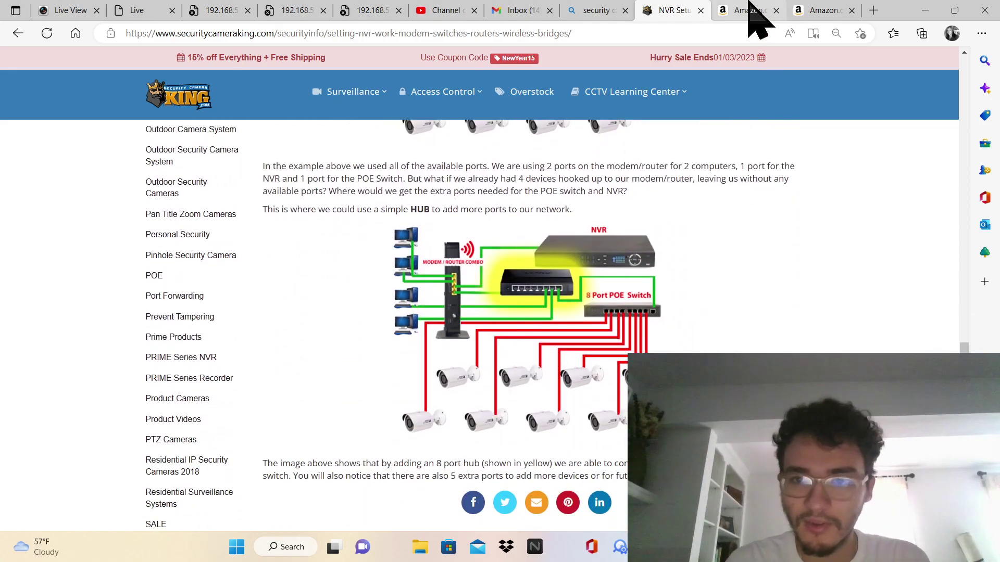
Open a new tab and go to amazon.com
left_click(754, 11)
left_click(818, 11)
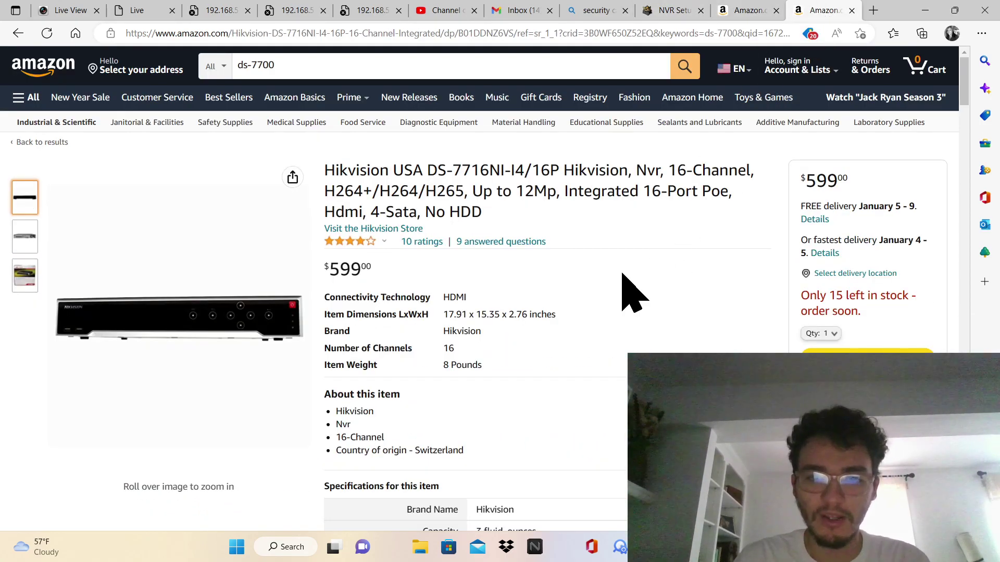
left_click(873, 11)
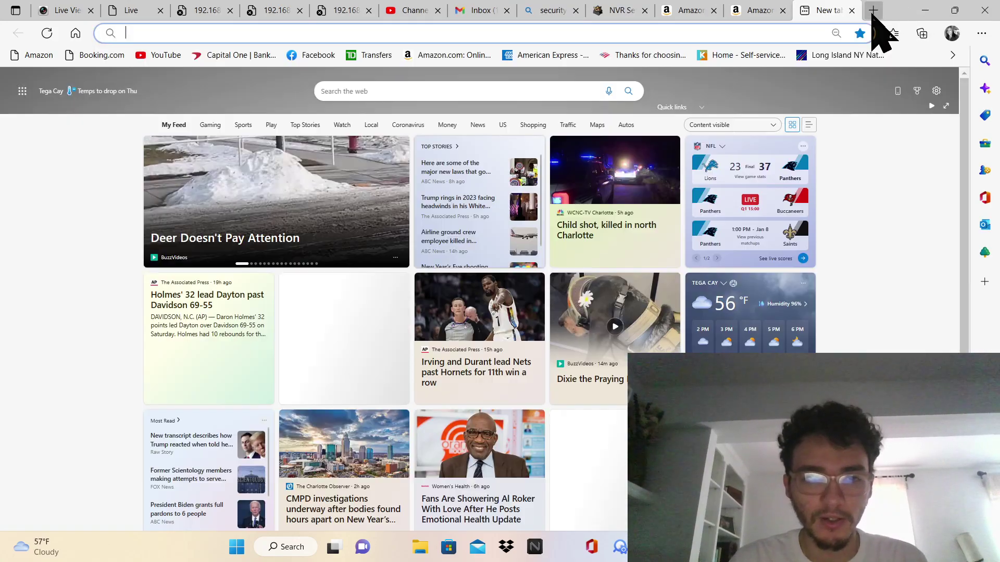
type("amazon.com")
key("Return")
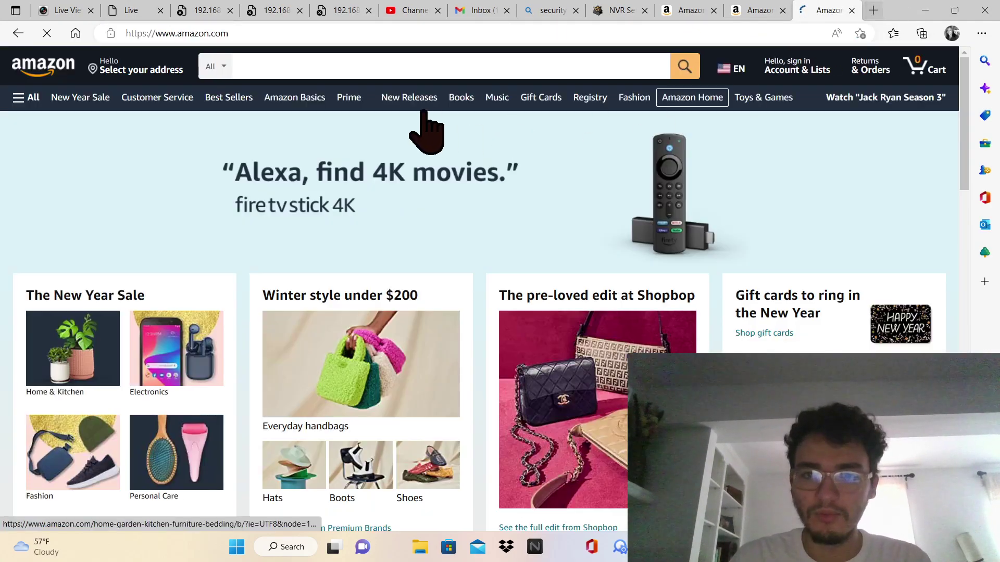
Search Amazon for 'cat 5e' cables
left_click(403, 69)
type("cat 5e")
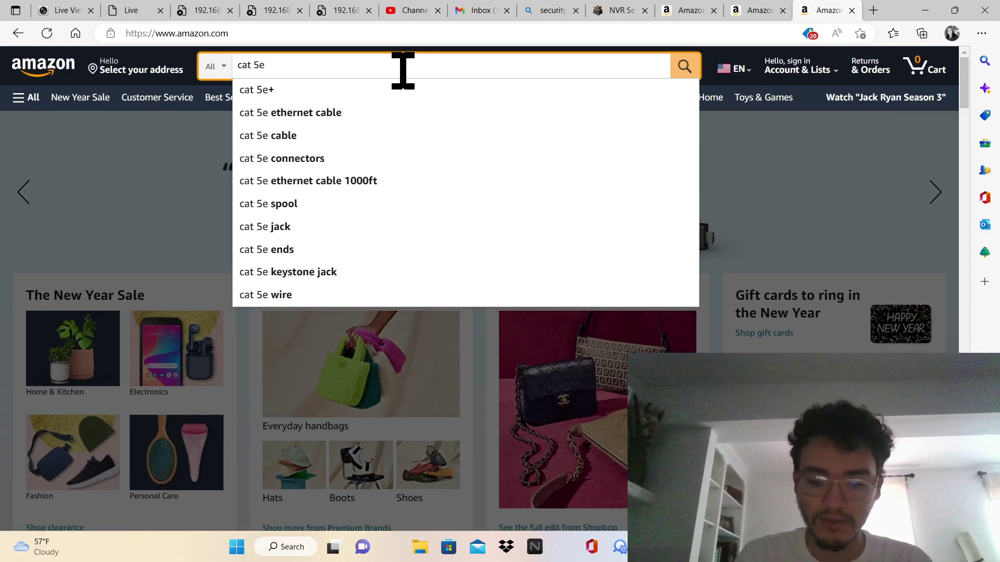
key("Return")
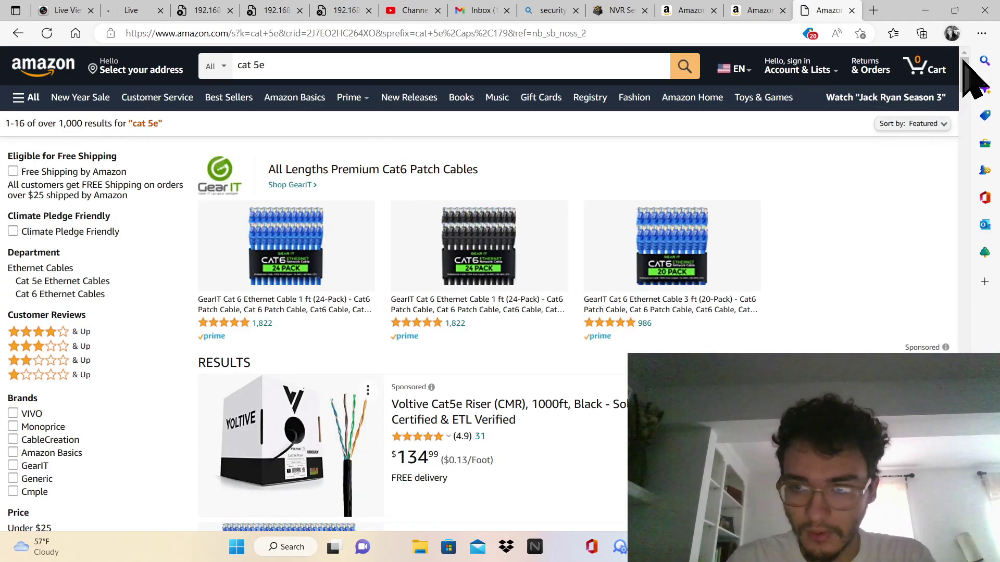
mouse_move(964, 67)
left_mouse_down()
mouse_move(963, 126)
mouse_move(967, 63)
left_mouse_up()
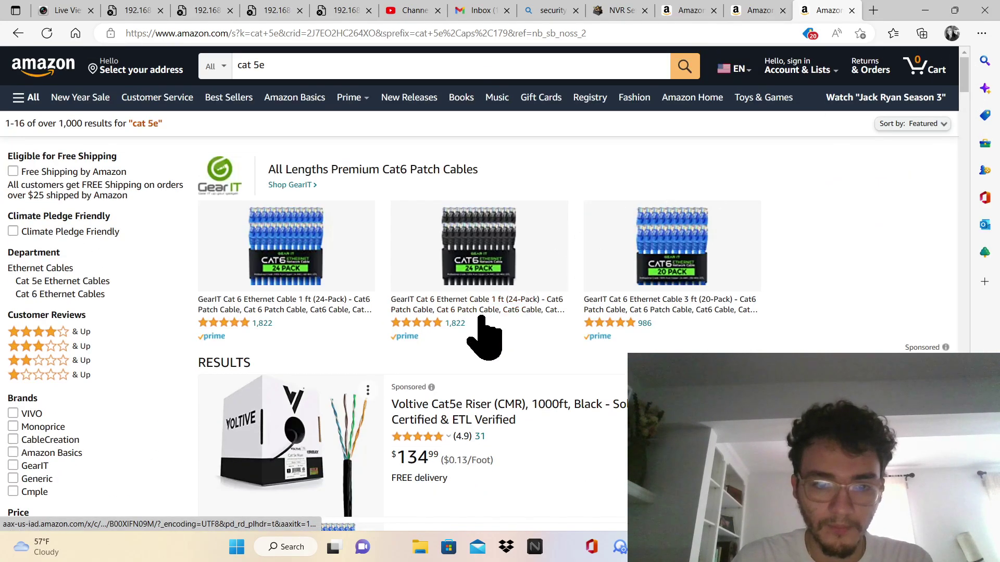
Change the search to 'cat 8' and open the GearIT Cat8 75ft cable page
left_click(413, 68)
key("BackSpace")
key("BackSpace")
type("8")
key("Return")
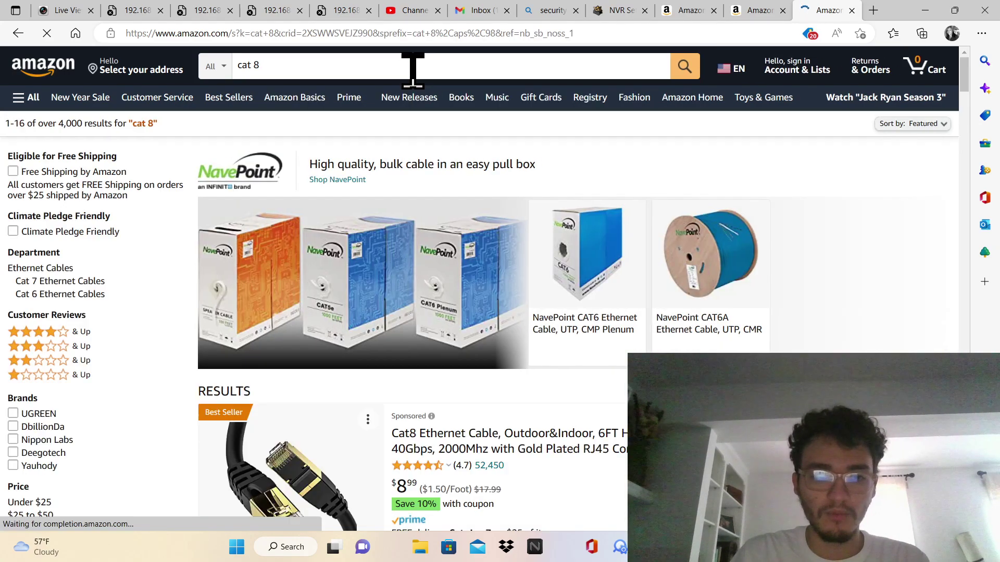
left_click(413, 68)
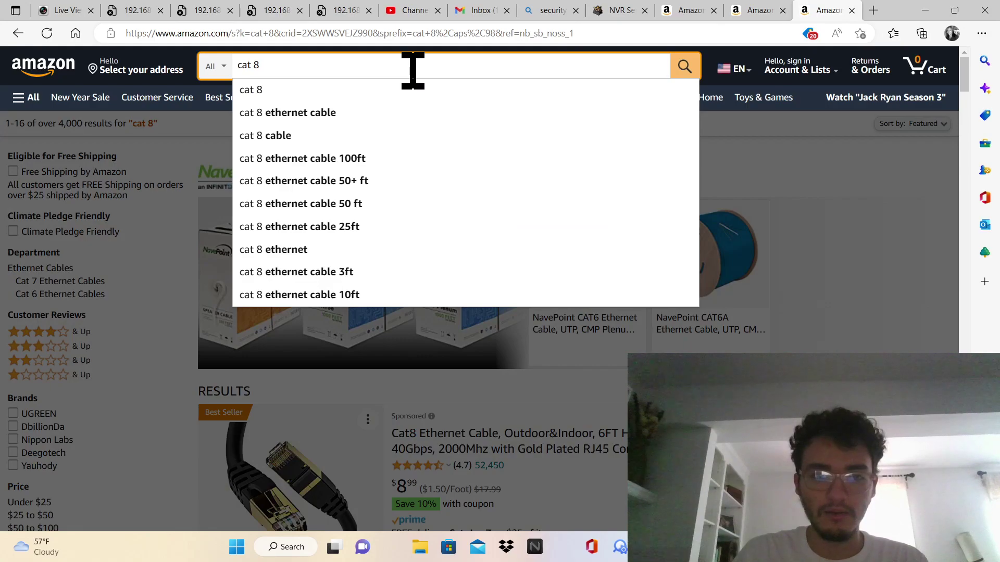
left_click(792, 201)
scroll(789, 203, "down", 10)
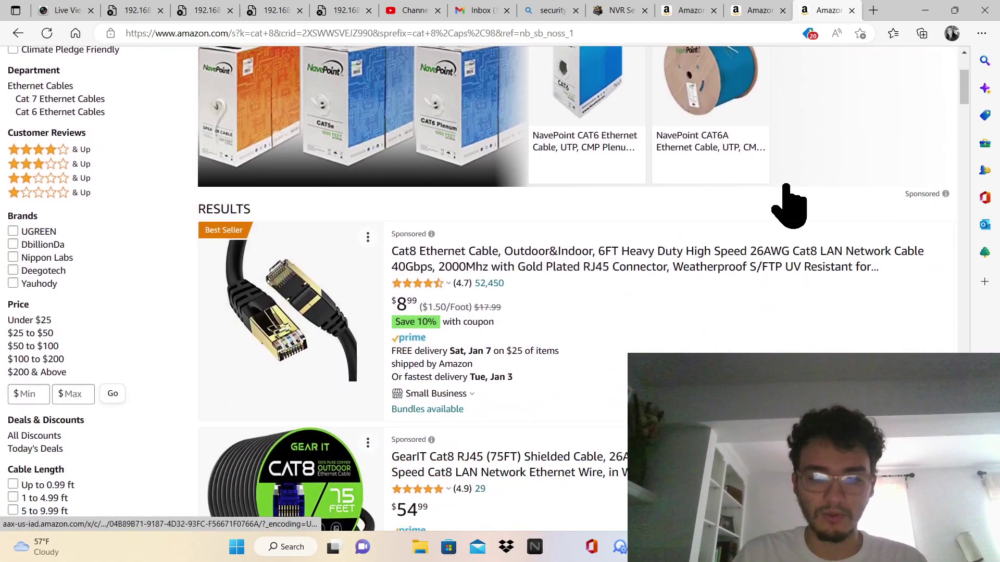
scroll(787, 185, "down", 1)
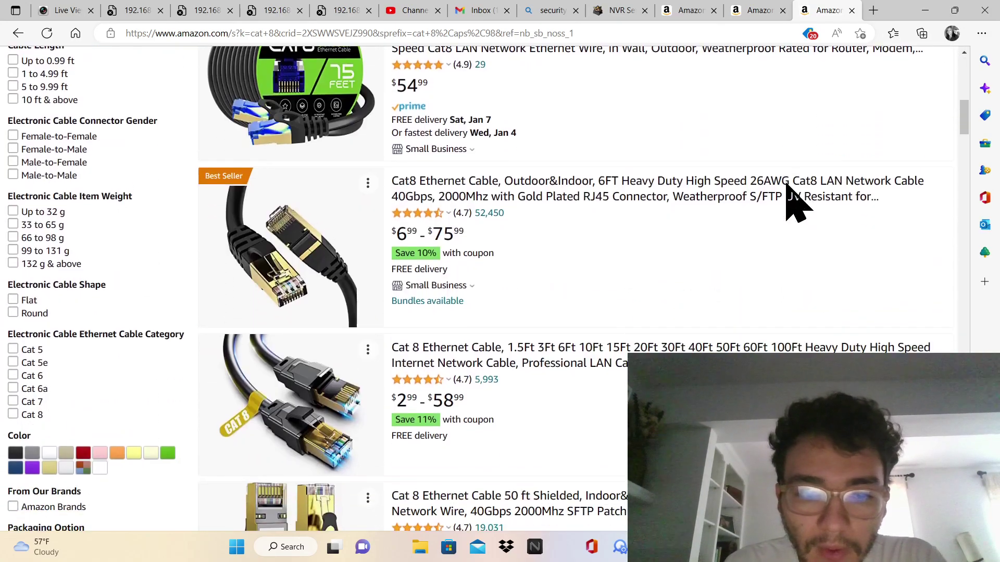
scroll(787, 185, "up", 2)
left_click(692, 169)
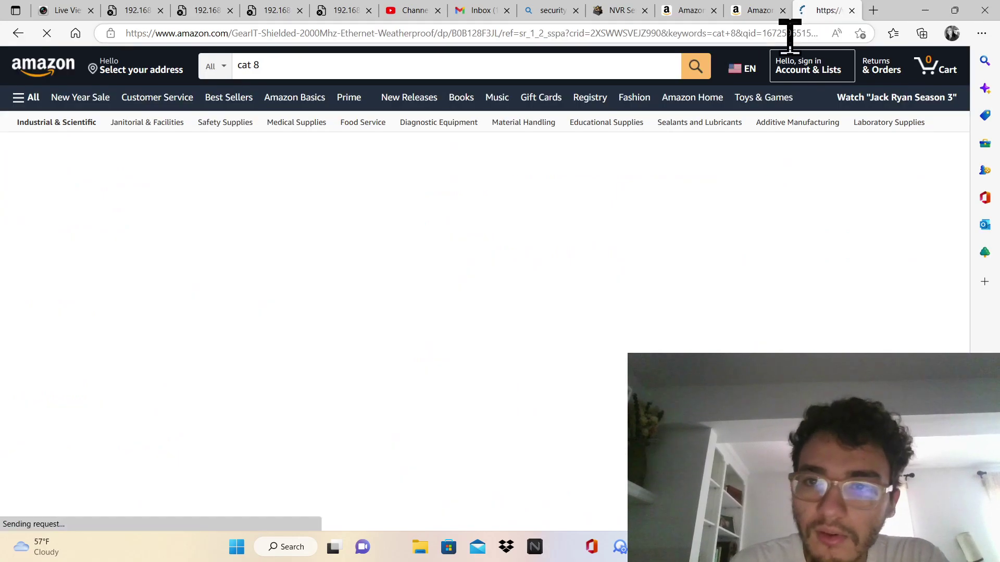
Duplicate the cable tab and search Amazon for 'netis switch 24'
right_click(827, 13)
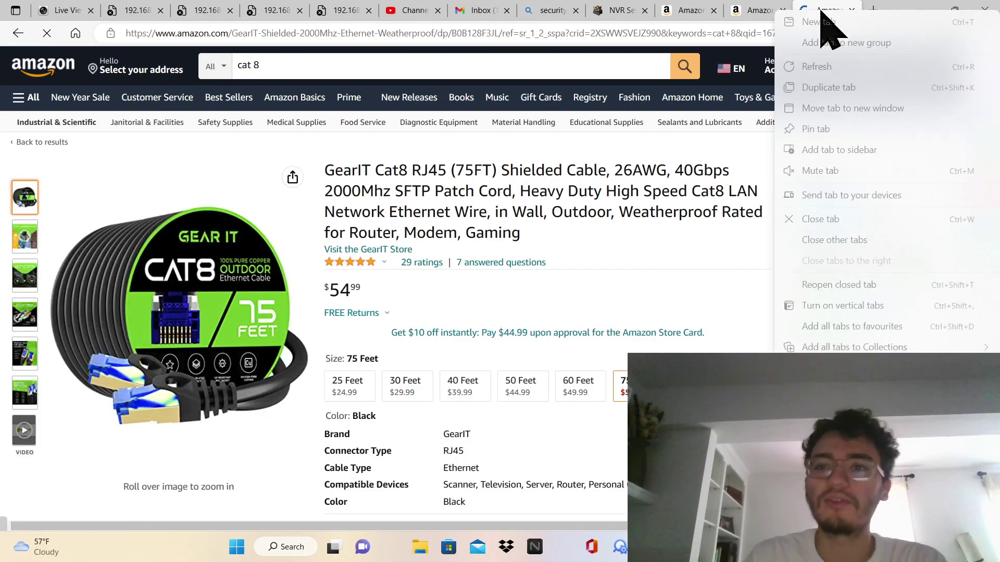
left_click(825, 84)
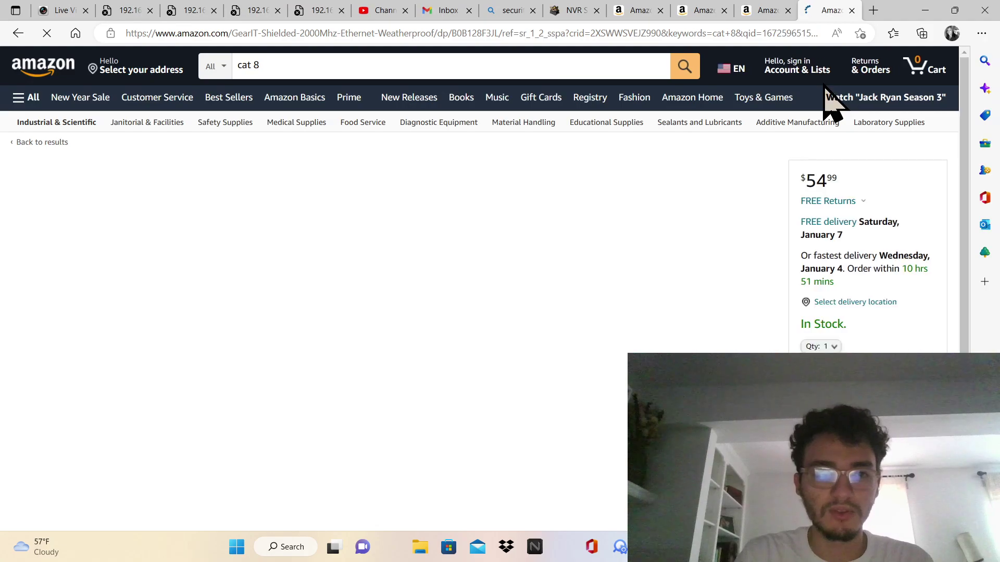
triple_click(451, 68)
type("nrt")
key("BackSpace")
key("BackSpace")
type("etis sw")
key("Down")
key("Down")
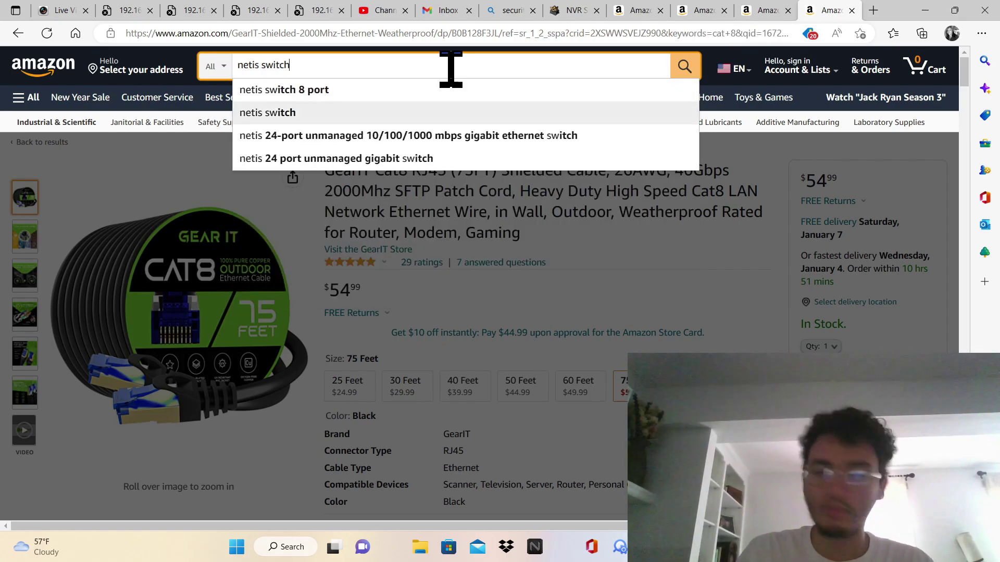
type("24")
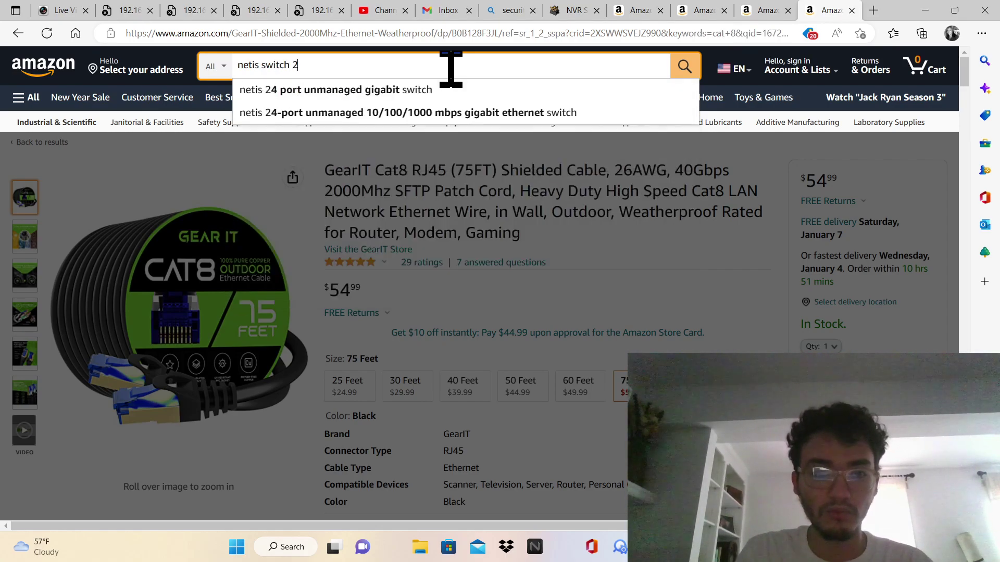
key("Return")
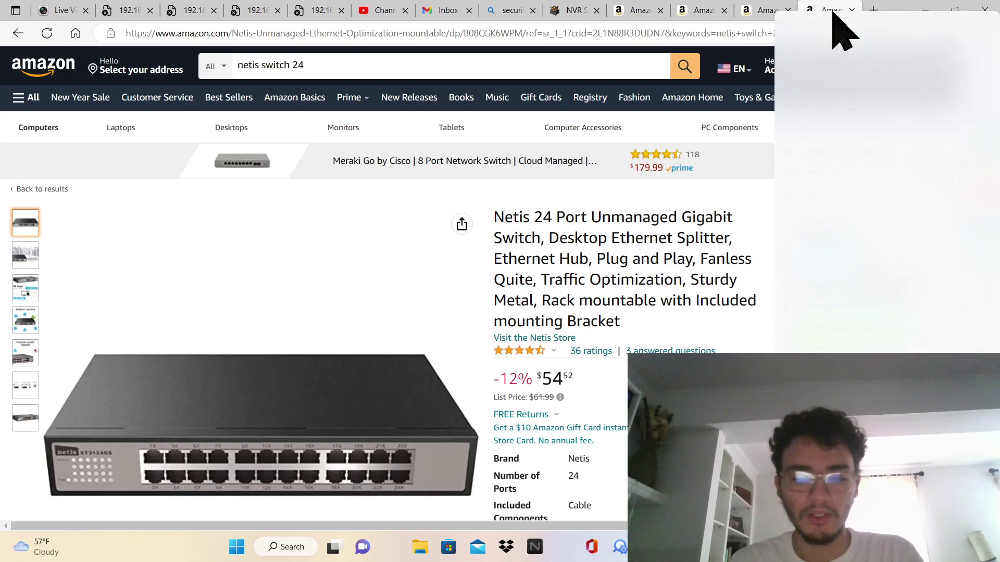
Reload the Netis switch page and search Amazon for 'gigabit poe switch'
right_click(833, 14)
left_click(827, 67)
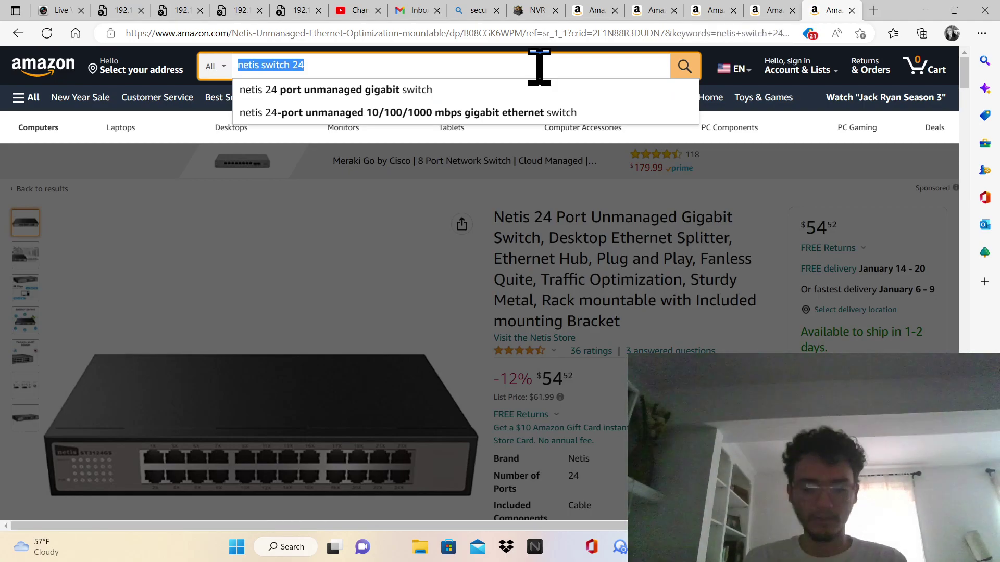
type("gia")
key("BackSpace")
type("gab")
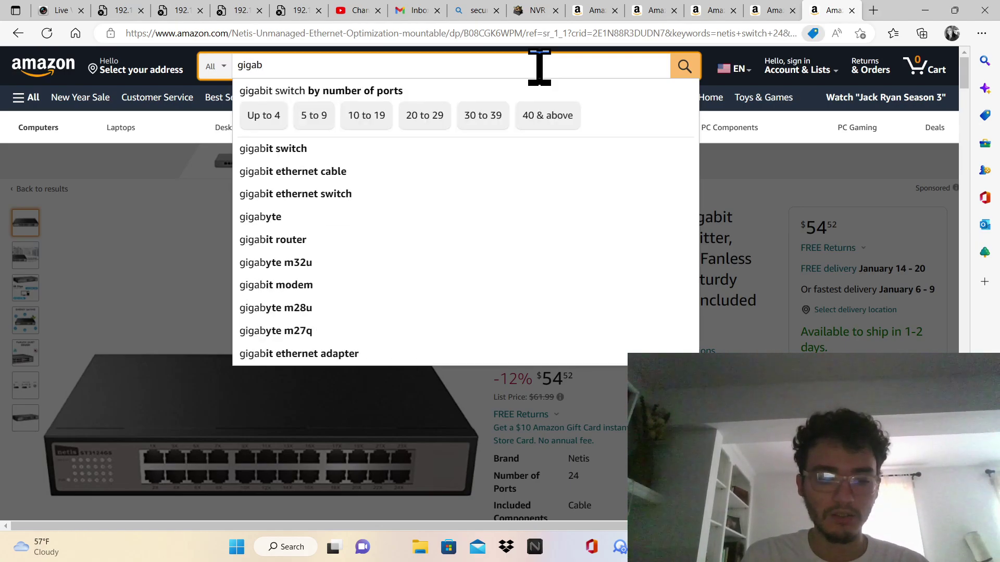
type("it")
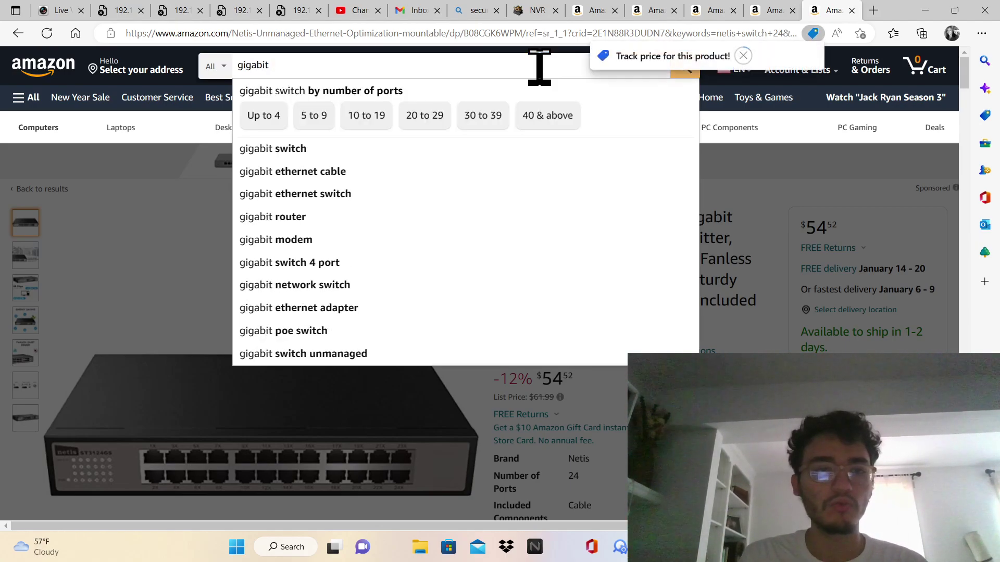
left_click(505, 64)
type("po")
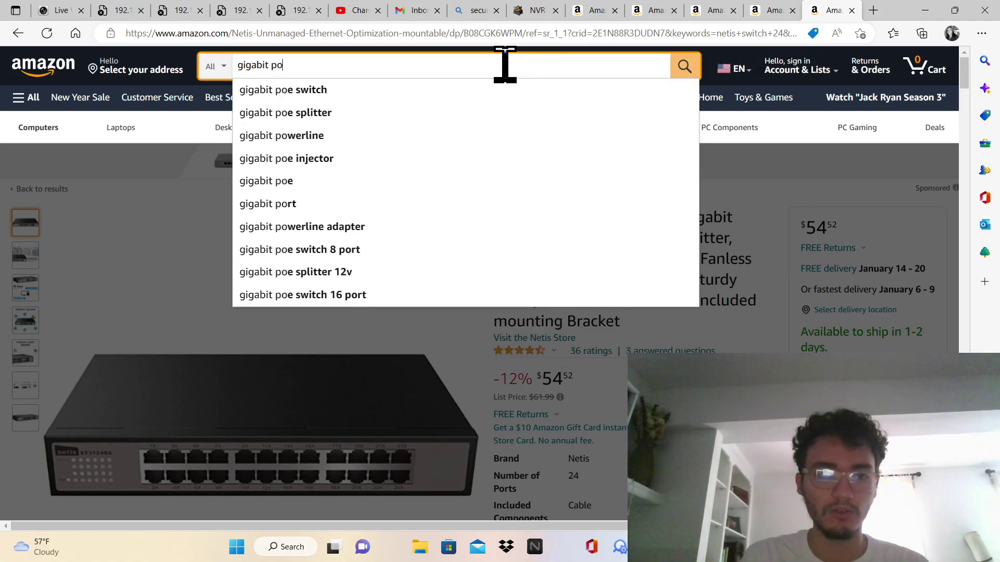
type("e sw")
key("Down")
key("Return")
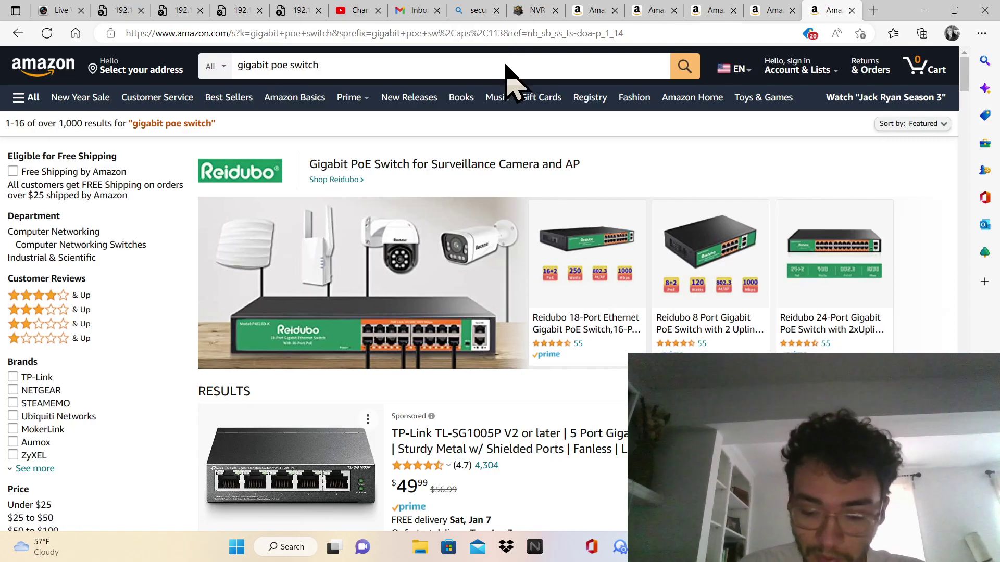
Scroll the gigabit PoE switch results to find the STEAMEMO 8-port PoE switch
scroll(505, 64, "down", 8)
scroll(504, 64, "down", 8)
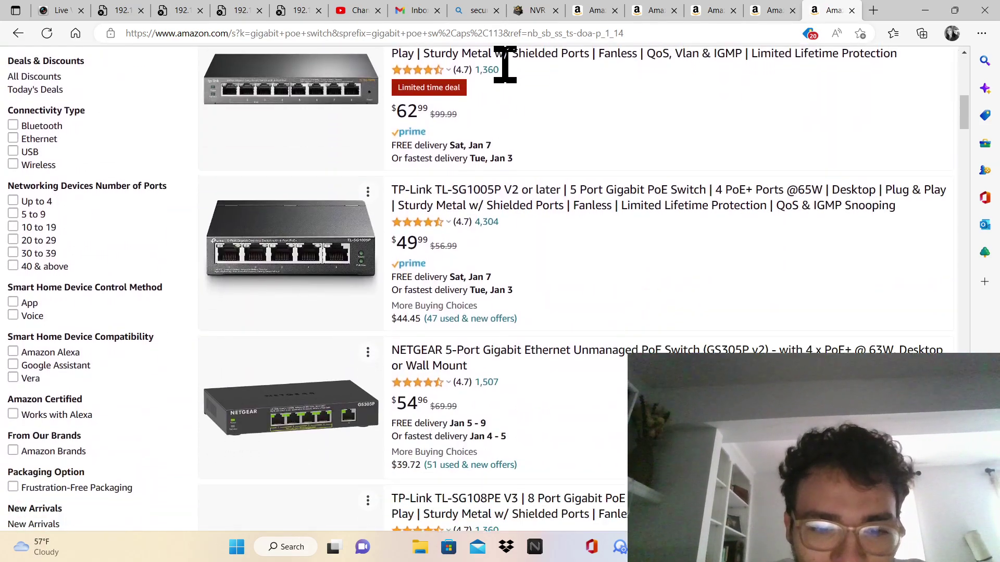
scroll(505, 64, "down", 10)
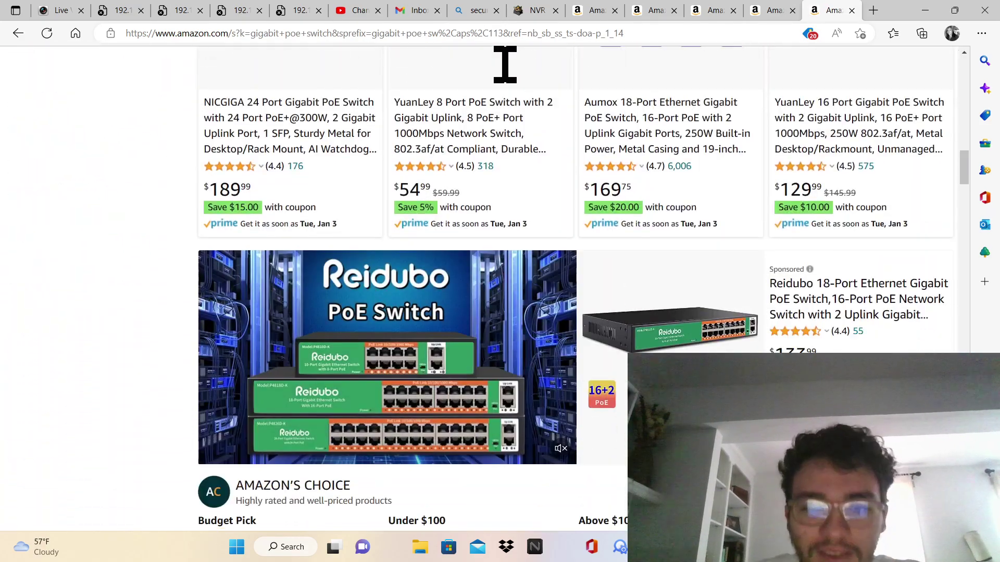
scroll(505, 64, "up", 1)
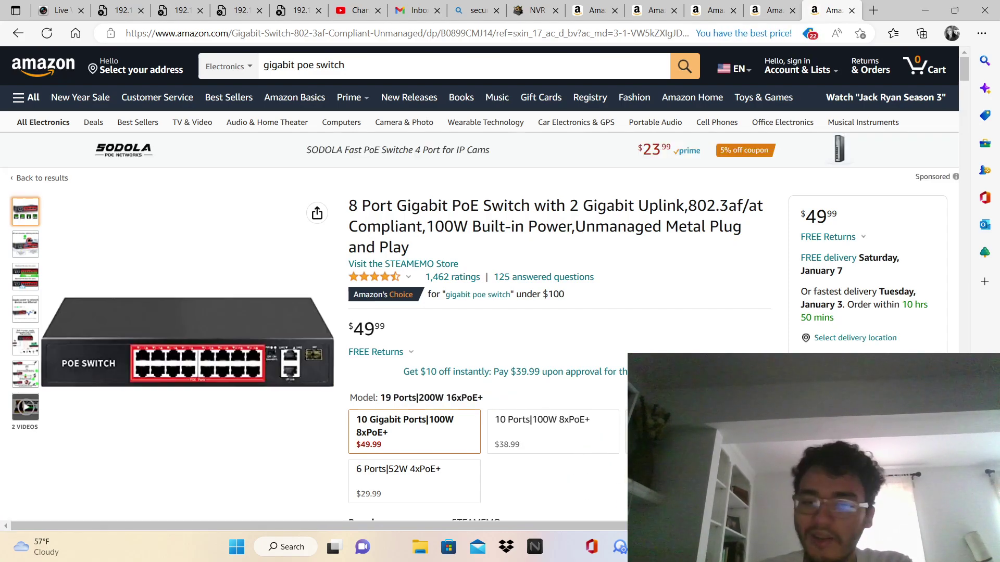
Look through the open tabs and close the security search results tab
left_click(604, 11)
left_click(523, 11)
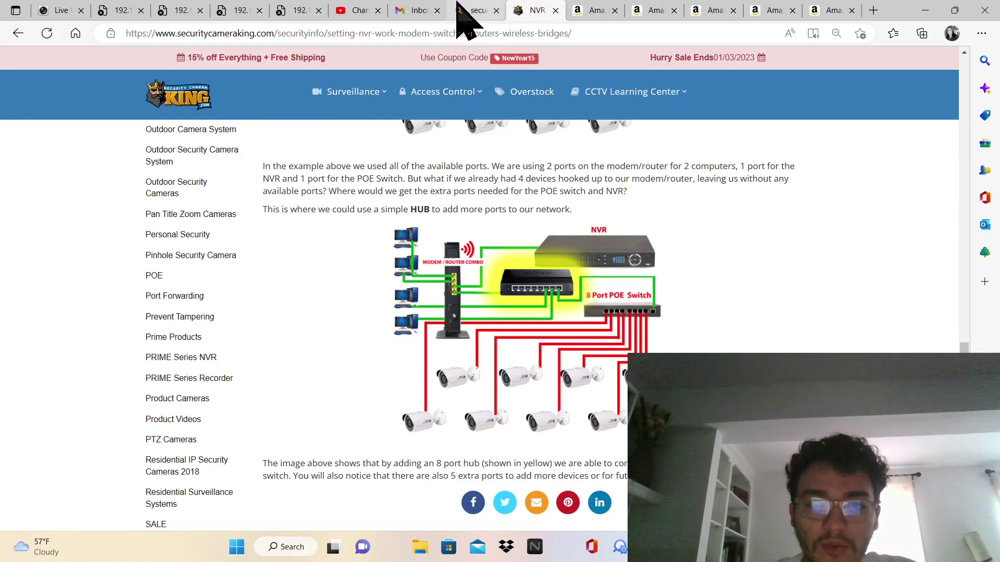
left_click(458, 6)
left_click(497, 11)
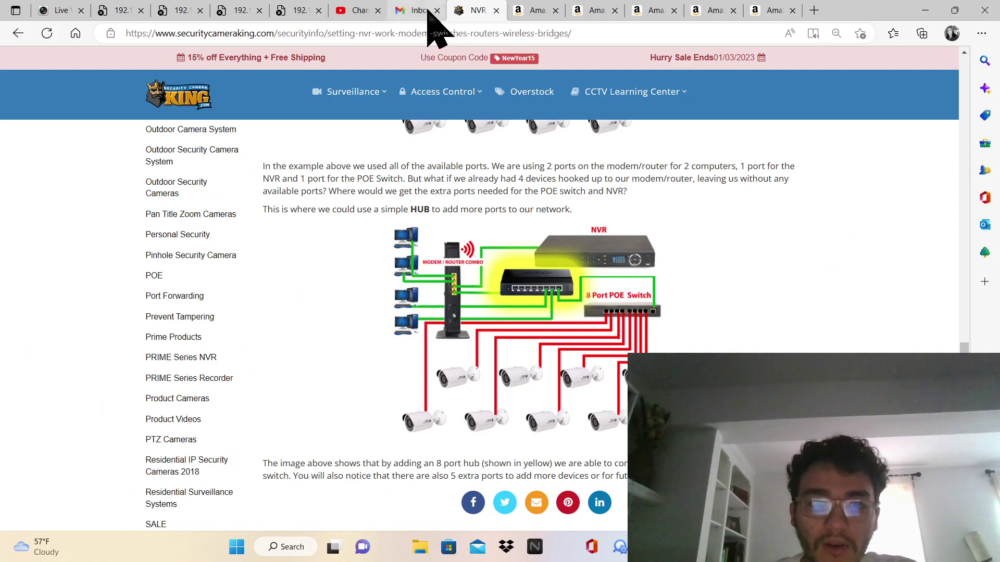
Return to the NVR networking article after opening and closing an empty new tab
left_click(359, 10)
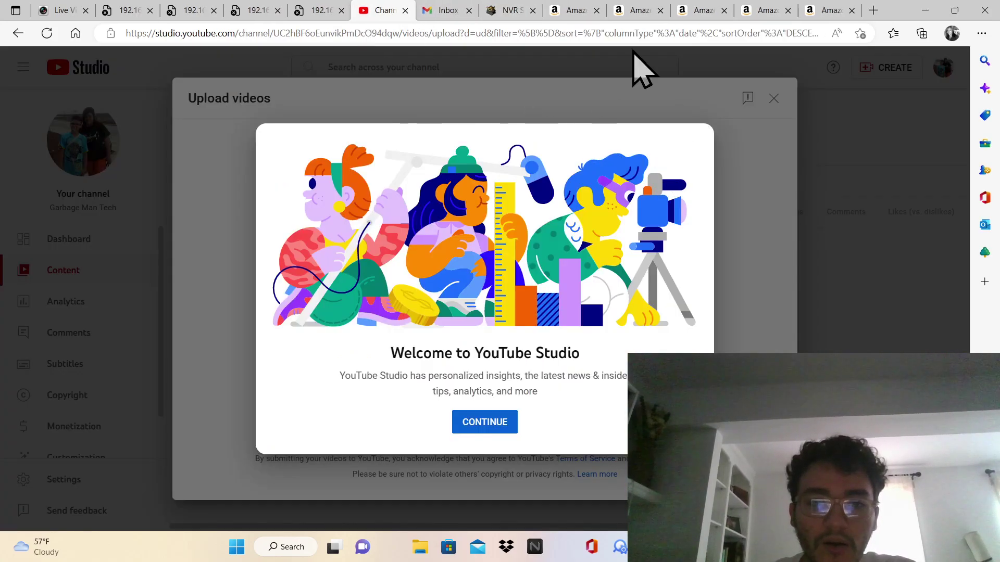
left_click(831, 6)
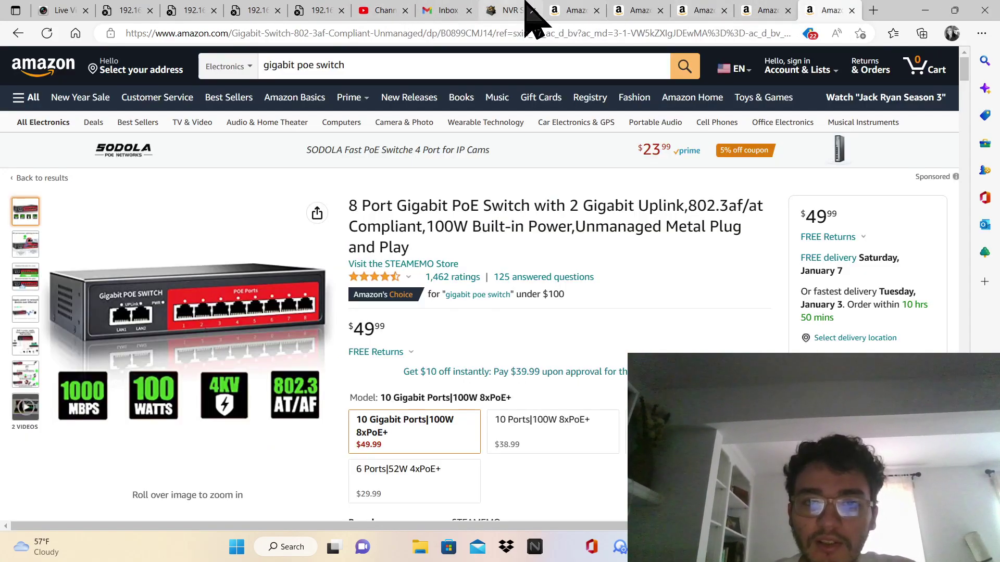
left_click(526, 4)
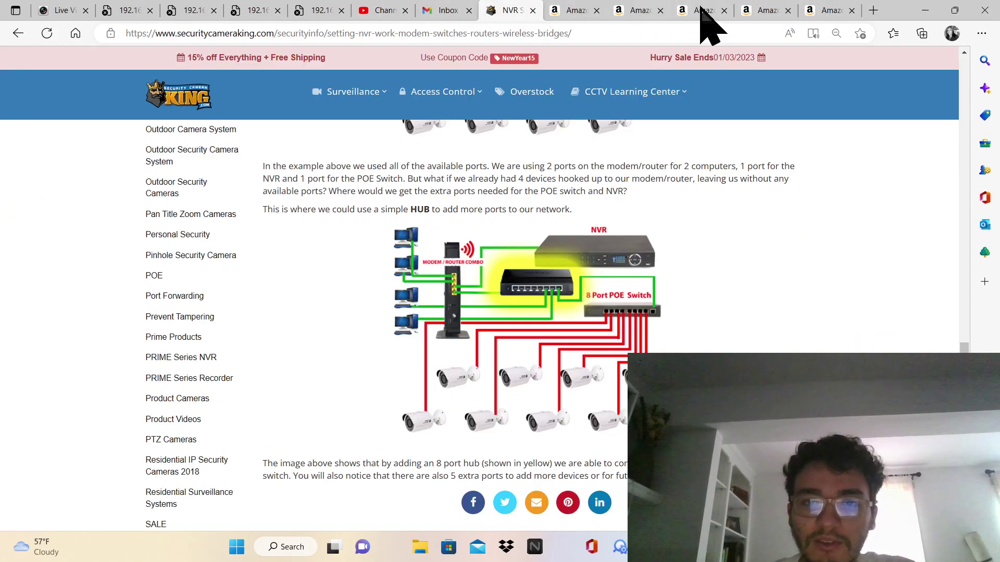
left_click(872, 10)
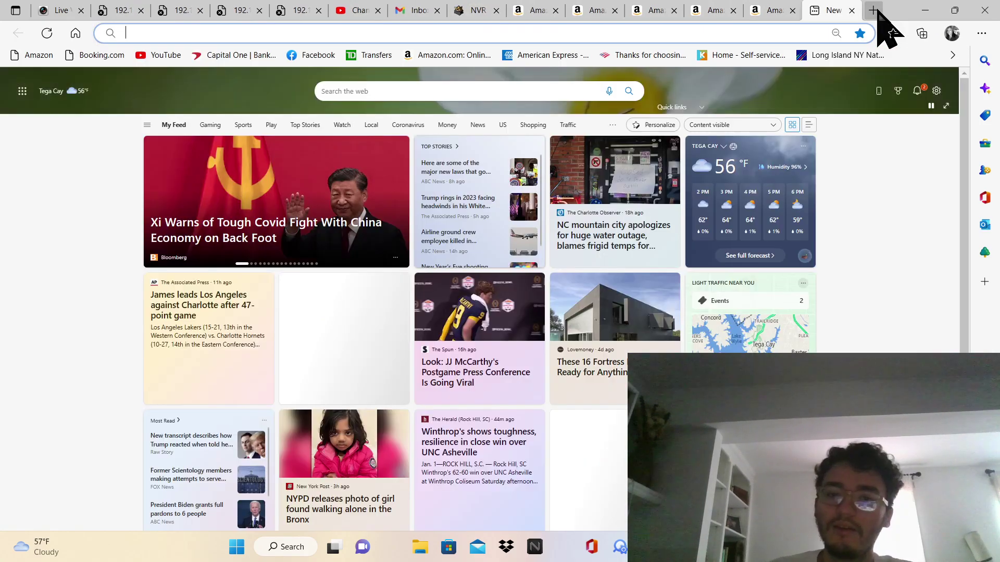
left_click(852, 11)
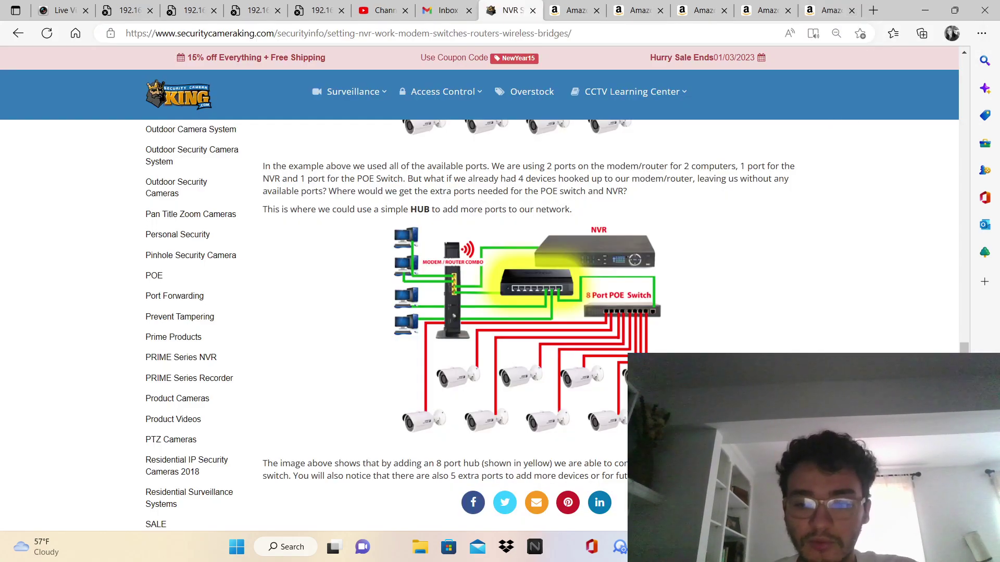
key("alt+Tab")
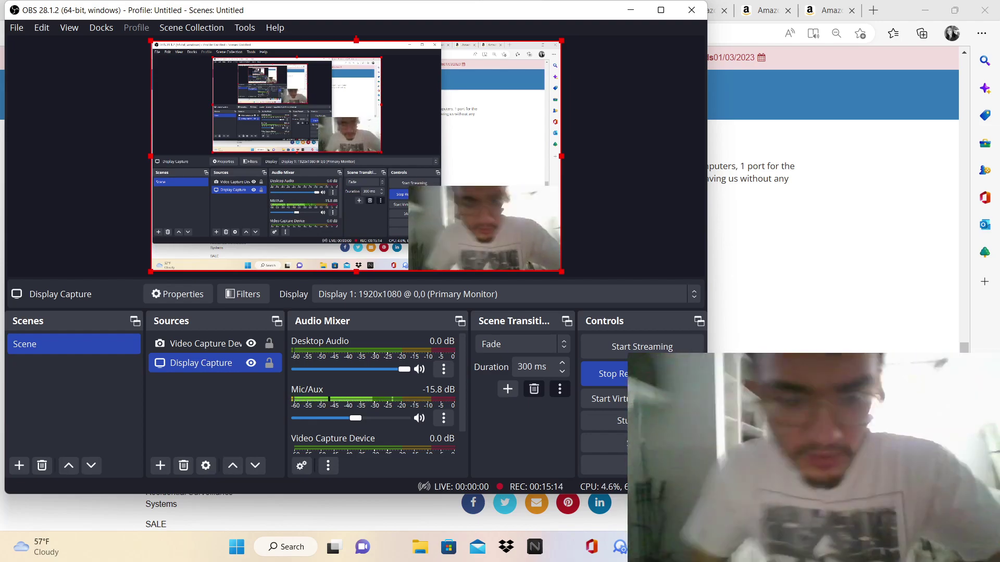
Search Start for 'ether' and open the Ethernet settings page with manual IPv4 192.168.5.200
right_click(830, 130)
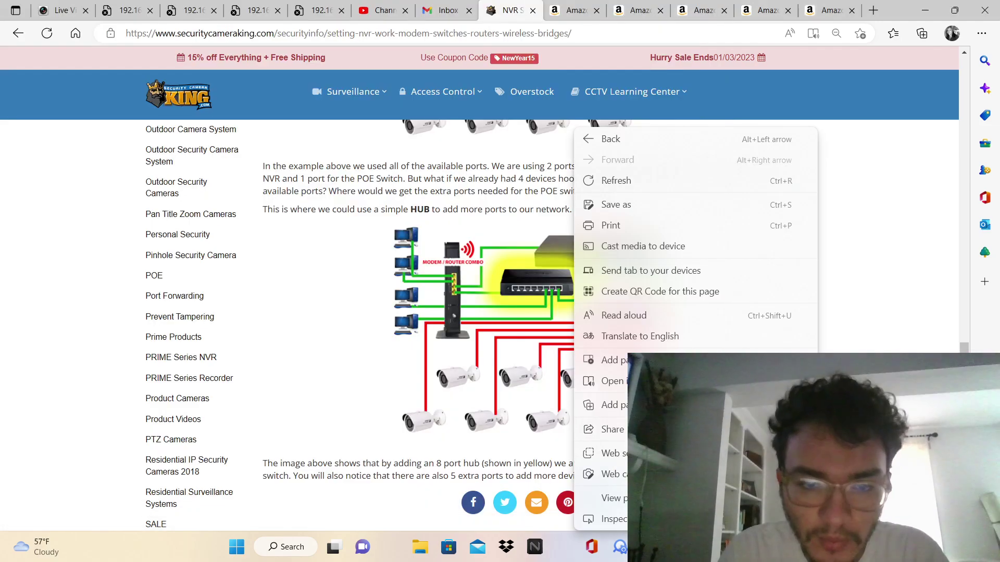
left_click(482, 408)
key("super")
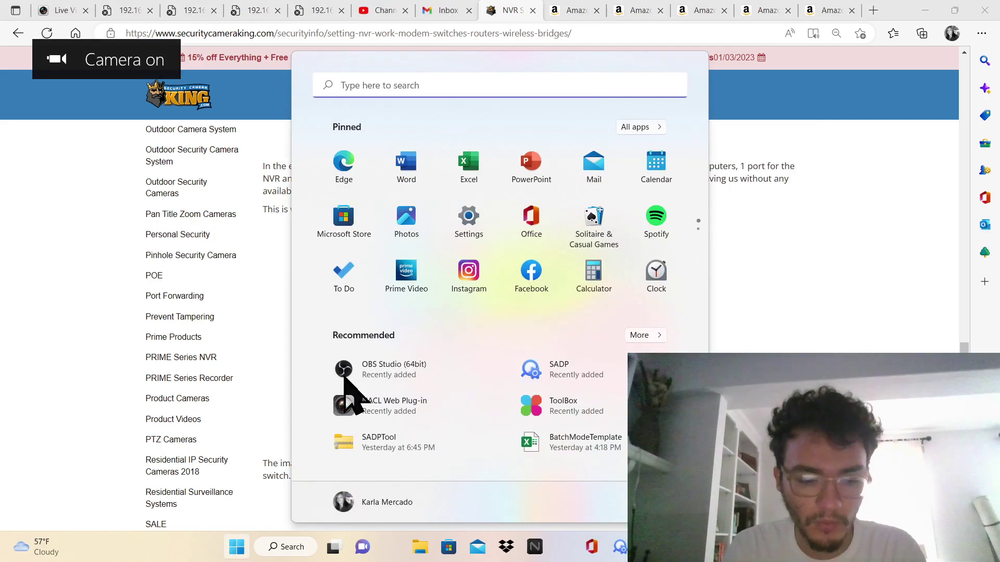
type("ether")
key("Return")
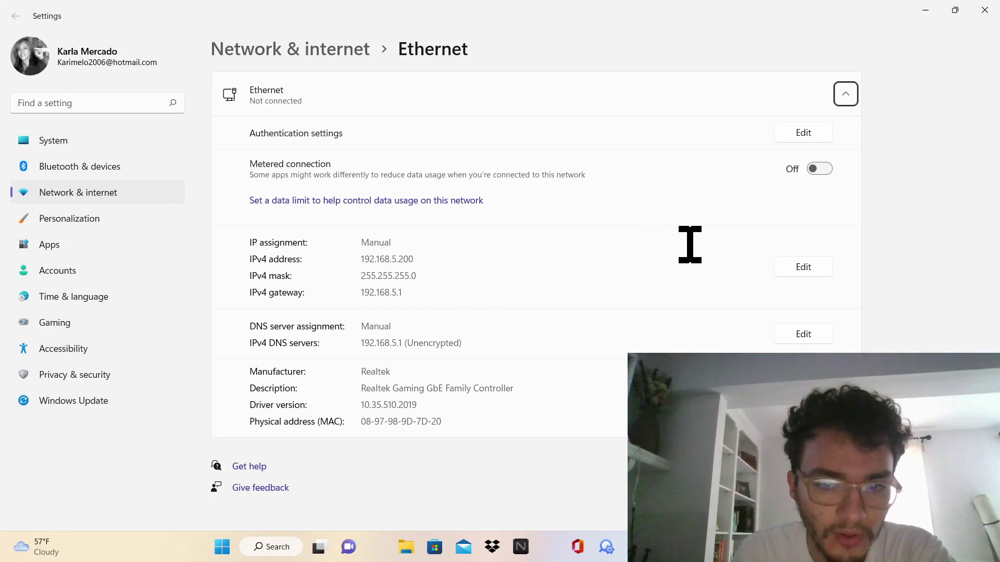
left_click(798, 268)
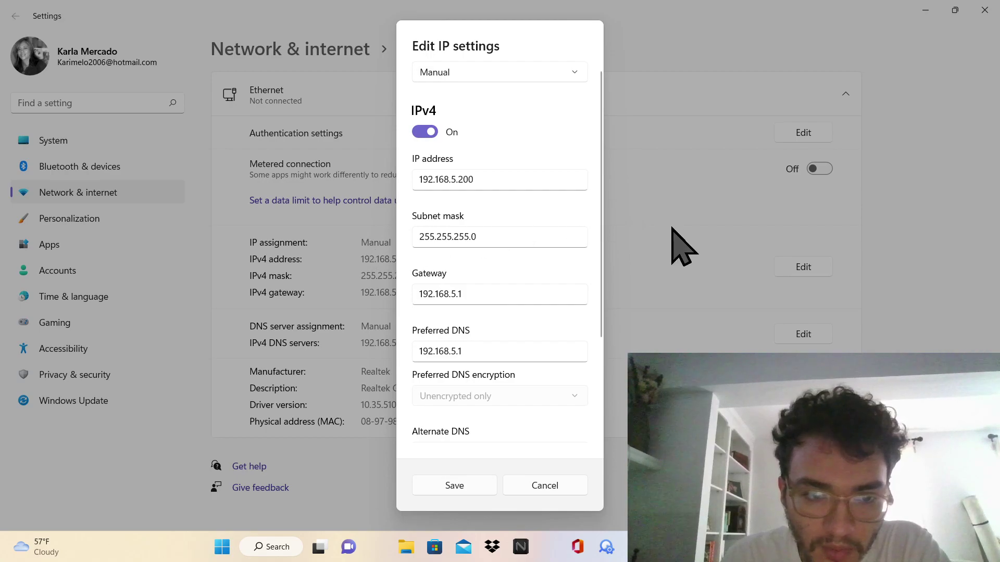
double_click(421, 352)
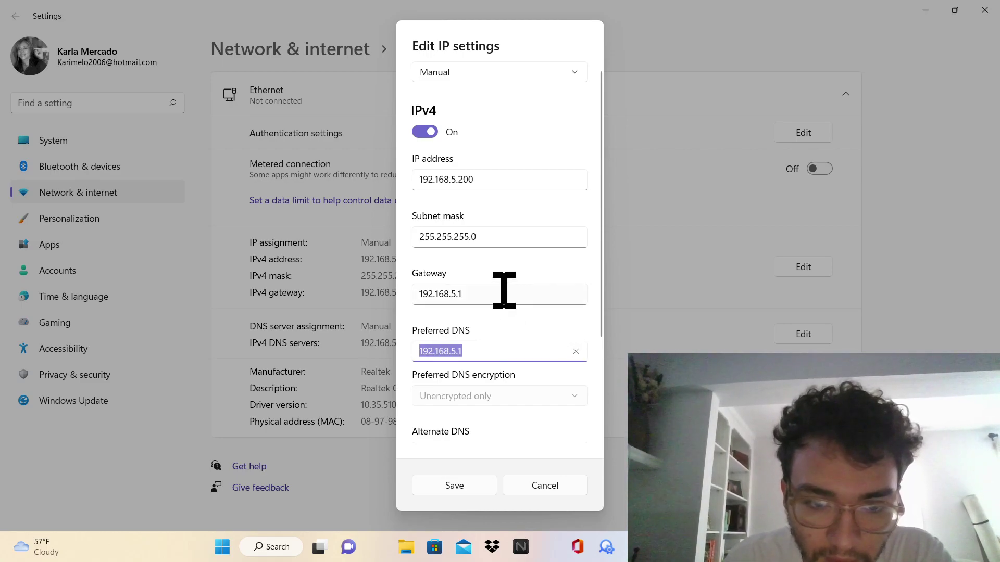
left_click(504, 290)
double_click(503, 290)
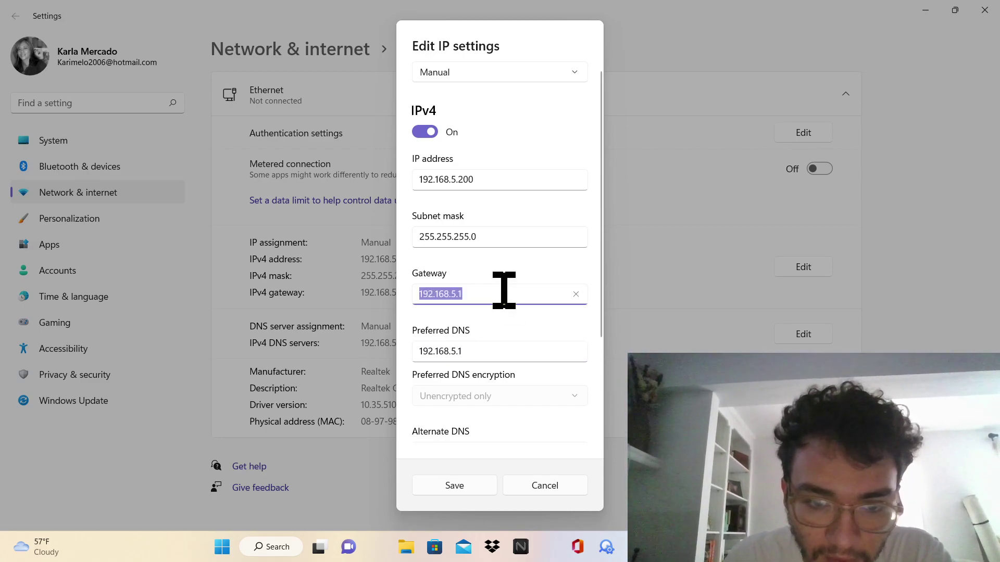
left_click(508, 241)
double_click(509, 240)
left_click(509, 172)
double_click(510, 172)
left_click(510, 172)
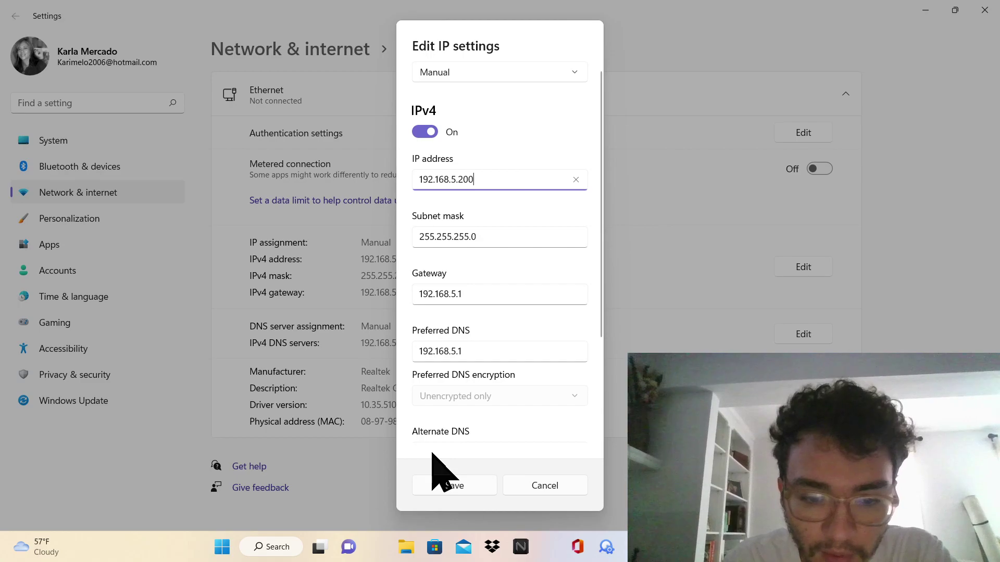
left_click(516, 485)
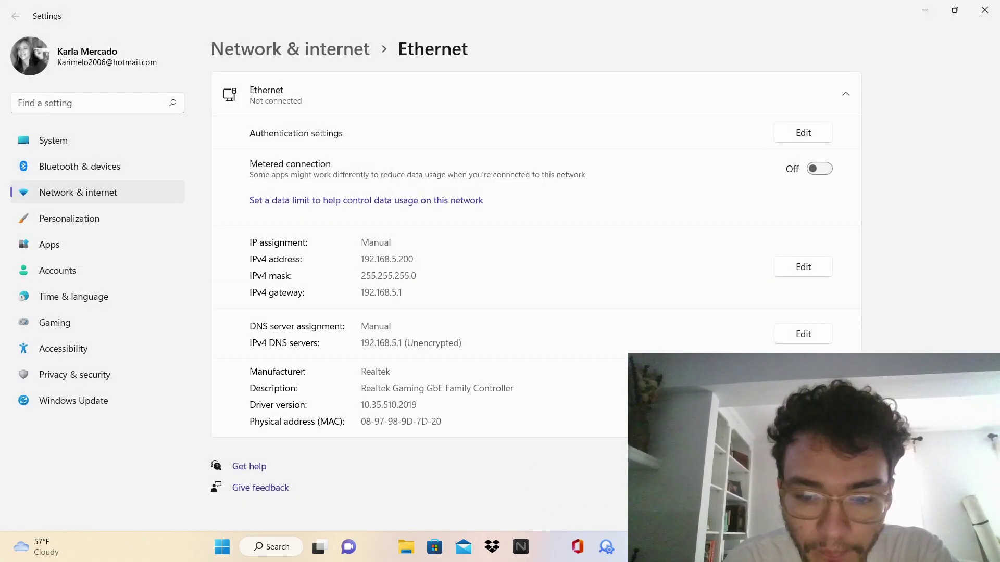
Reload the 192.168.5.1 and 192.168.5.2 camera tabs to see if they respond
key("alt+Tab")
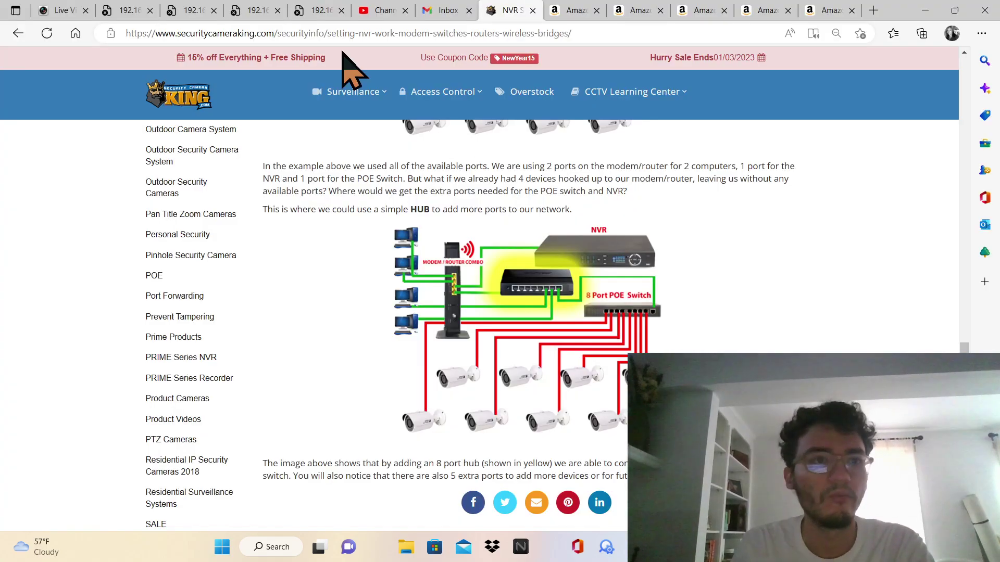
left_click(113, 3)
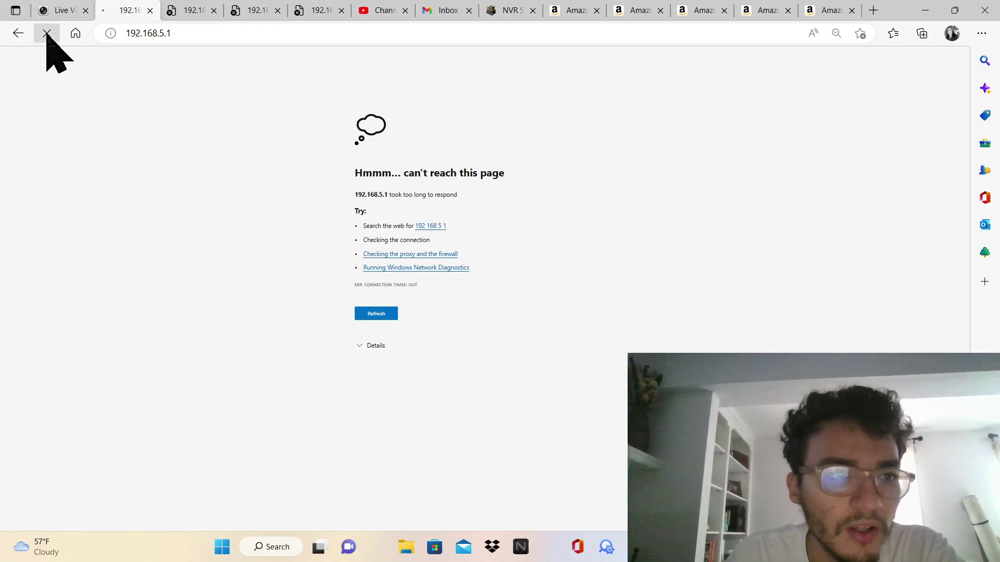
left_click(47, 34)
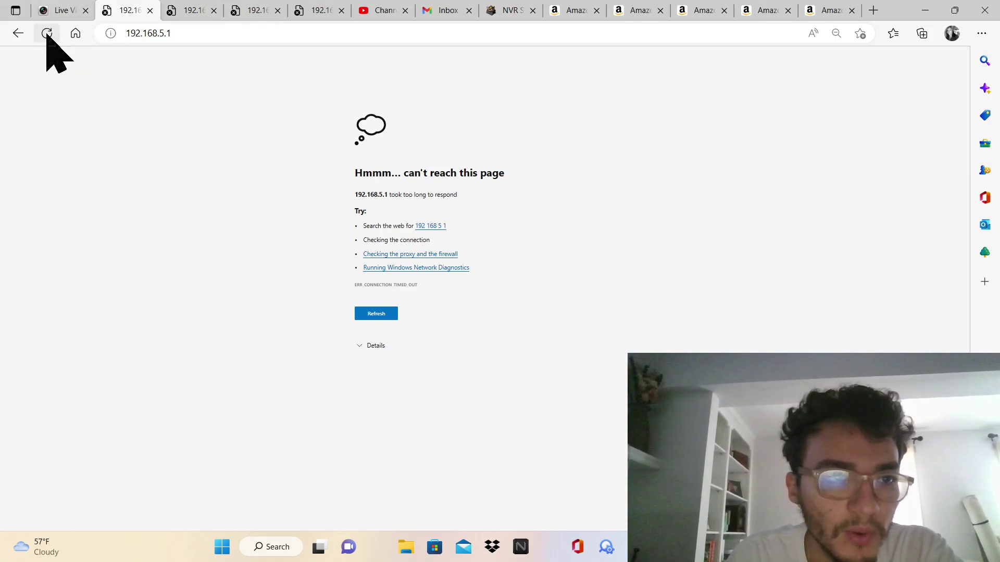
left_click(188, 9)
left_click(47, 34)
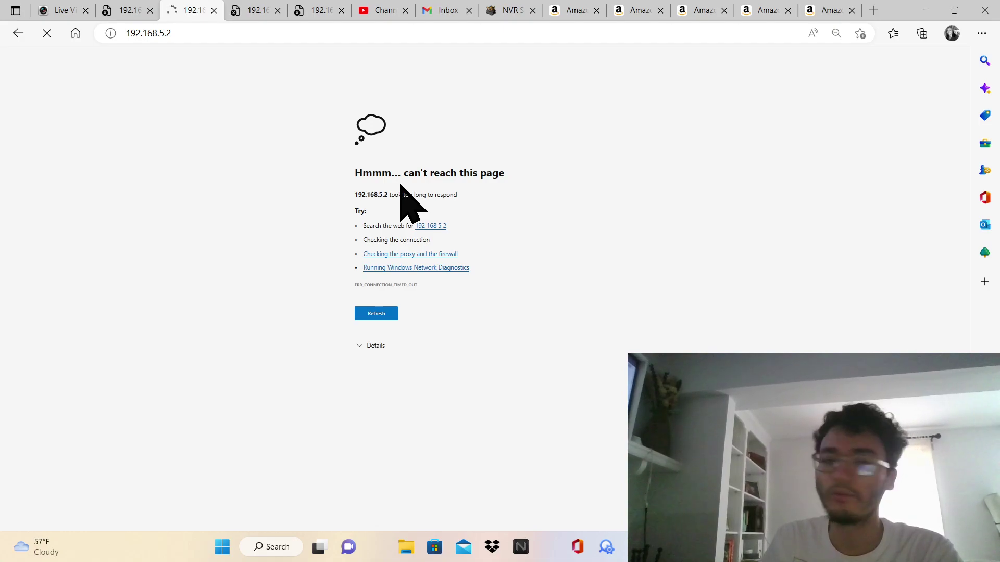
left_click(272, 2)
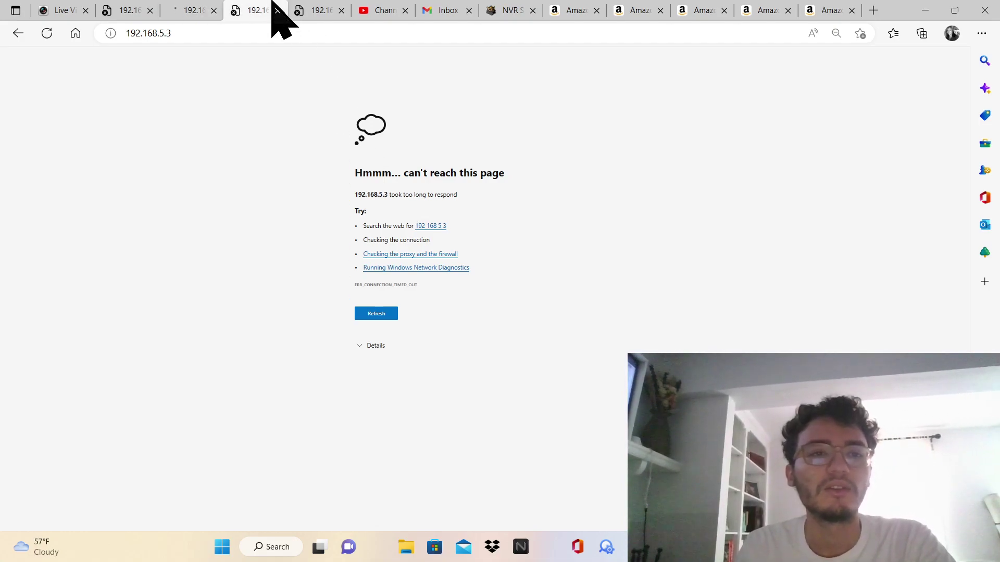
left_click(313, 11)
left_click(197, 4)
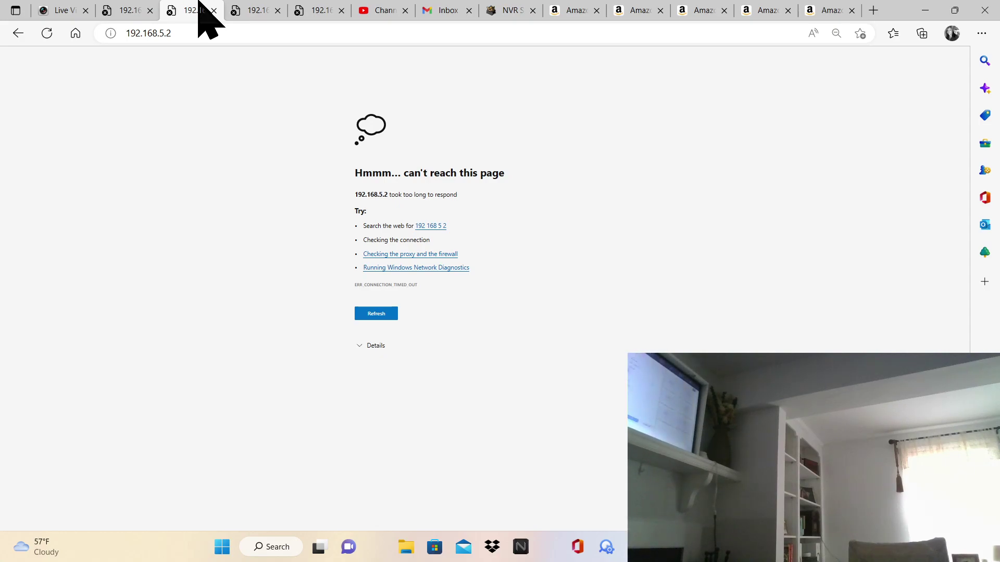
key("F5")
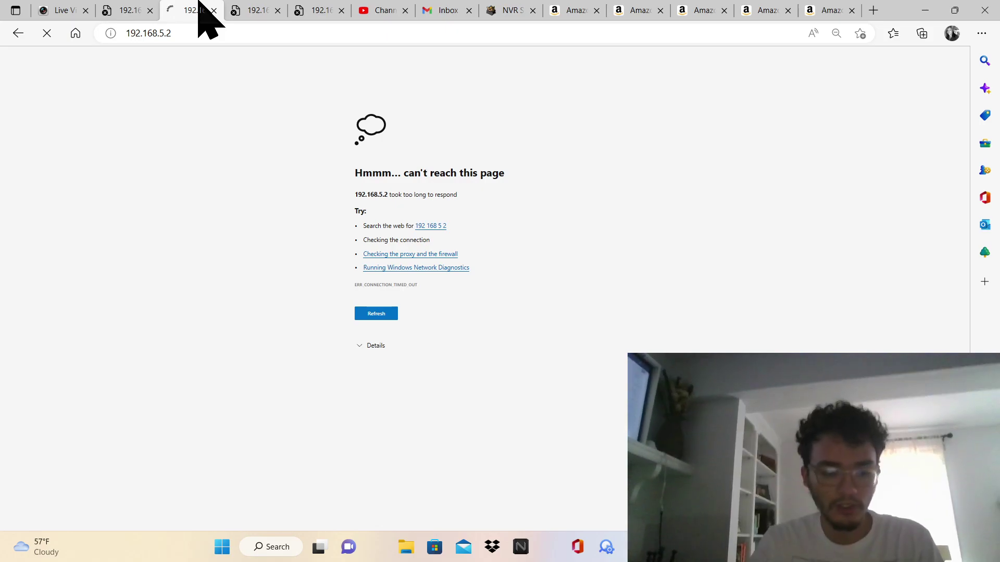
Check the 192.168.5.3 and 192.168.5.4 tabs, ending on 192.168.5.3 timing out
key("ctrl+Tab")
key("ctrl+Tab")
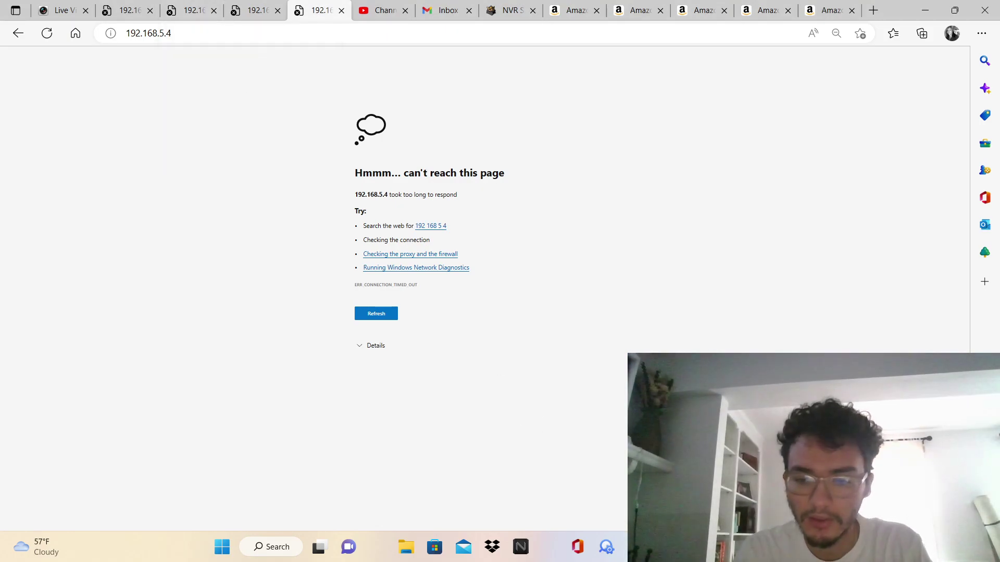
key("alt+Tab")
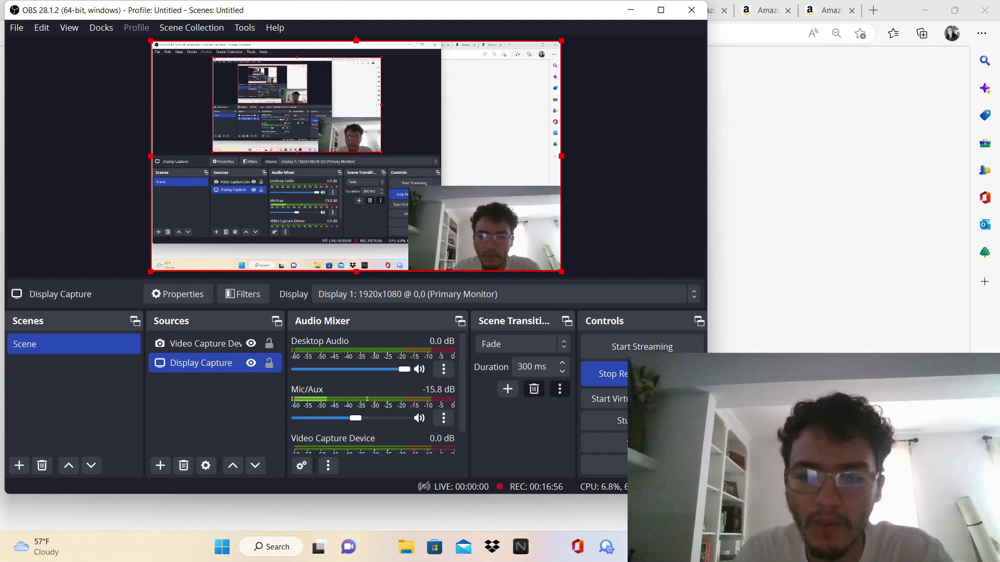
key("alt+Tab")
left_click(190, 9)
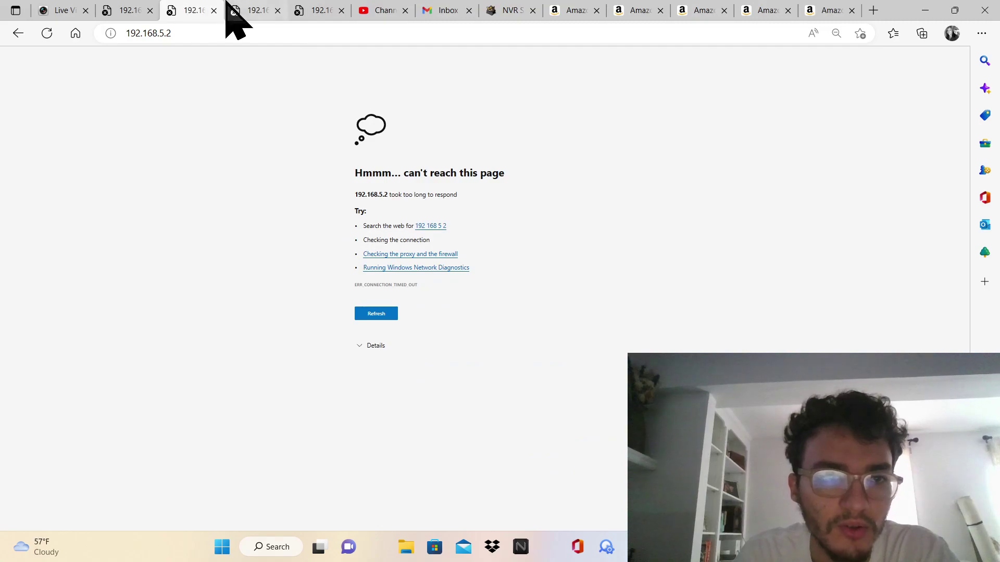
left_click(245, 5)
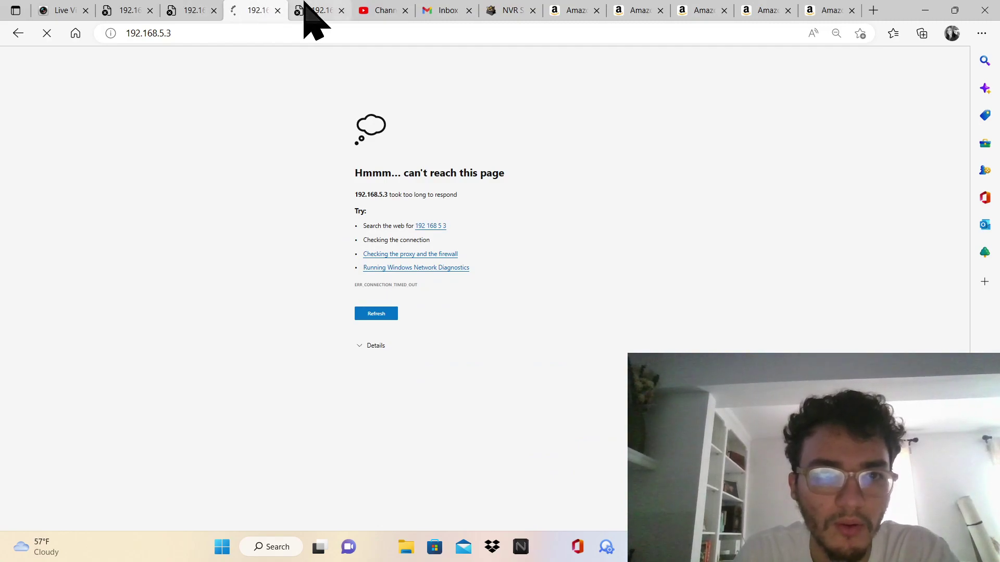
left_click(308, 7)
left_click(243, 8)
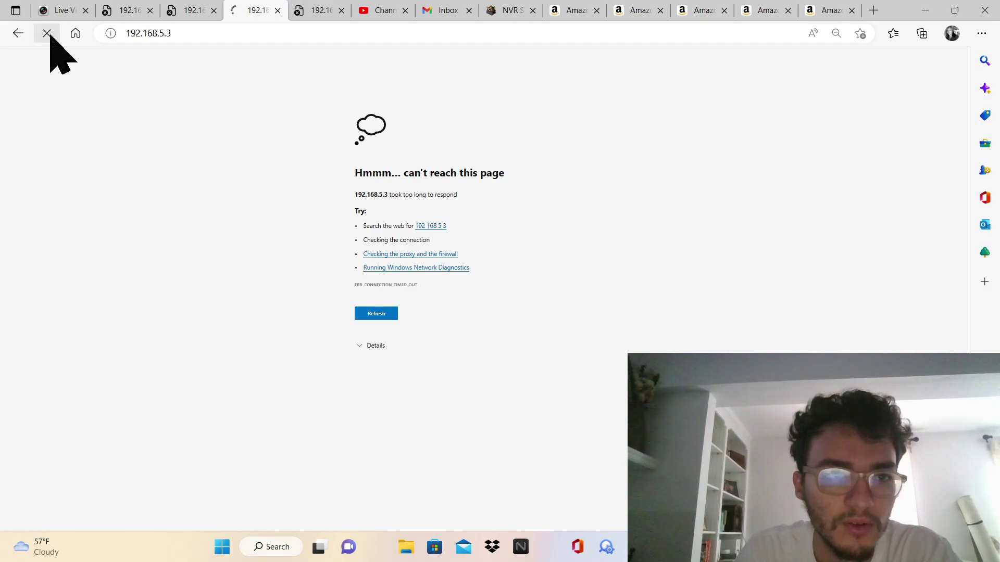
left_click(306, 7)
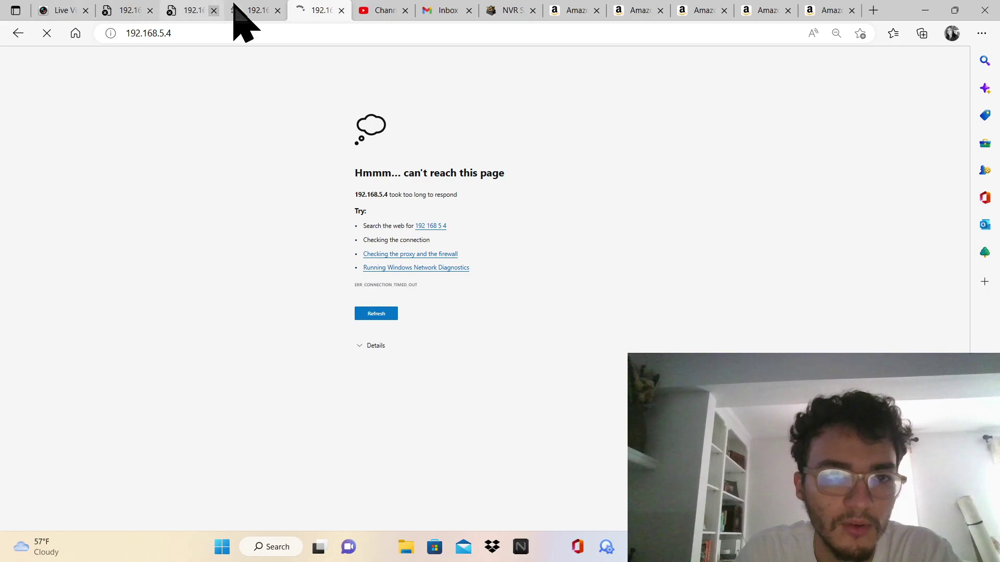
left_click(249, 8)
left_click(325, 4)
left_click(250, 9)
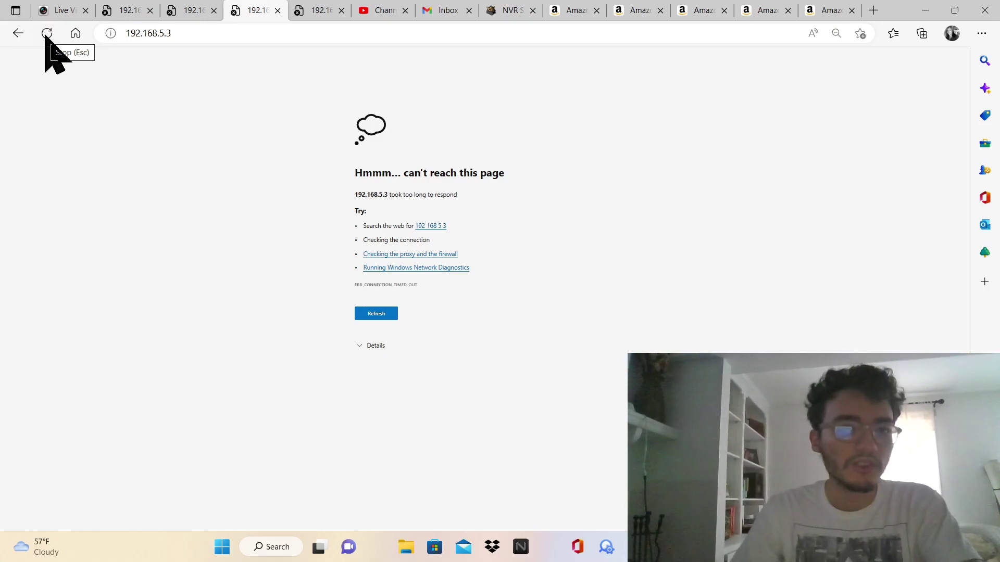
left_click(313, 12)
left_click(55, 35)
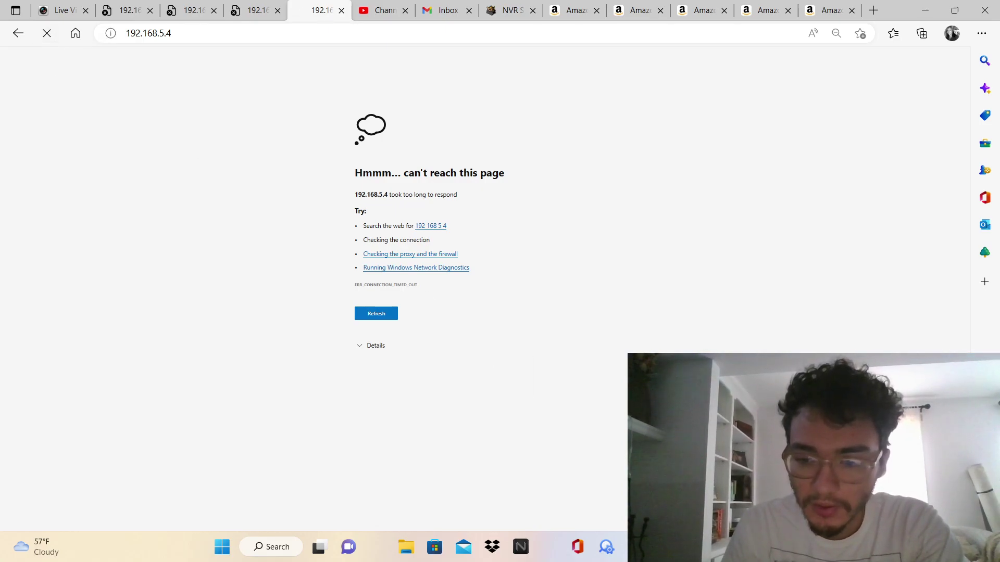
key("alt+Tab")
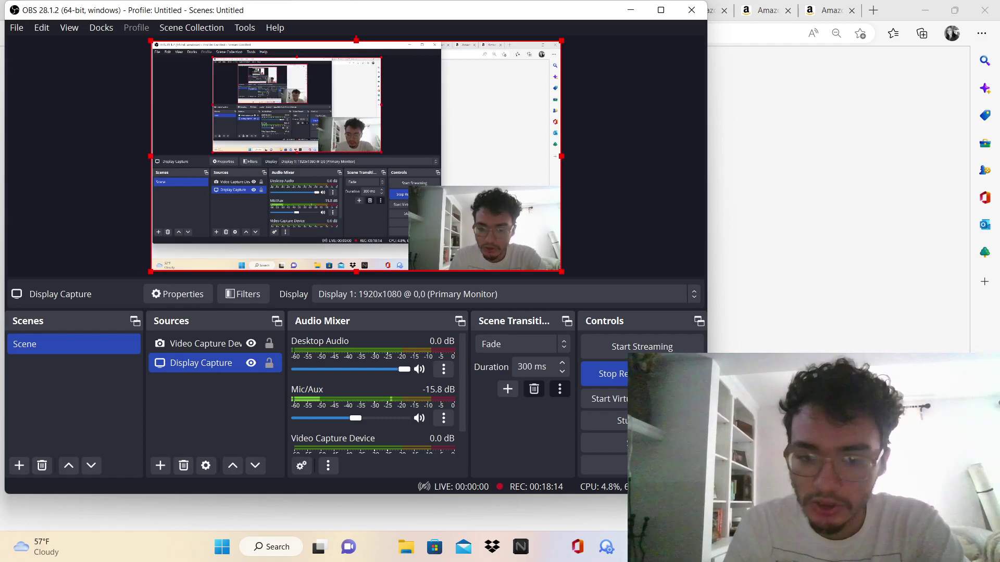
key("alt+Tab")
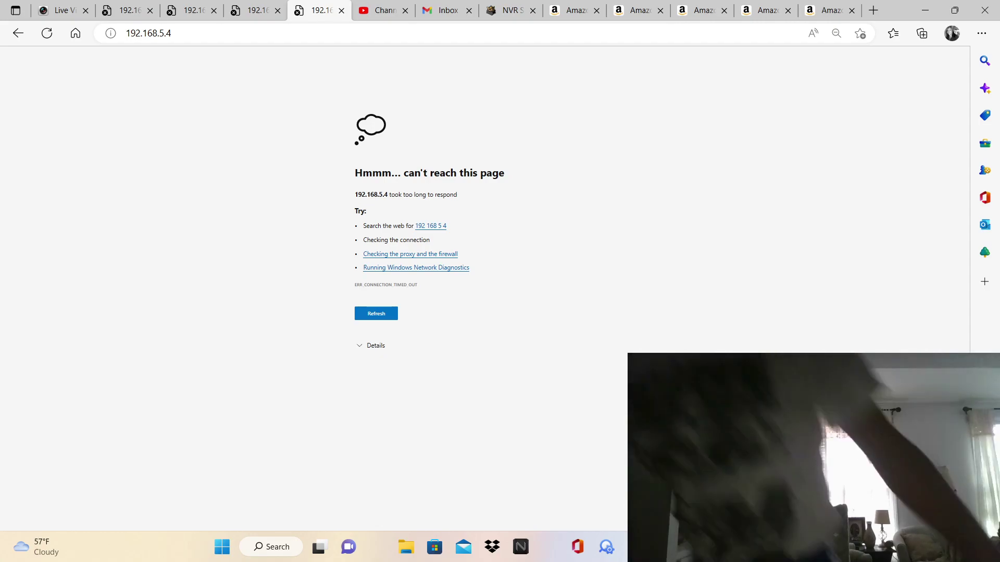
Reload the 192.168.5.4 tab, then reload the 192.168.5.3 tab to load the IP Camera login
left_click(46, 33)
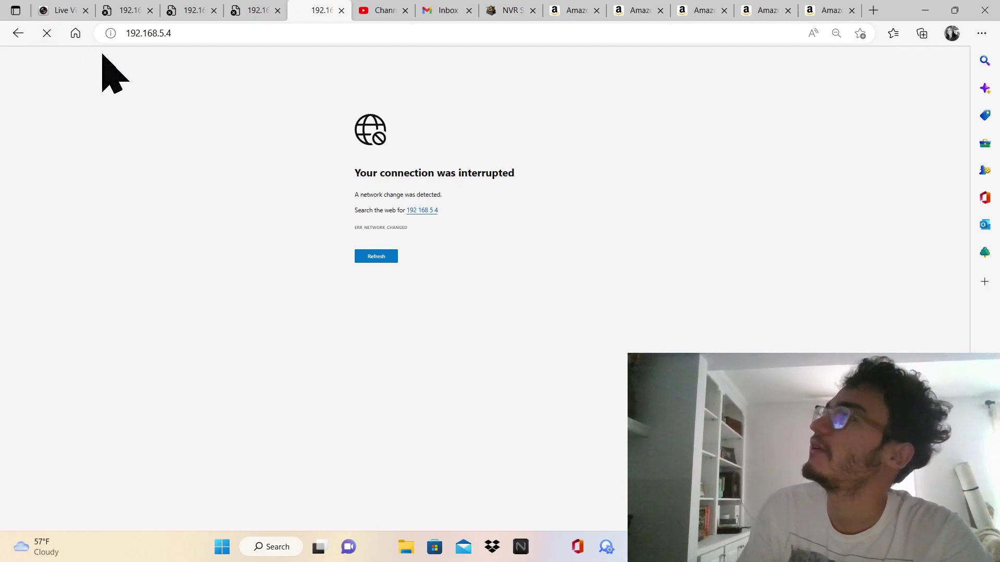
right_click(253, 9)
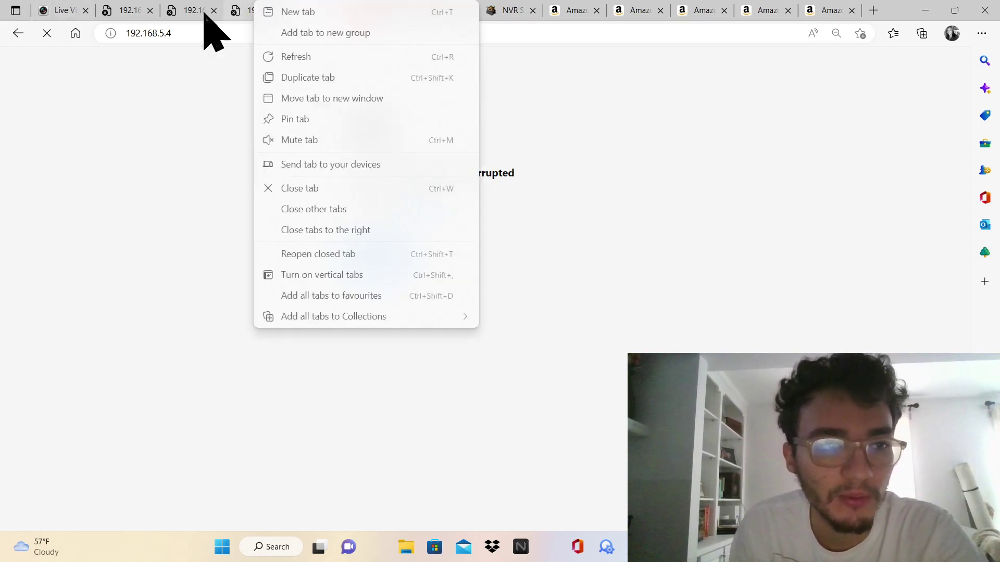
left_click(245, 7)
left_click(245, 8)
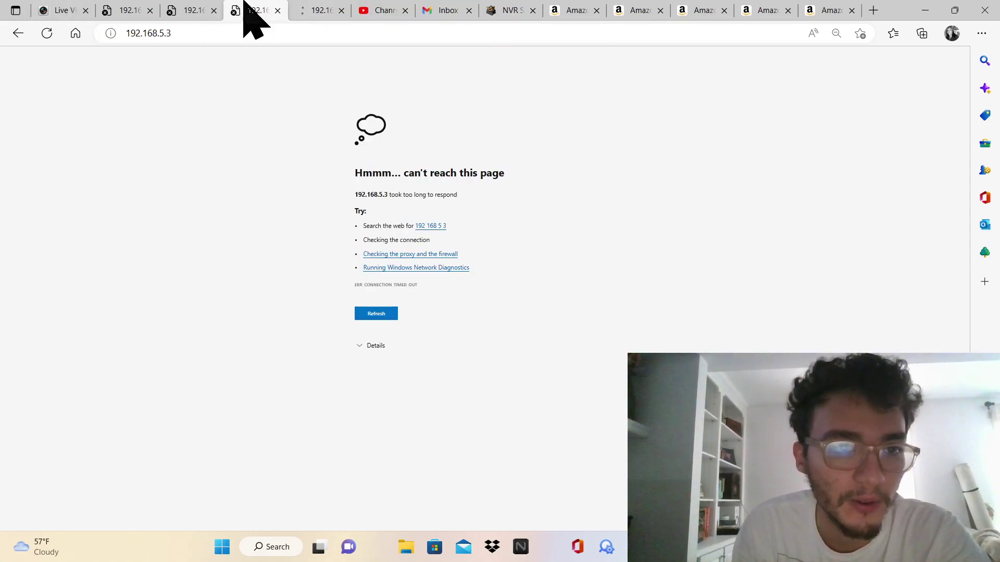
left_click(47, 34)
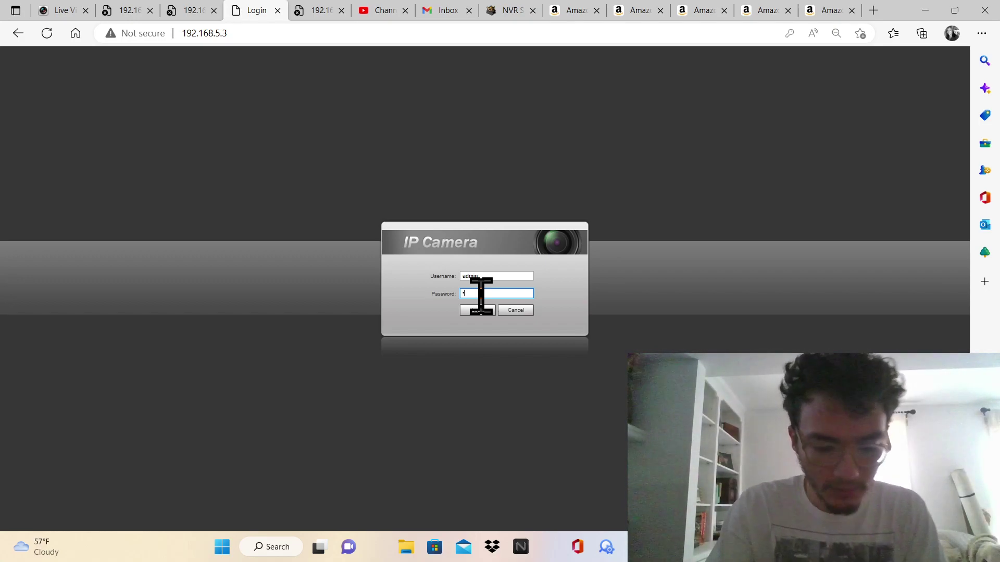
Log in and set both main and sub stream Encode Mode to H.264H under Camera > Video
left_click(478, 310)
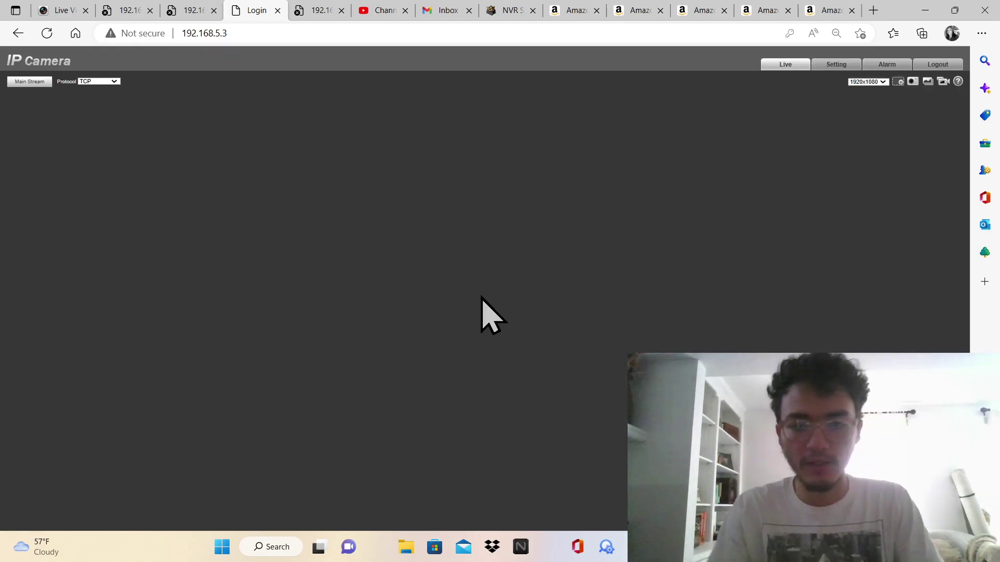
left_click(823, 65)
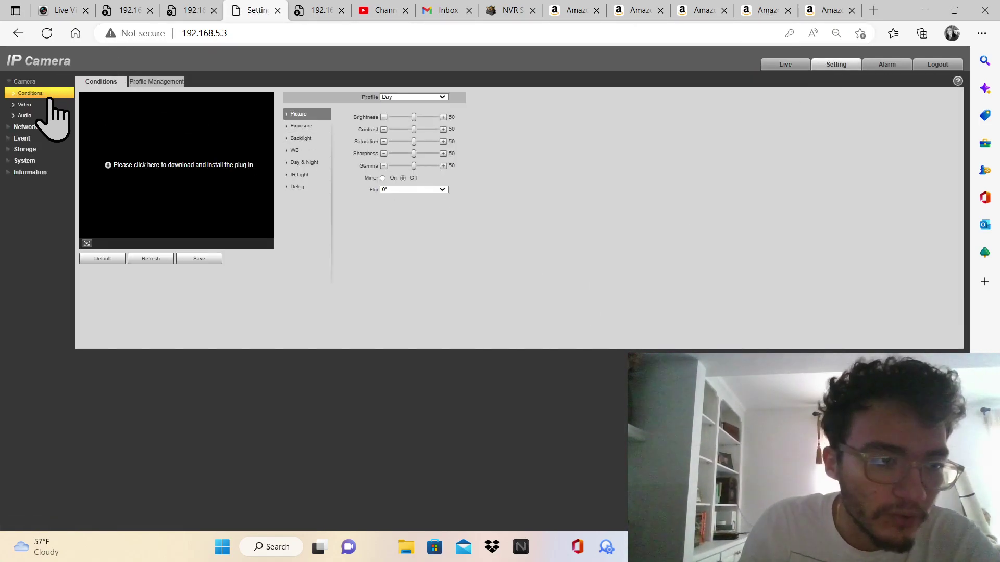
left_click(43, 105)
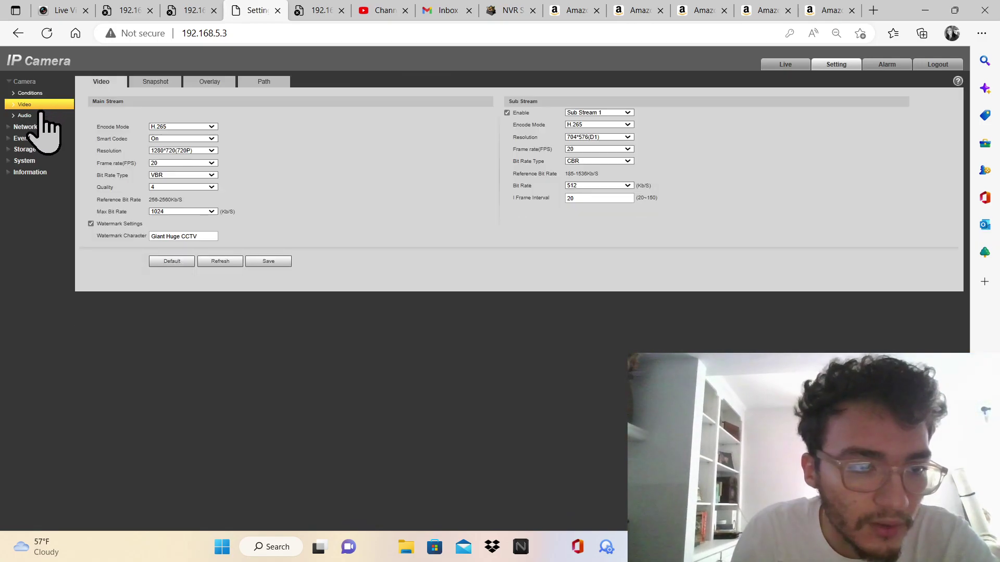
left_click(165, 127)
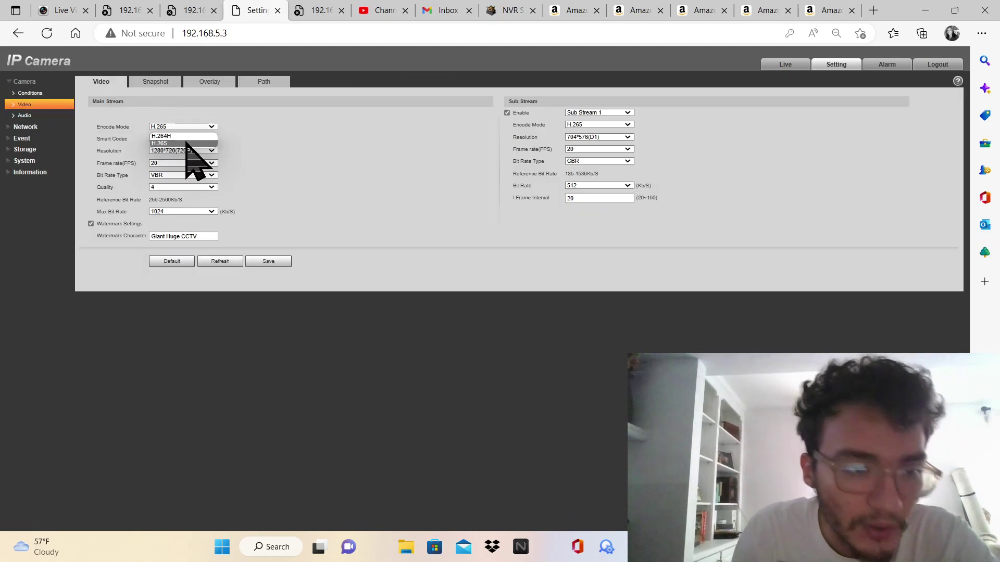
left_click(197, 152)
left_click(586, 125)
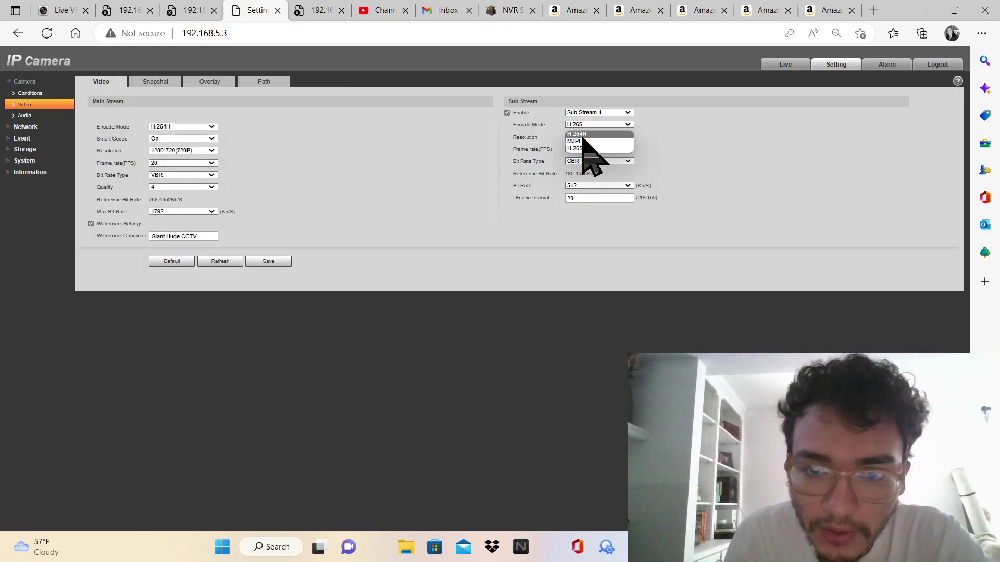
left_click(587, 148)
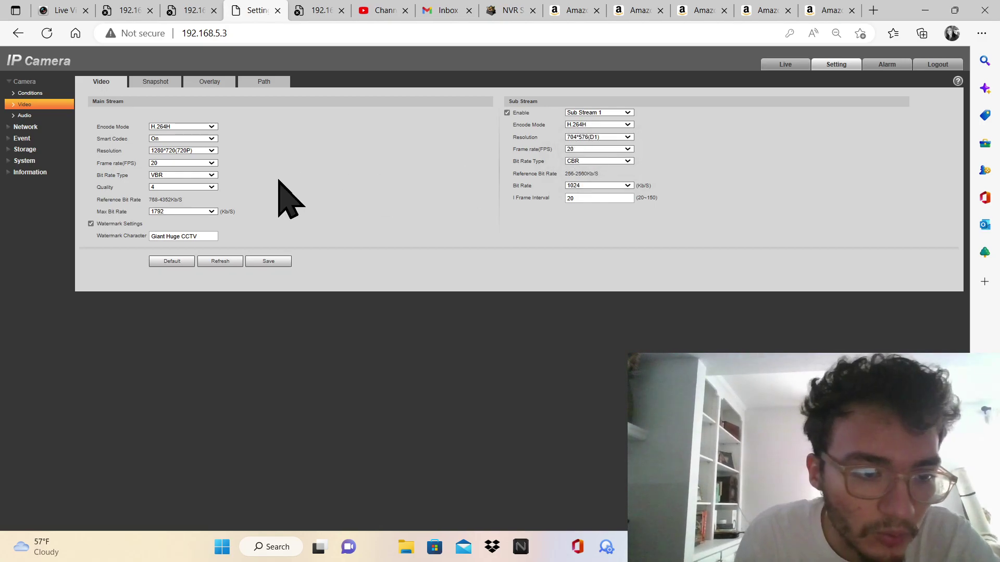
Set the main stream Max Bit Rate to 1024
key("alt+Tab")
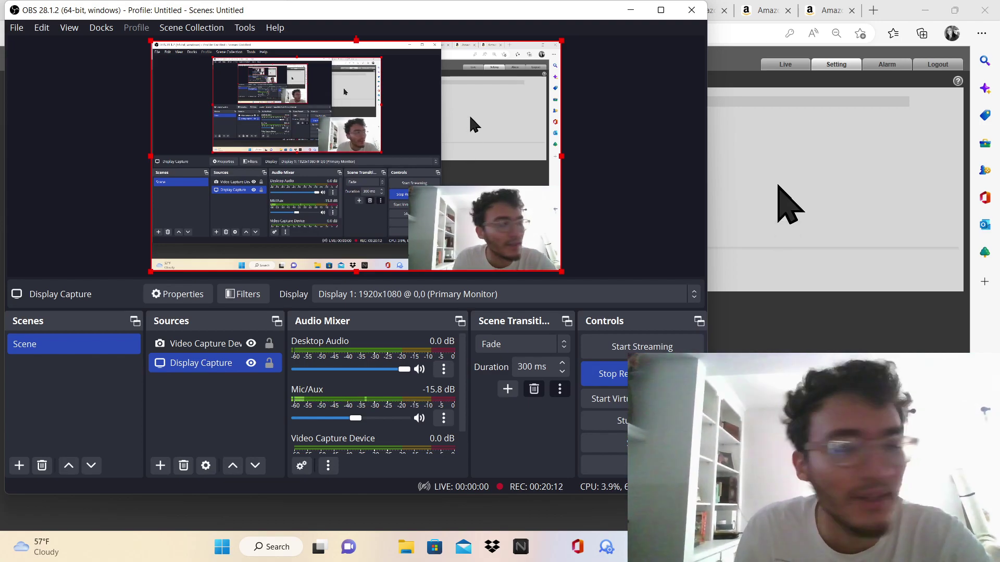
left_click(631, 9)
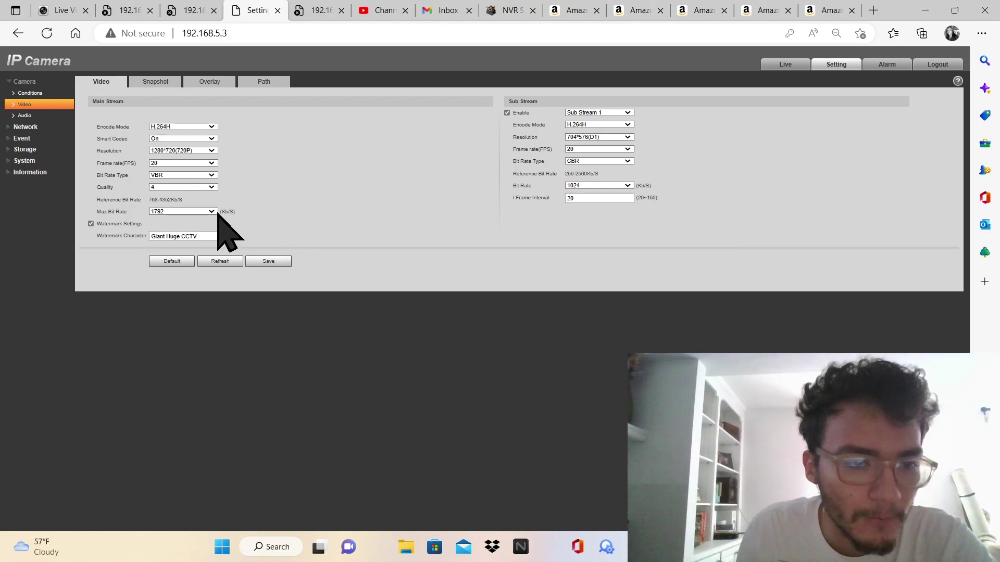
left_click(156, 211)
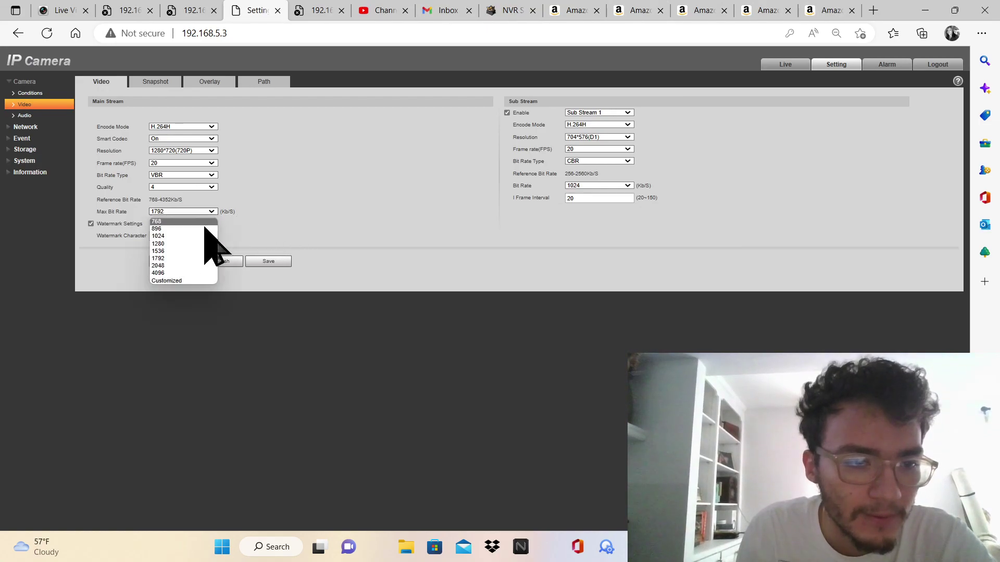
left_click(173, 235)
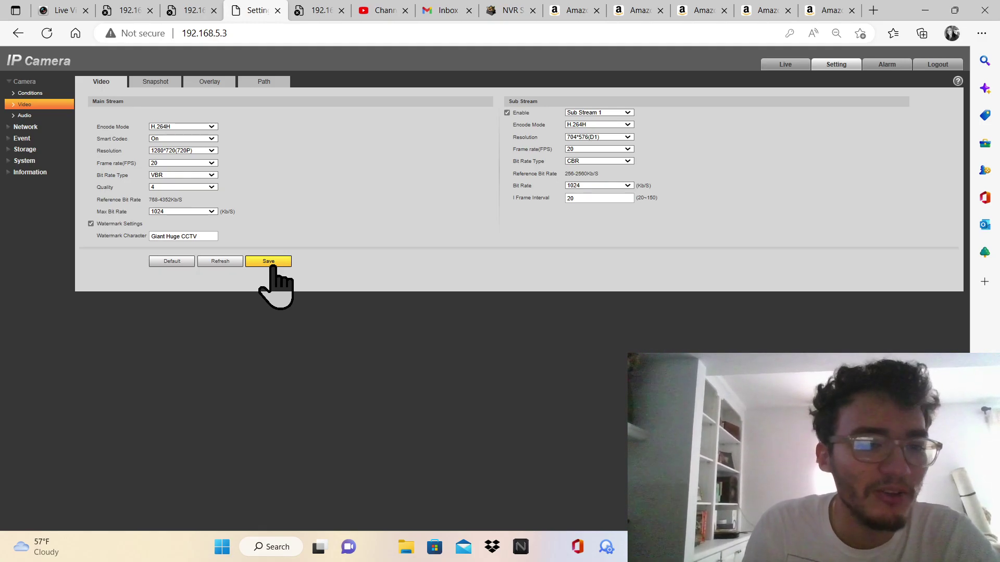
Save the video settings and set both audio streams' Encode Mode to G.711A
left_click(273, 263)
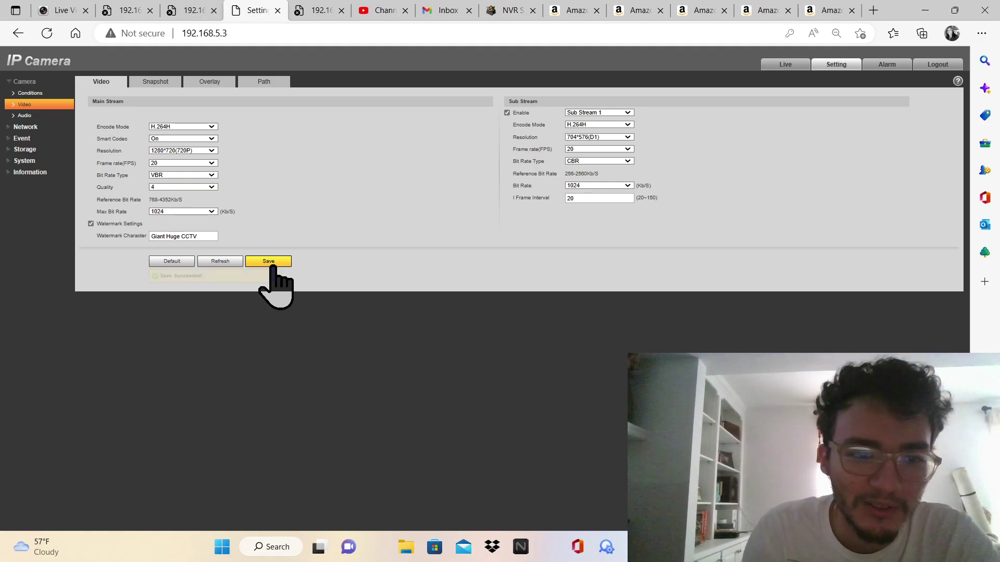
left_click(25, 116)
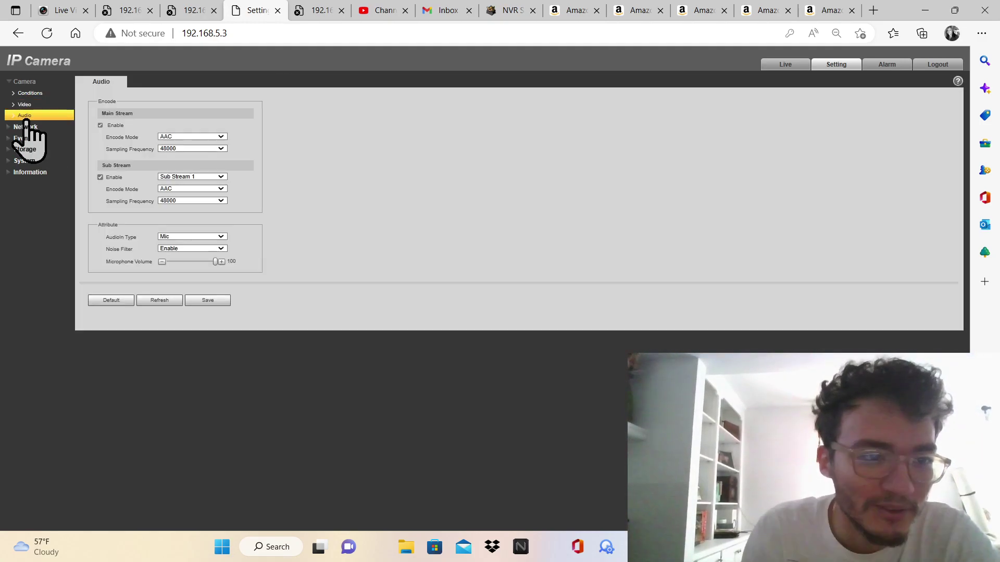
left_click(172, 149)
left_click(169, 146)
left_click(169, 138)
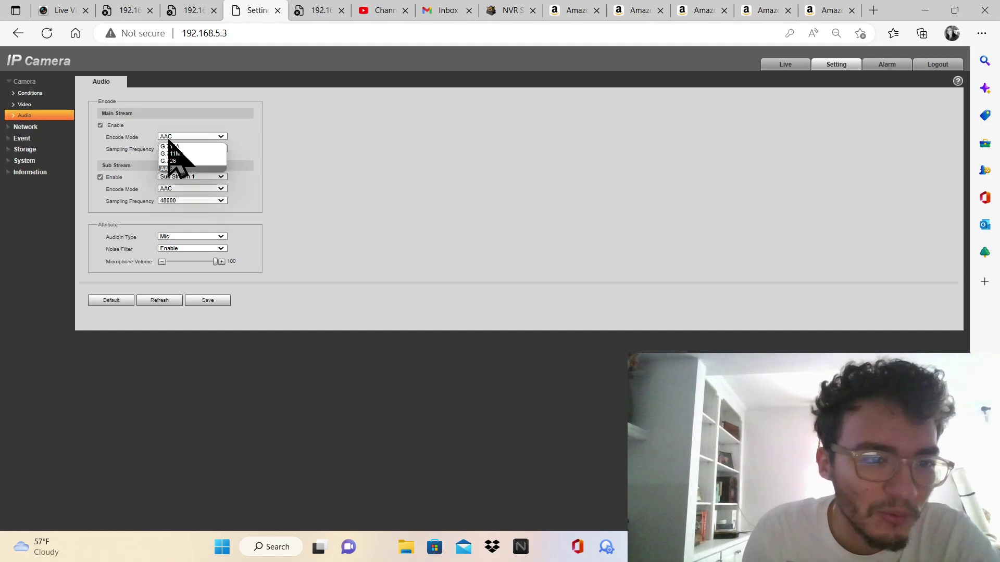
left_click(201, 160)
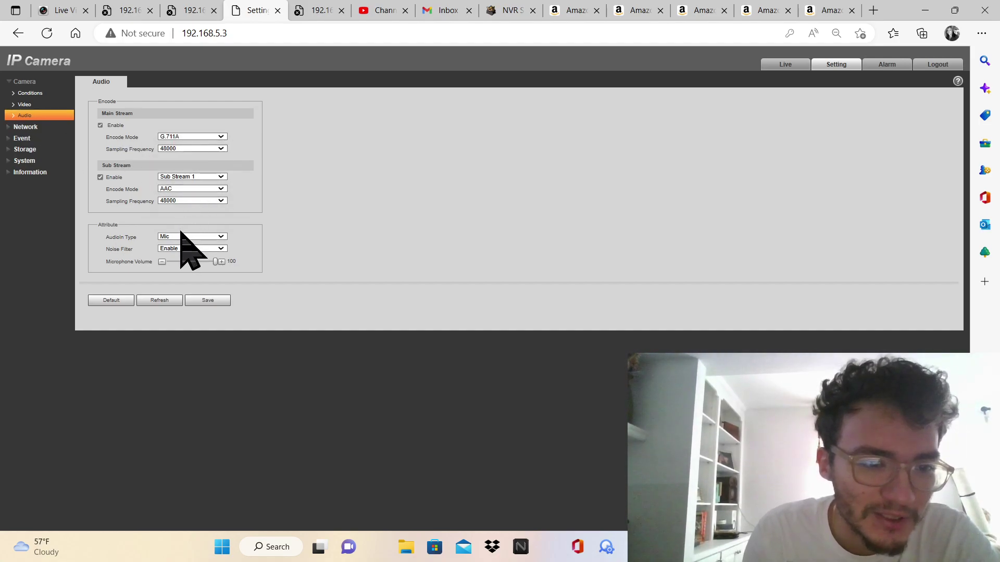
left_click(175, 189)
left_click(177, 206)
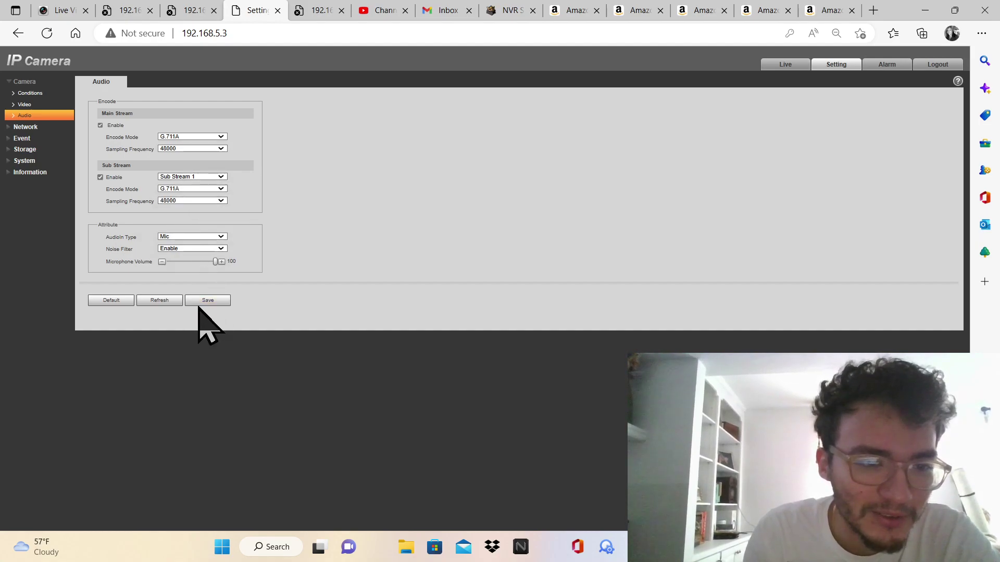
Set both audio Sampling Frequencies to 16000 and save the audio settings
left_click(180, 149)
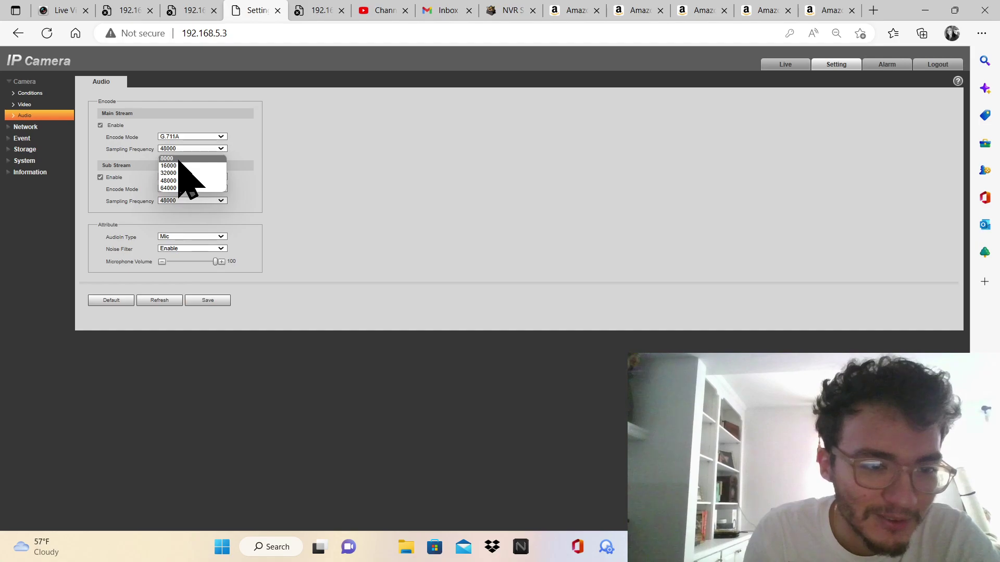
left_click(179, 166)
left_click(188, 201)
left_click(182, 222)
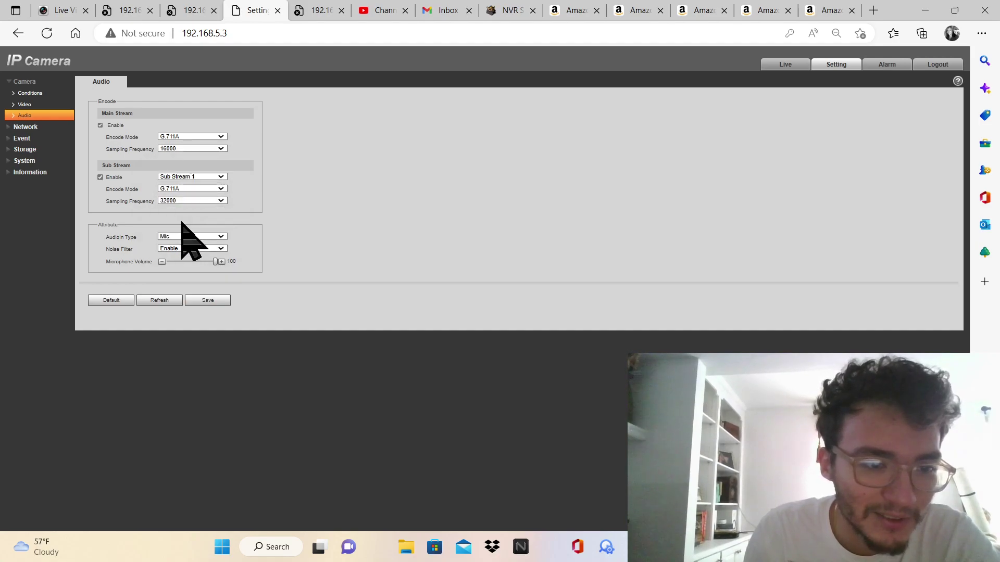
left_click(182, 201)
left_click(177, 218)
left_click(199, 302)
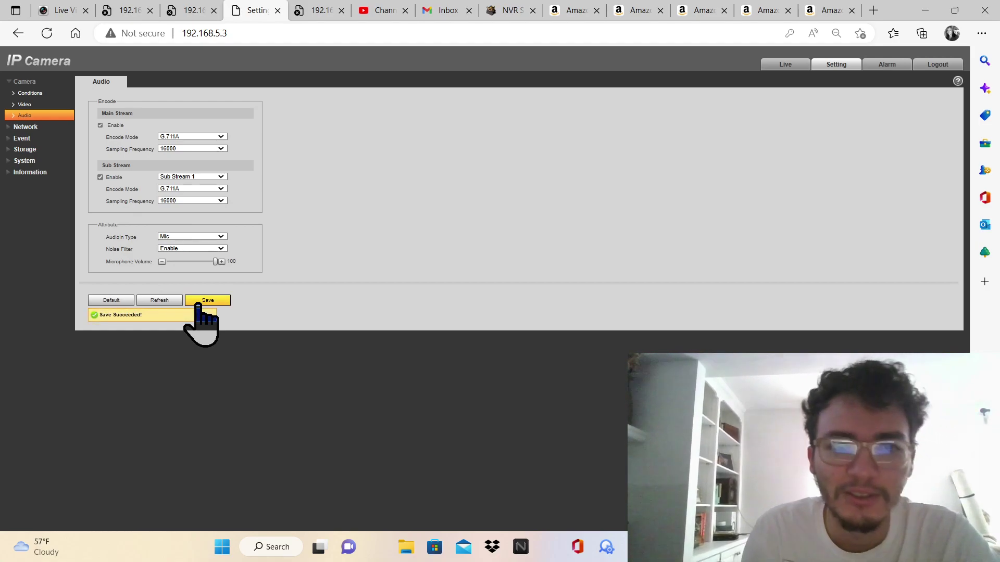
left_click(32, 127)
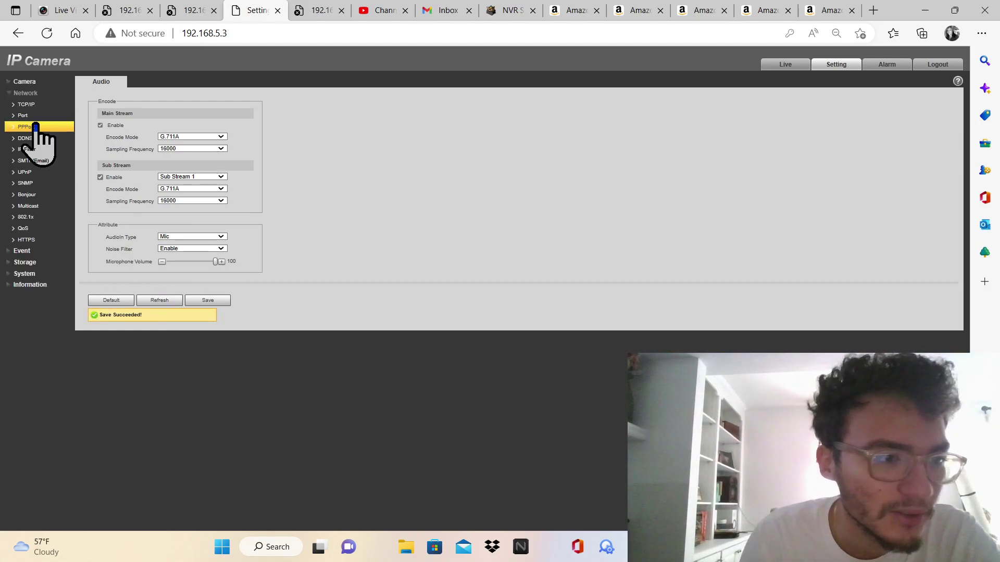
Review the TCP/IP page's static IP 192.168.5.3 and browse the other network pages through HTTPS
left_click(32, 105)
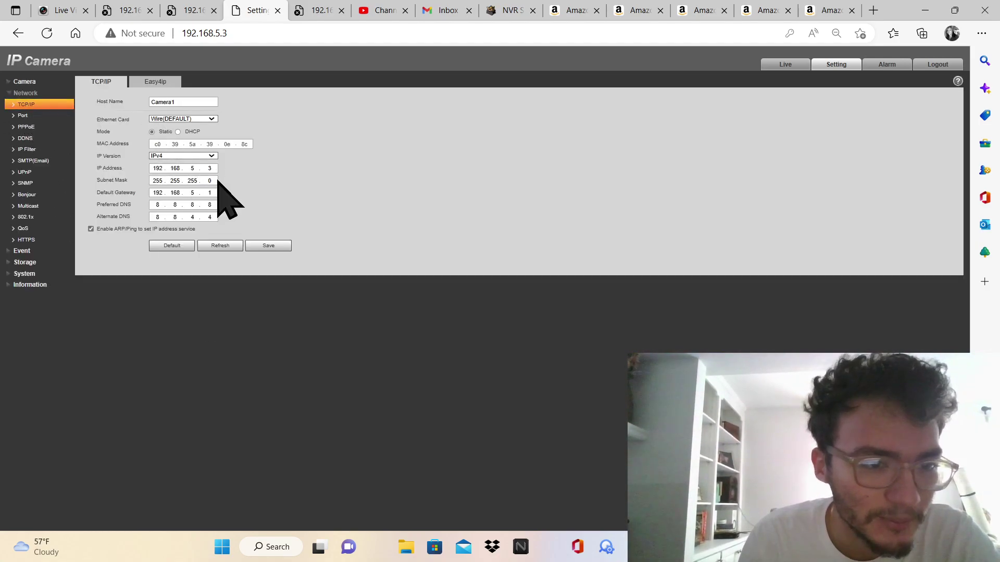
left_click(154, 82)
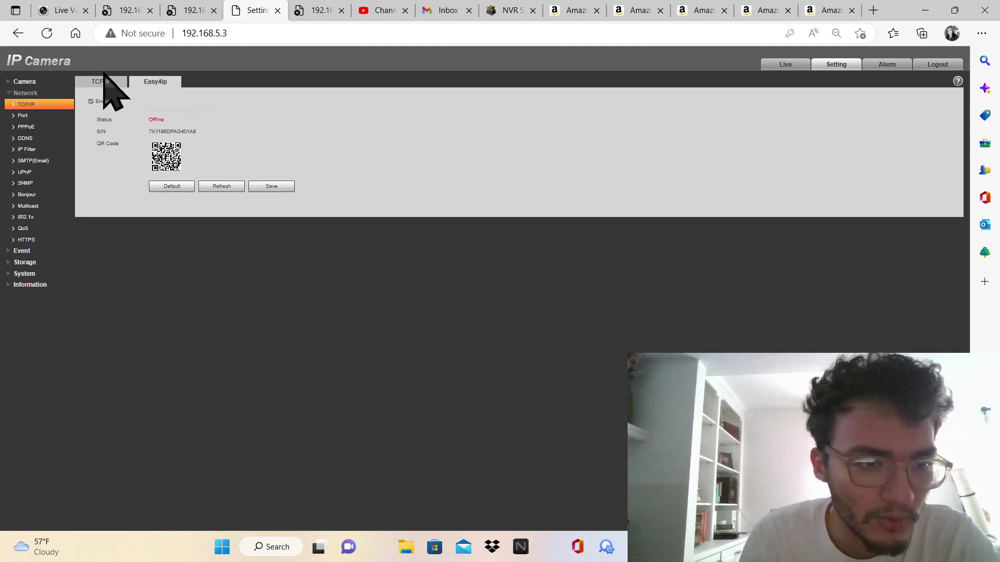
left_click(94, 82)
left_click(32, 115)
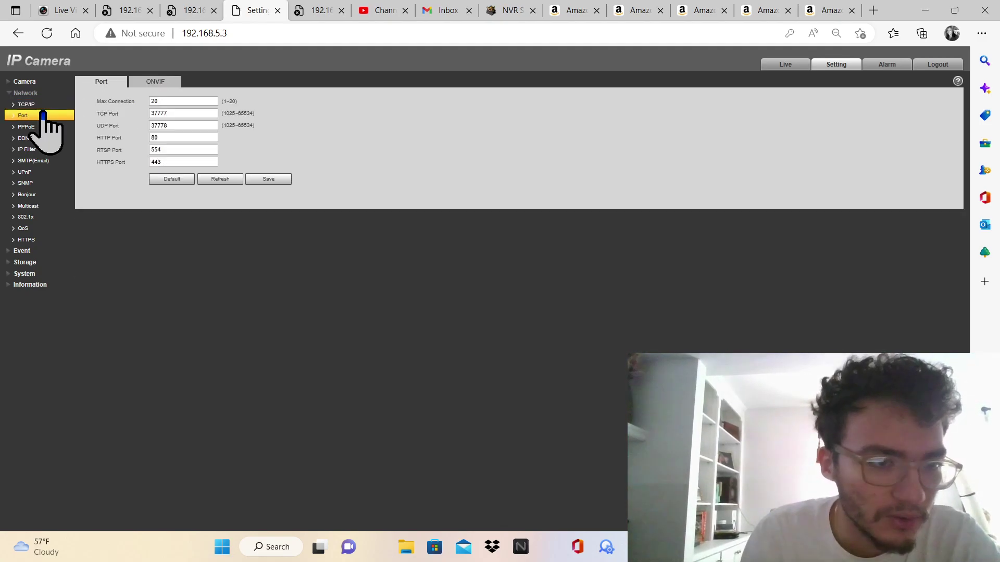
left_click(40, 126)
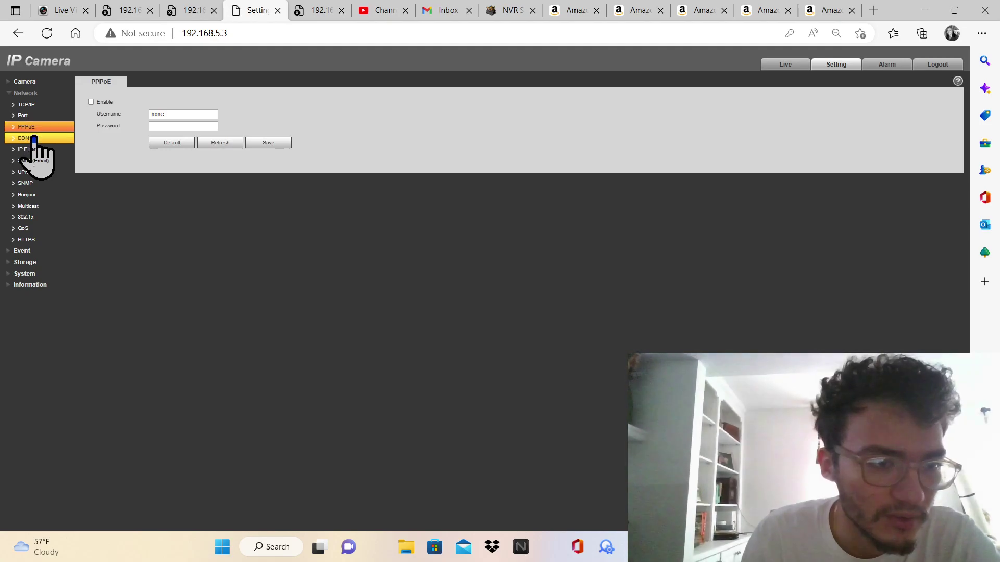
left_click(36, 137)
left_click(32, 150)
left_click(34, 161)
left_click(35, 172)
left_click(34, 183)
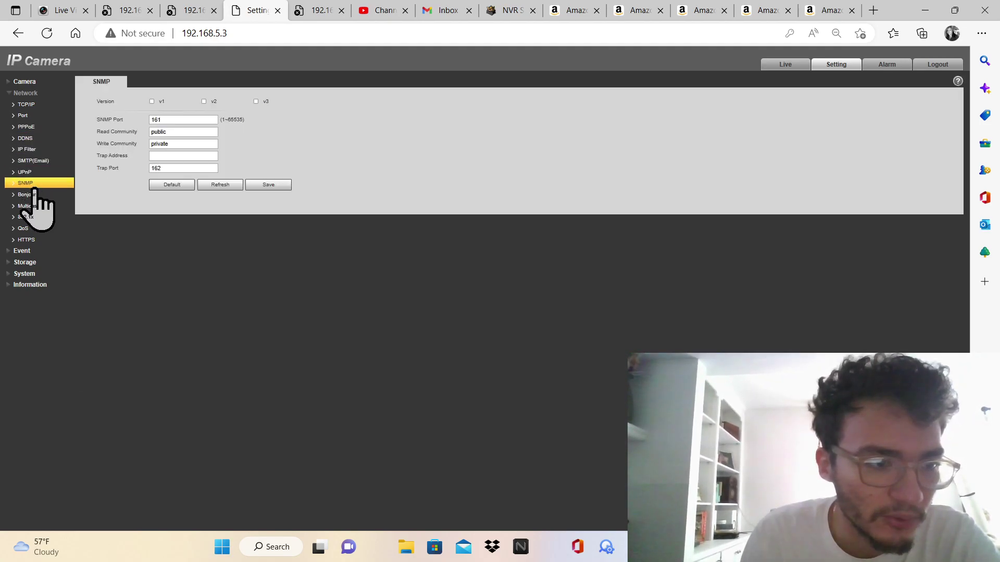
left_click(34, 195)
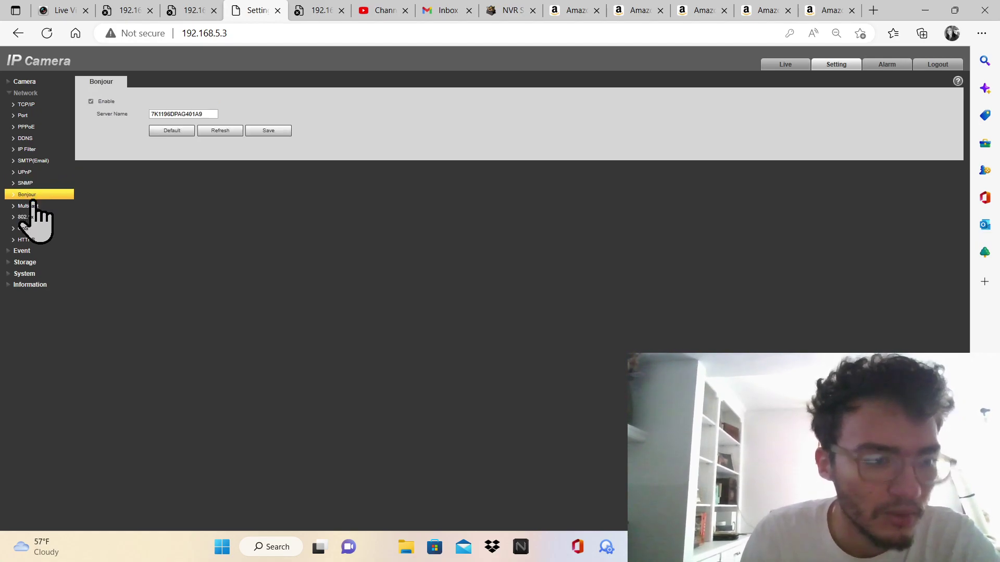
left_click(32, 206)
left_click(33, 218)
left_click(32, 228)
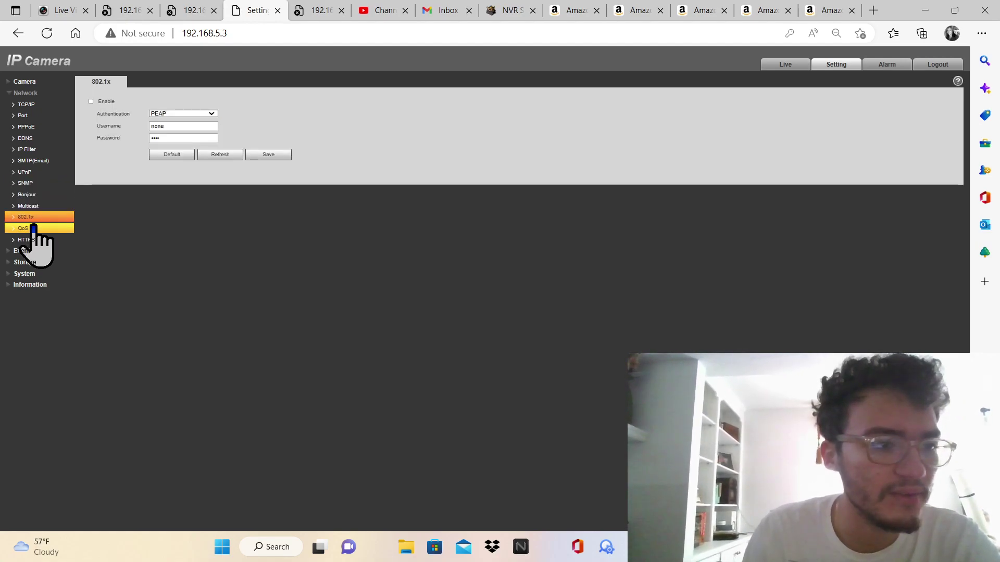
left_click(33, 239)
Return to the TCP/IP settings and expand the Camera settings group
left_click(30, 250)
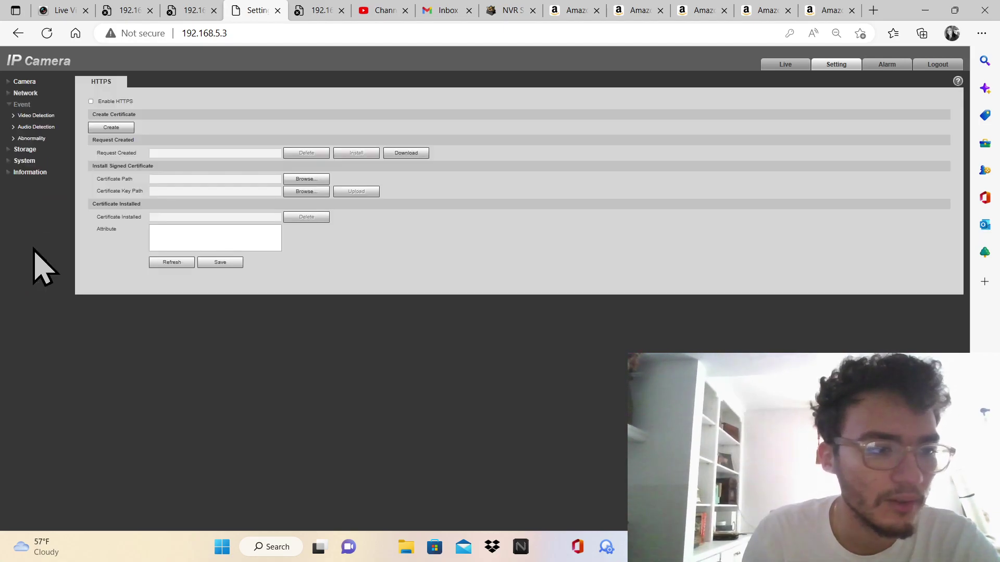
left_click(25, 94)
left_click(32, 105)
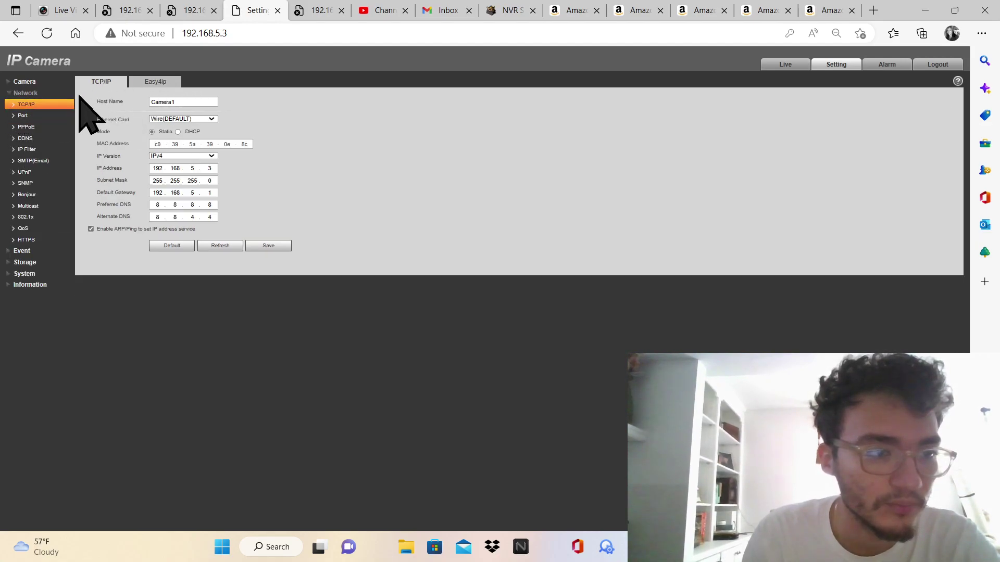
left_click(45, 82)
Save the Camera > Video encoding settings and reload the camera page
left_click(31, 104)
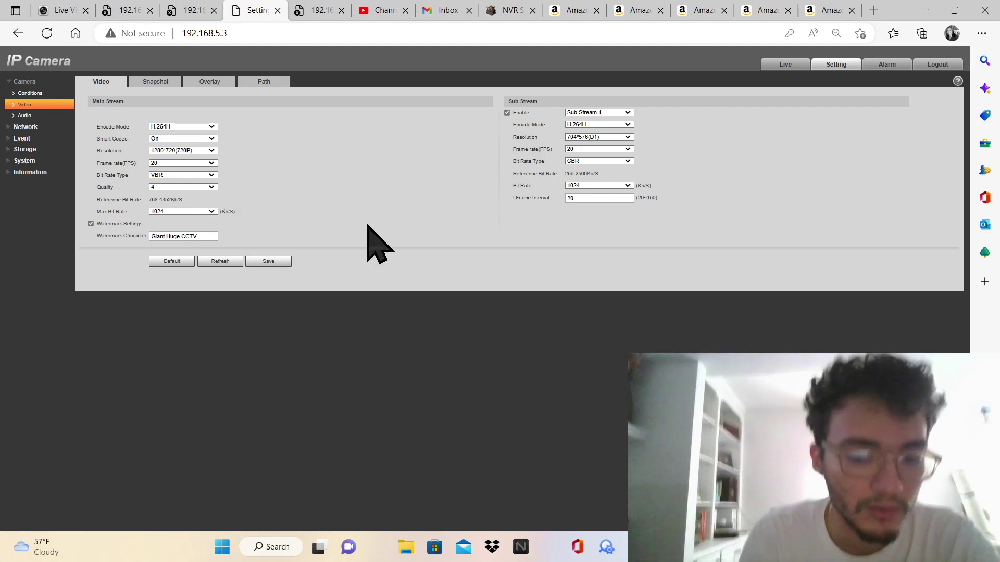
left_click(268, 262)
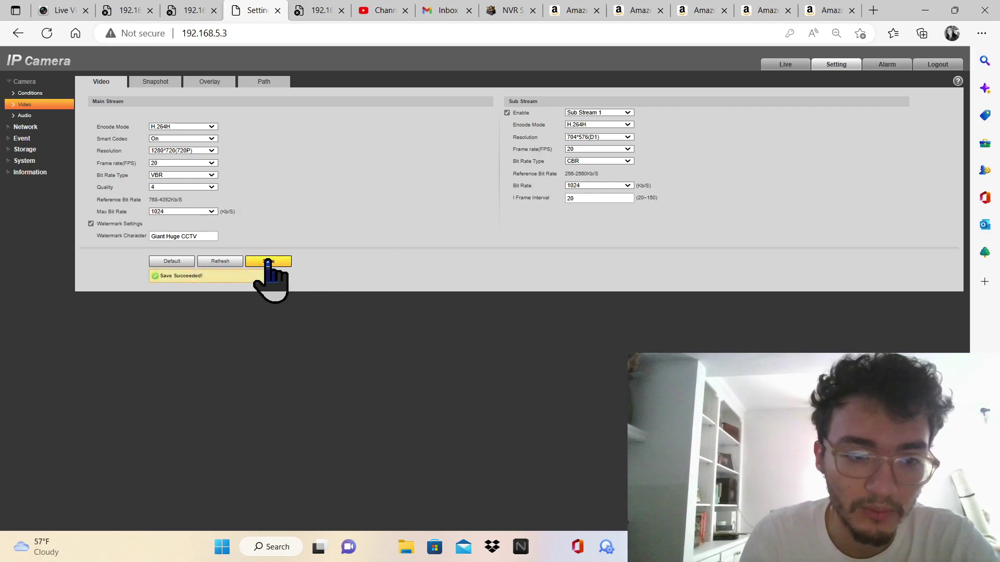
left_click(47, 34)
Enter the username and log back in, dismissing the error alert, to reach Live view
type("admin")
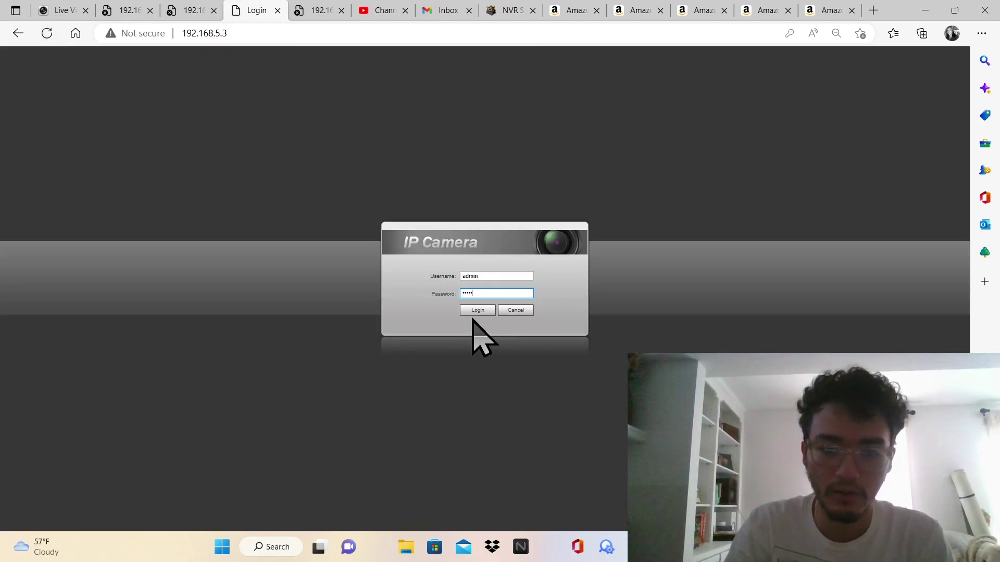
left_click(474, 311)
left_click(484, 308)
left_click(479, 294)
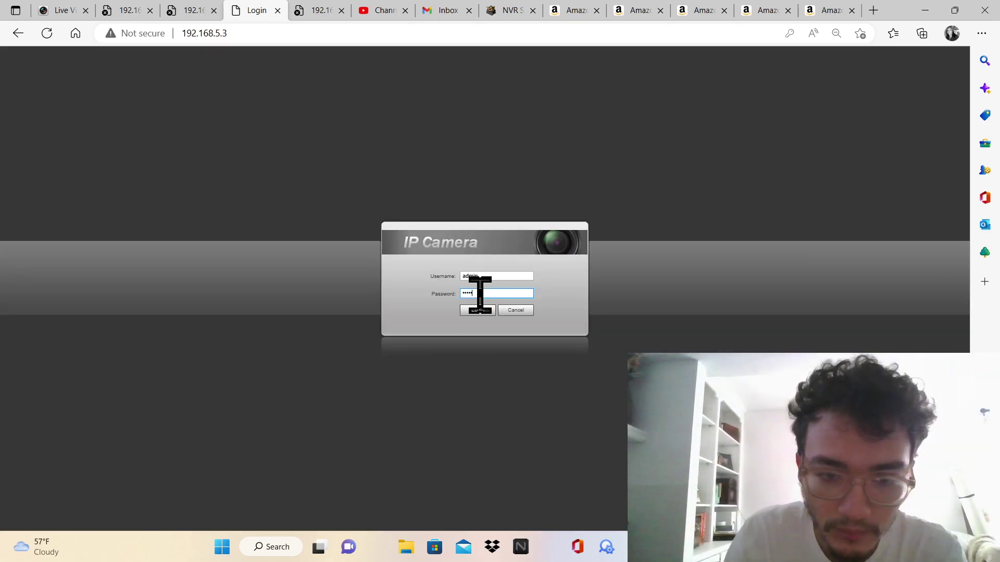
key("Return")
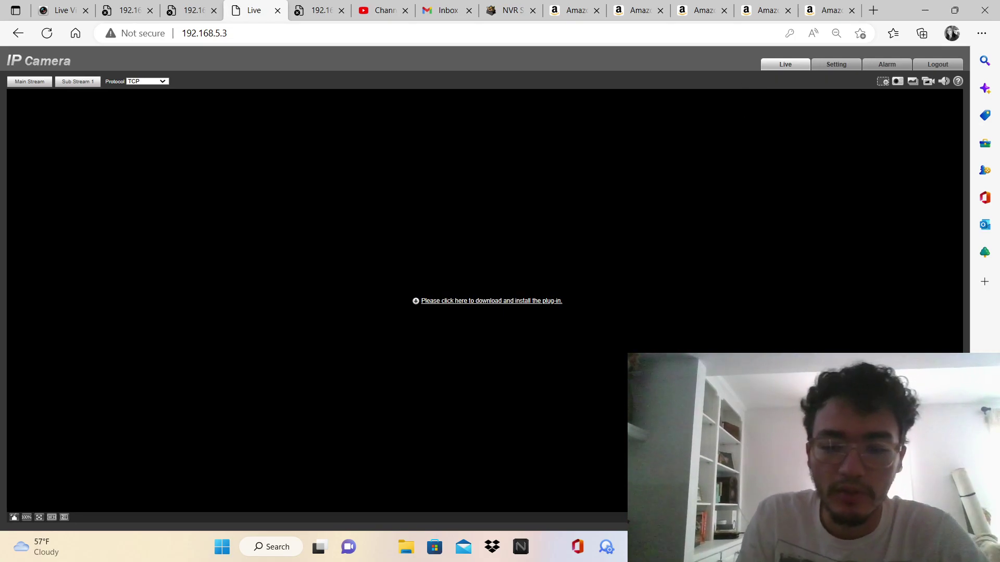
key("alt+Tab")
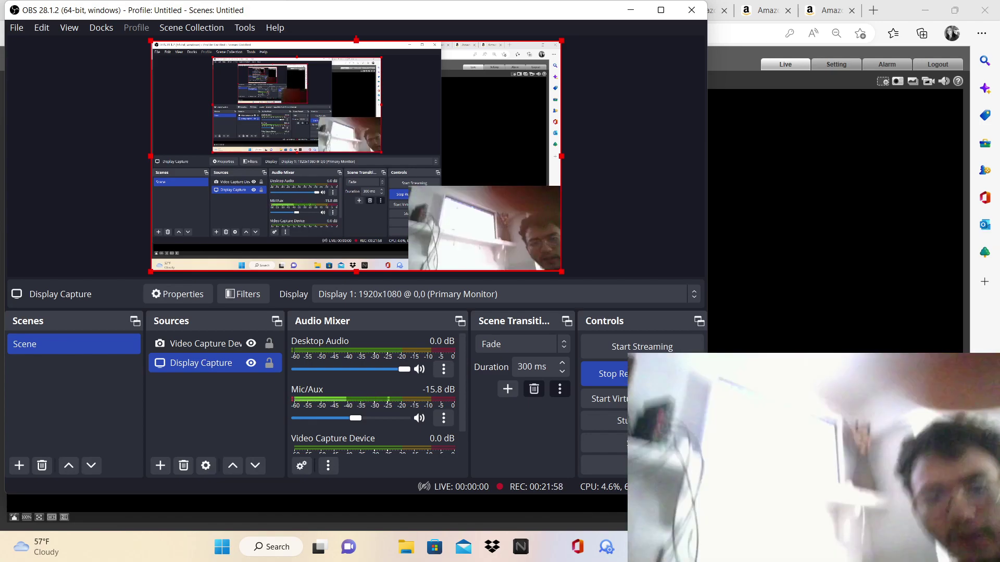
left_click(197, 347)
double_click(197, 346)
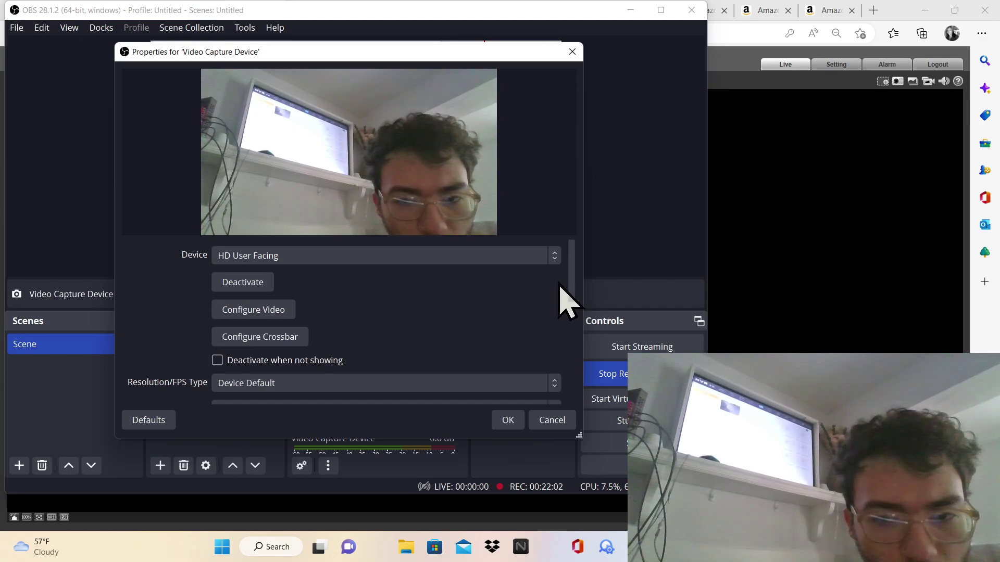
mouse_move(570, 281)
left_mouse_down()
mouse_move(557, 393)
mouse_move(582, 267)
mouse_move(592, 283)
mouse_move(578, 281)
left_mouse_up()
left_click(500, 256)
left_click(487, 268)
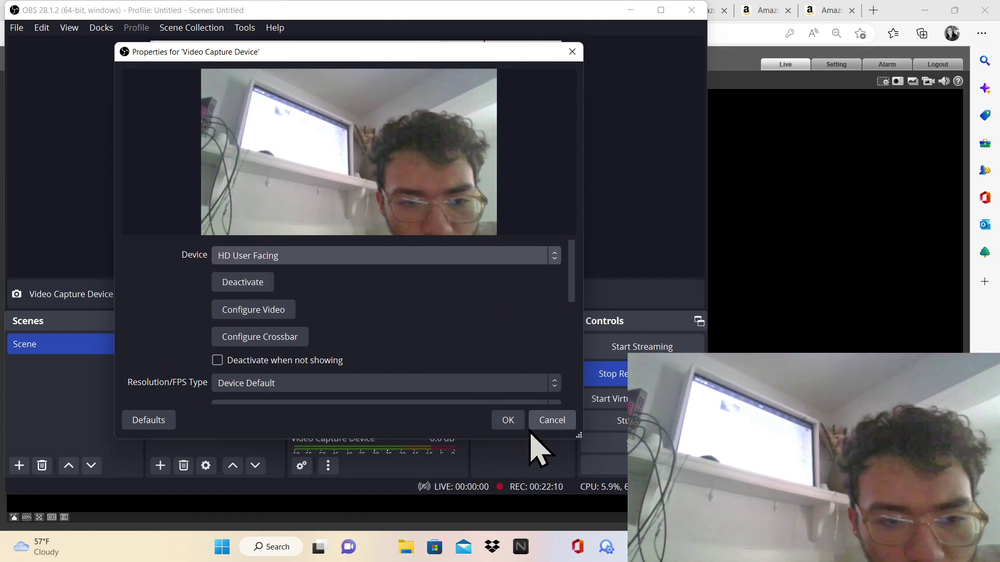
left_click(550, 385)
left_click(551, 398)
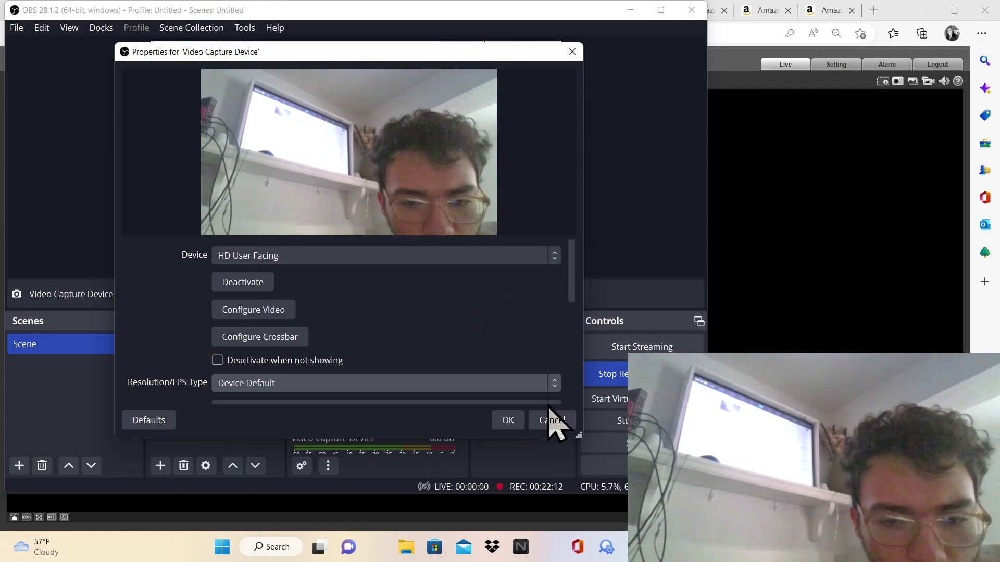
left_click(551, 421)
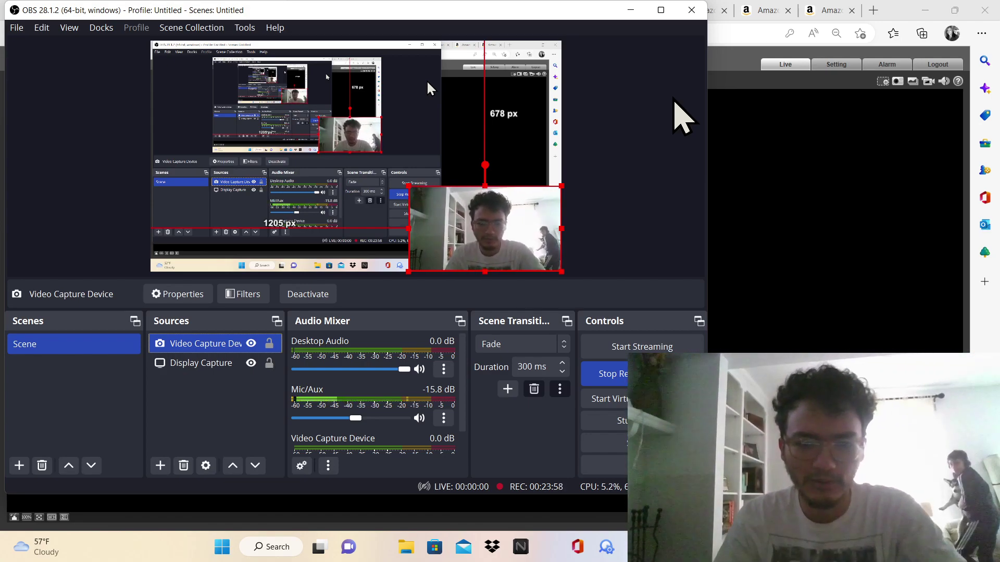
Close the old camera Live tab in Edge
key("alt+Tab")
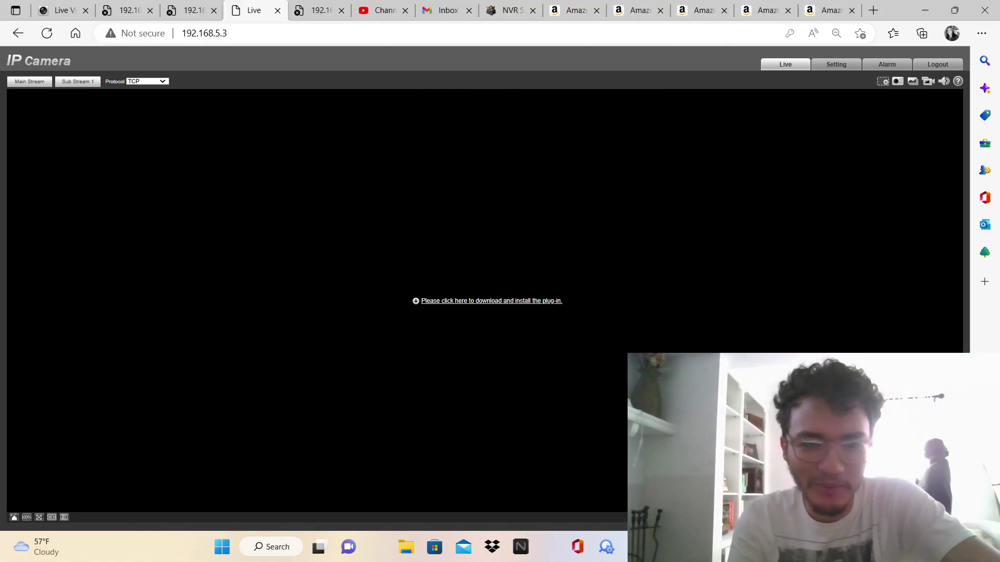
left_click(130, 10)
left_click(191, 8)
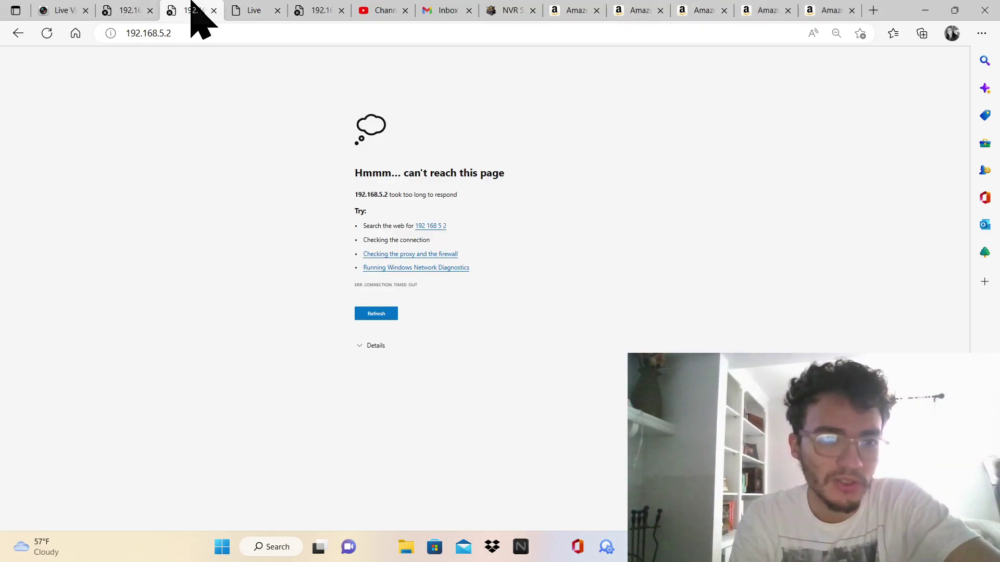
left_click(278, 10)
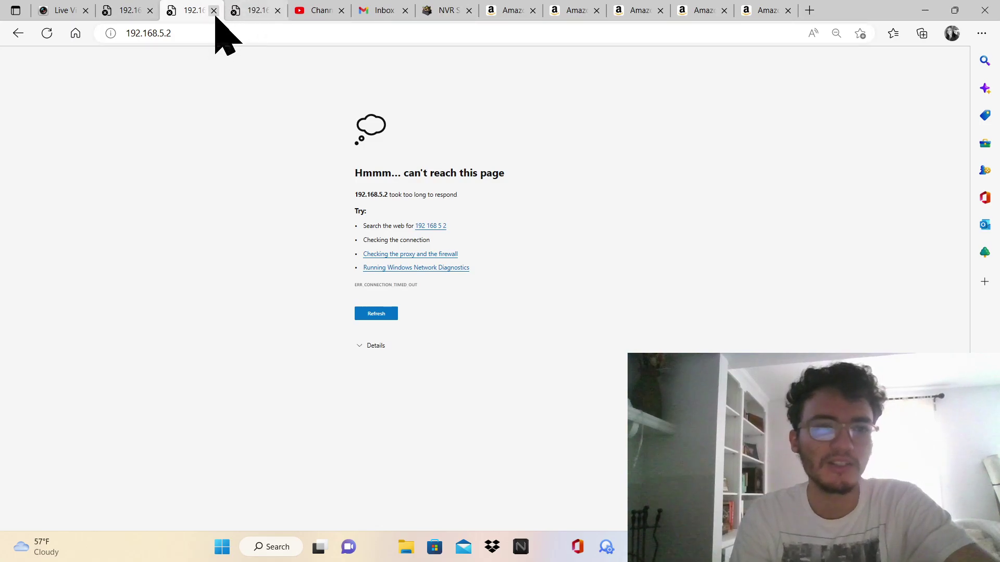
left_click(210, 33)
key("ctrl+t")
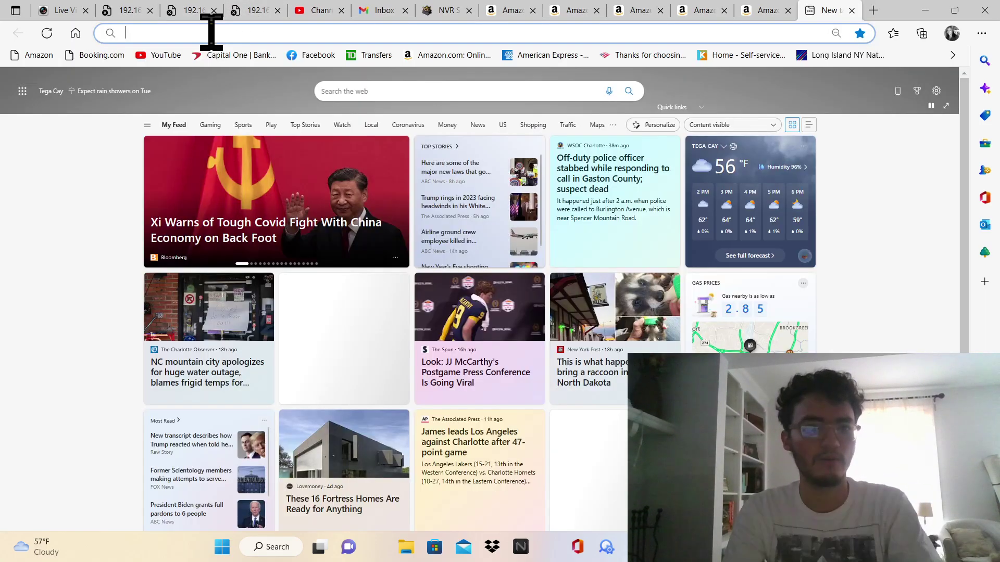
type("http://192.168.5.")
key("BackSpace")
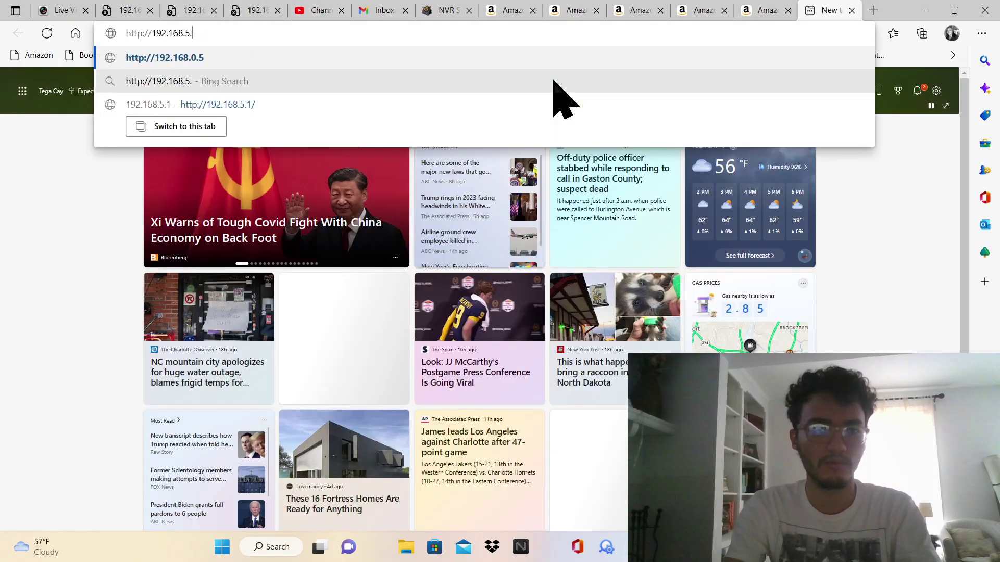
type("3")
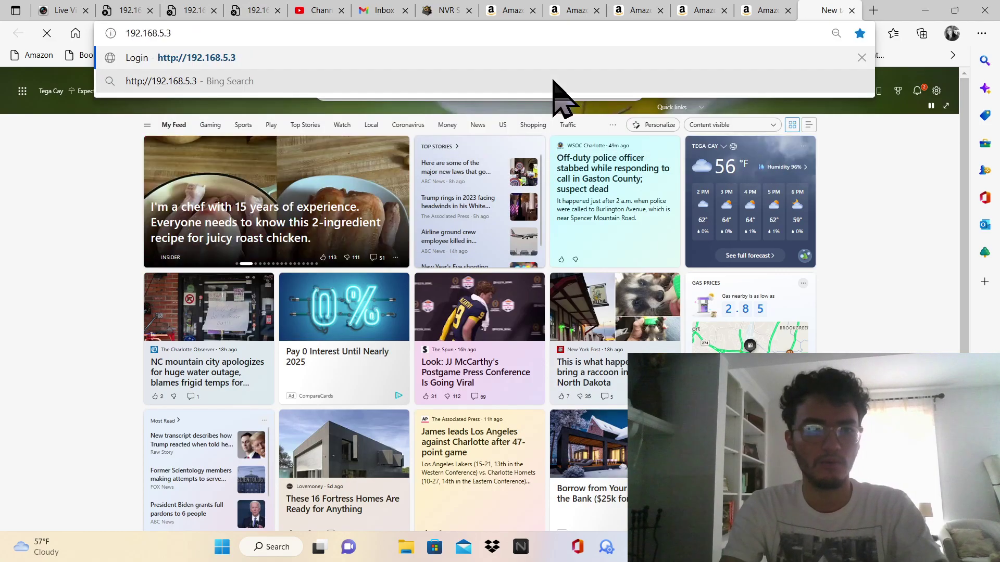
key("Return")
left_click_drag(841, 11, 210, 7)
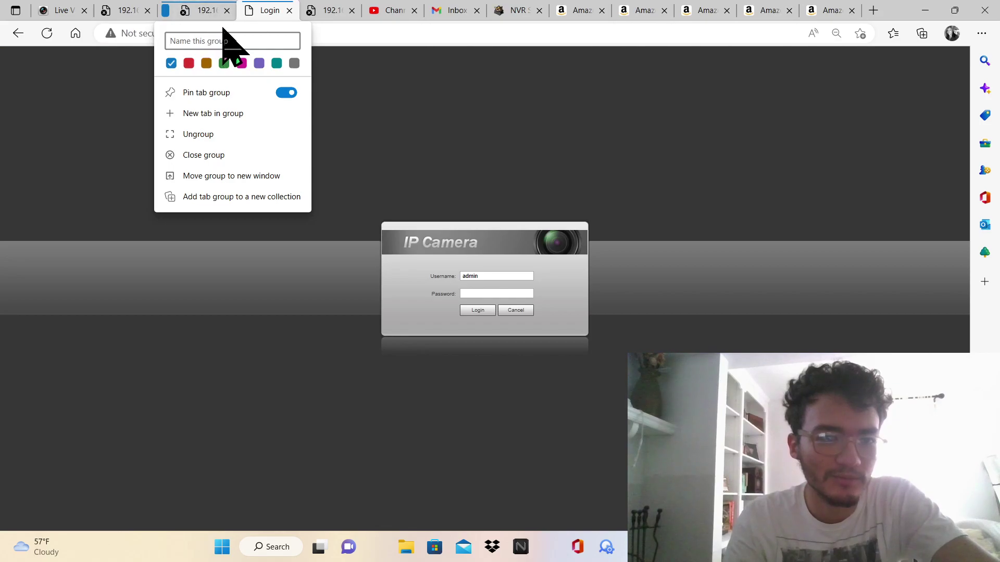
Check the 192.168.5.4 and 192.168.5.1 tabs, which time out as unreachable
left_click(201, 11)
left_click(247, 11)
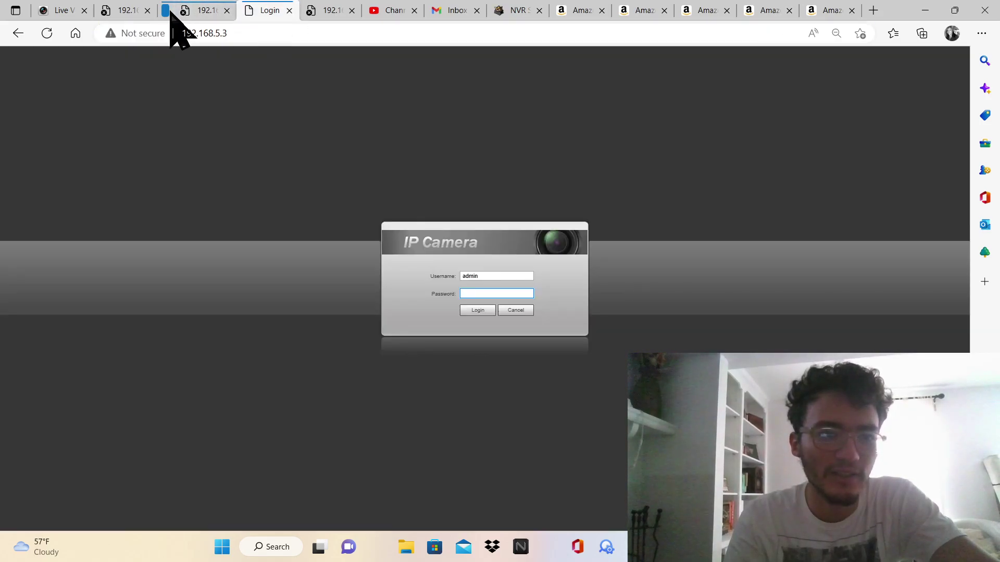
left_click(196, 10)
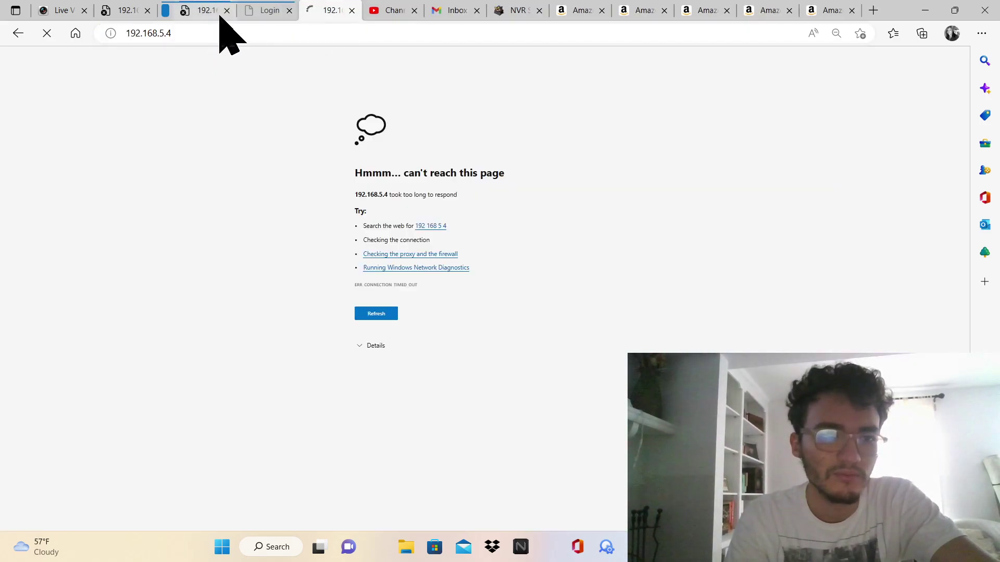
left_click(263, 15)
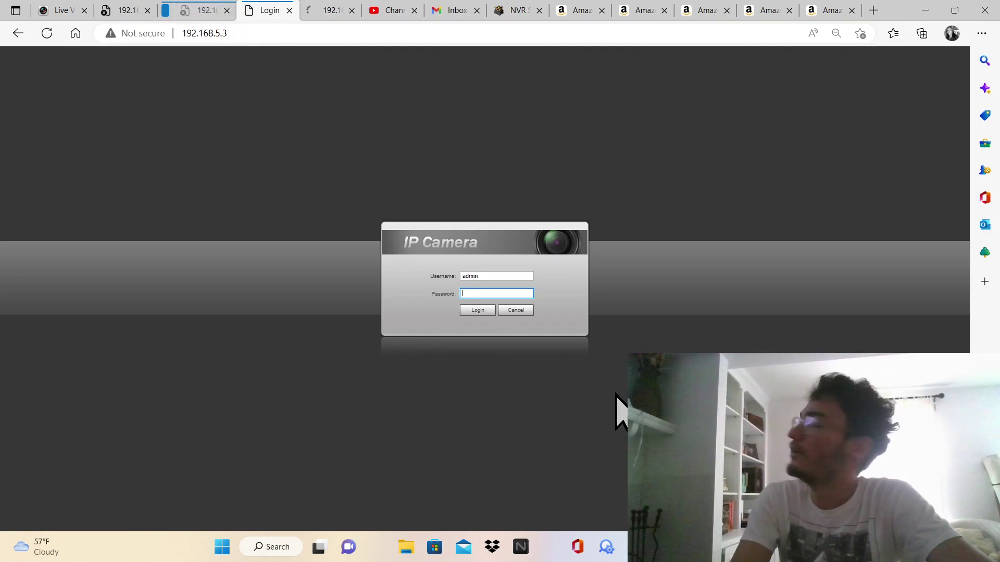
left_click(130, 11)
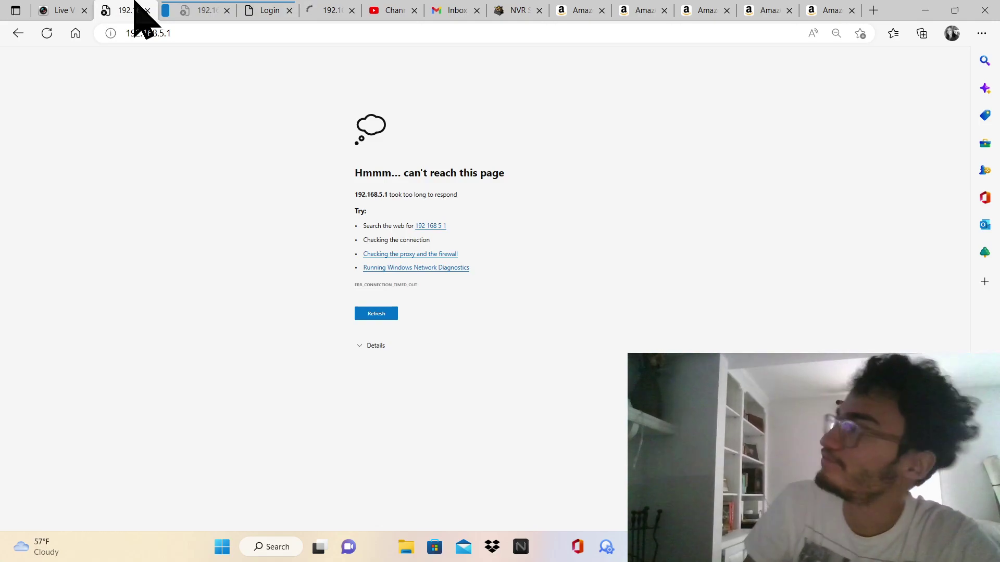
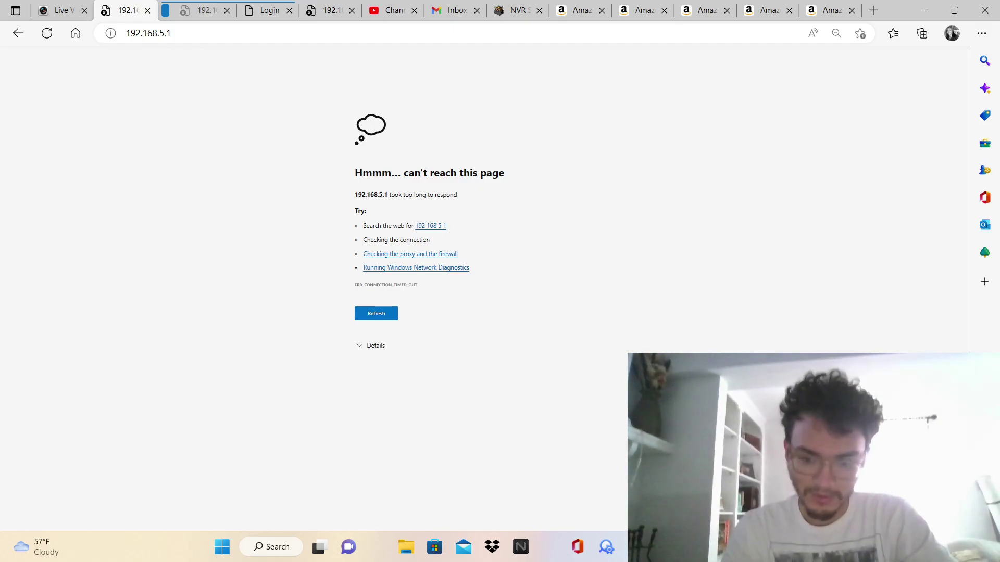
In a new tab, search Bing for '10000 days to years'
left_click(879, 11)
left_click(875, 9)
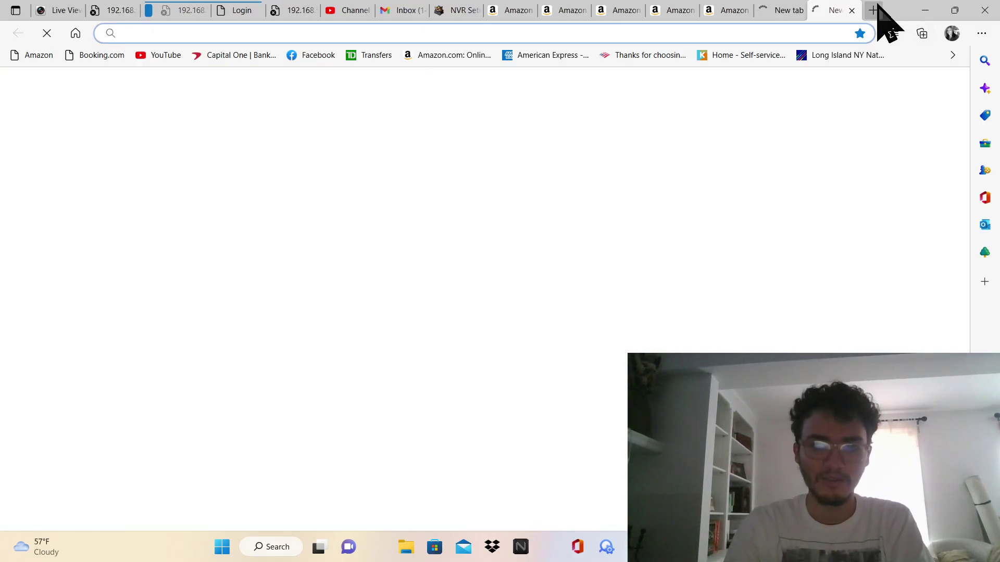
type("1000")
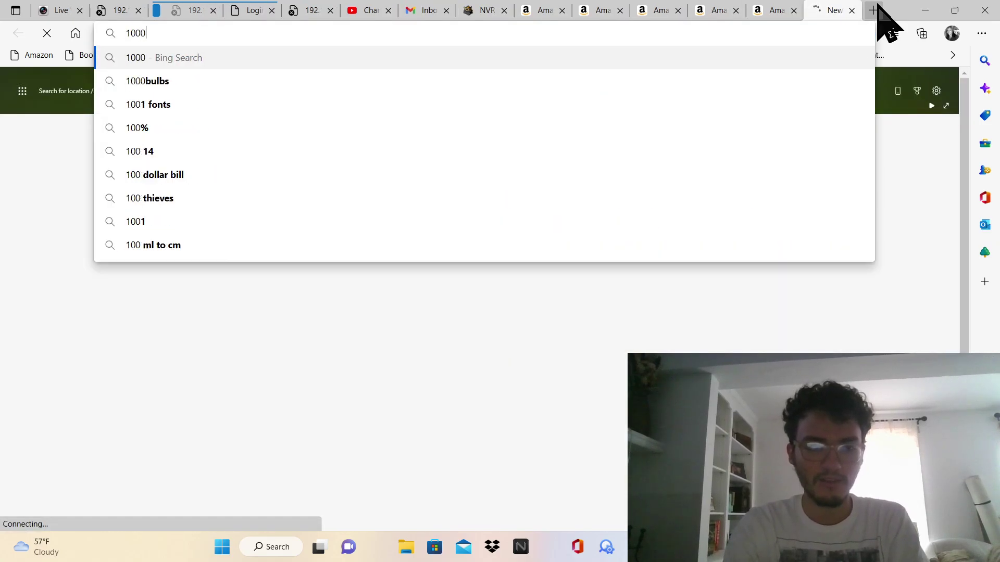
type("0 days to")
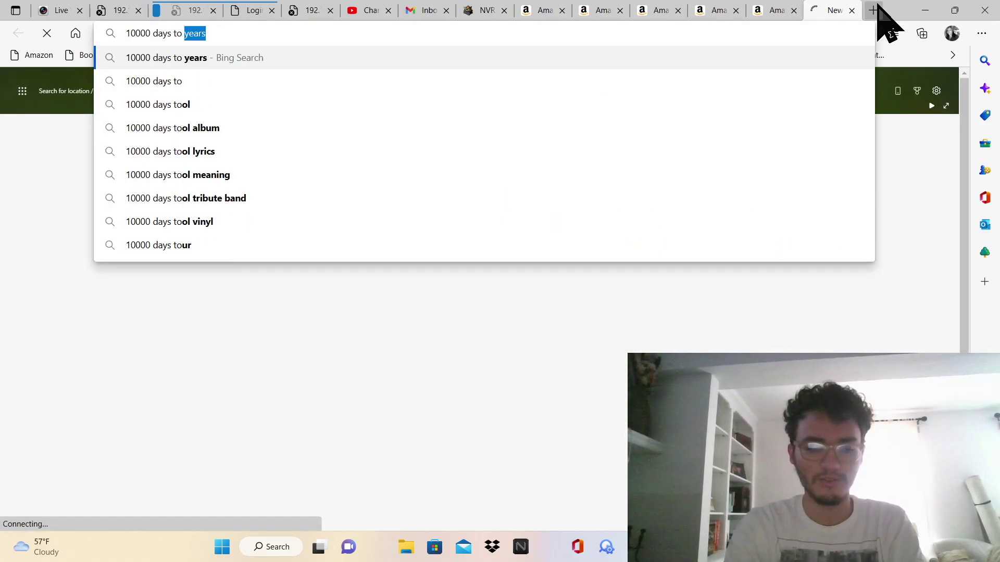
key("Return")
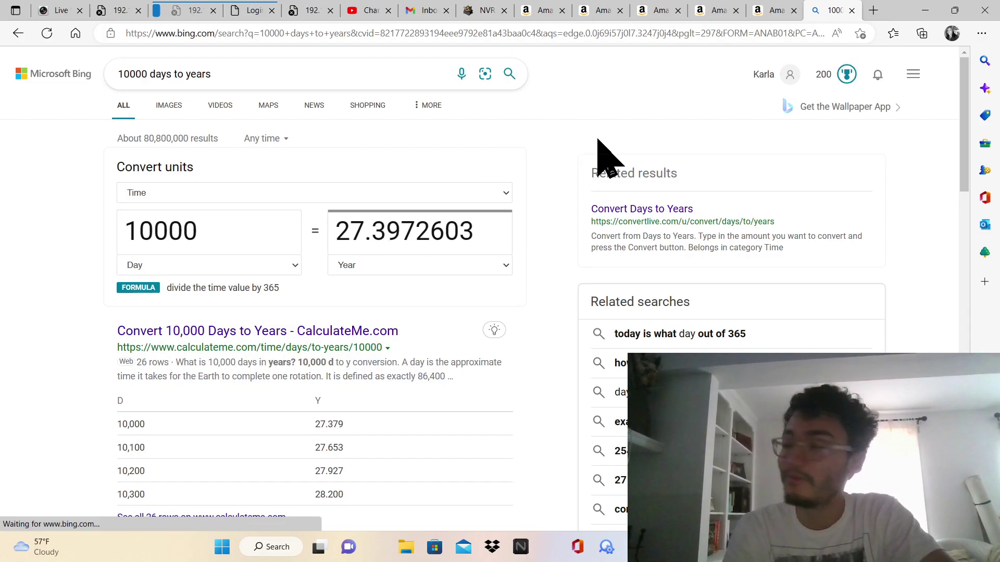
Switch the converter to years, enter 20 to get 7300 days, and return to the Amazon PoE switch tab
left_click(153, 234)
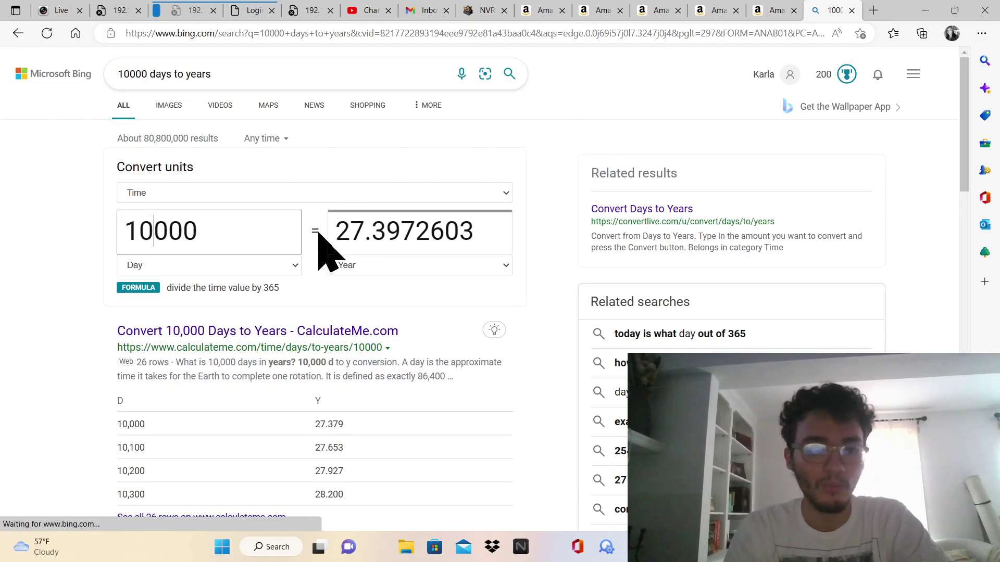
left_click(225, 266)
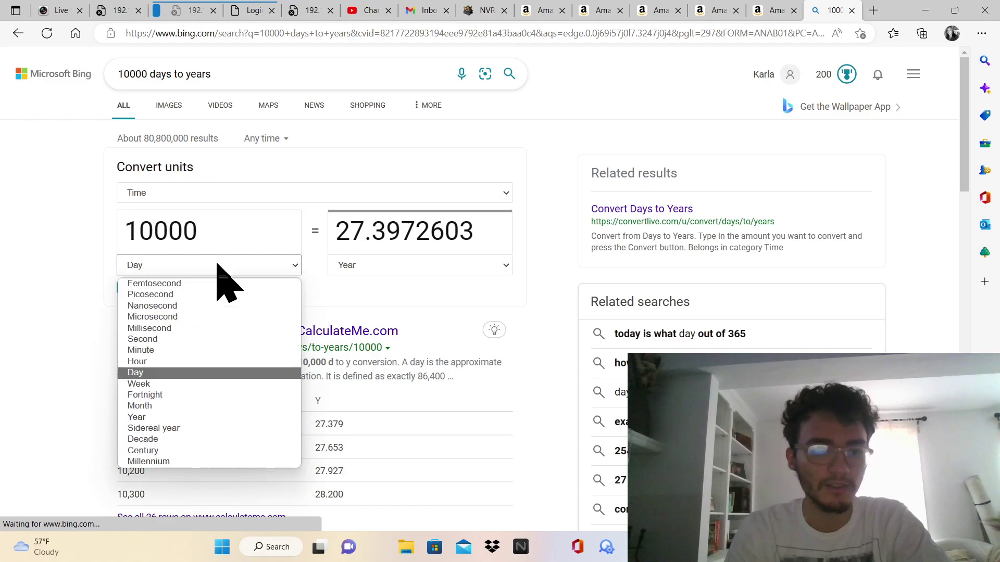
left_click(177, 420)
double_click(267, 249)
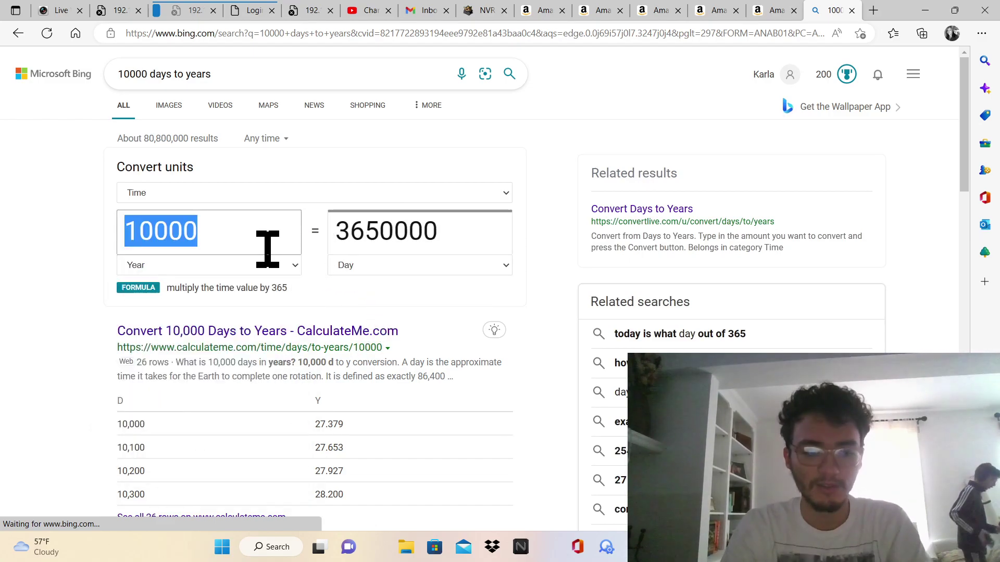
type("20")
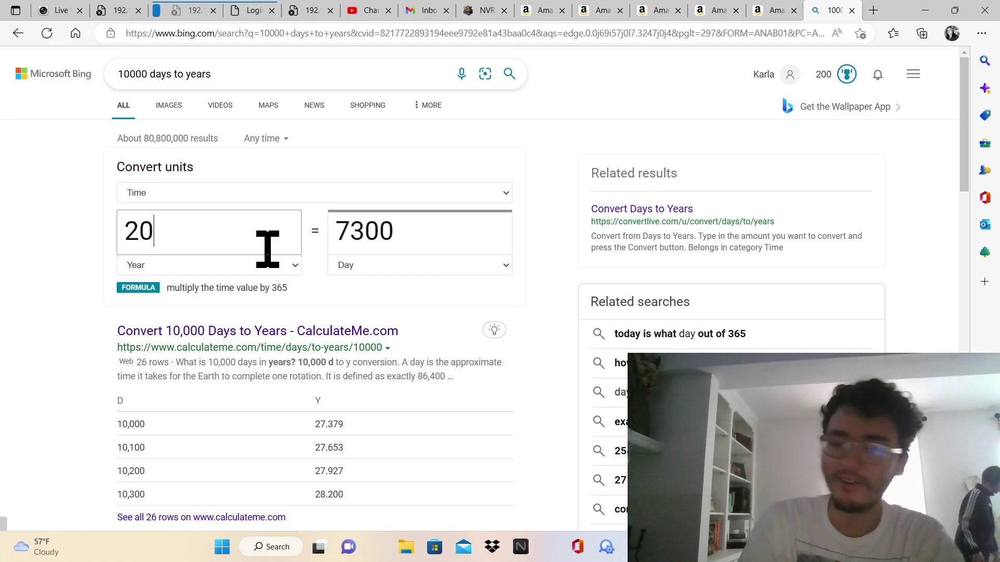
left_click(769, 9)
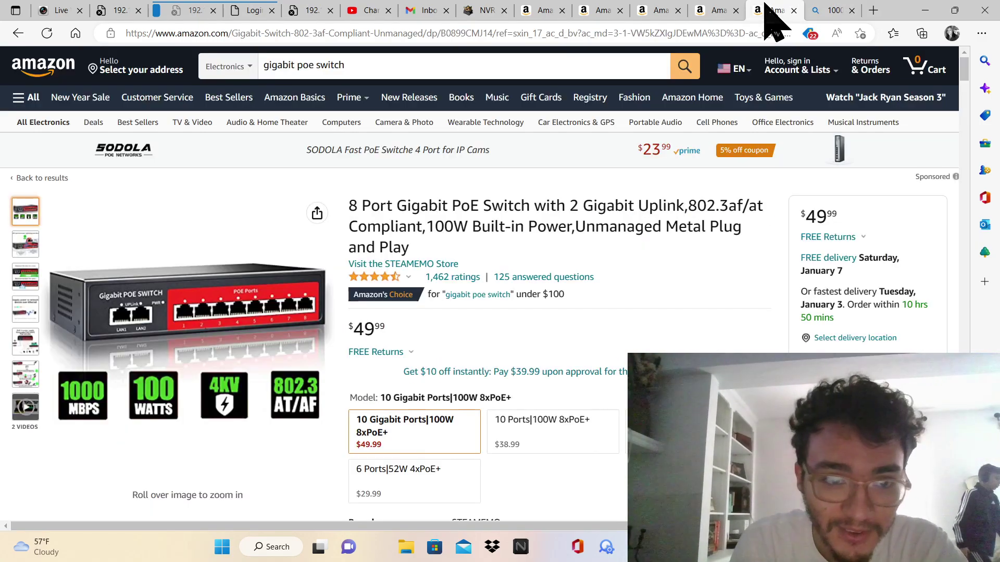
Retry loading the 192.168.5.1 camera page
left_click(205, 12)
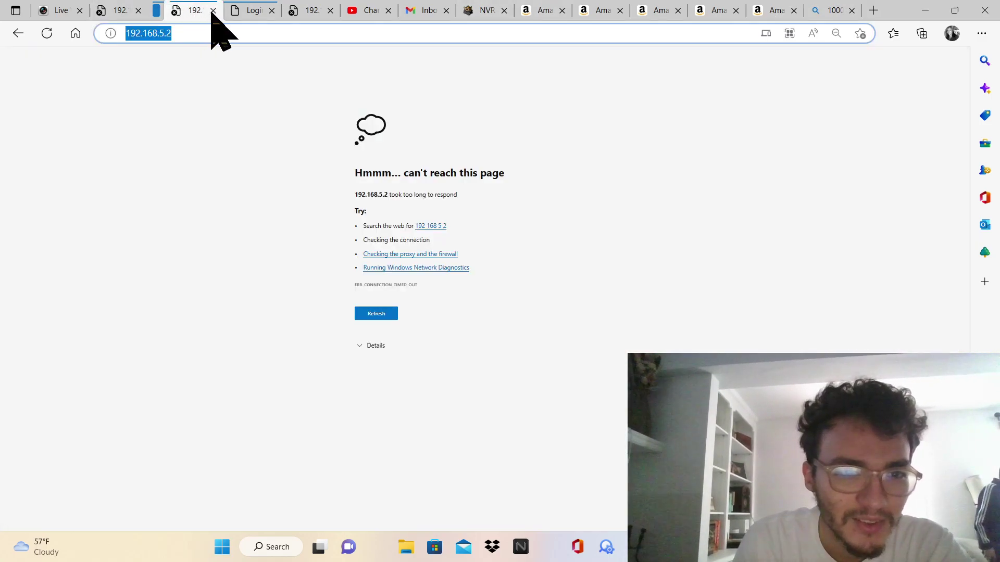
left_click(109, 11)
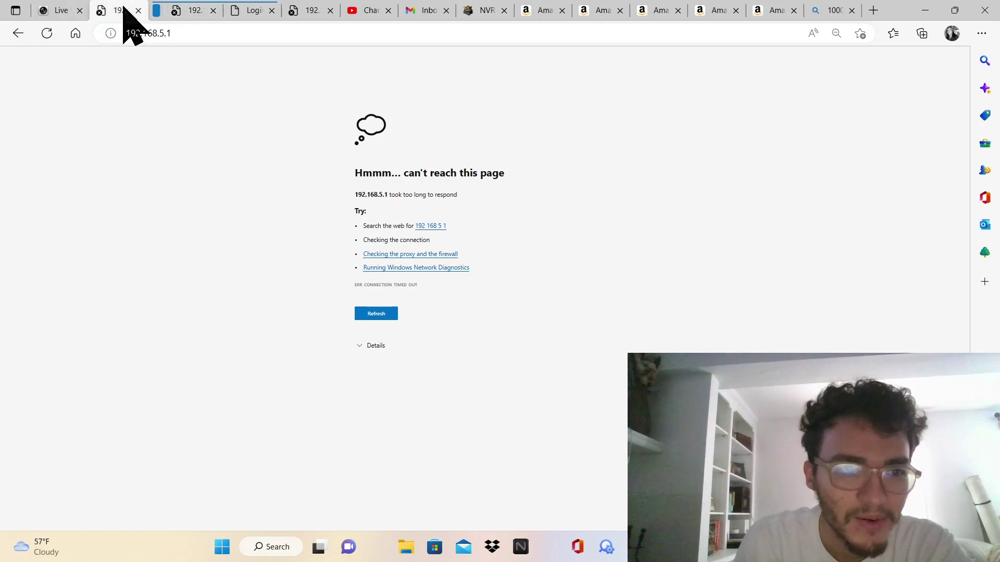
left_click(54, 33)
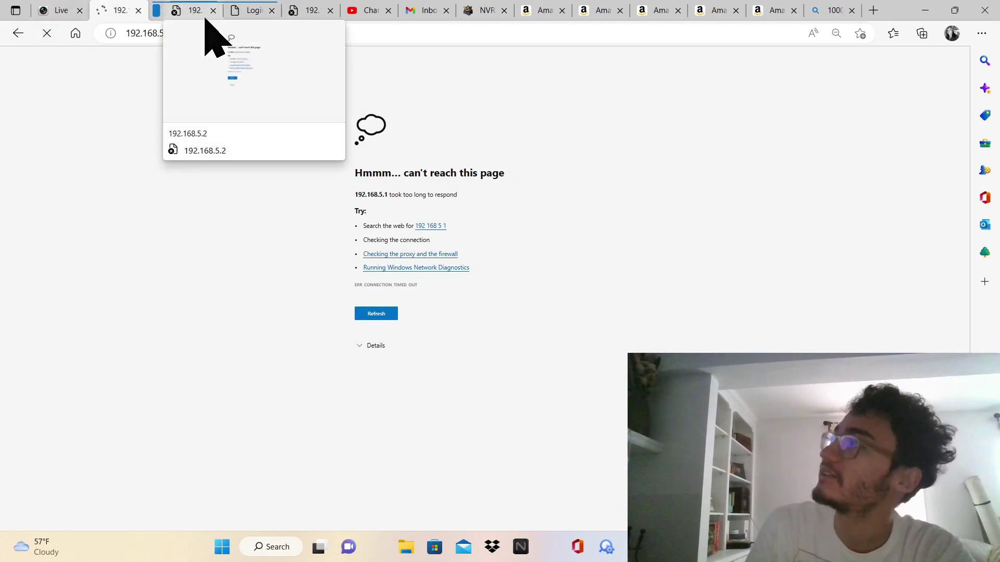
Go Home and back to the 192.168.5.3 camera page, then stop its loading
left_click(251, 12)
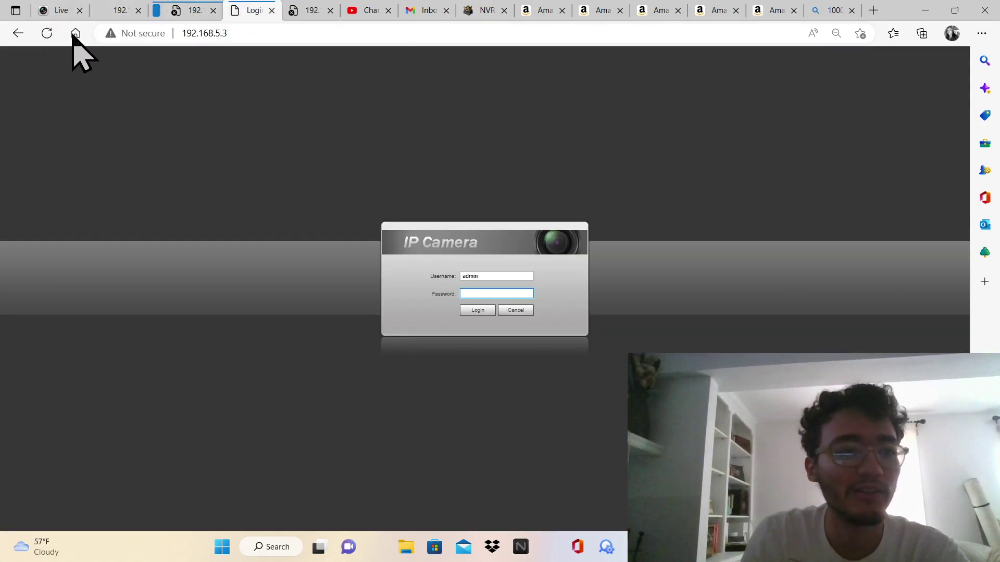
left_click(75, 33)
left_click(16, 34)
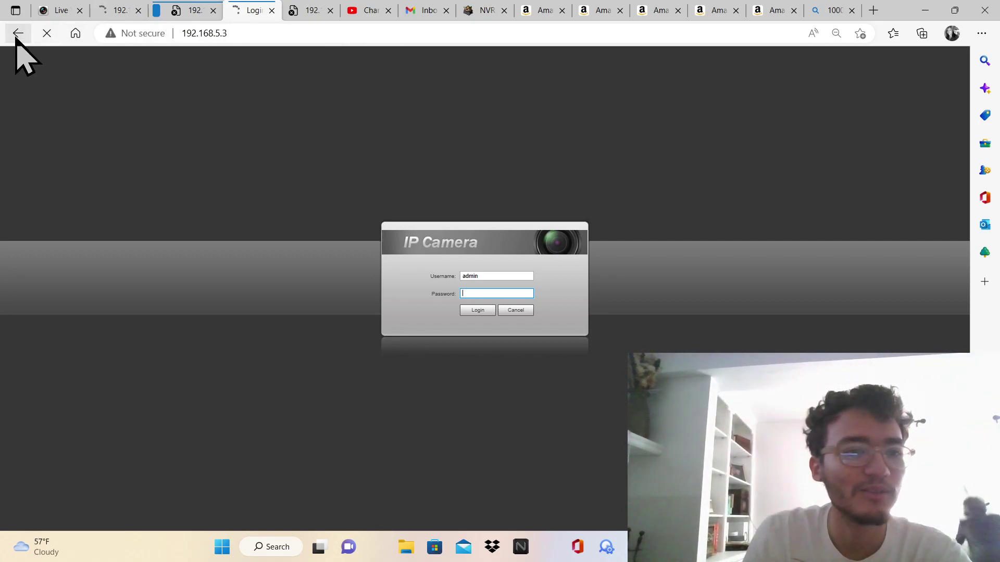
left_click(47, 35)
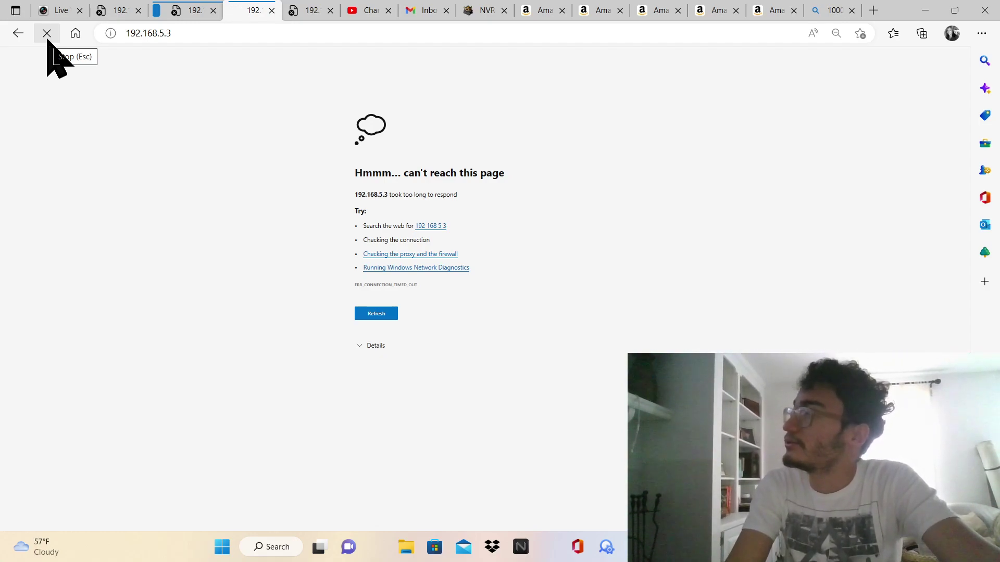
left_click(44, 35)
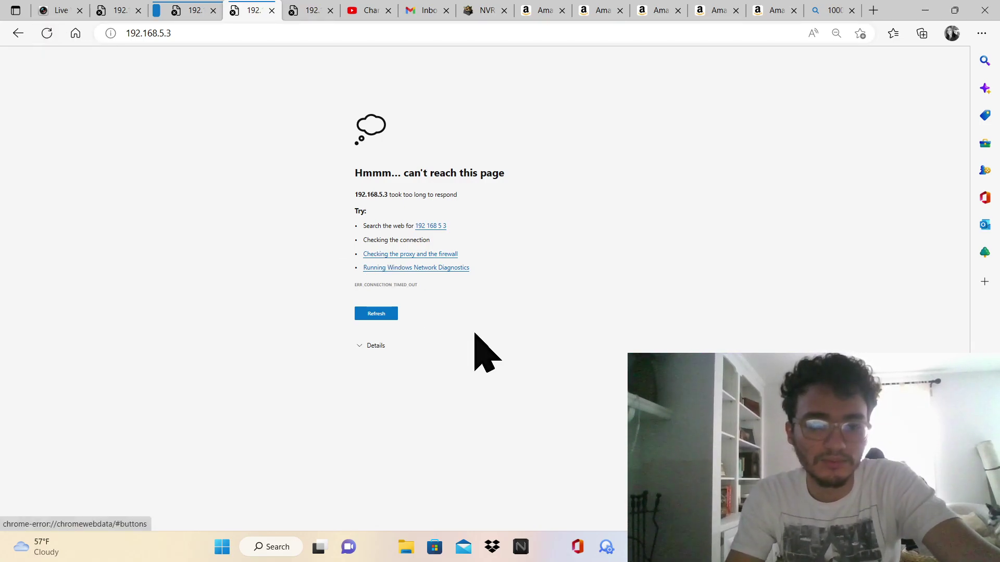
key("alt+Tab")
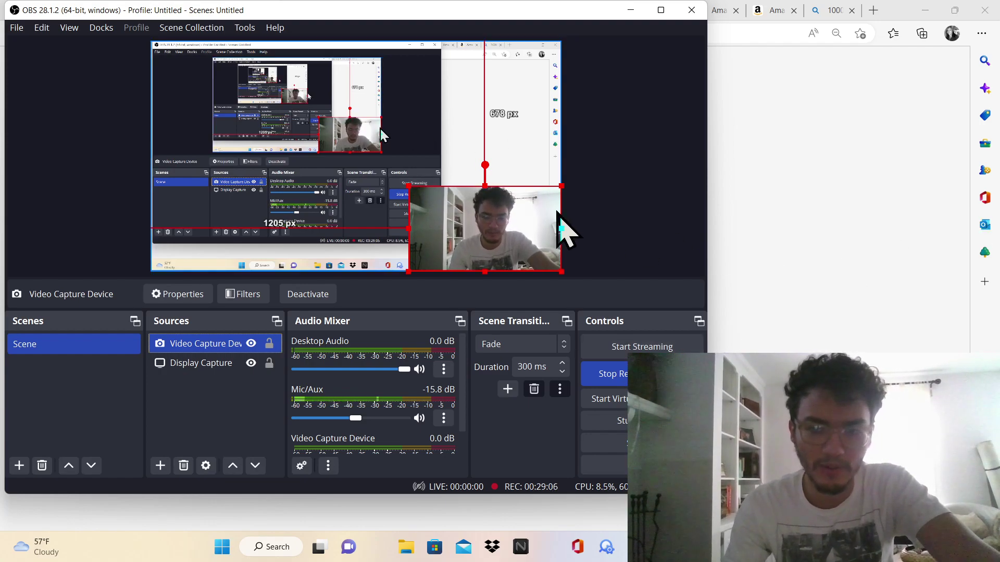
left_click(726, 221)
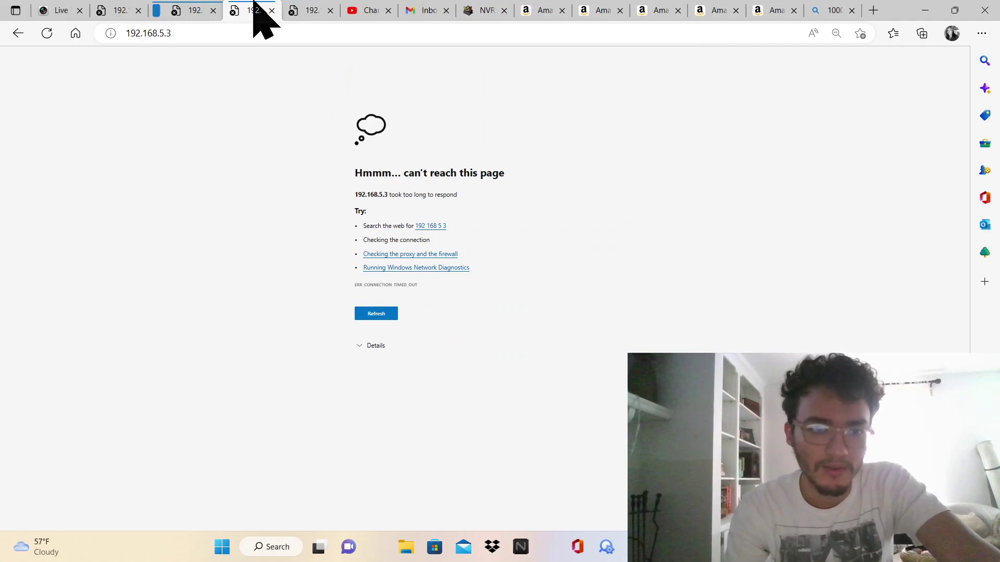
Check the 192.168.5.2 and 192.168.5.3 tabs, then close the Bing '10000 days to years' tab
left_click(180, 10)
left_click(244, 10)
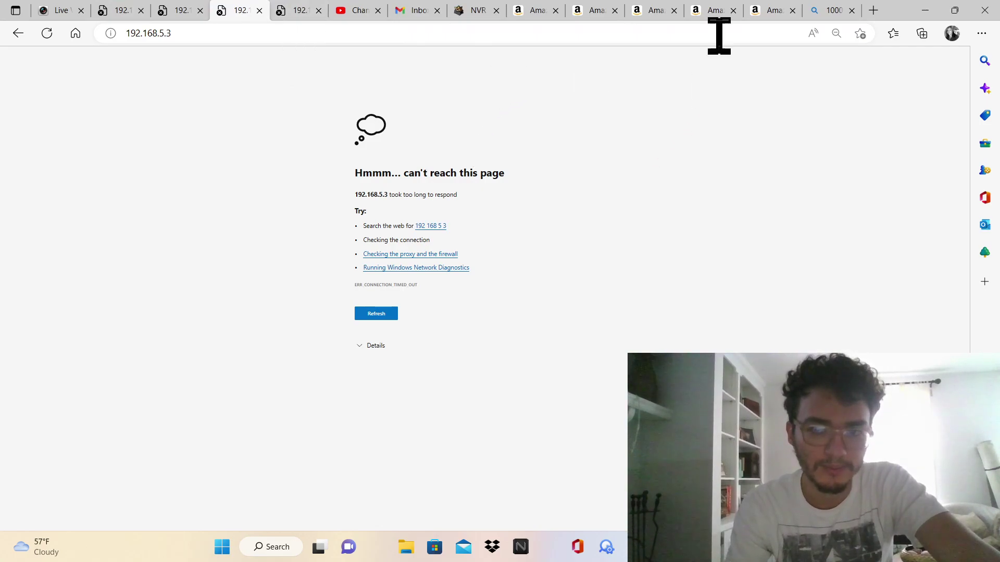
left_click(823, 11)
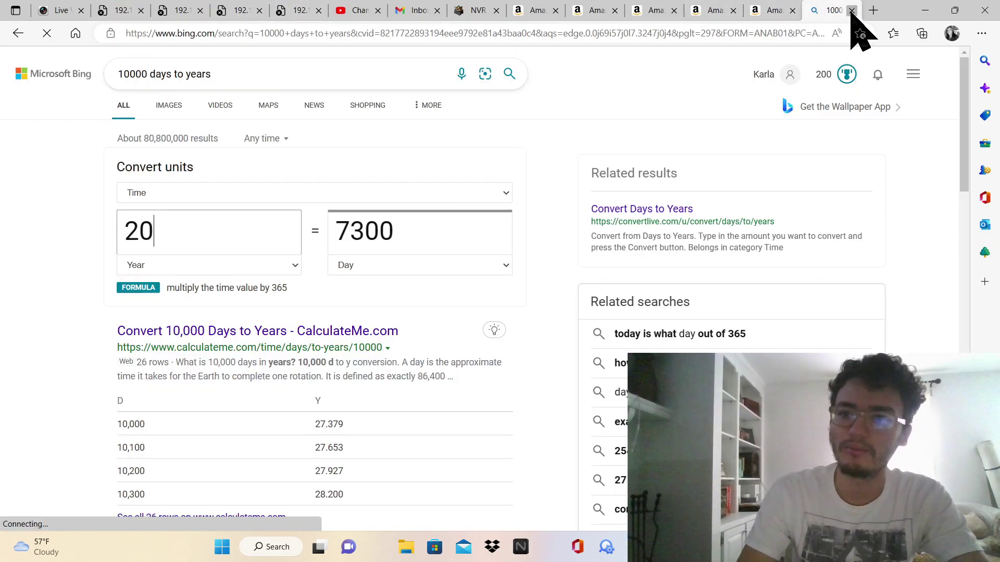
left_click(852, 10)
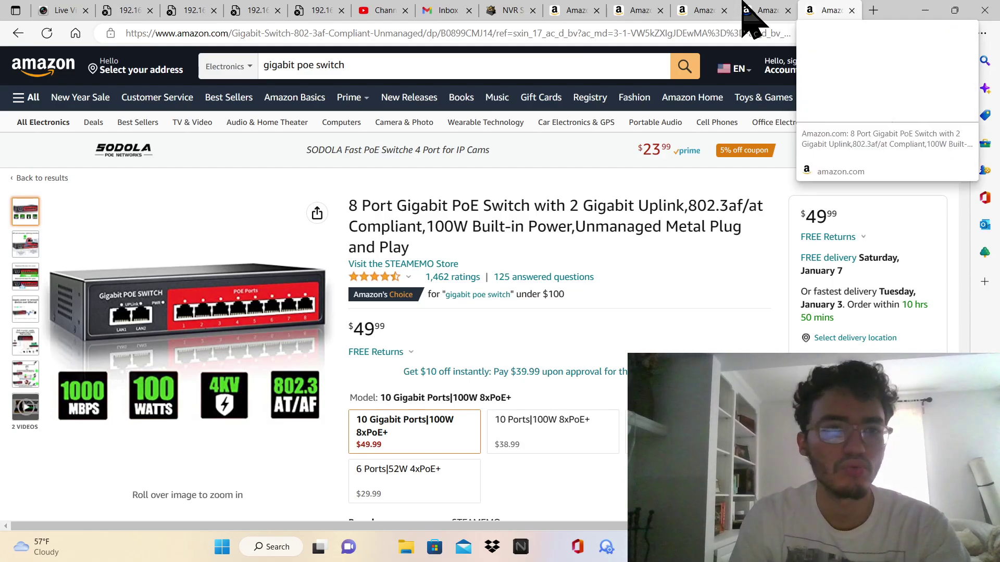
Retry 192.168.5.3 and reload 192.168.5.1 to reach its login page
left_click(260, 10)
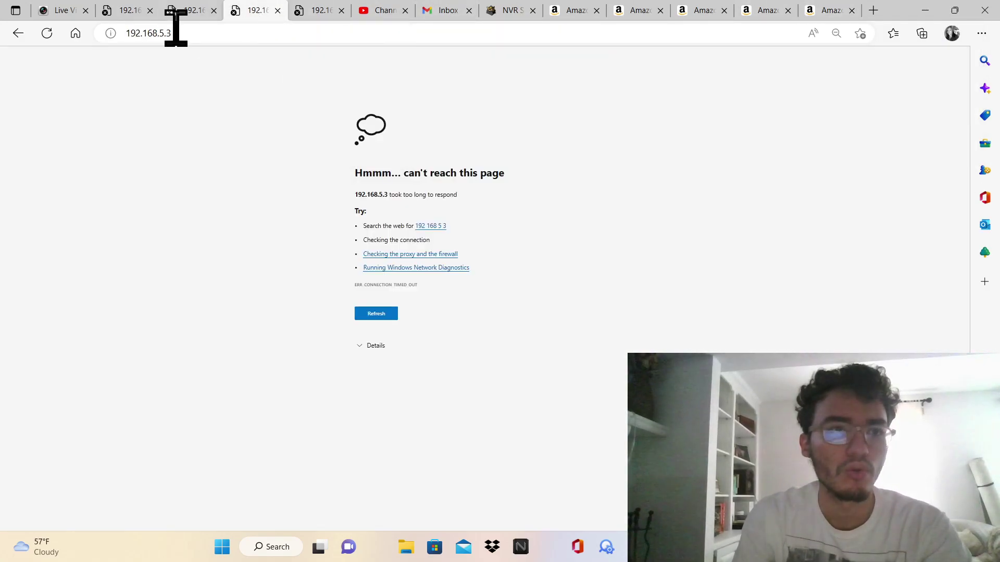
left_click(53, 26)
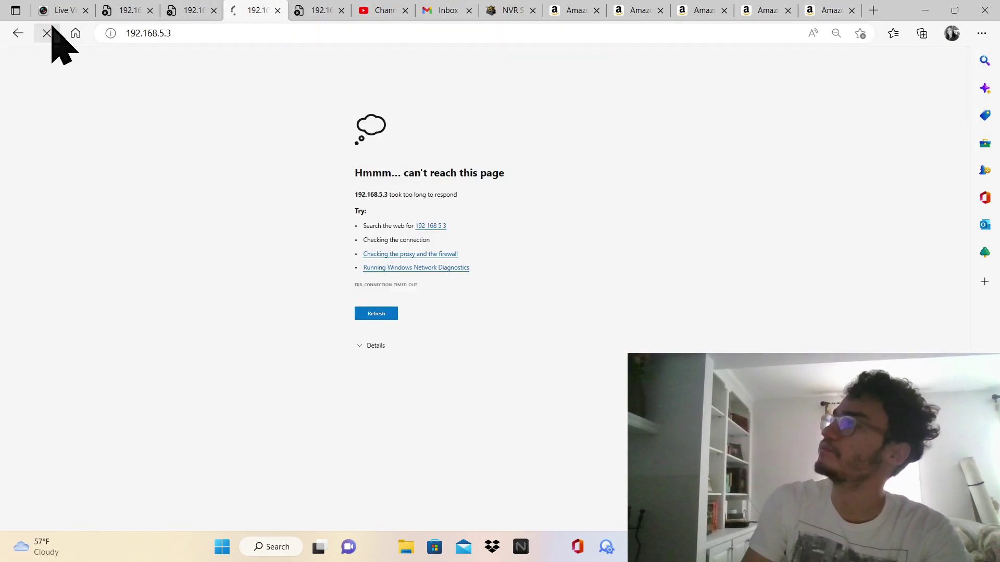
left_click(110, 10)
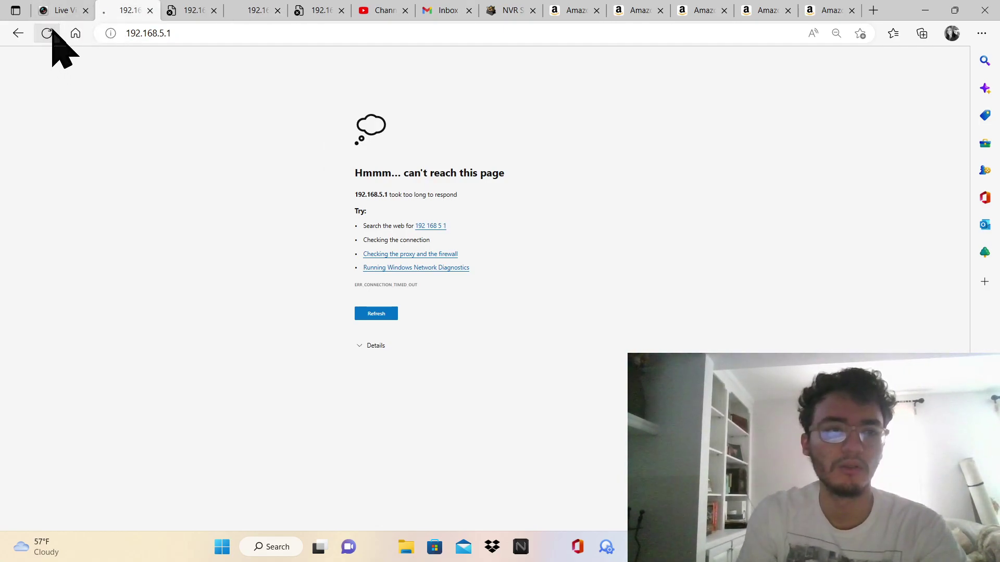
left_click(53, 32)
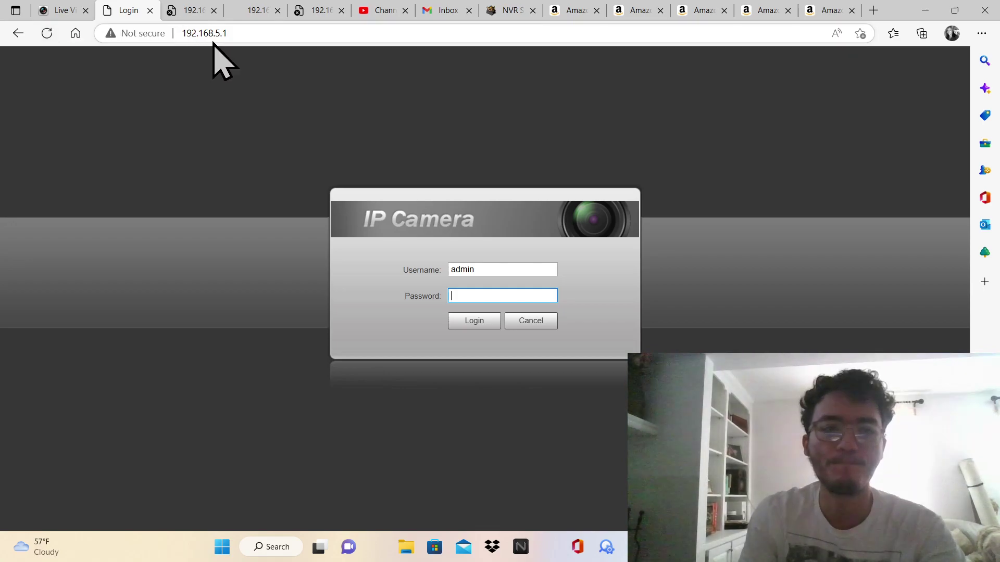
Retry 192.168.5.3 again, reload 192.168.5.2's login page, and return to the 192.168.5.1 login page
left_click(255, 11)
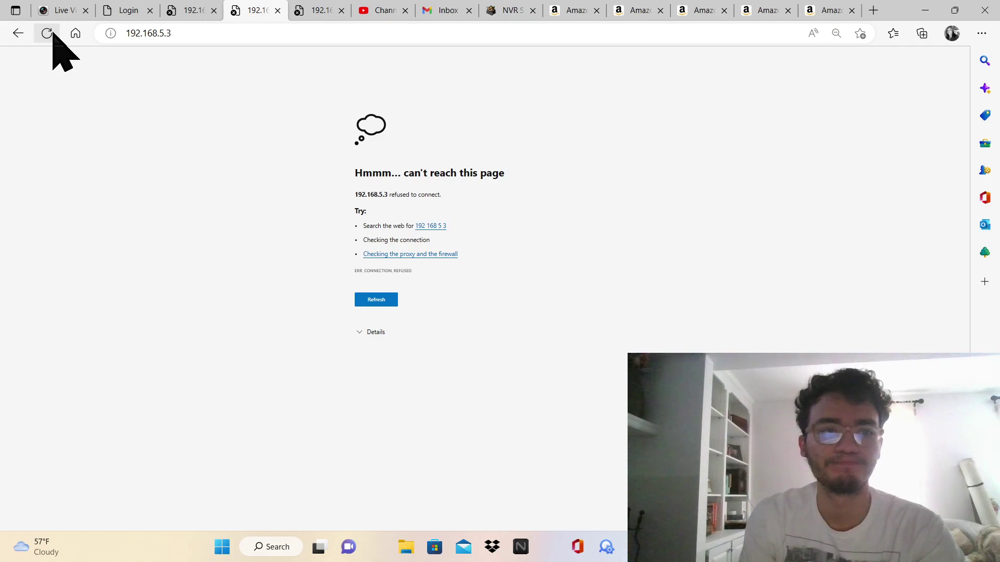
left_click(47, 34)
left_click(200, 11)
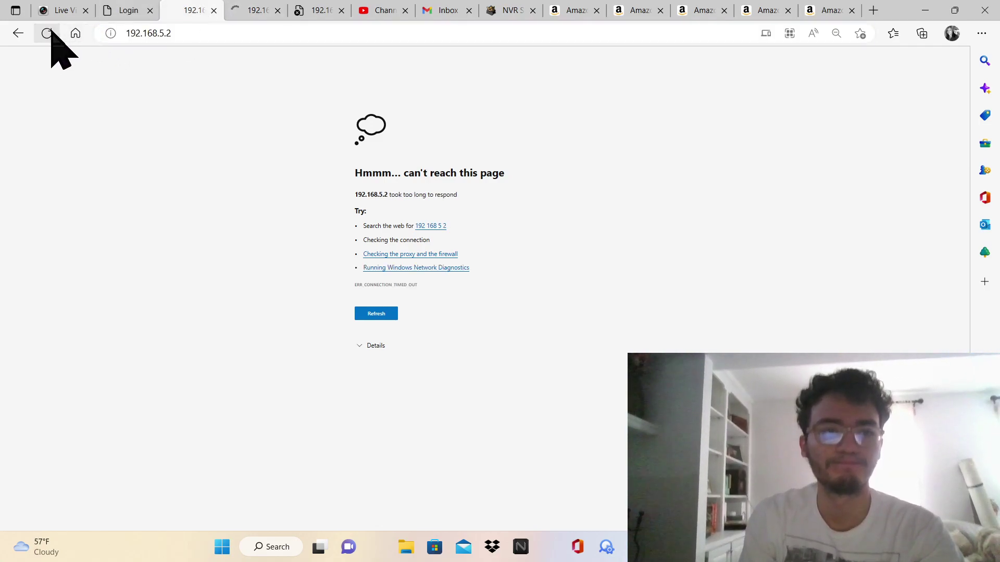
left_click(47, 33)
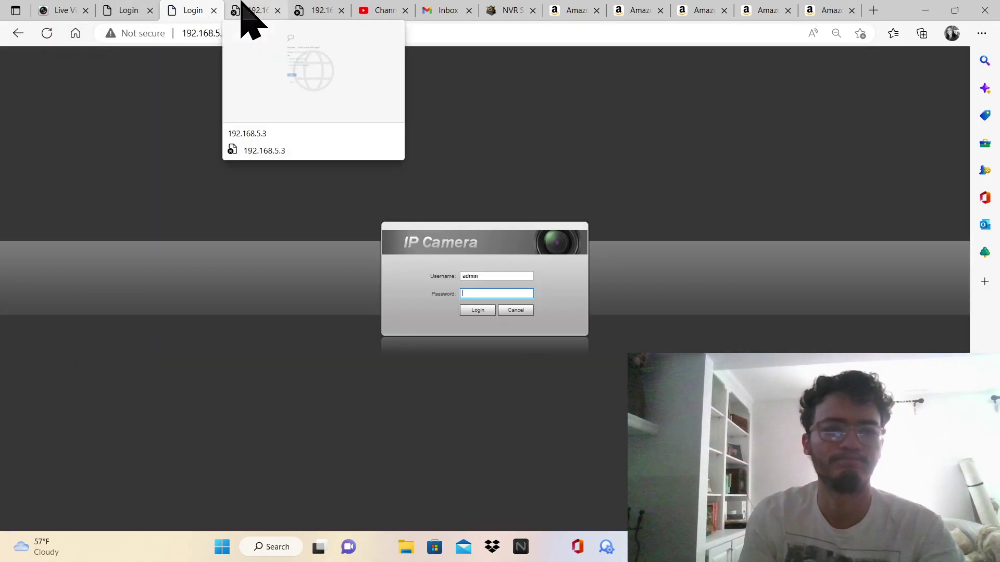
left_click(243, 8)
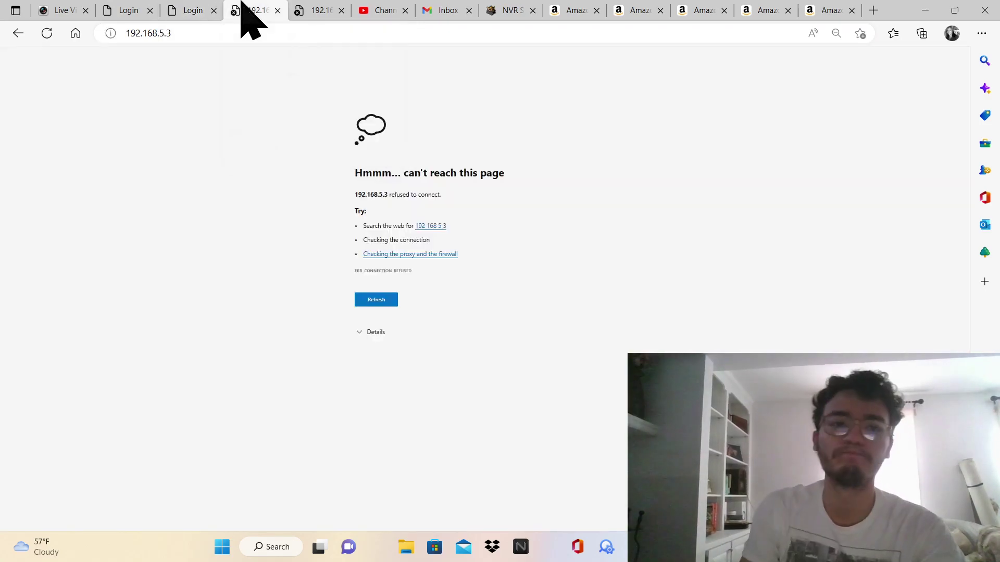
left_click(133, 11)
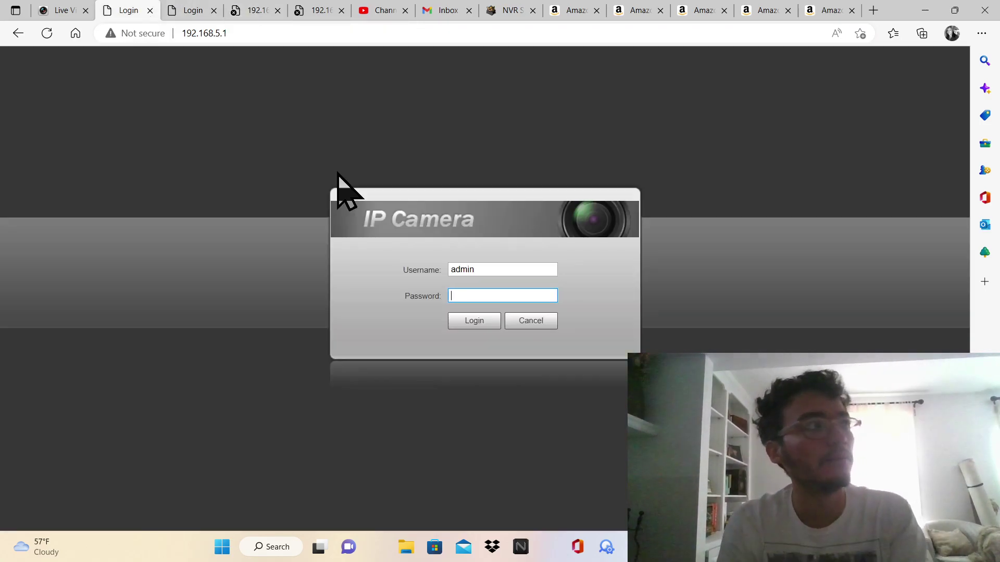
Type the admin account's password on the 192.168.5.1 login page
type("admi")
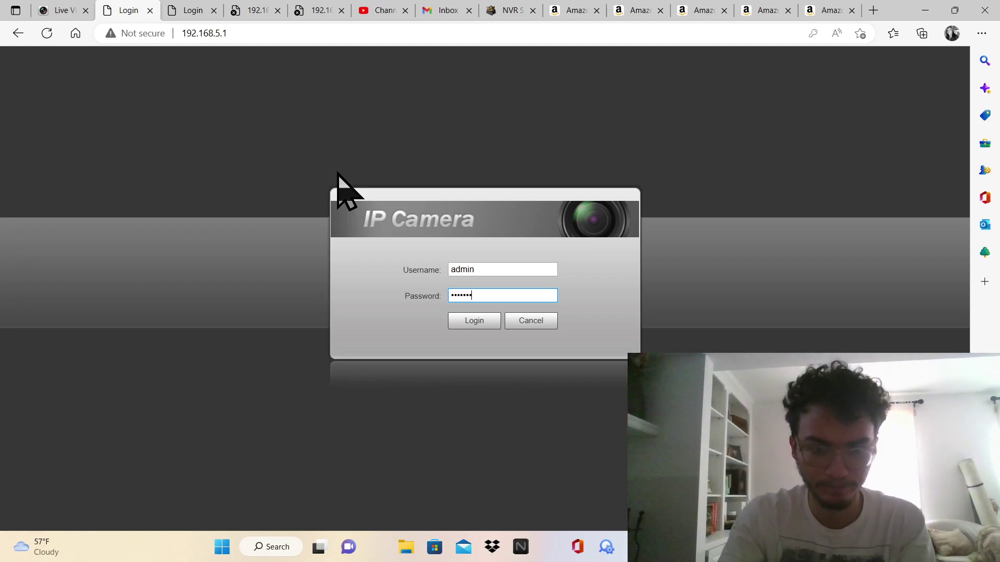
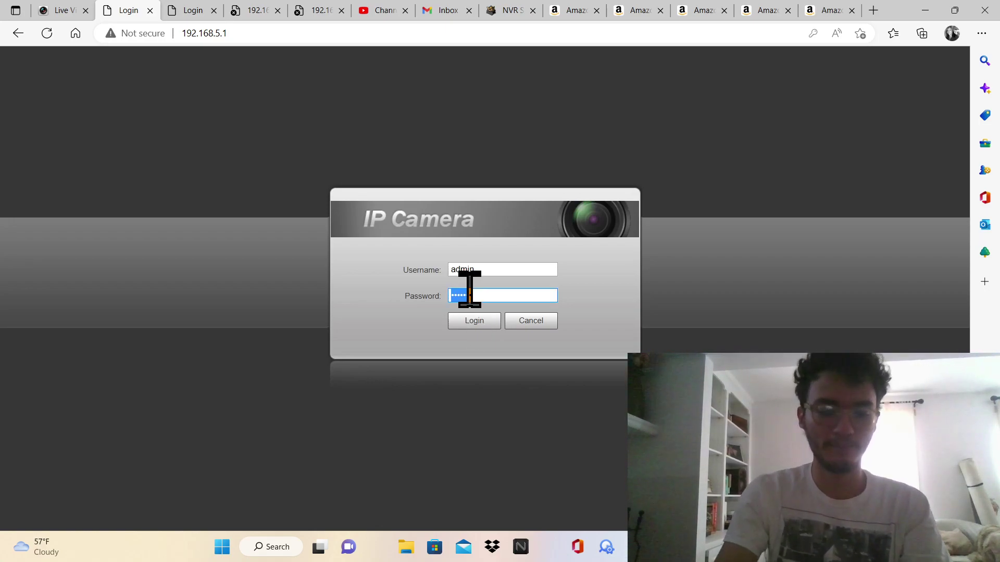
Log in to 192.168.5.1 with the admin password, dismiss the save-password offer, then log into 192.168.5.2
type("admi")
key("BackSpace")
key("BackSpace")
key("BackSpace")
key("BackSpace")
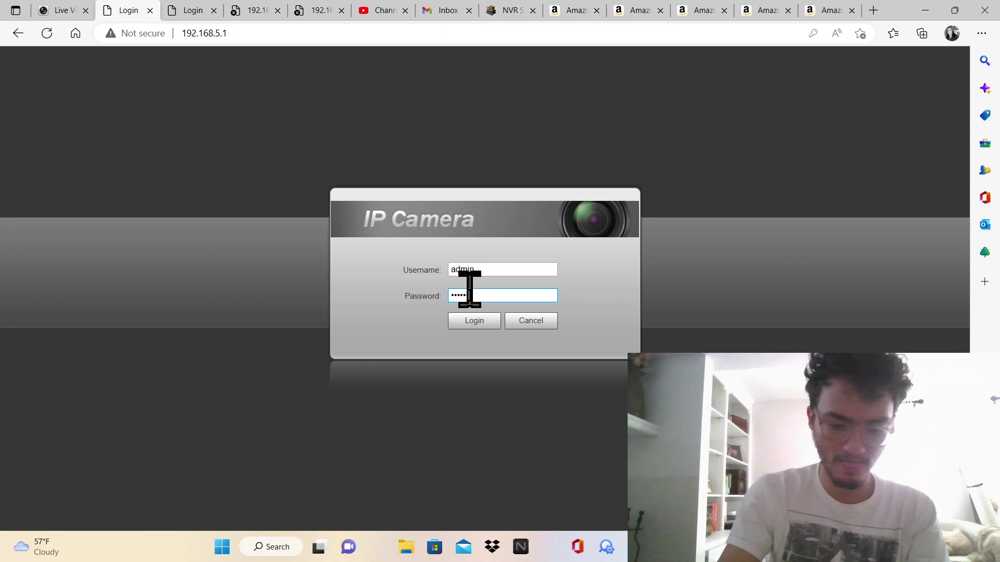
left_click(472, 320)
left_click(871, 55)
left_click(201, 8)
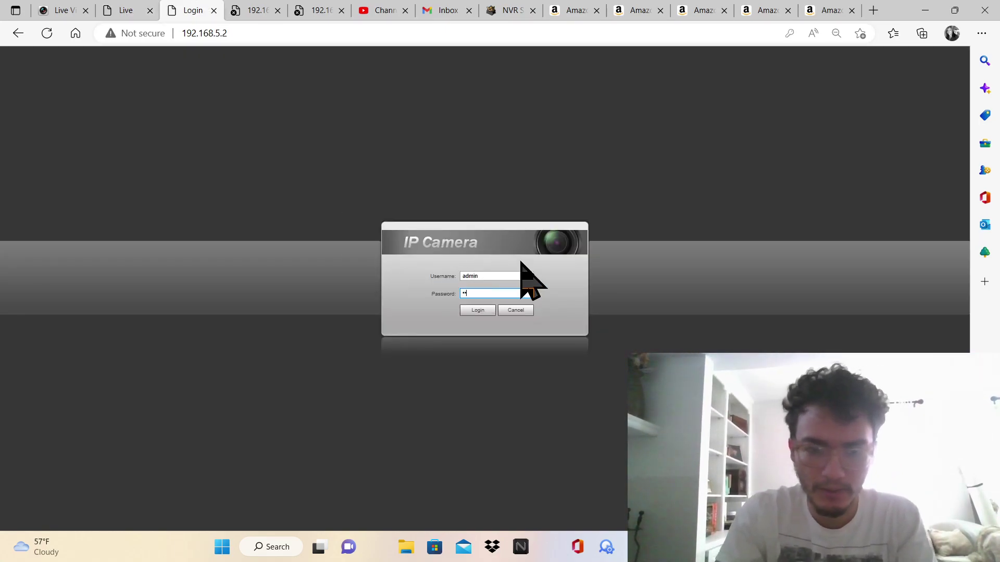
key("Return")
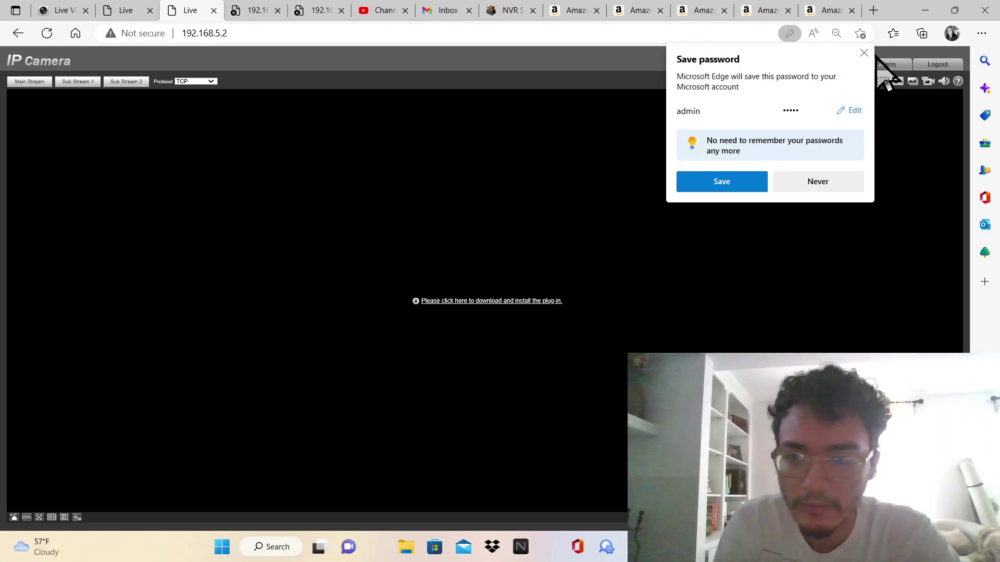
Dismiss the save-password offer and open the Setting pages of both cameras
left_click(865, 53)
left_click(836, 64)
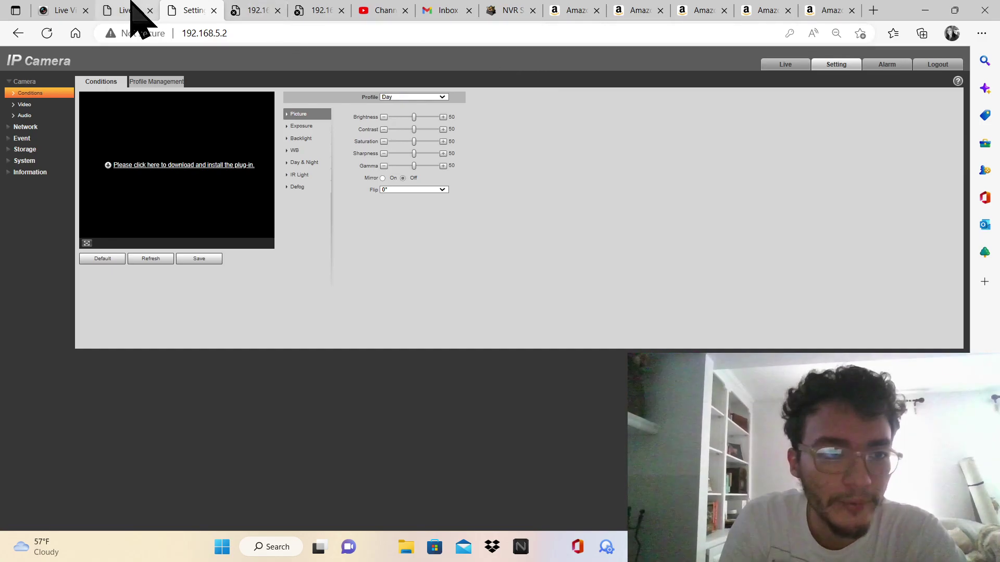
left_click(138, 11)
left_click(765, 81)
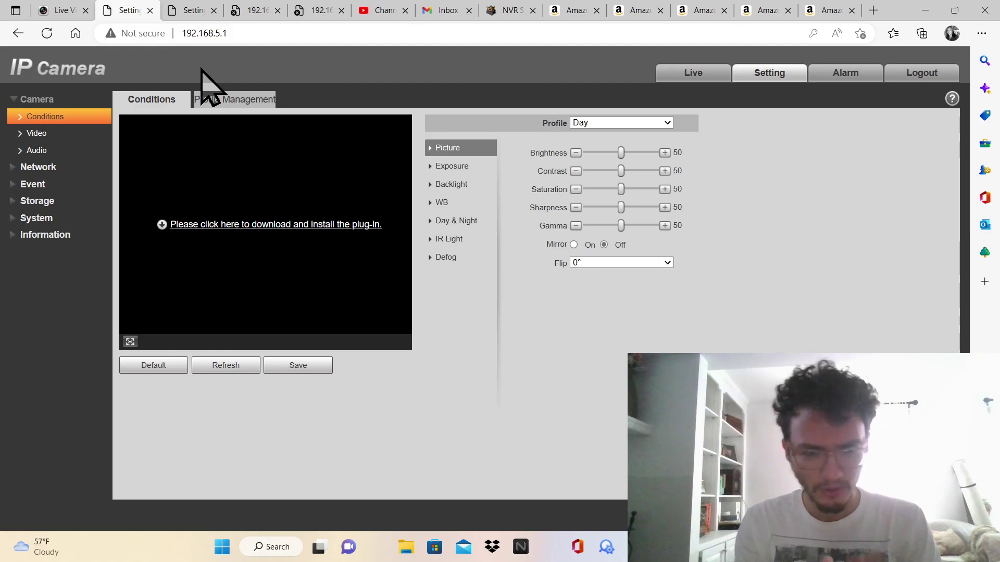
Load 192.168.5.2's Camera > Video encode page and restore down the Edge window
left_click(192, 10)
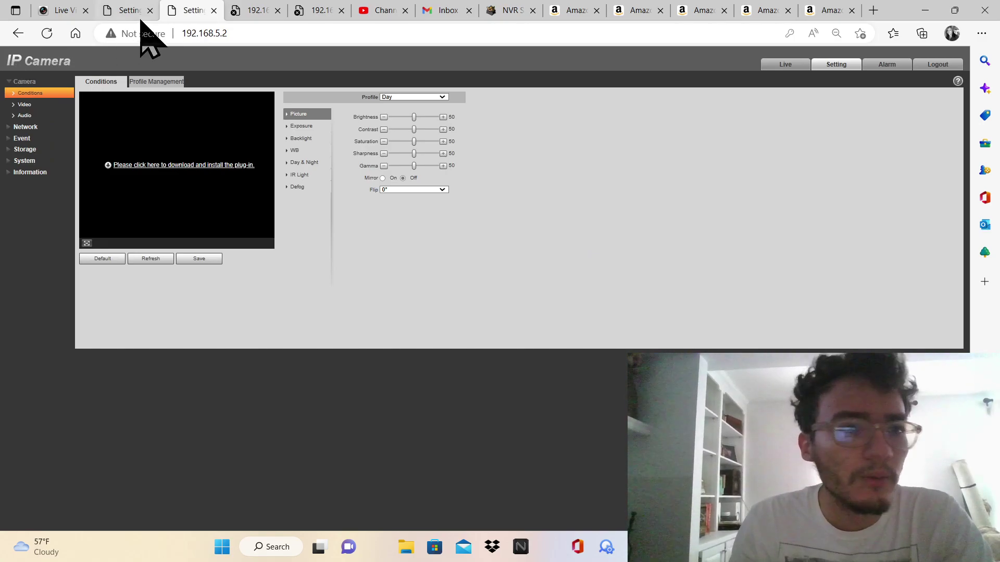
left_click(26, 104)
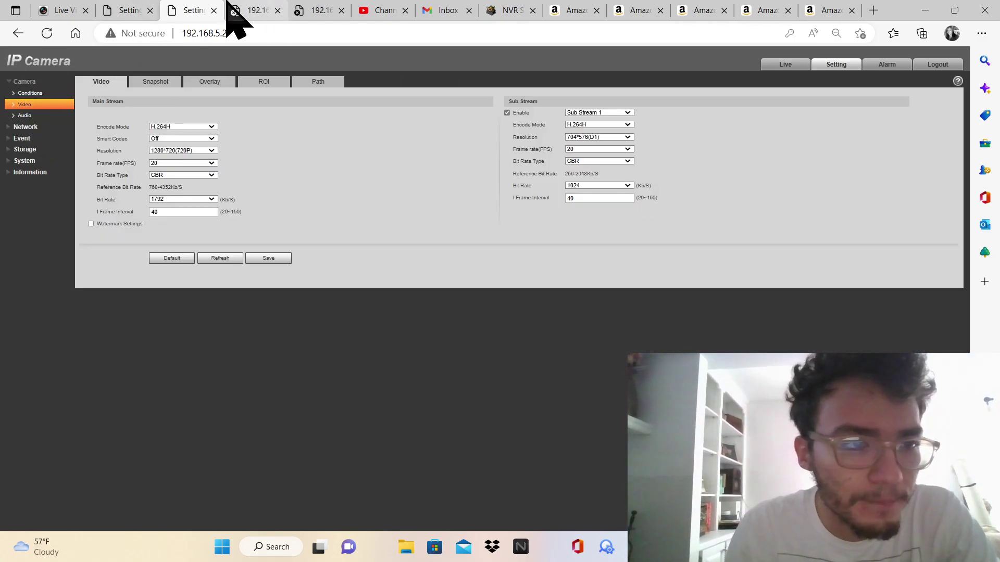
left_click(954, 10)
left_click(565, 18)
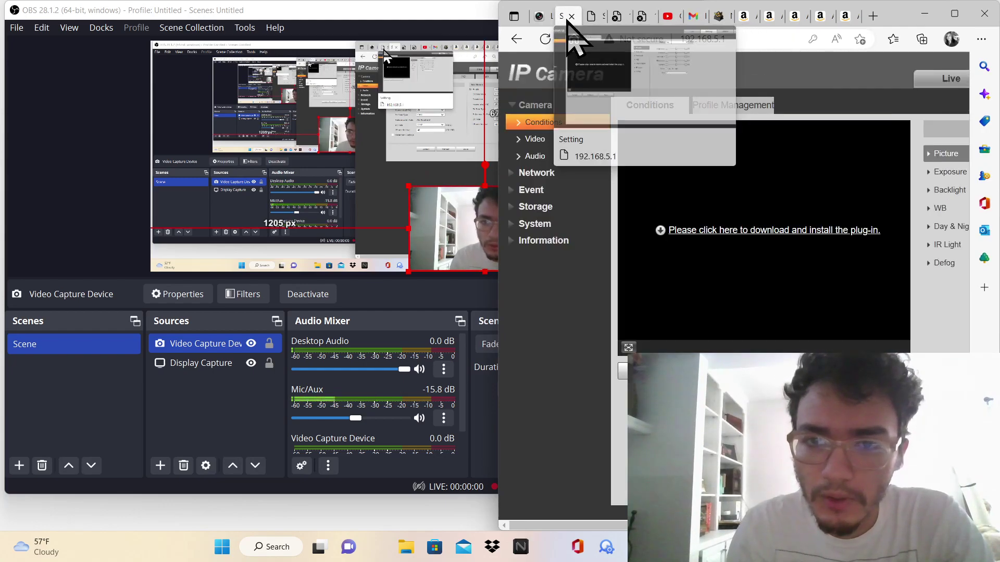
Snap the two camera windows side by side, zoom 192.168.5.1 to 67%, and show its video encode page
left_click_drag(561, 18, 15, 62)
left_click(643, 196)
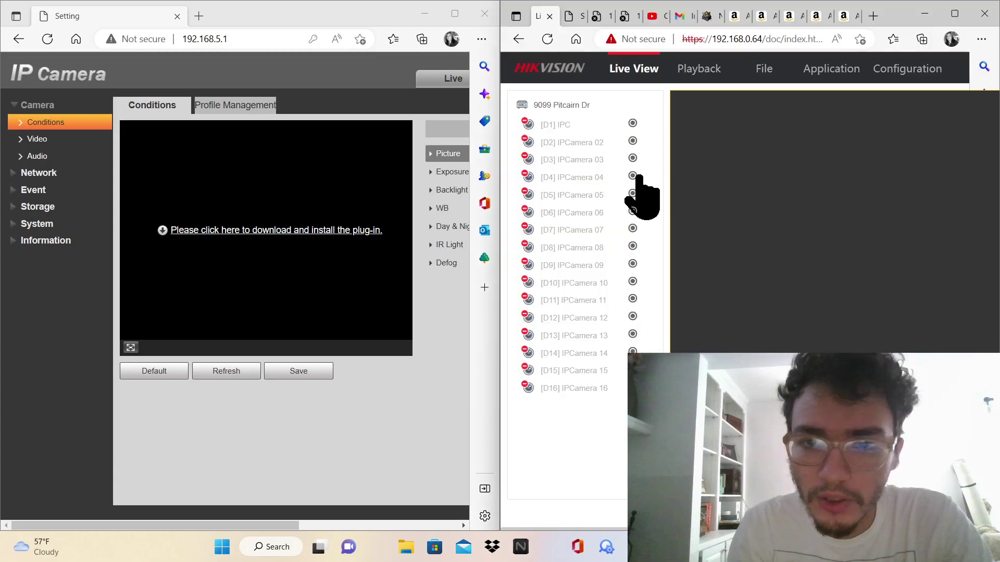
left_click(602, 18)
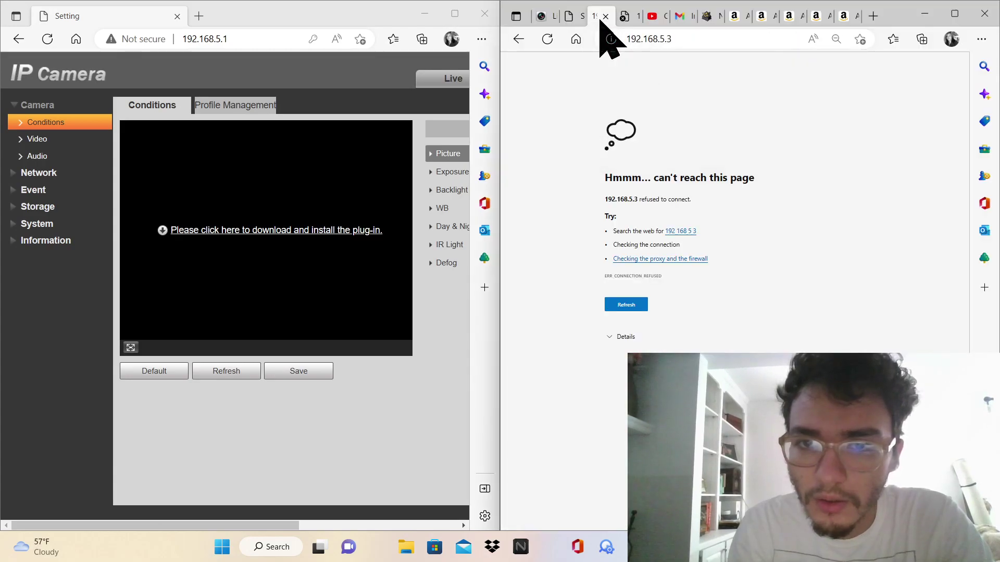
left_click(571, 17)
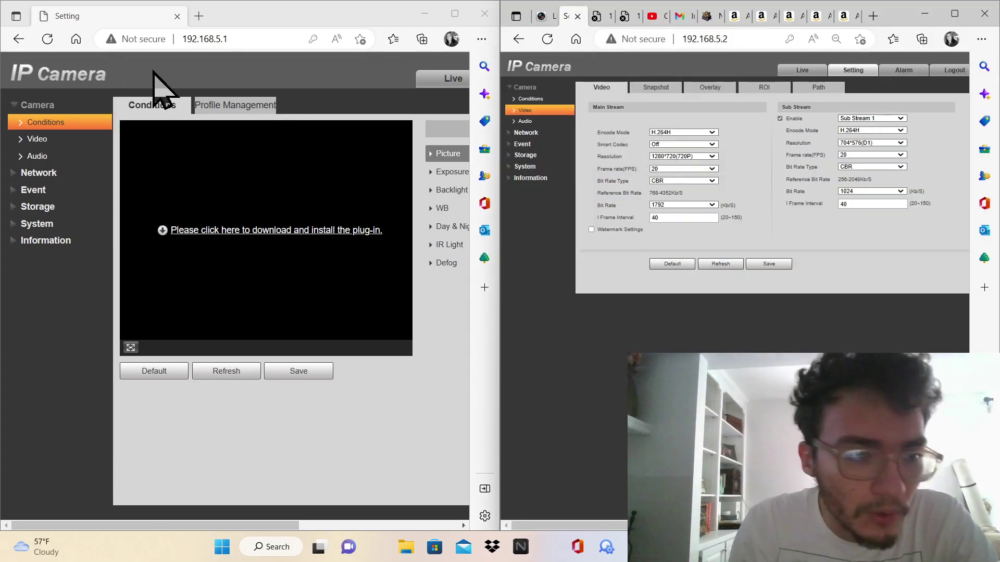
key("ctrl+minus")
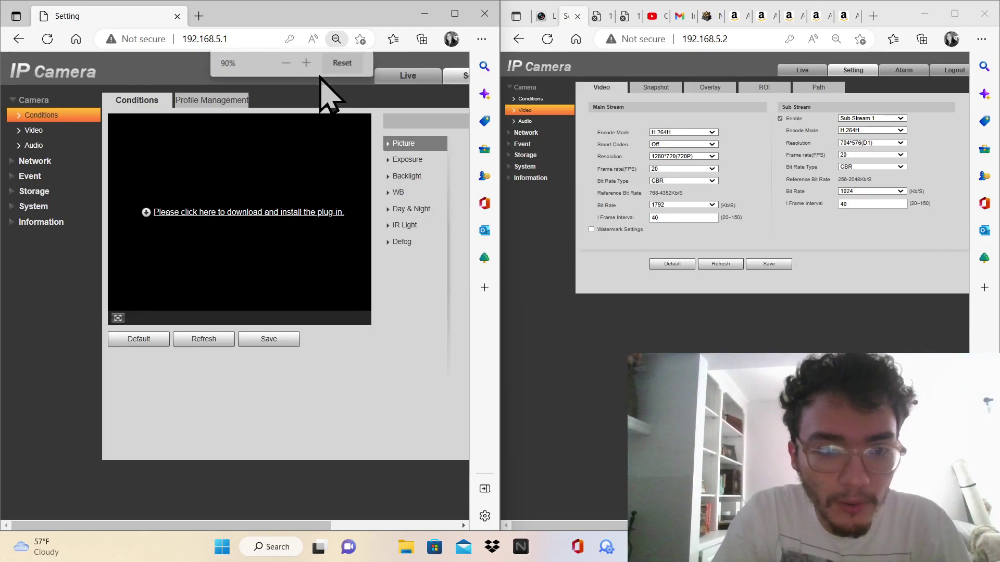
key("ctrl+minus")
key("ctrl+minus")
key("ctrl+minus")
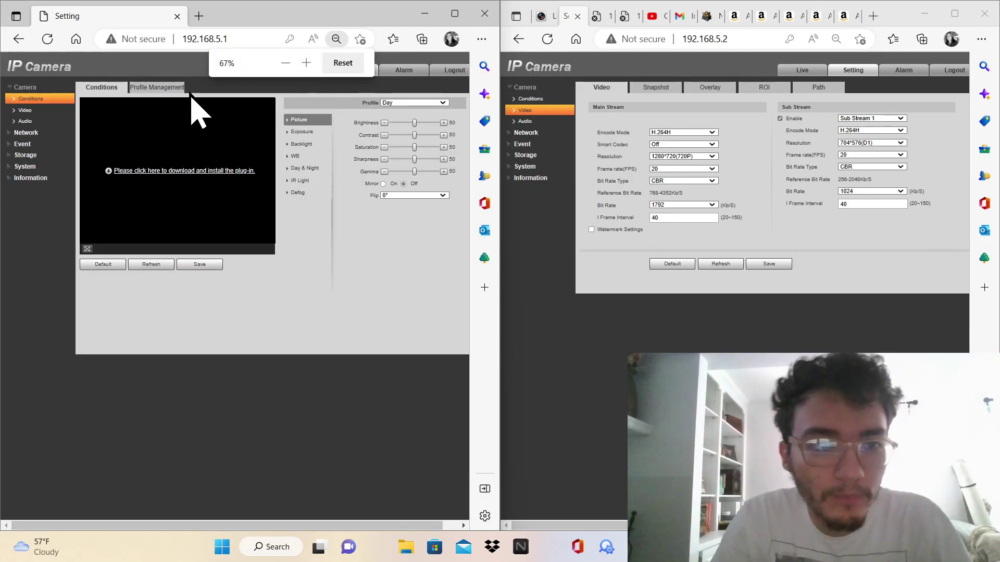
left_click(55, 110)
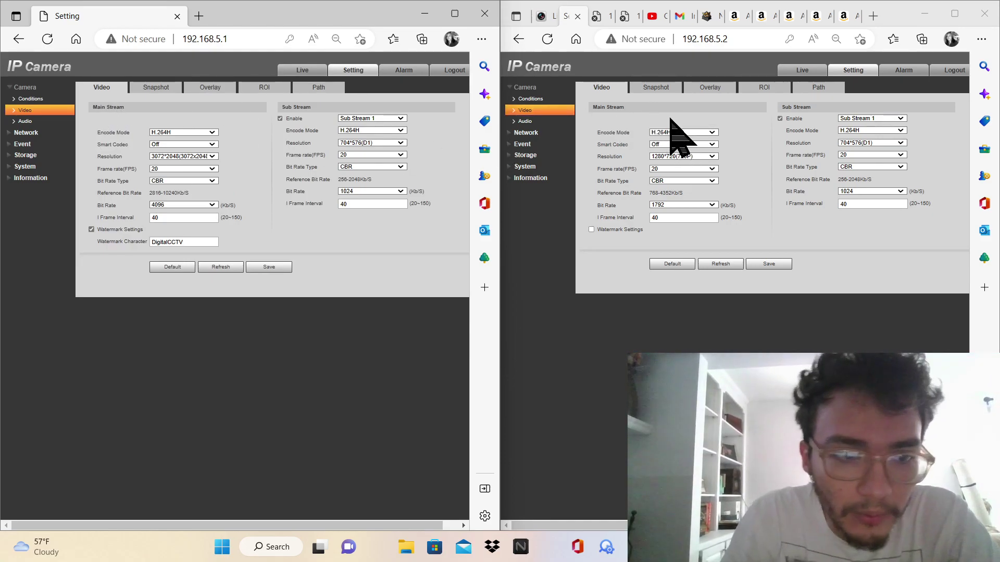
Set 192.168.5.2's main stream to 3072*2048, enable the watermark, set bit rate 4096, and save
left_click(690, 157)
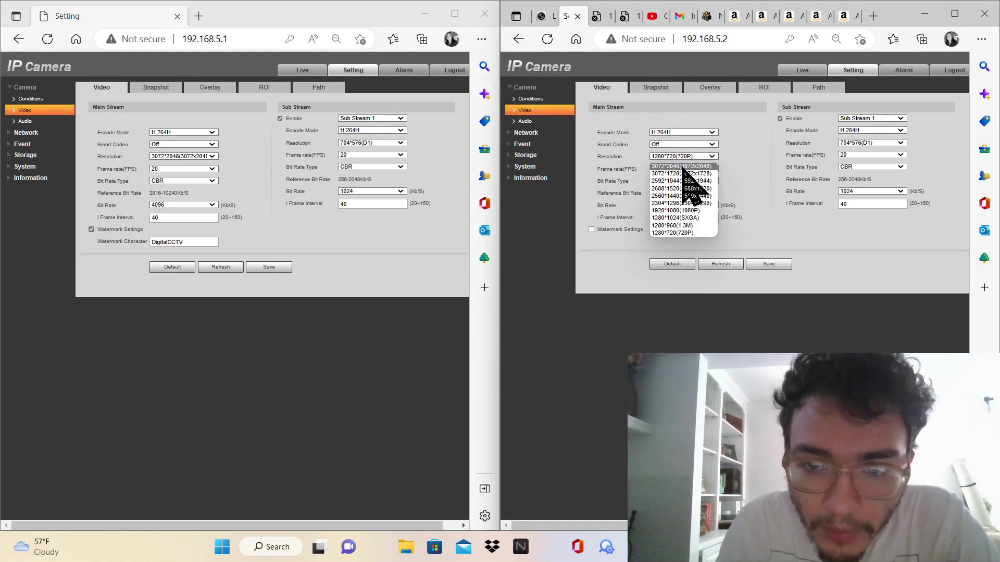
left_click(682, 166)
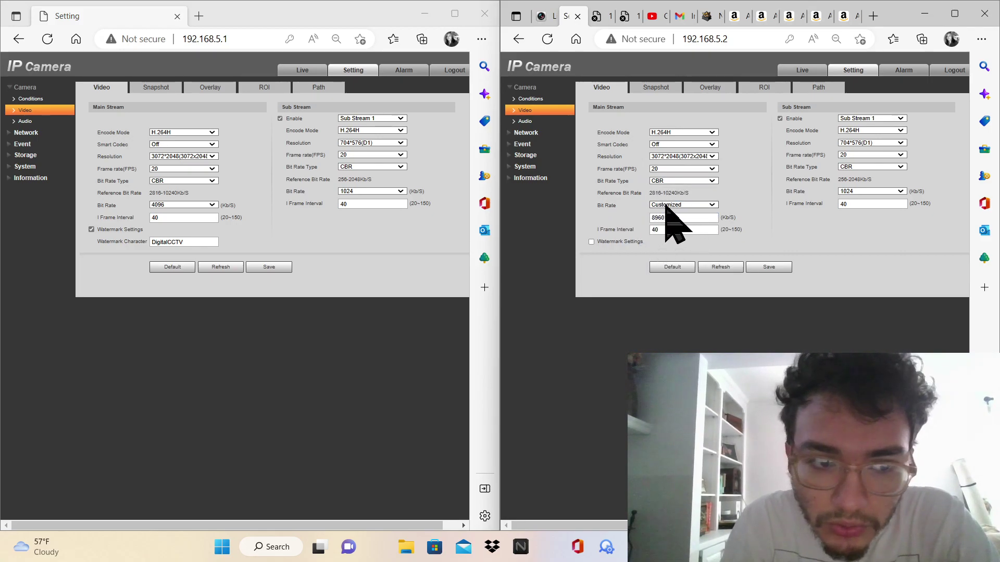
left_click(627, 243)
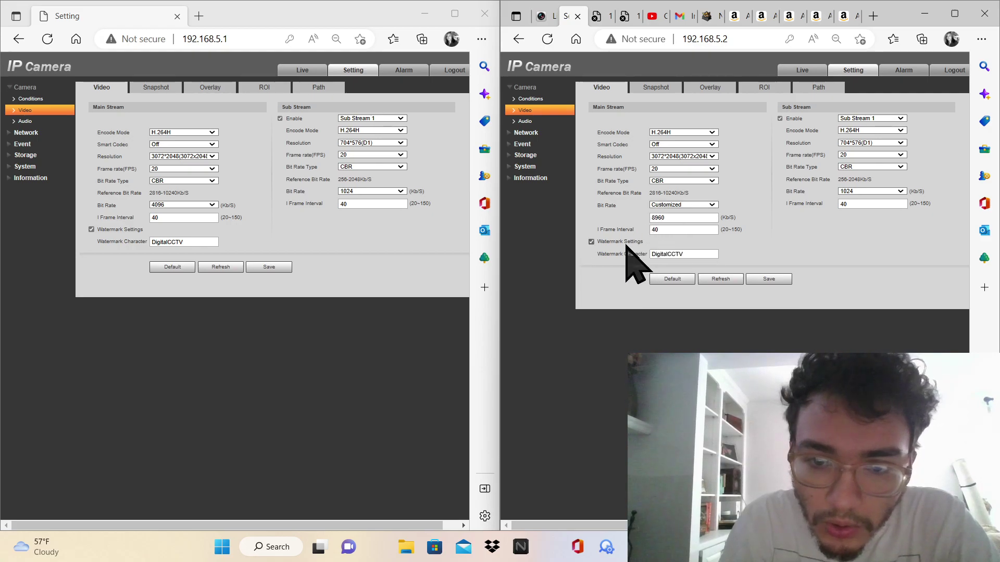
left_click(675, 205)
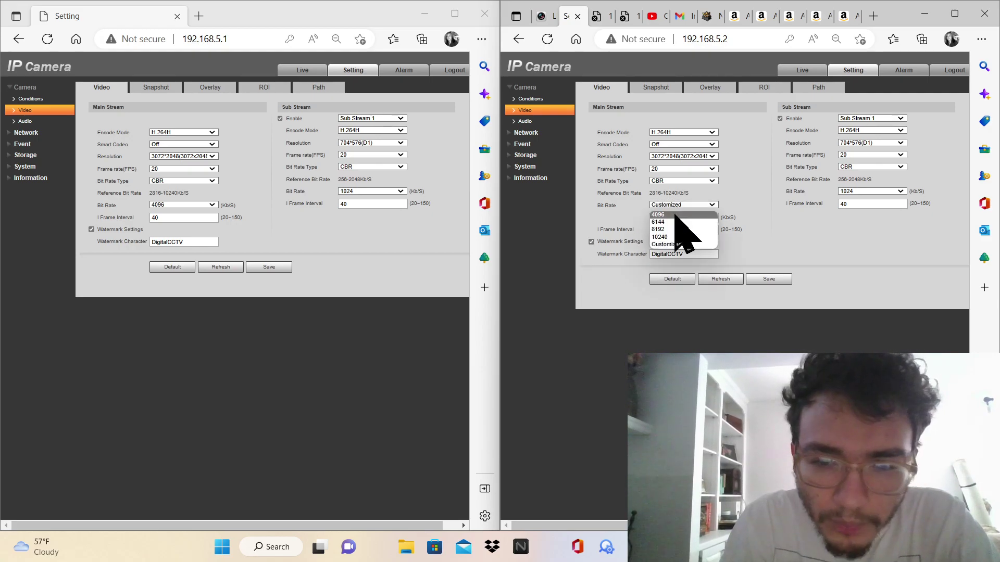
left_click(675, 214)
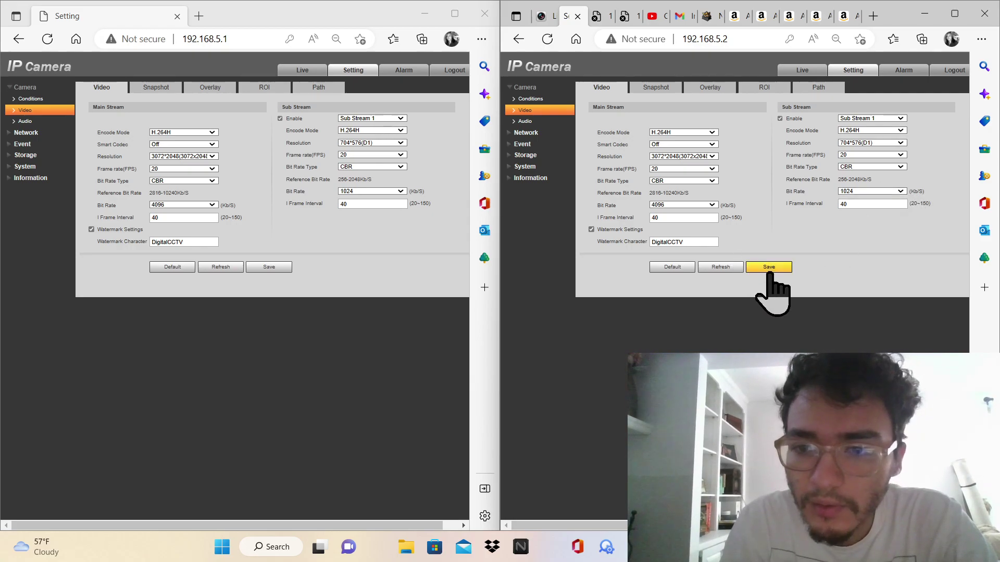
left_click(555, 122)
Compare both cameras' Snapshot, Overlay, ROI, Path and Audio pages, then open 192.168.5.2's TCP/IP page
left_click(553, 111)
left_click(653, 89)
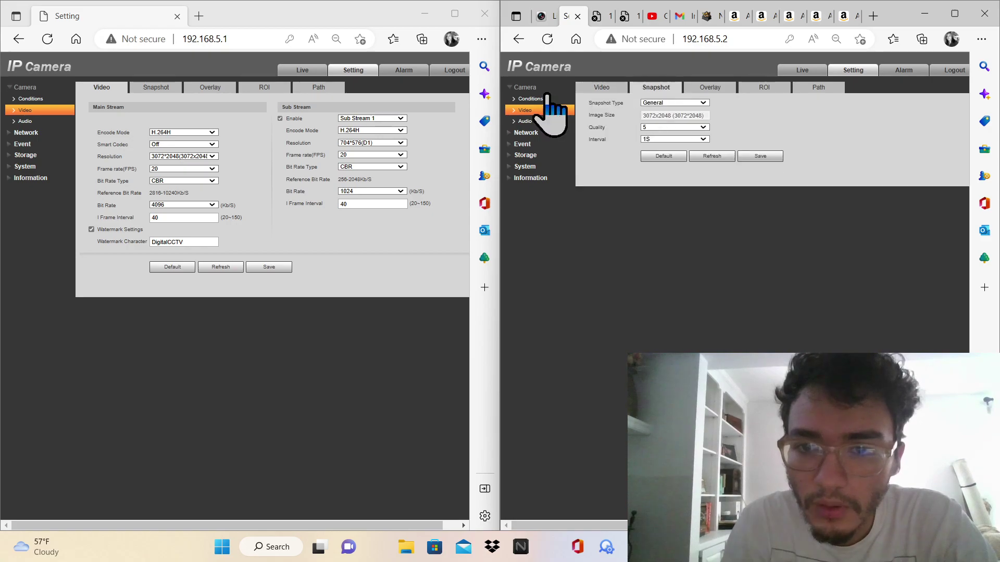
left_click(162, 90)
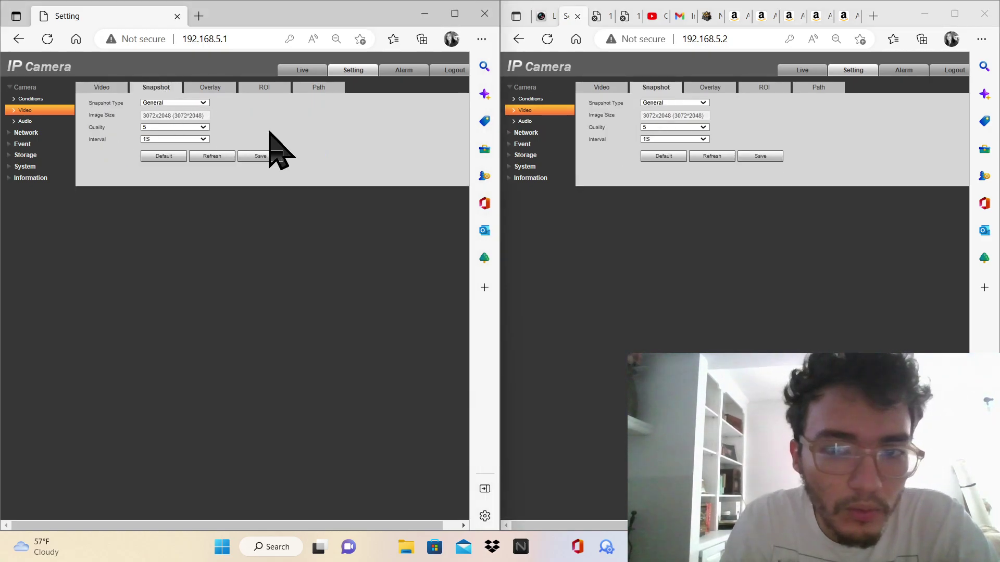
left_click(229, 92)
left_click(264, 89)
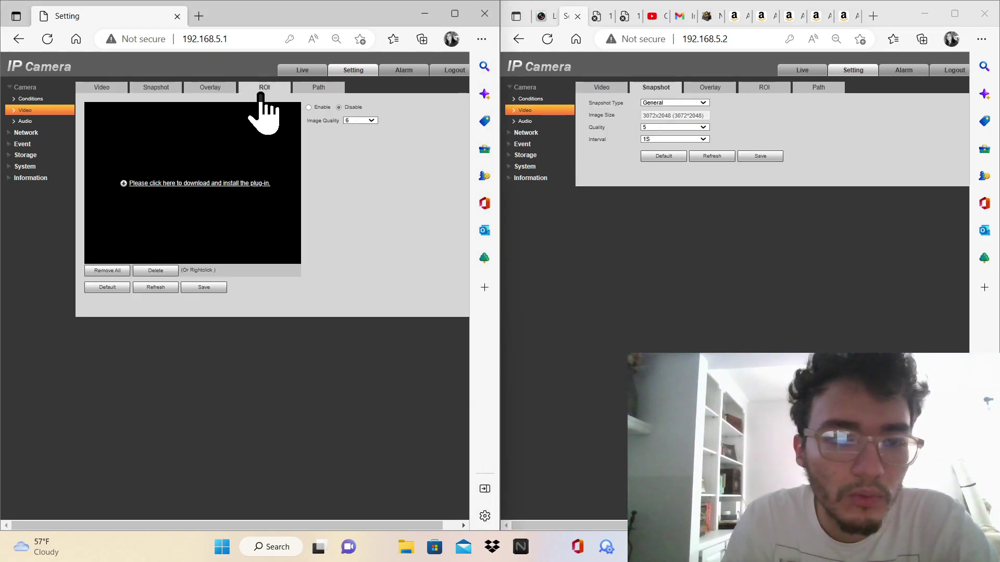
left_click(319, 88)
left_click(47, 122)
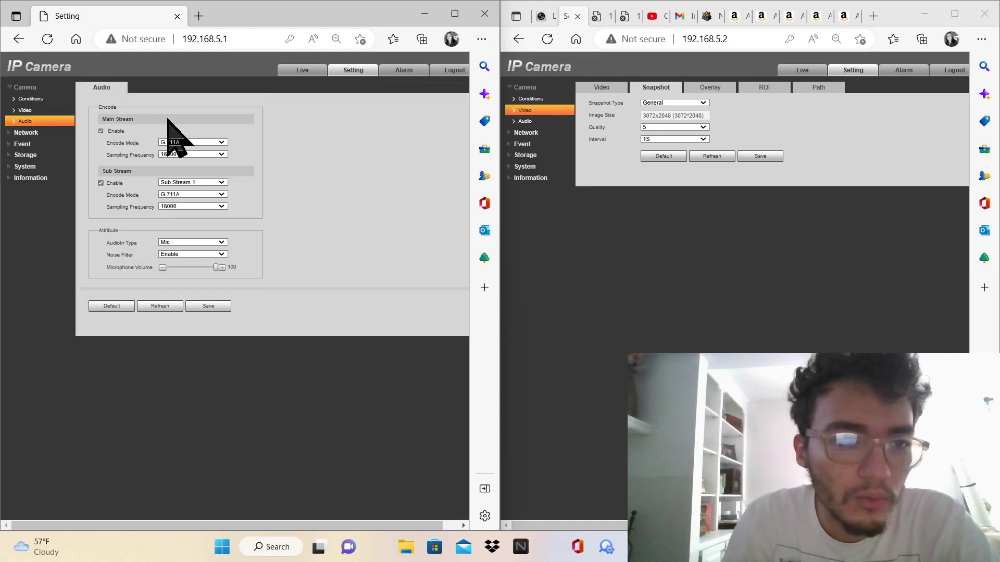
left_click(526, 121)
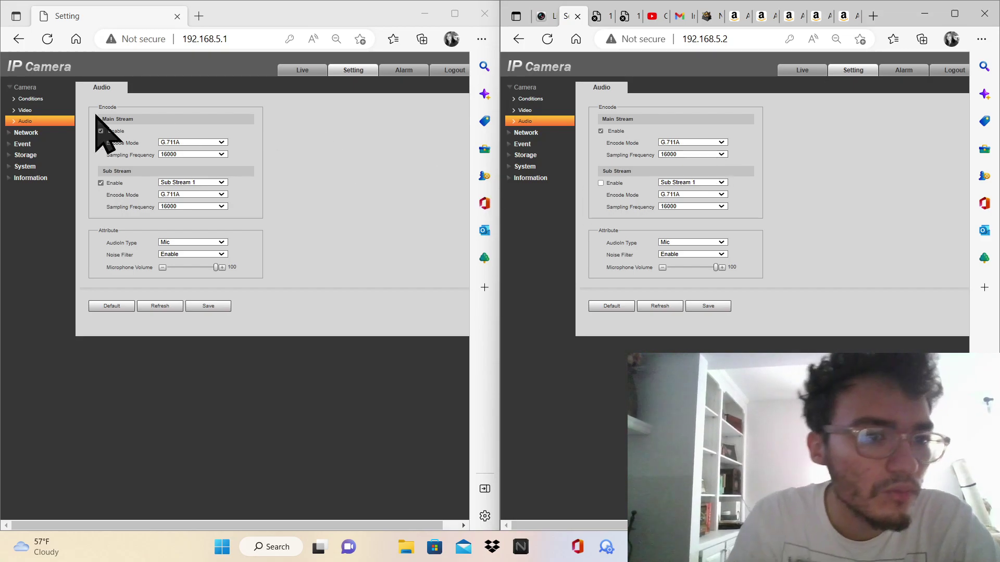
left_click(49, 134)
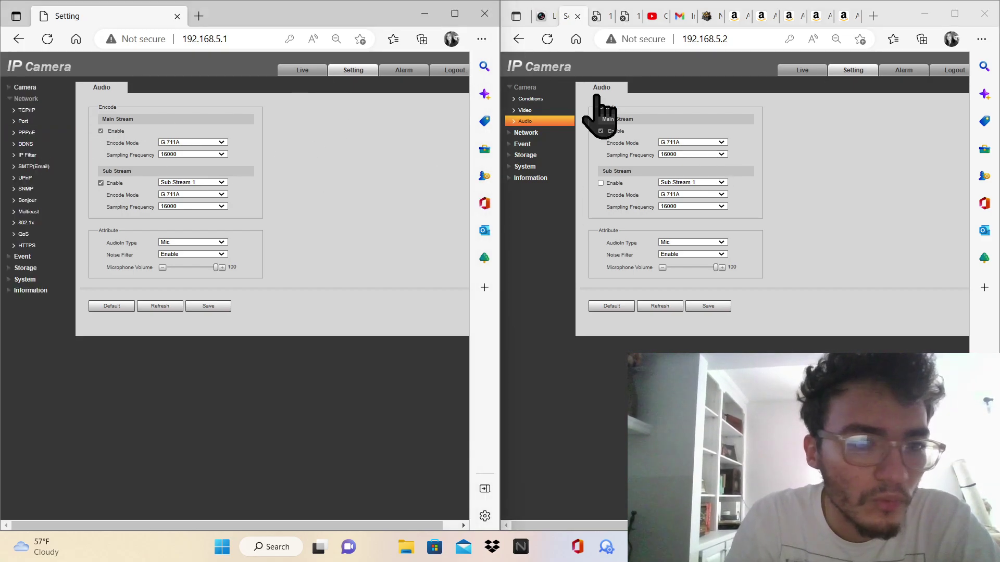
left_click(537, 132)
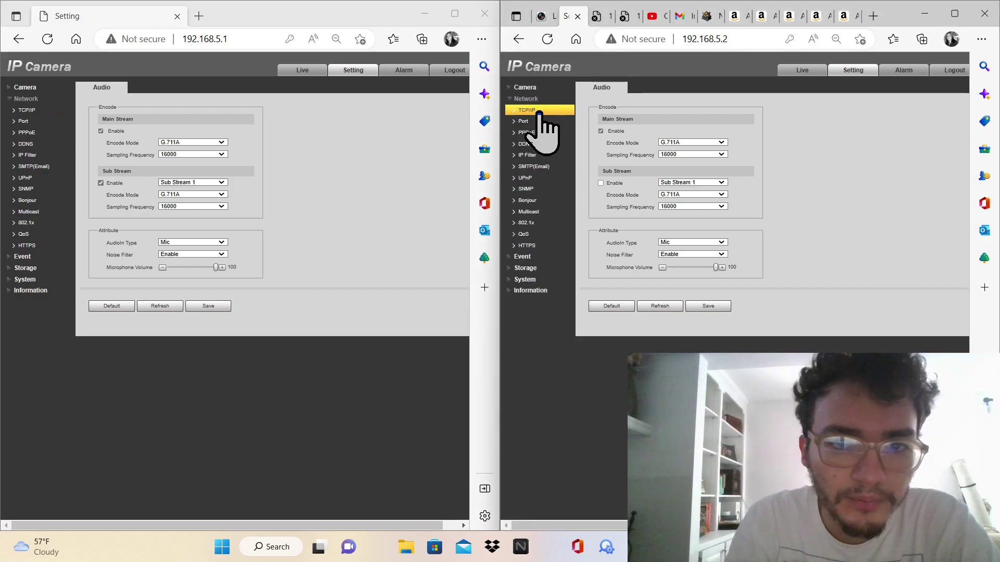
Browse 192.168.5.1's TCP/IP, Port, PPPoE, DDNS and SMTP pages, and 192.168.5.2's DDNS page
left_click(27, 110)
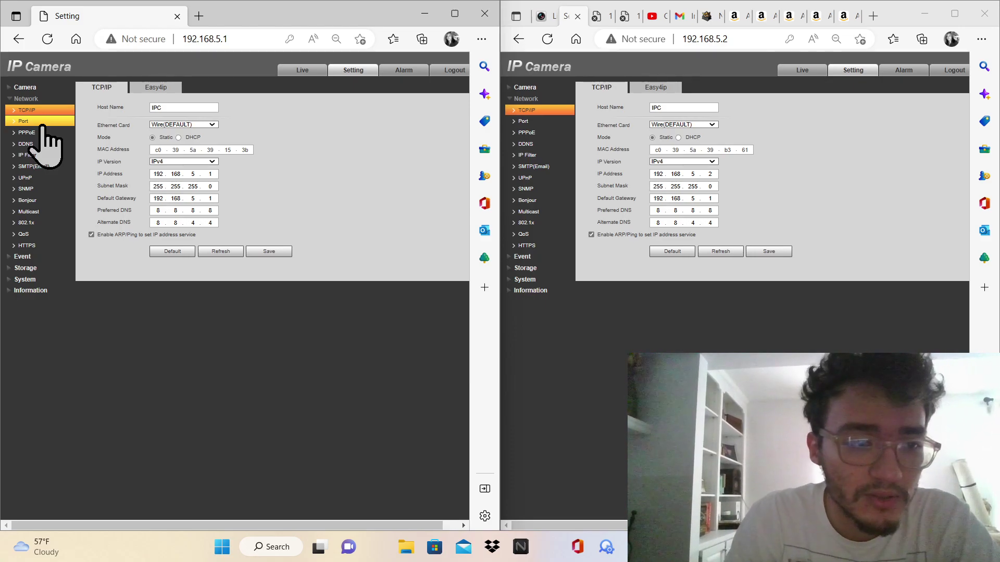
left_click(39, 124)
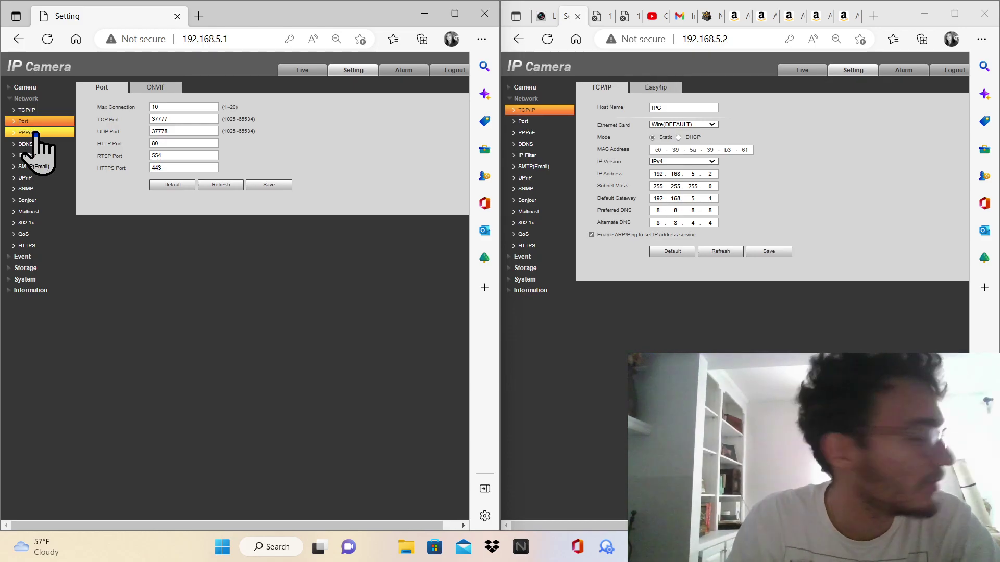
left_click(35, 133)
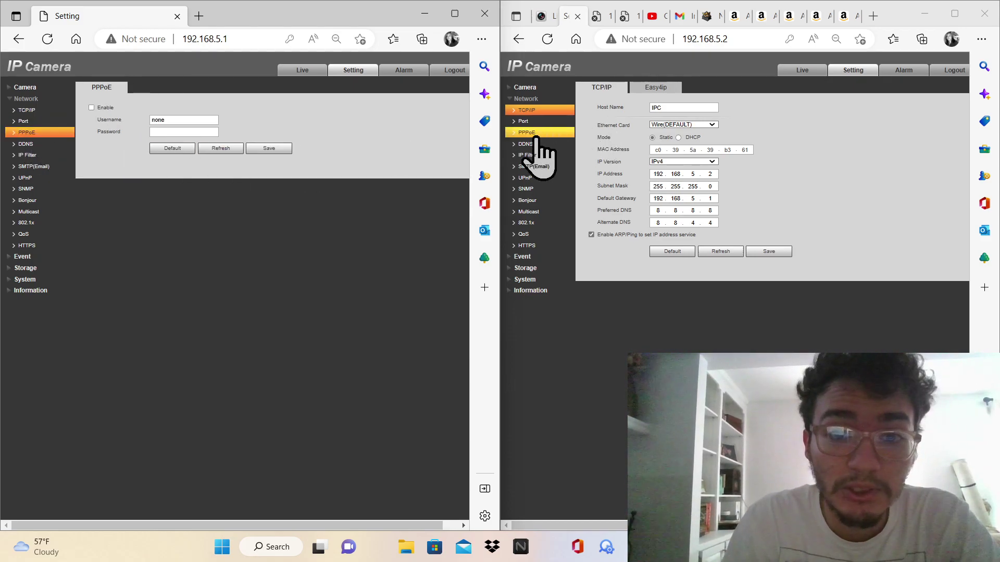
left_click(530, 144)
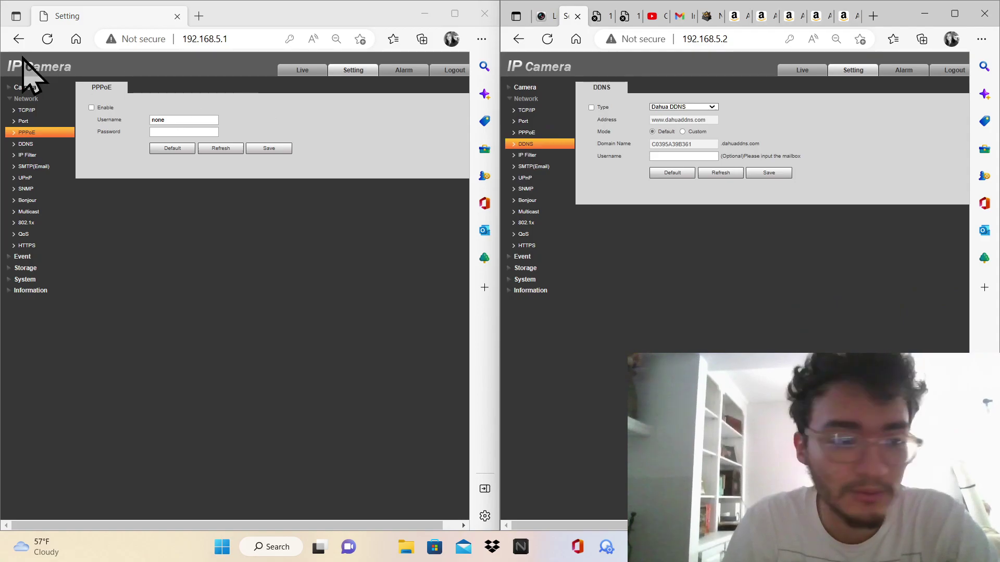
left_click(27, 144)
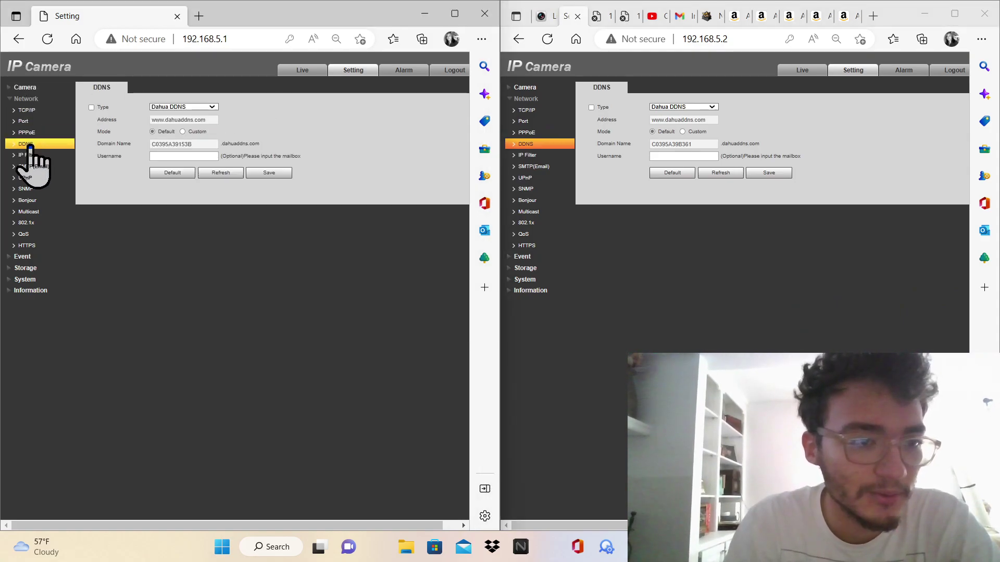
left_click(24, 167)
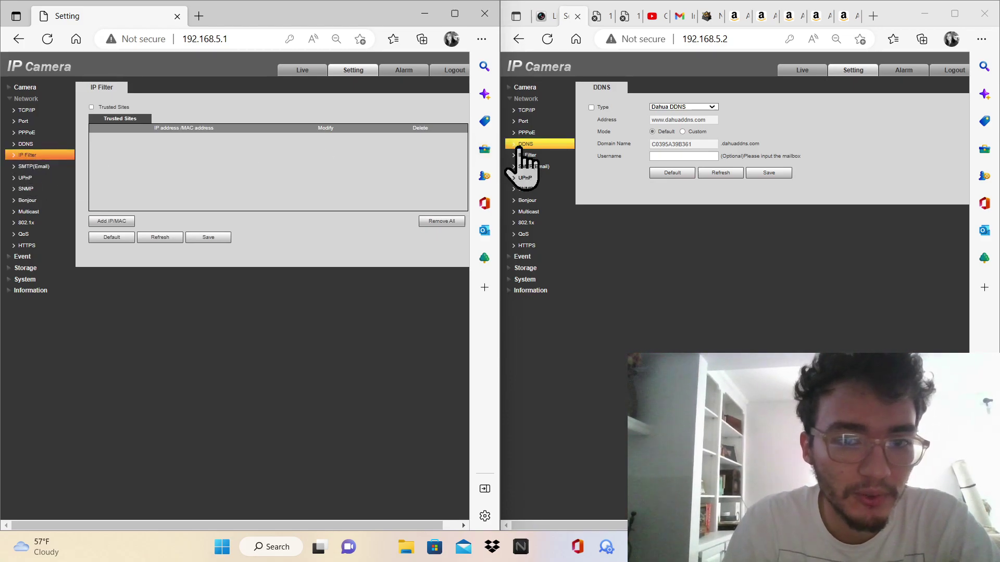
On 192.168.5.2, look through Camera > Audio, then open Network > TCP/IP
left_click(526, 99)
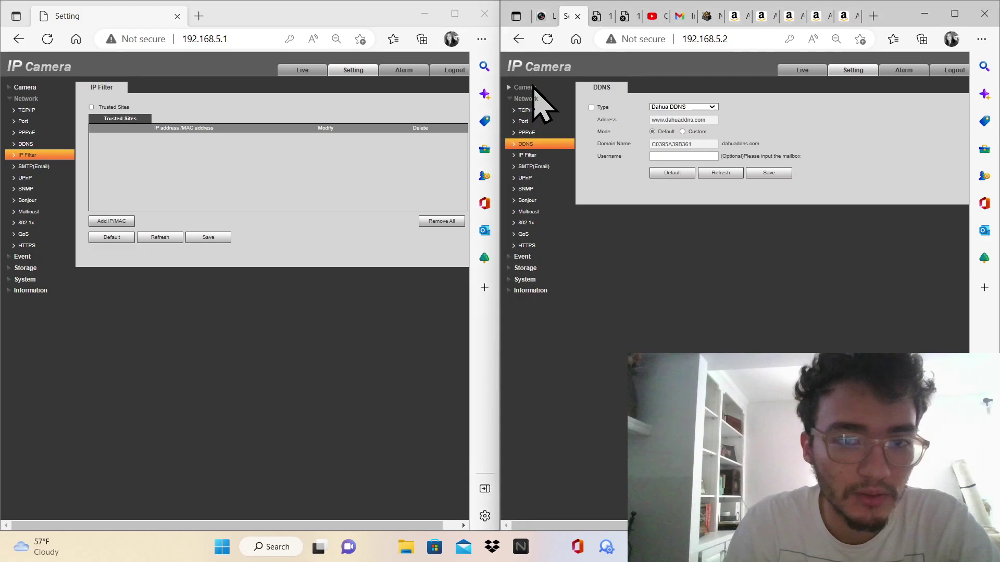
left_click(524, 86)
left_click(531, 120)
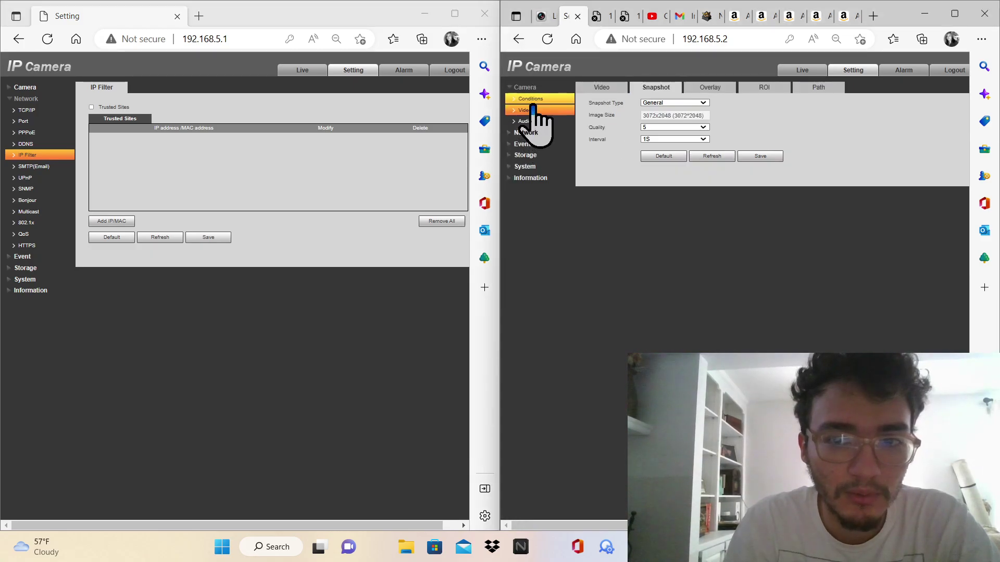
left_click(531, 133)
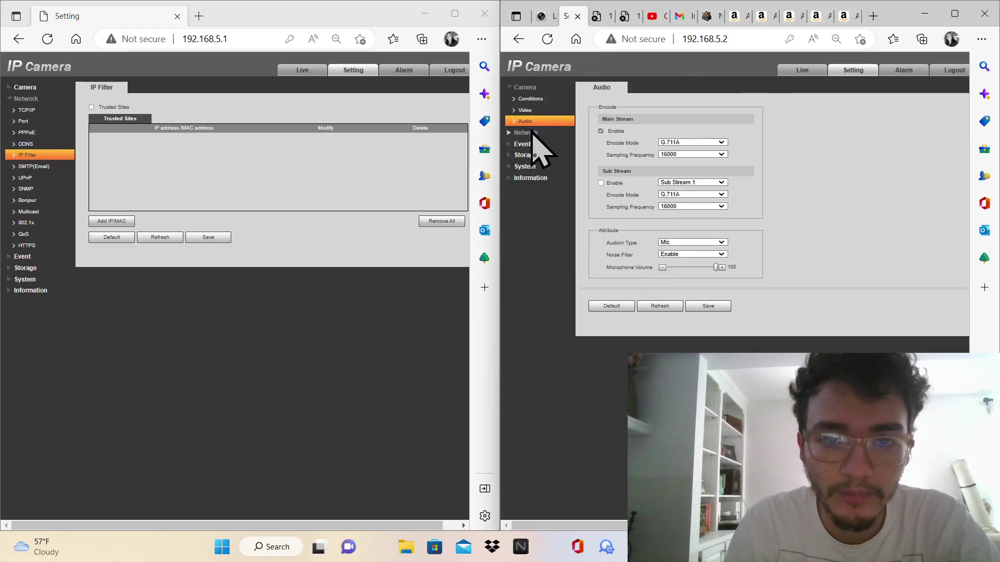
left_click(539, 256)
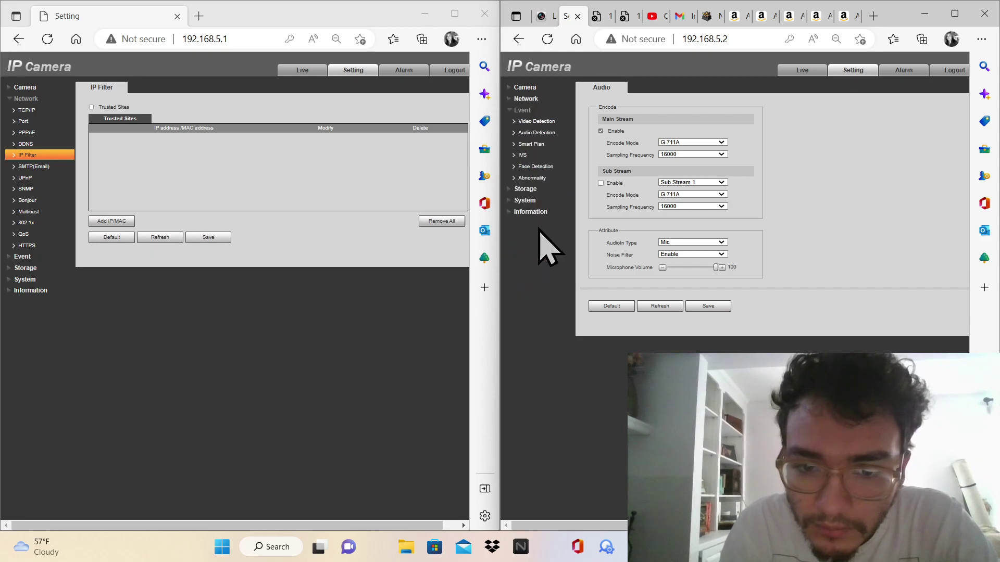
left_click(531, 100)
left_click(537, 111)
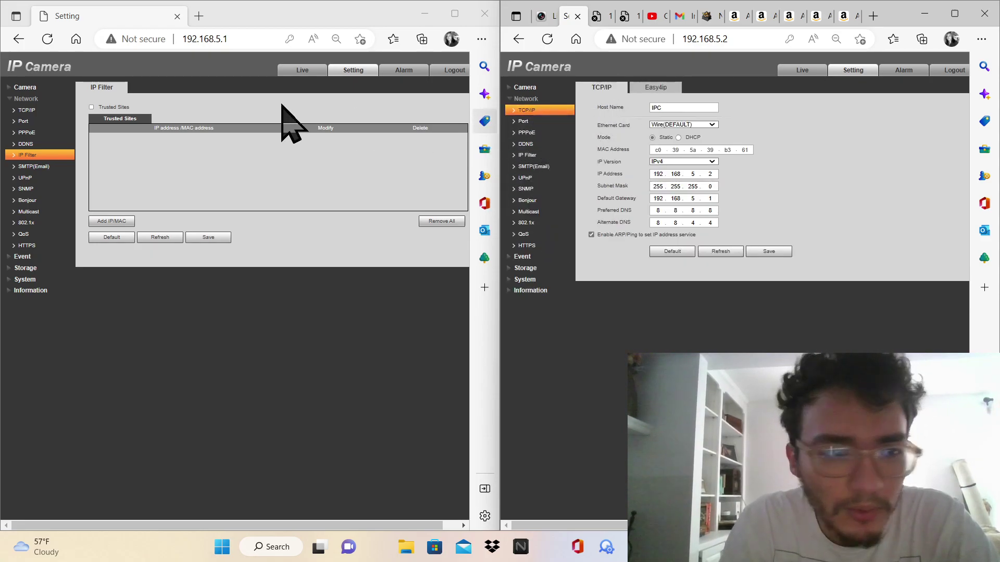
On 192.168.5.1, step back through the network pages and open Port settings
left_click(57, 165)
left_click(49, 154)
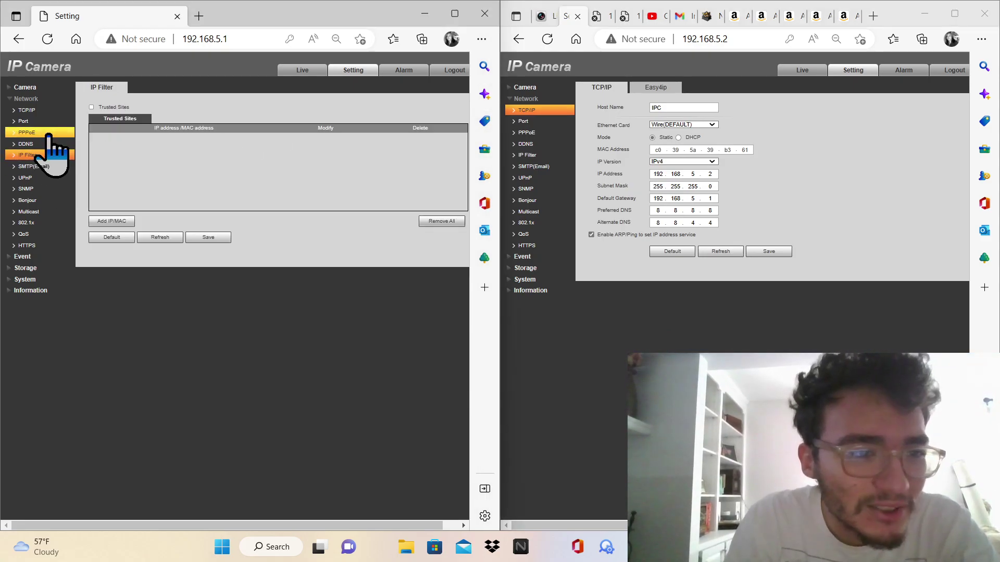
left_click(46, 132)
left_click(46, 111)
left_click(45, 121)
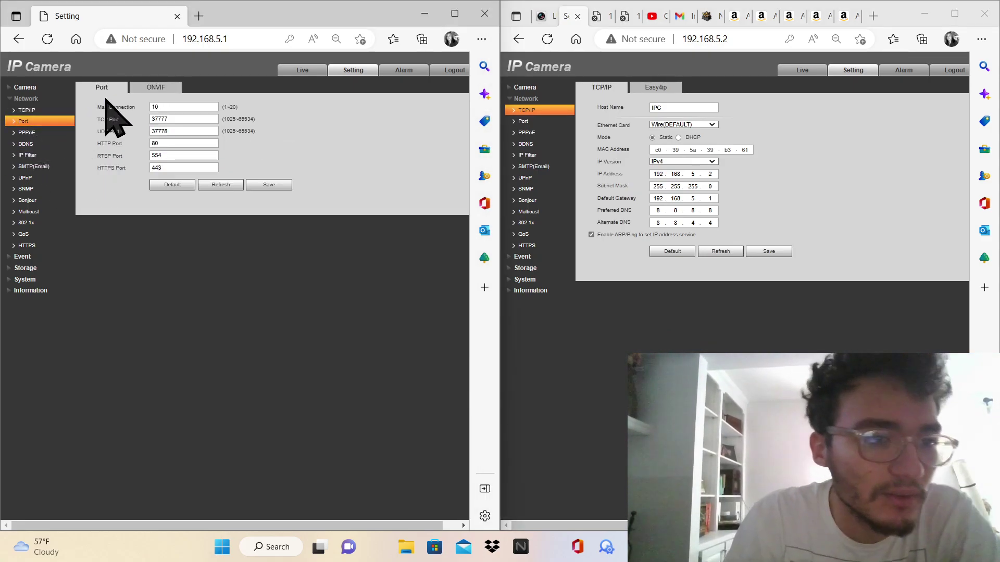
Save ONVIF authentication On for both 192.168.5.1 and 192.168.5.2
left_click(542, 122)
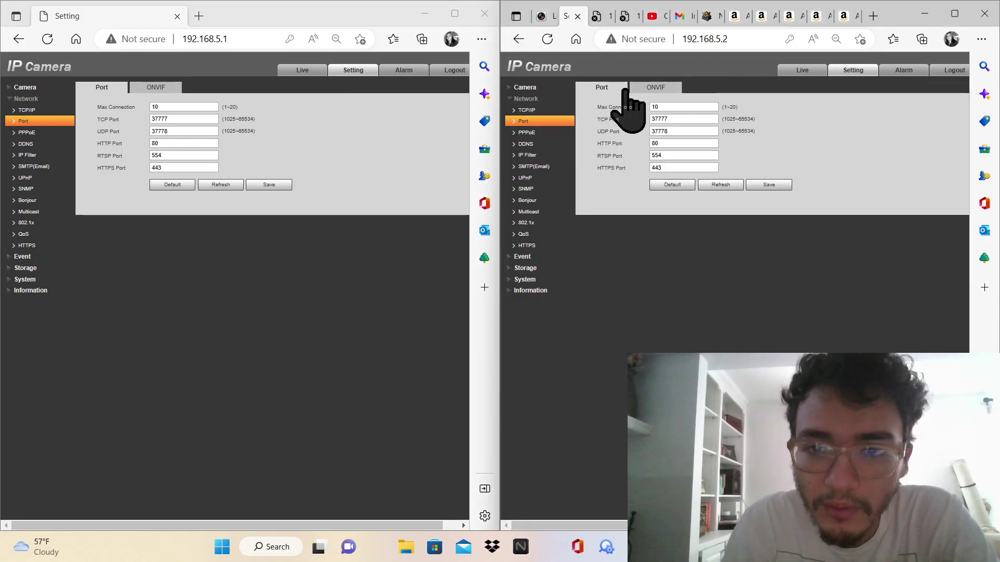
left_click(637, 89)
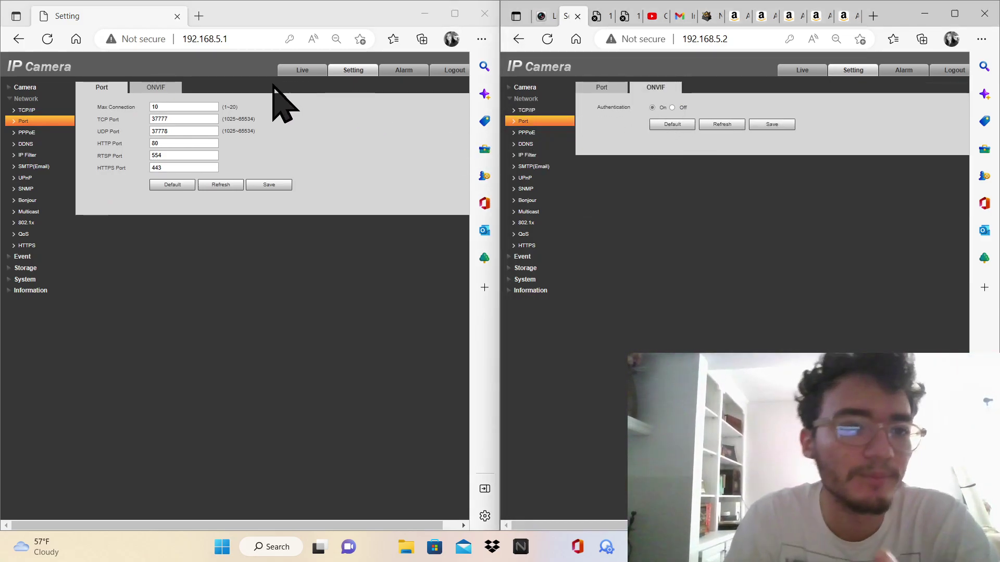
left_click(173, 87)
left_click(286, 125)
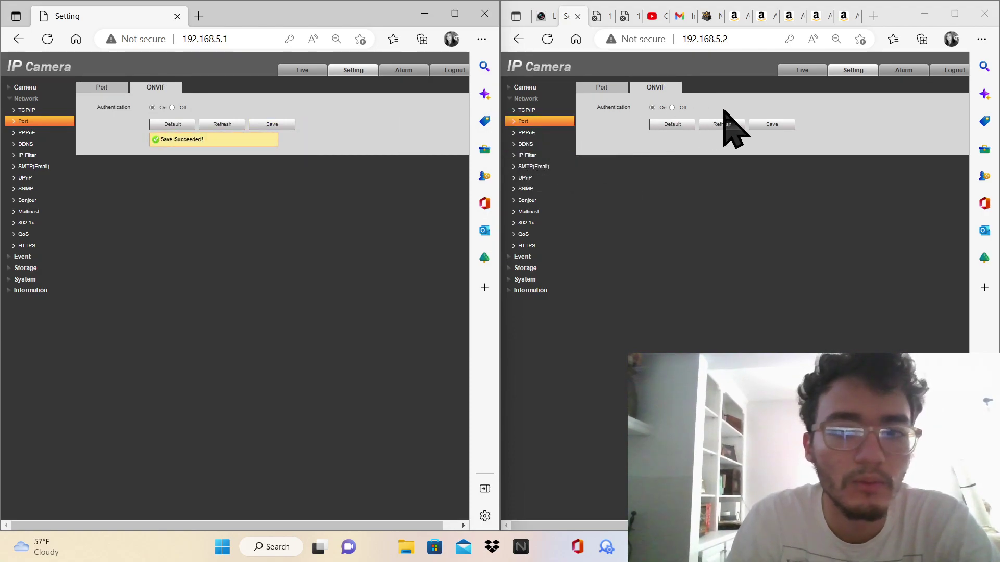
left_click(766, 123)
left_click(767, 125)
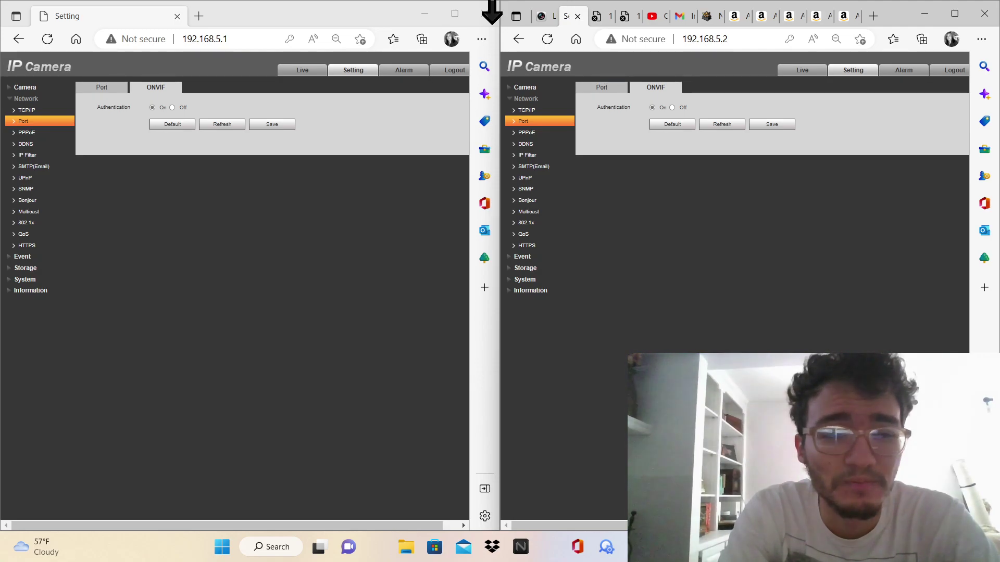
Browse IP filter, SMTP, UPnP, SNMP and Bonjour pages, then open Multicast on both cameras
left_click(63, 155)
left_click(552, 155)
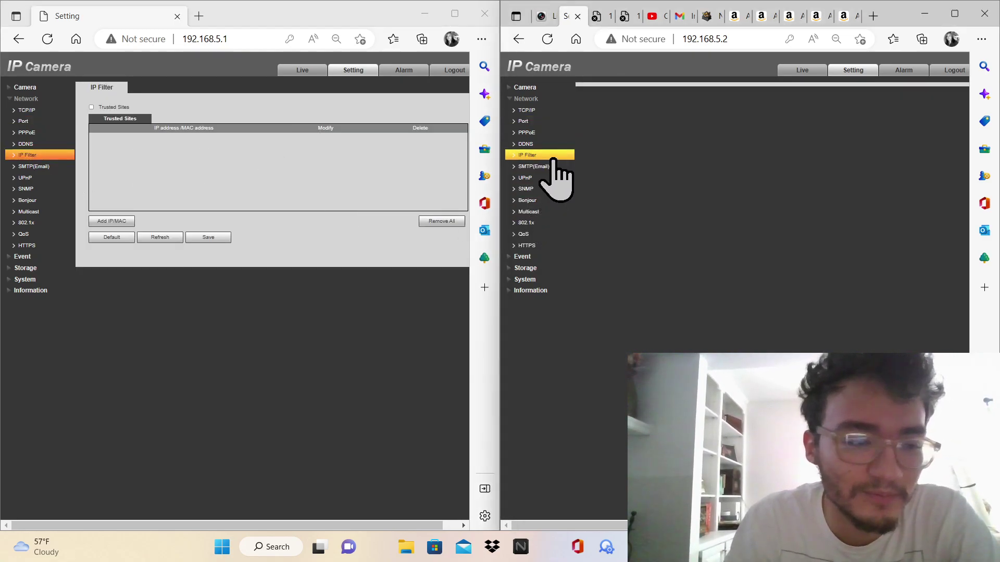
left_click(41, 167)
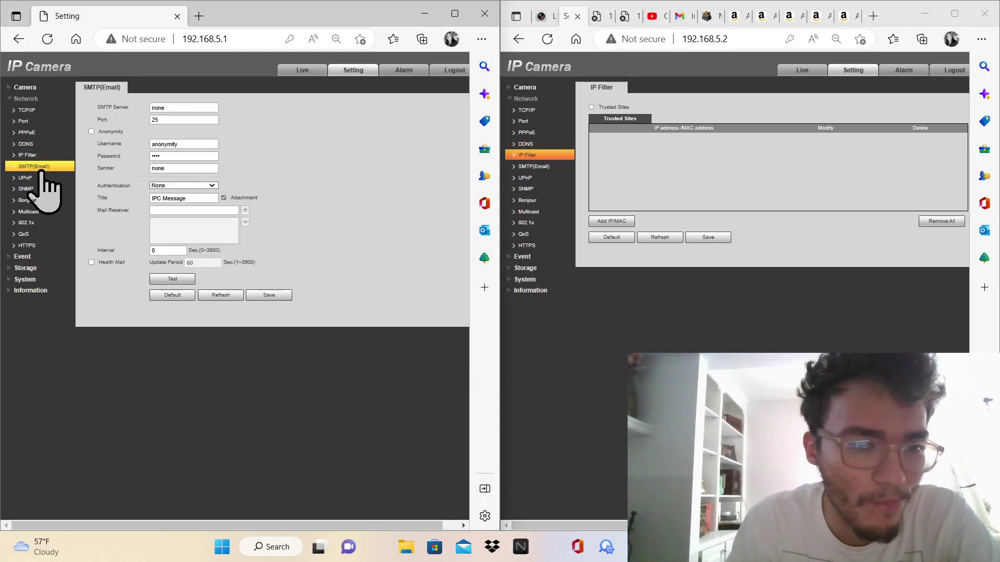
left_click(27, 178)
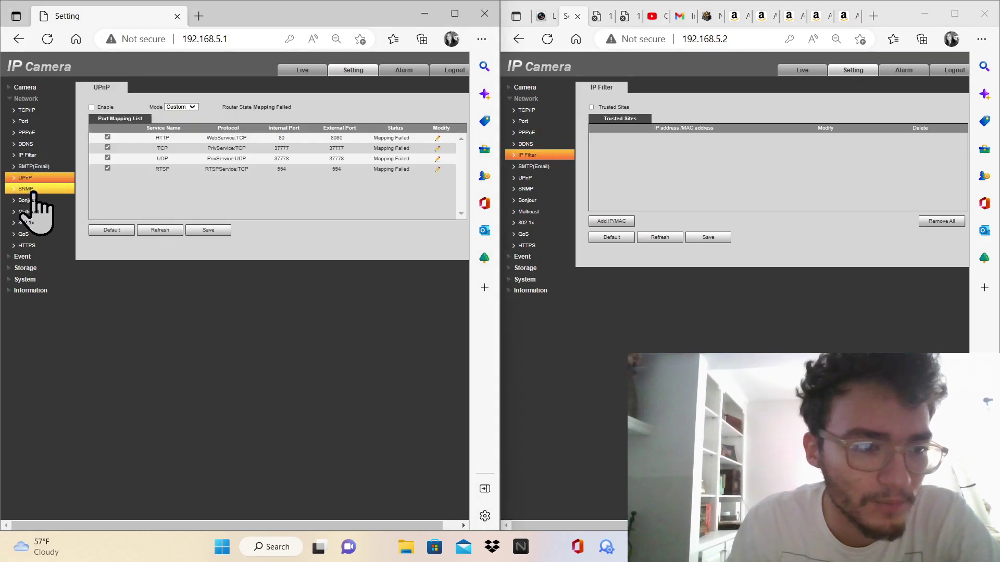
left_click(32, 190)
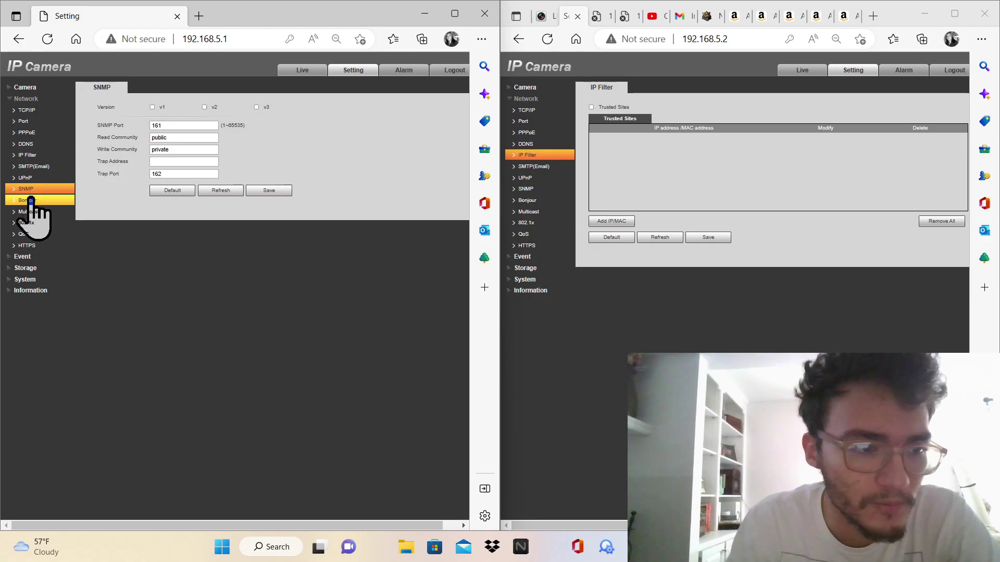
left_click(32, 200)
left_click(31, 212)
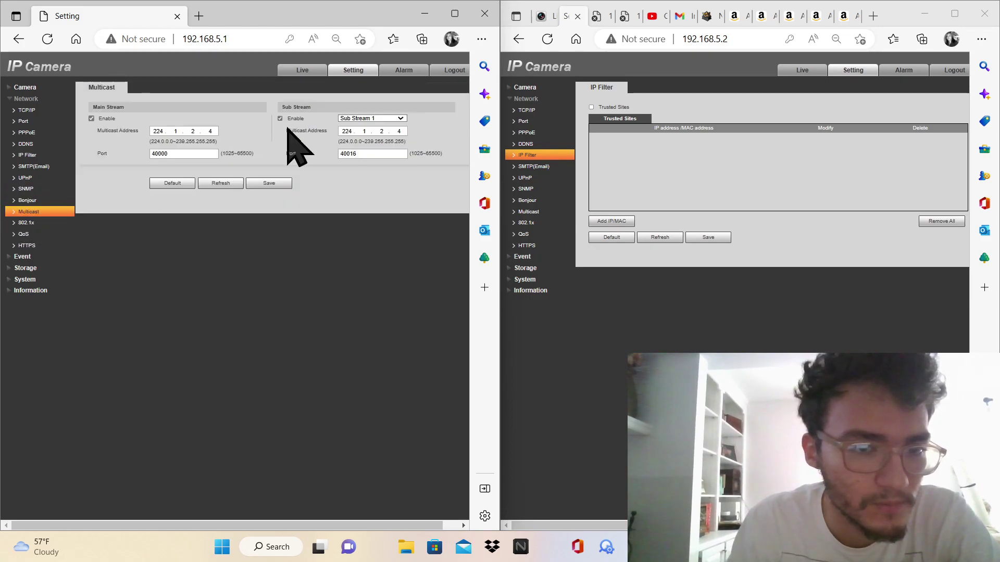
left_click(553, 212)
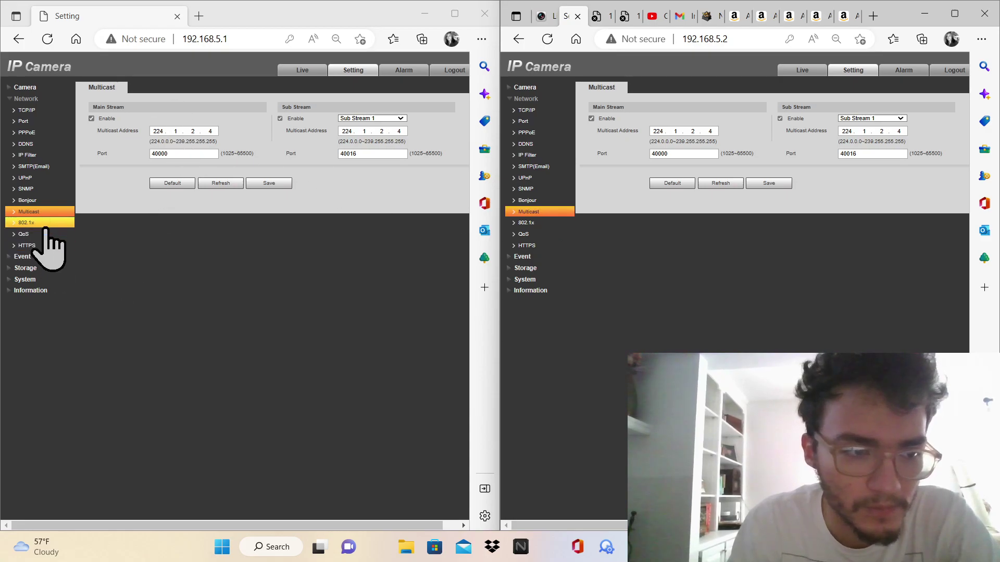
Look through 192.168.5.1's 802.1x, QoS, HTTPS, Event, Storage and Motion Detection pages
left_click(45, 224)
left_click(42, 234)
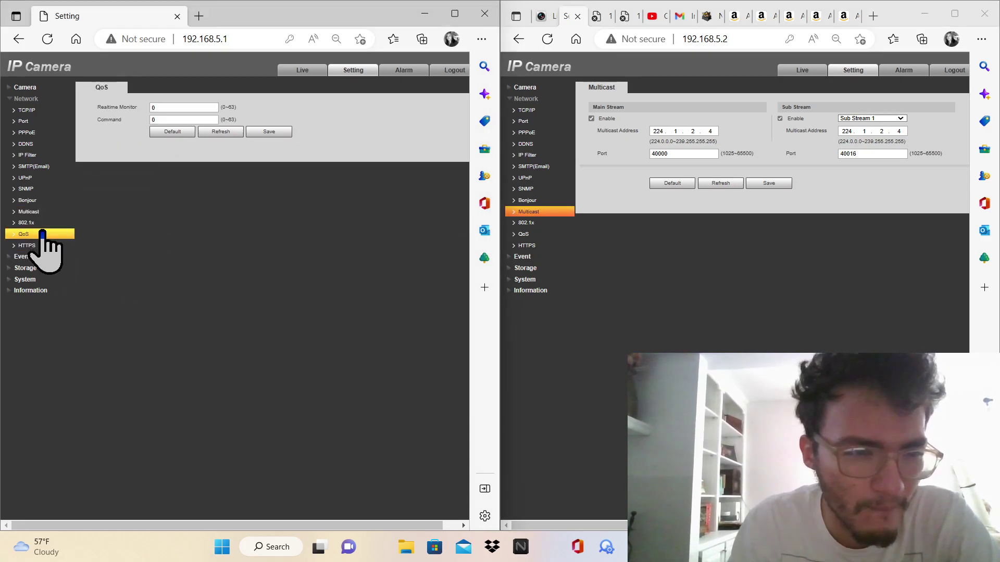
left_click(36, 245)
left_click(37, 257)
left_click(29, 189)
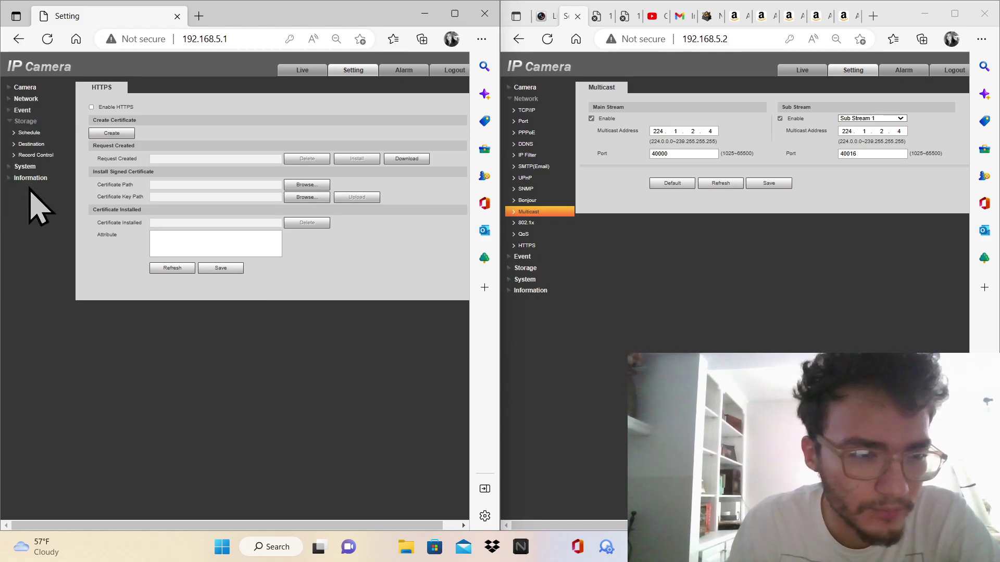
left_click(41, 122)
left_click(41, 110)
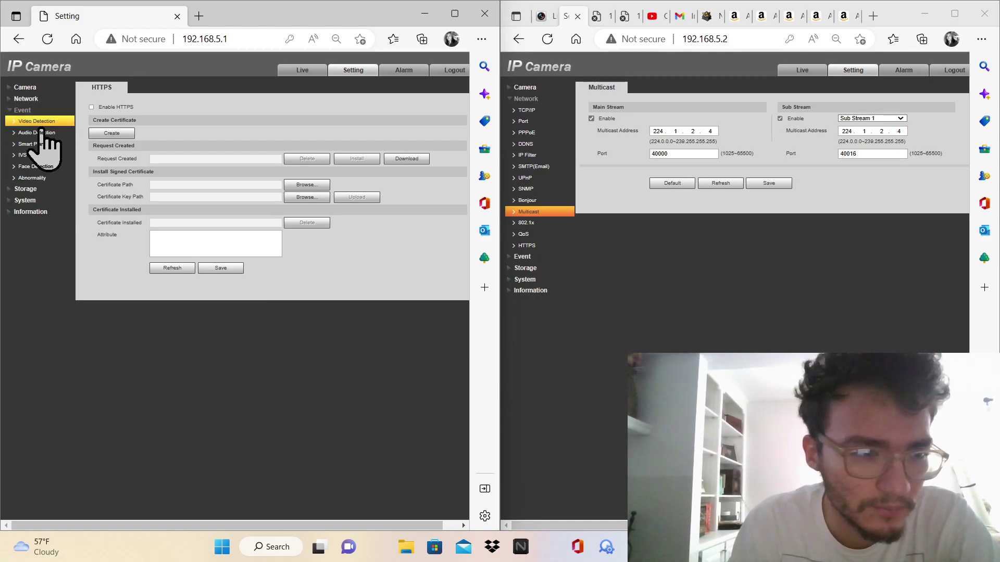
Return through 192.168.5.1's HTTPS, IP filter, PPPoE, Port and TCP/IP pages to Multicast
left_click(37, 99)
left_click(31, 246)
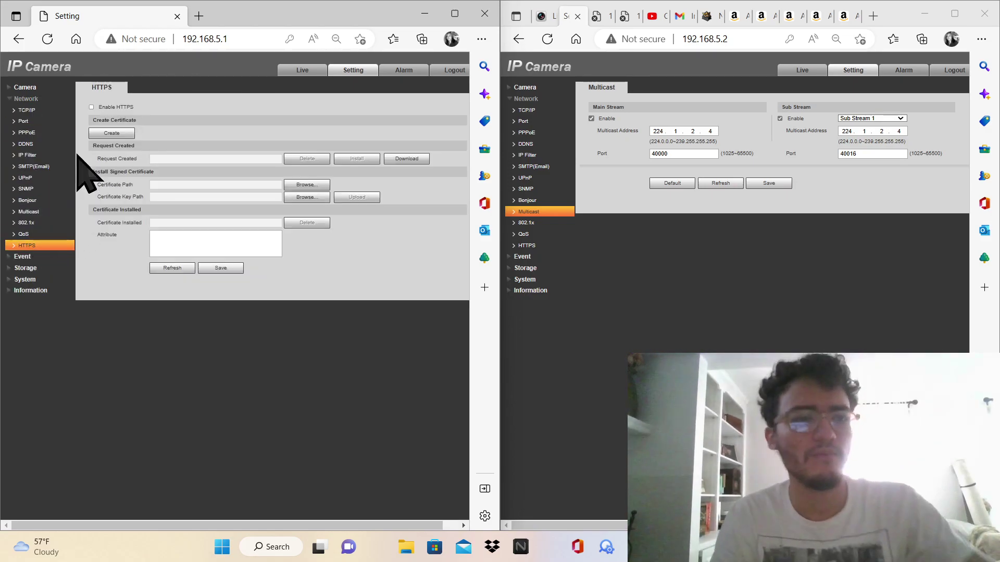
left_click(55, 155)
left_click(53, 133)
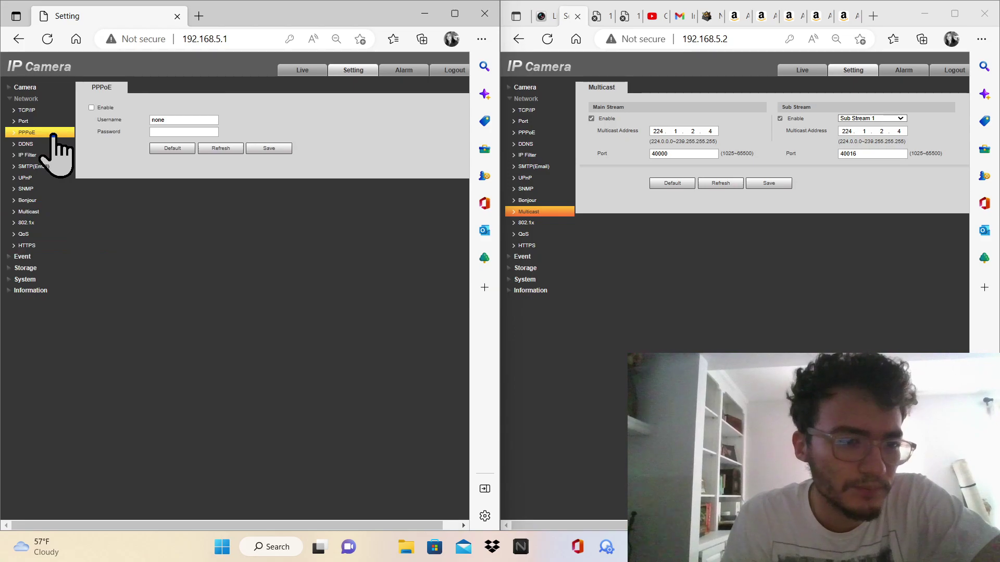
left_click(51, 122)
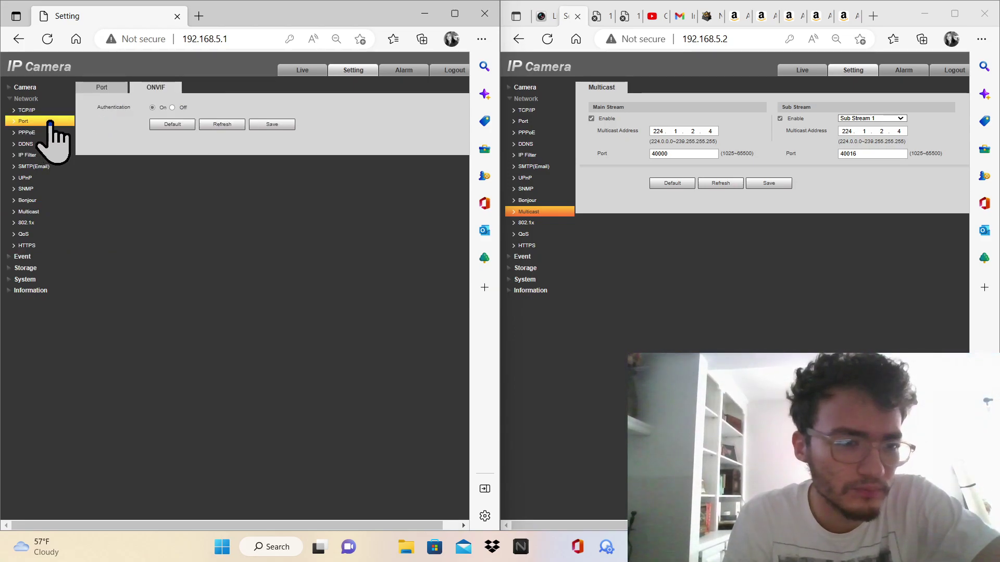
left_click(50, 112)
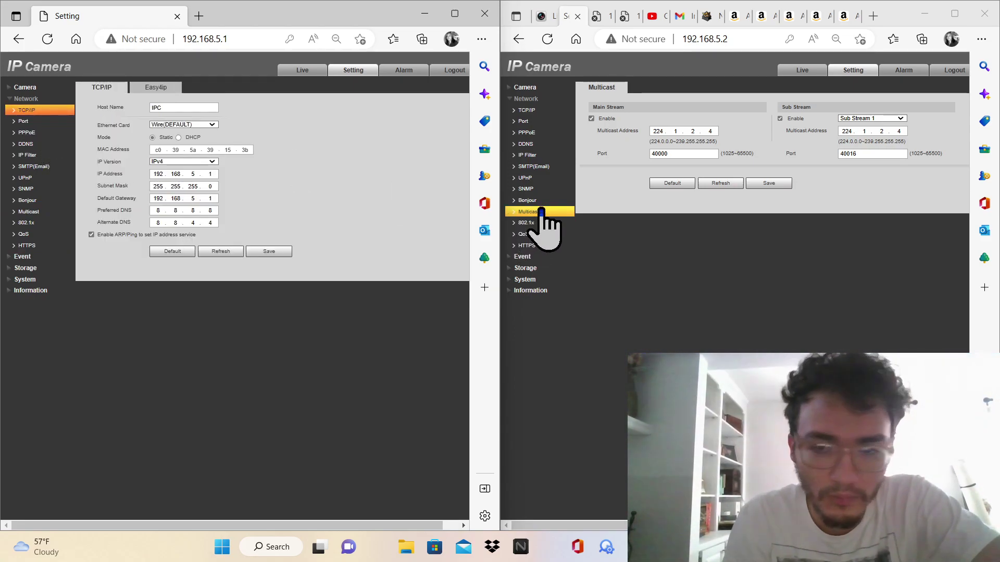
left_click(51, 212)
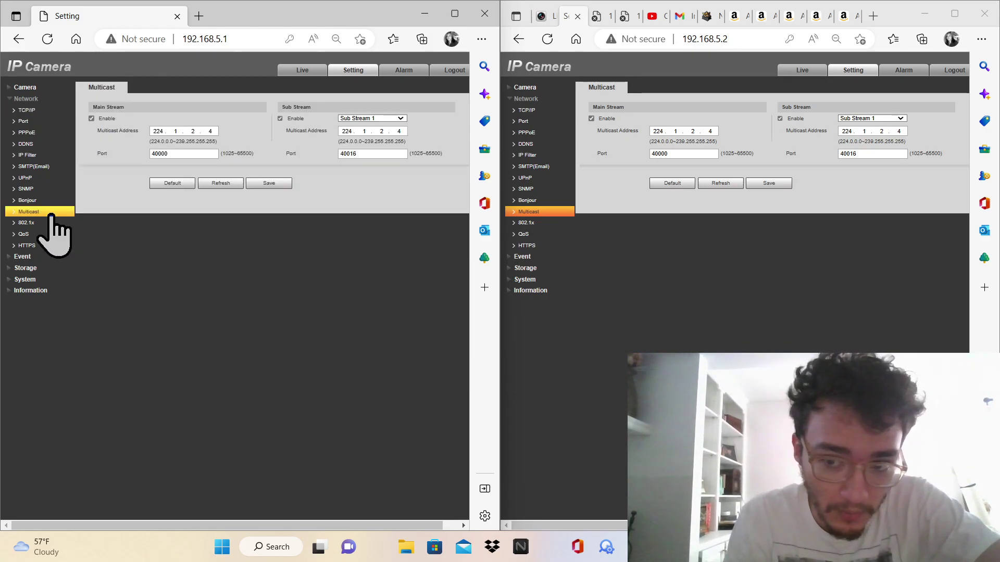
Show 192.168.5.1's Camera > Video page with its main and sub stream encoding
left_click(25, 89)
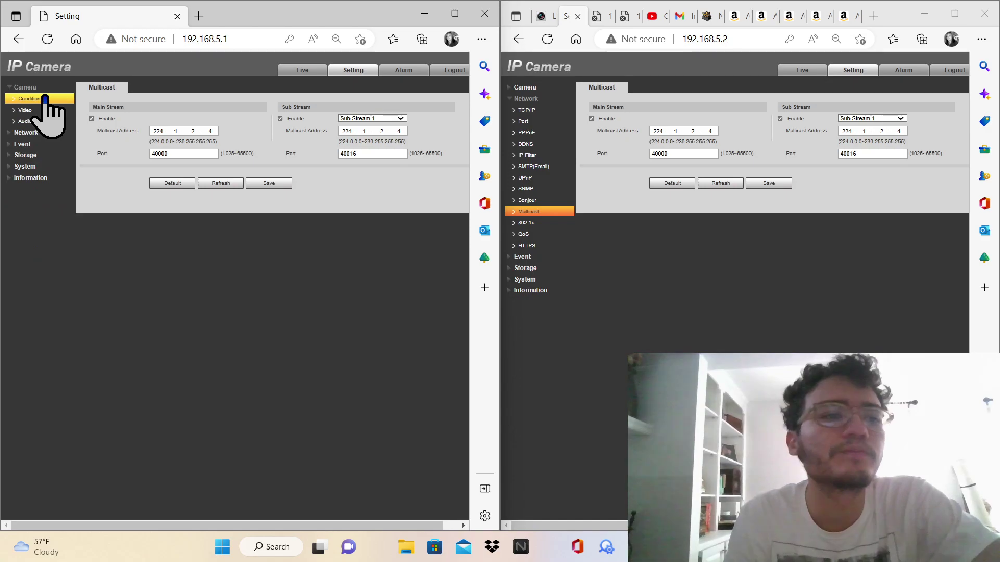
left_click(25, 121)
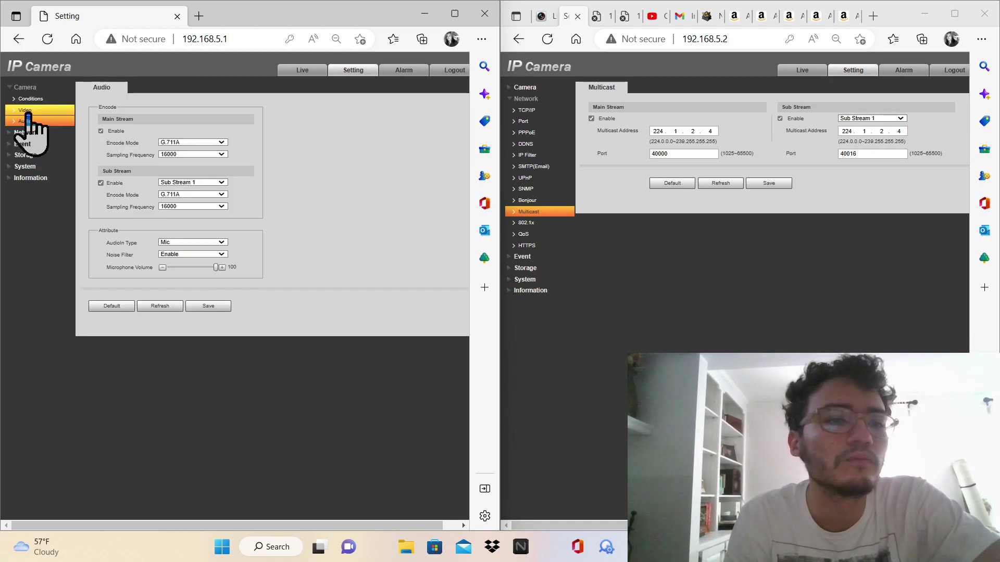
left_click(25, 111)
left_click(96, 89)
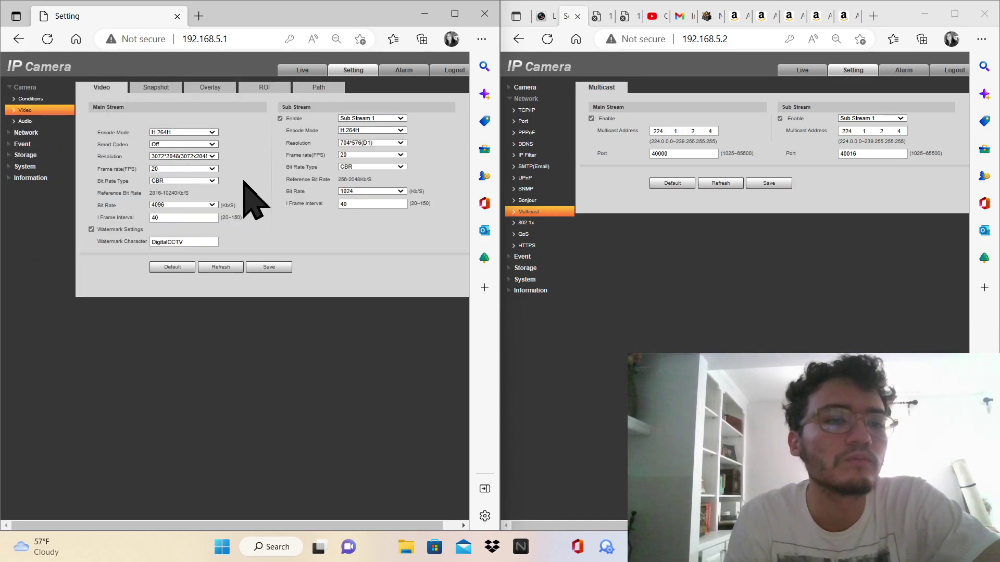
Open 192.168.5.2's Video encode page and save its video and watermark settings
left_click(552, 89)
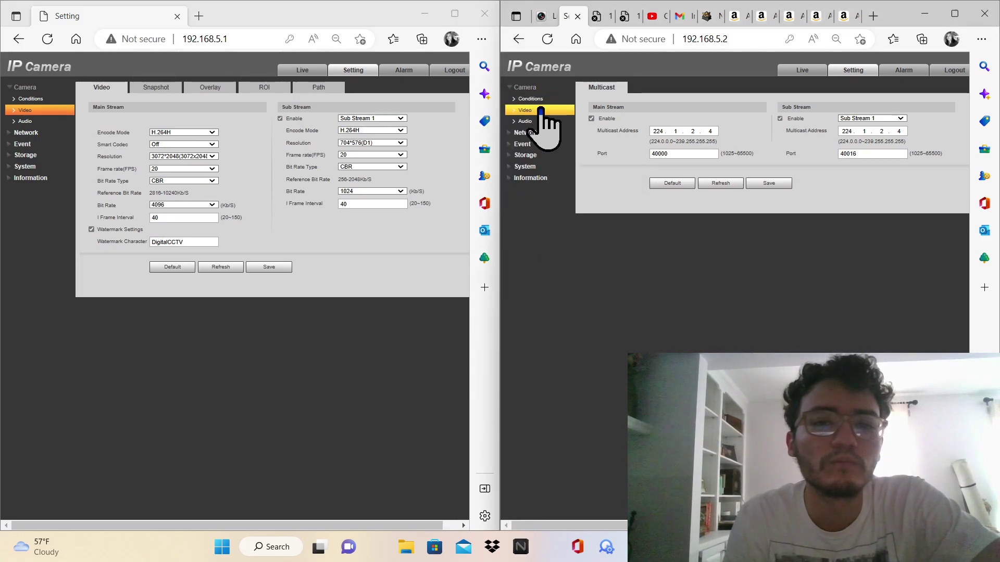
left_click(541, 112)
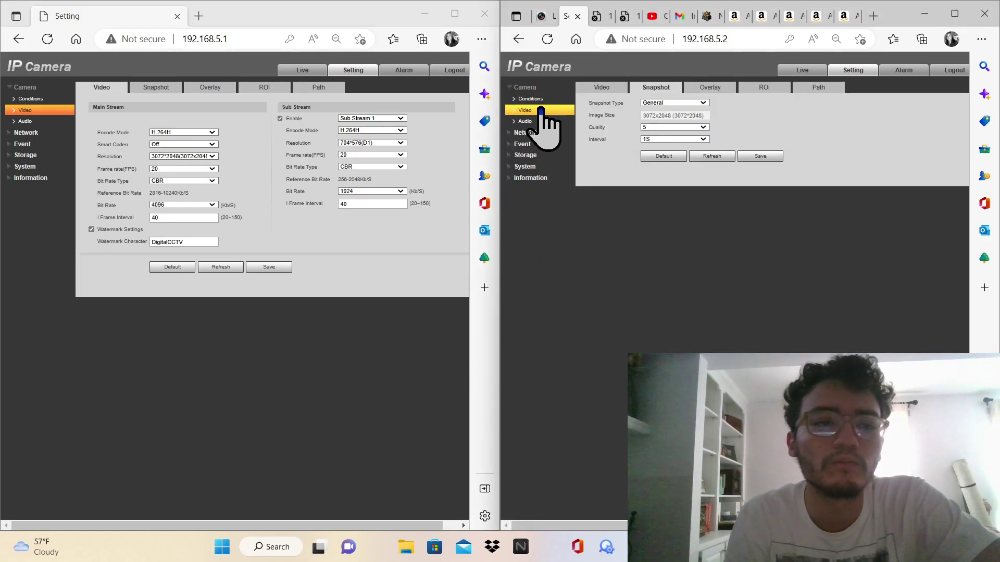
left_click(594, 87)
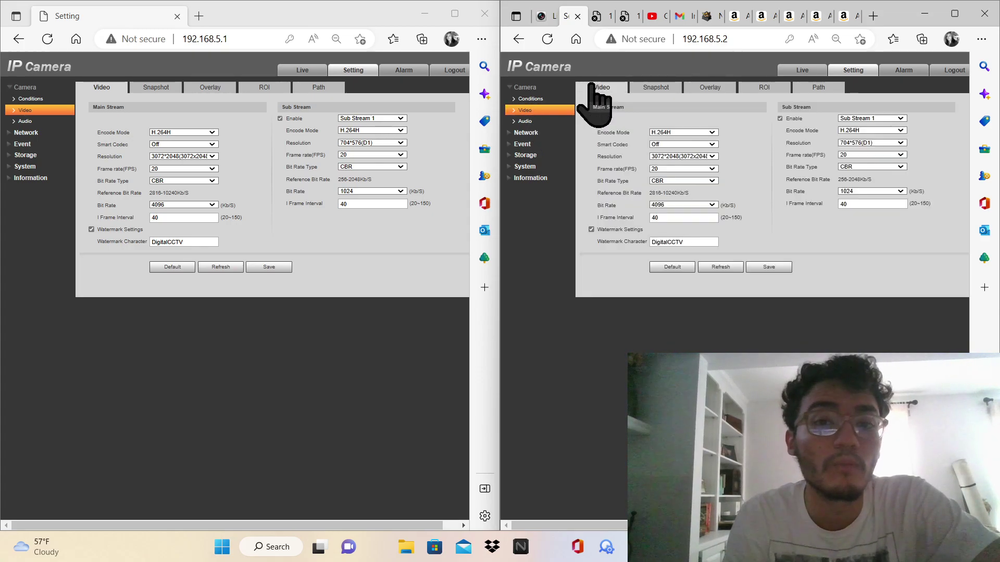
left_click(769, 267)
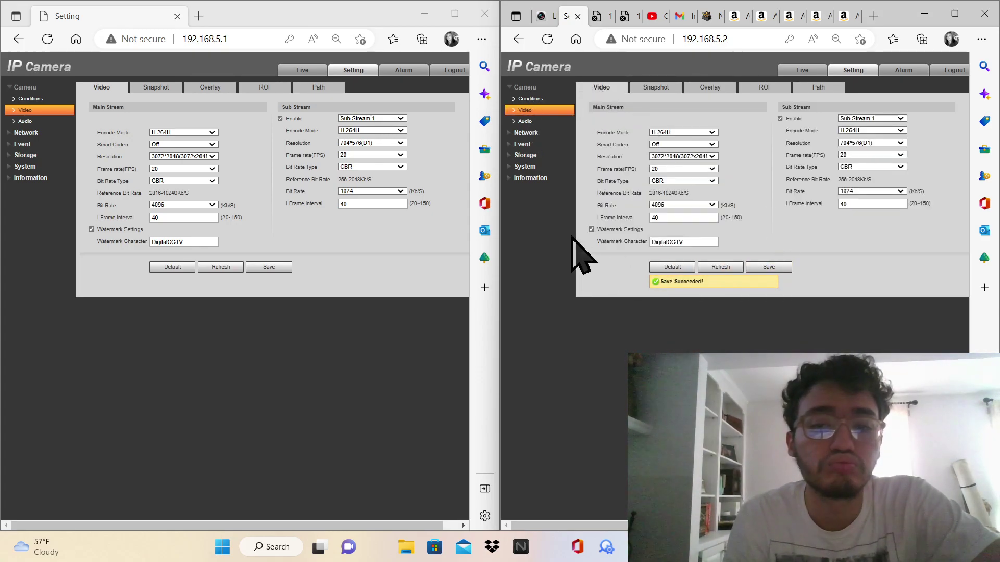
left_click(275, 268)
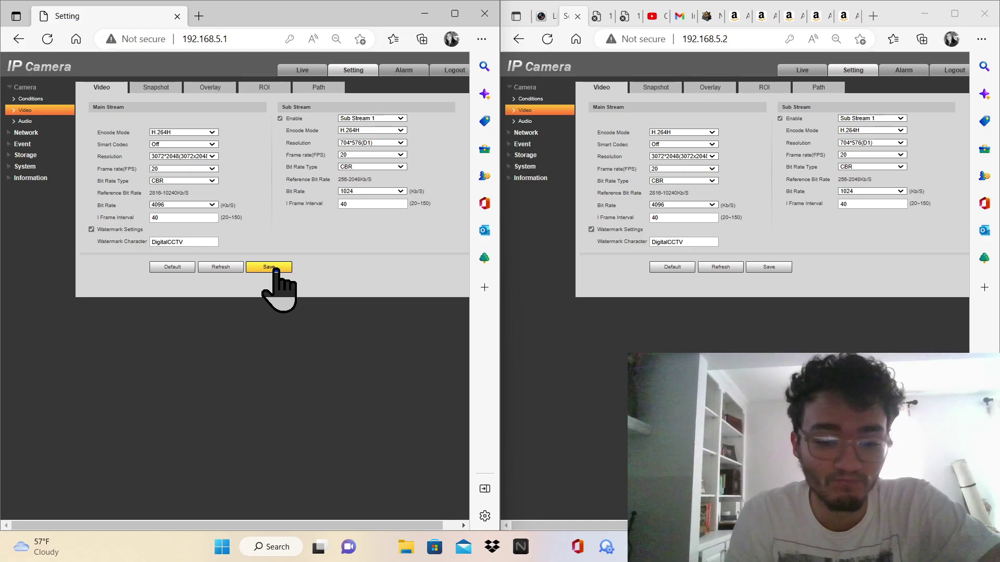
Save 192.168.5.1's video settings and reload its page back to the login screen
left_click(276, 267)
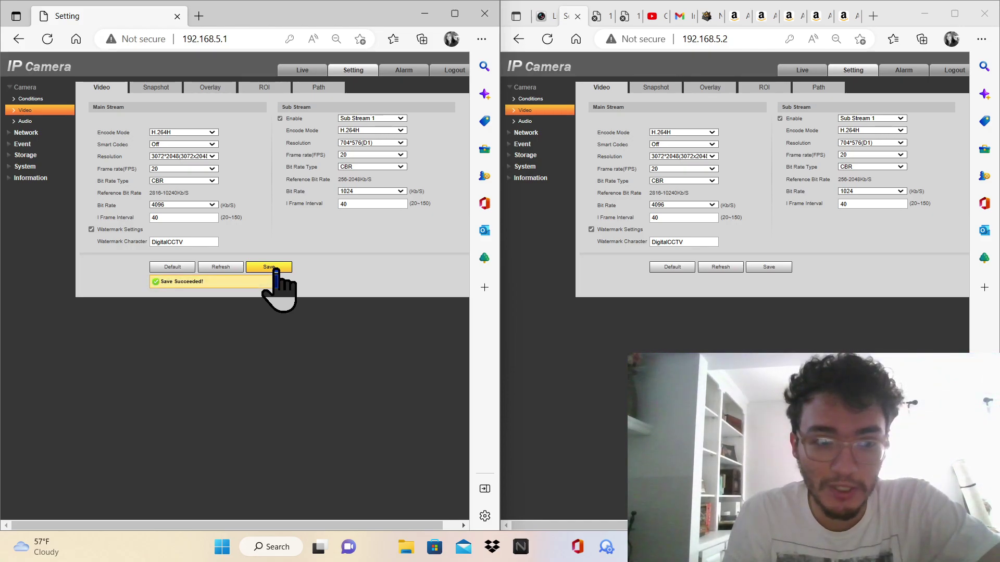
mouse_move(542, 17)
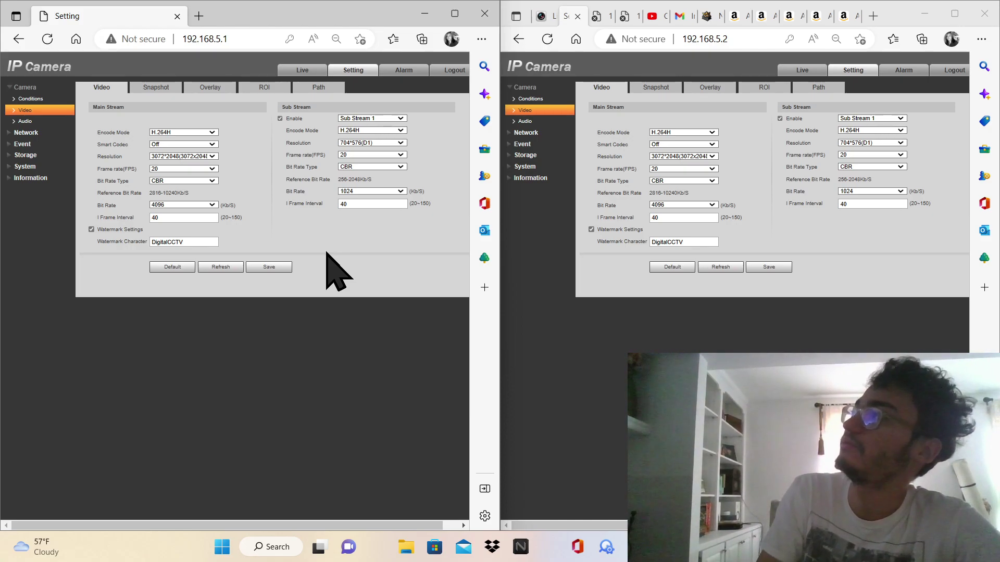
left_click(52, 40)
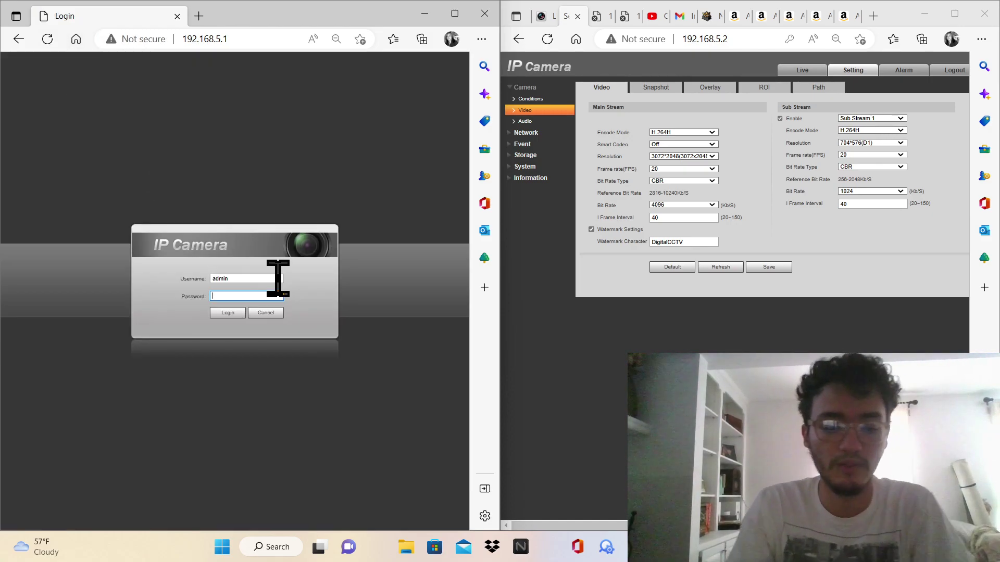
Log back into 192.168.5.1 and 192.168.5.2 with the admin password, declining to save it
type("•••••••")
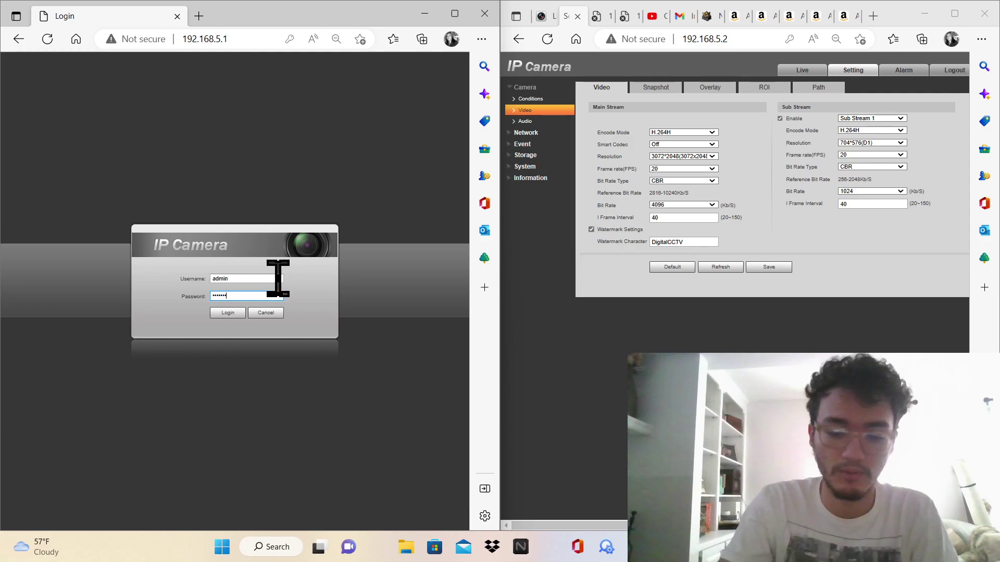
key("Return")
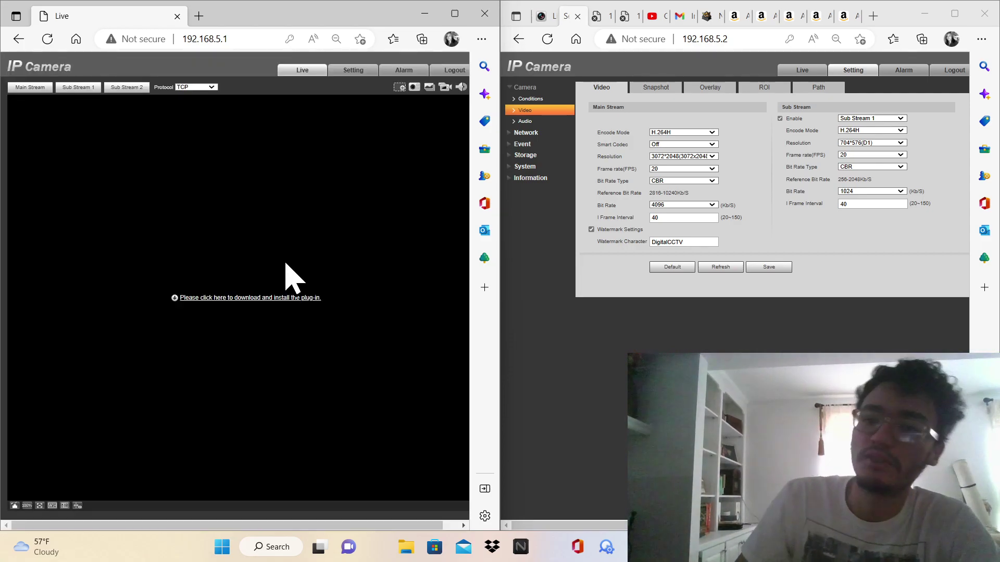
left_click(547, 39)
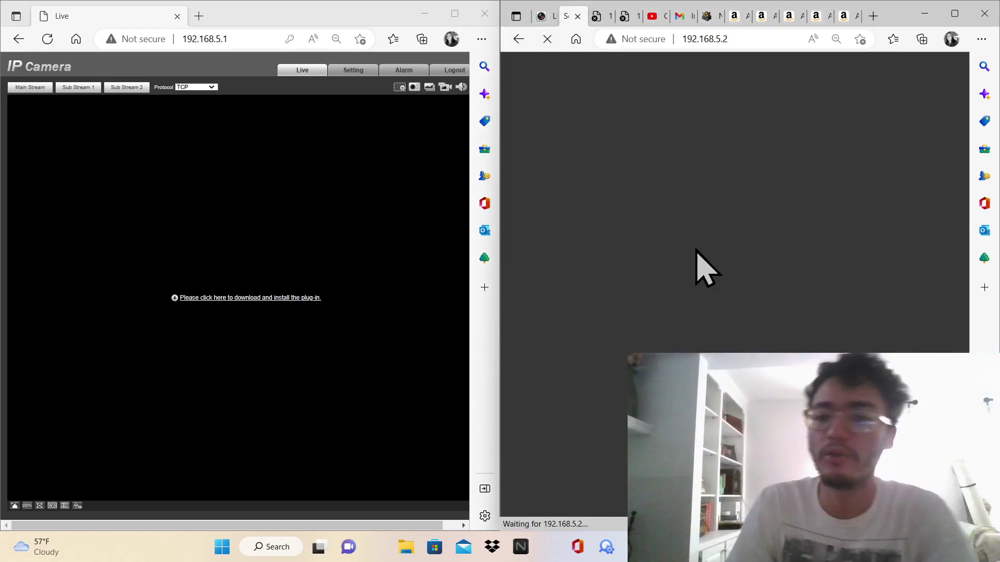
left_click(729, 296)
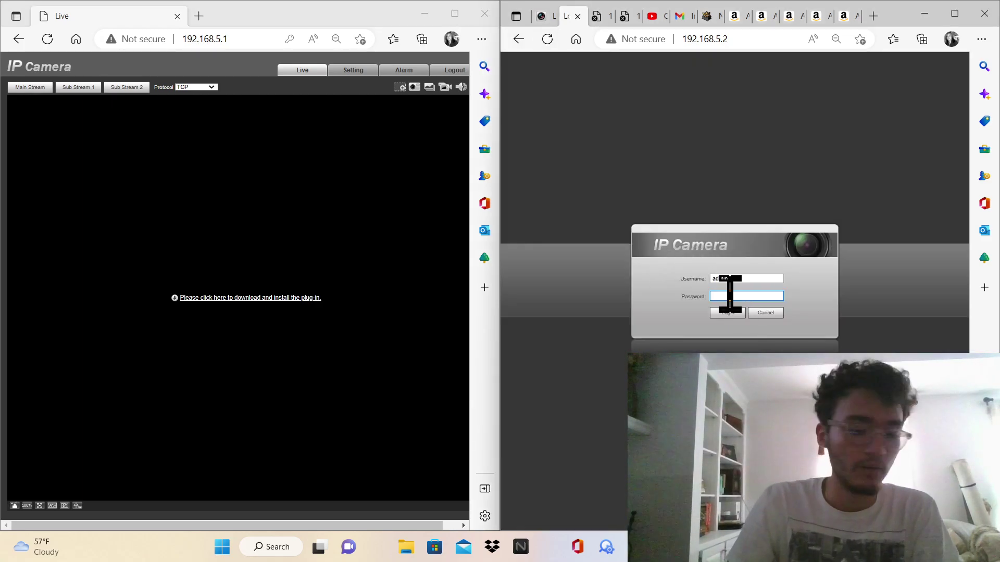
left_click(734, 312)
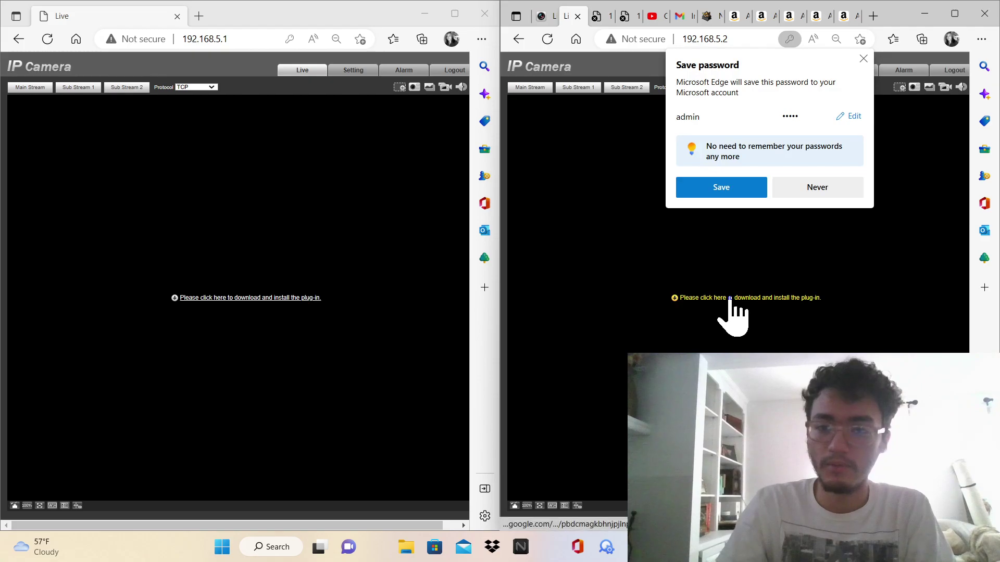
left_click(865, 60)
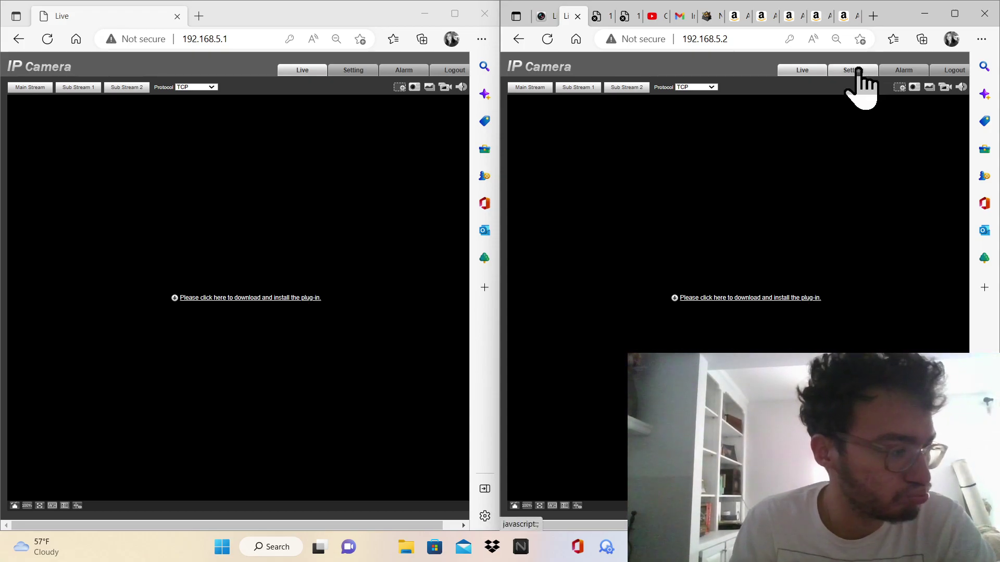
On 192.168.5.2's Network > TCP/IP page, save IP address 192.168.5.102
left_click(856, 71)
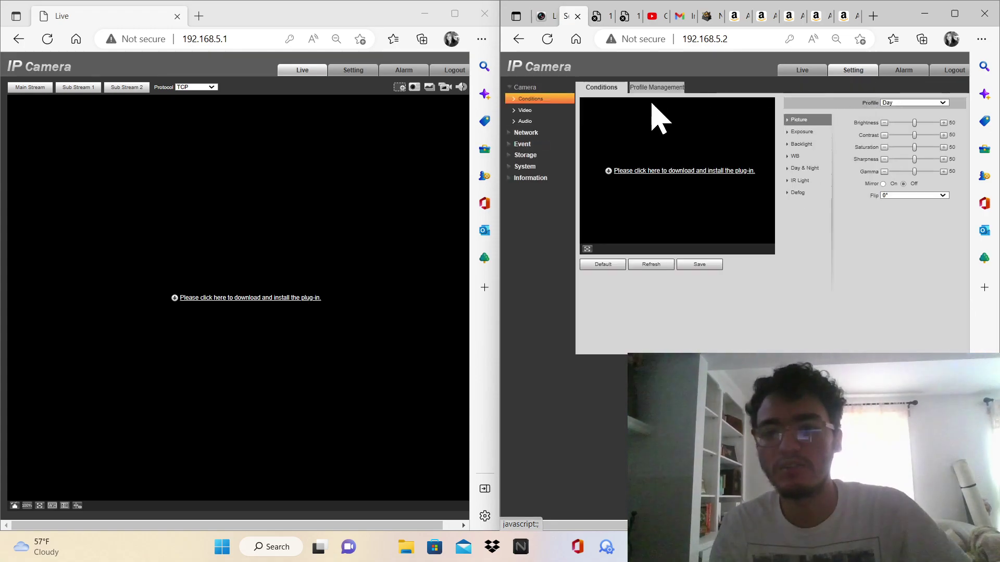
left_click(543, 133)
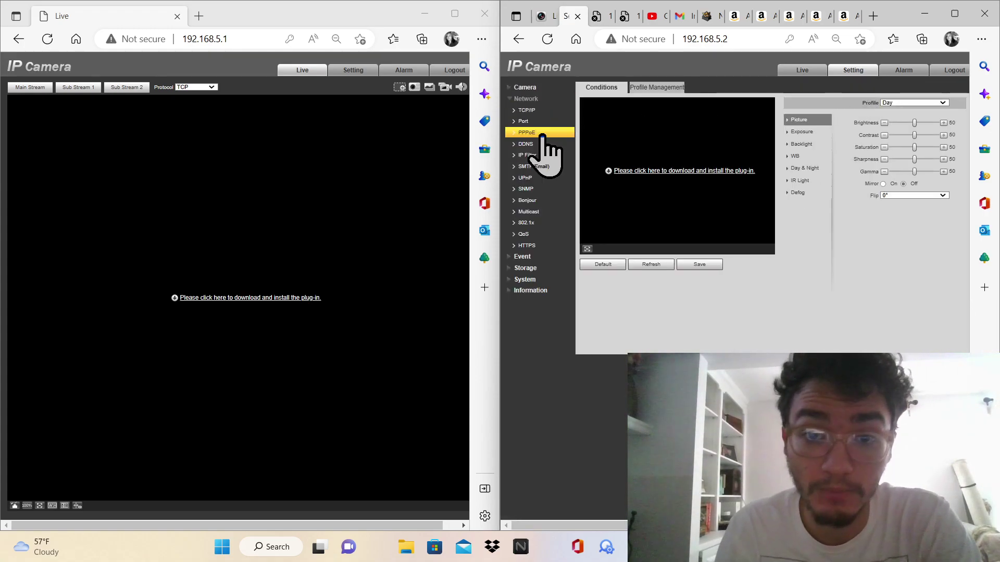
left_click(541, 111)
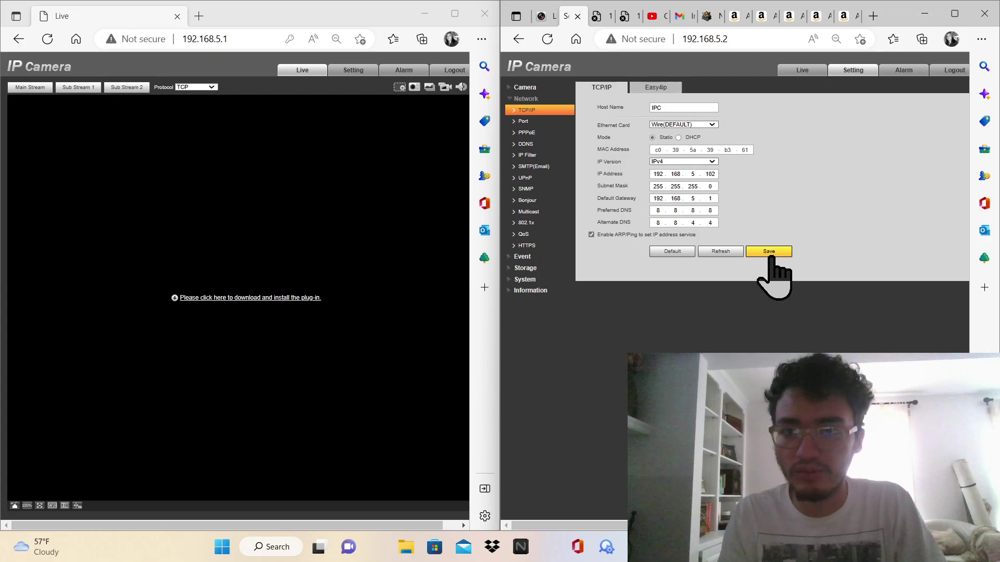
left_click(770, 256)
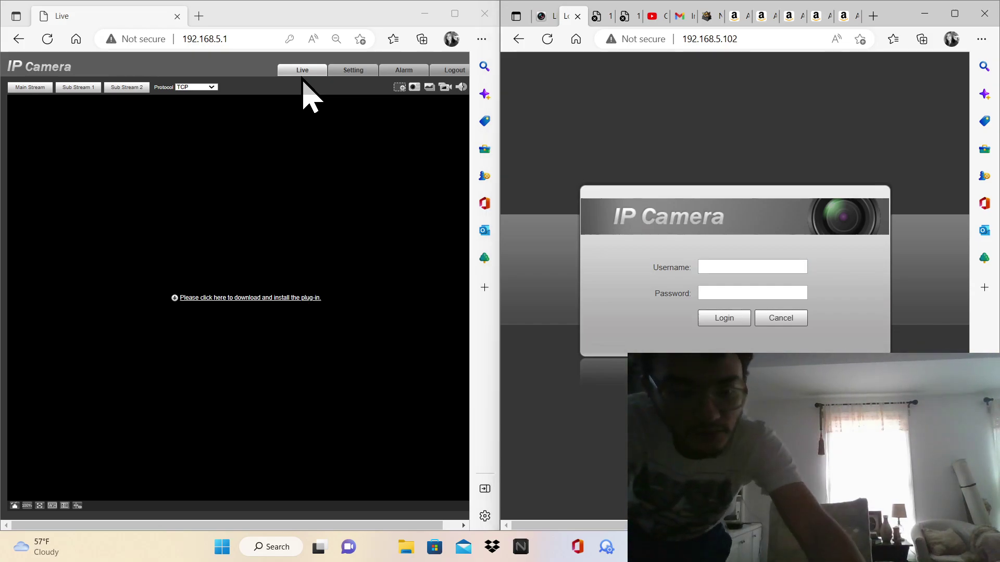
key("alt+Tab")
key("alt+Tab")
key("alt+Tab")
key("alt+Tab")
key("alt+Tab")
key("alt+Tab")
key("alt+Tab")
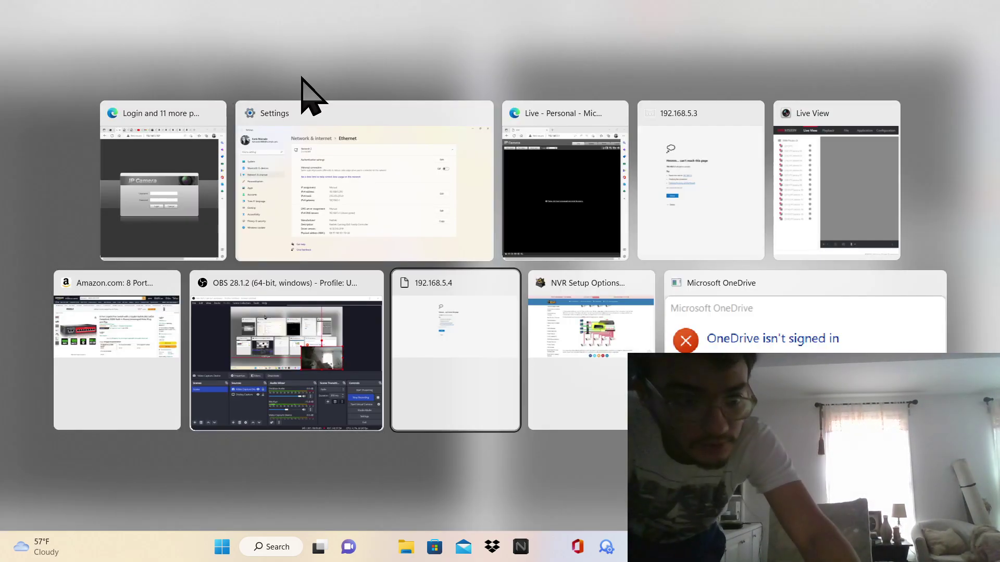
left_click(309, 338)
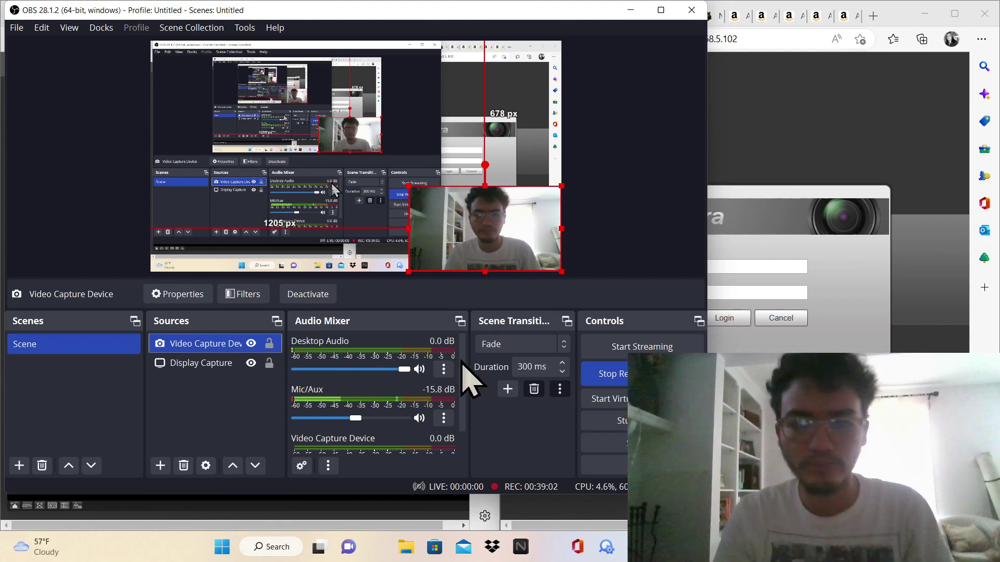
left_click(630, 10)
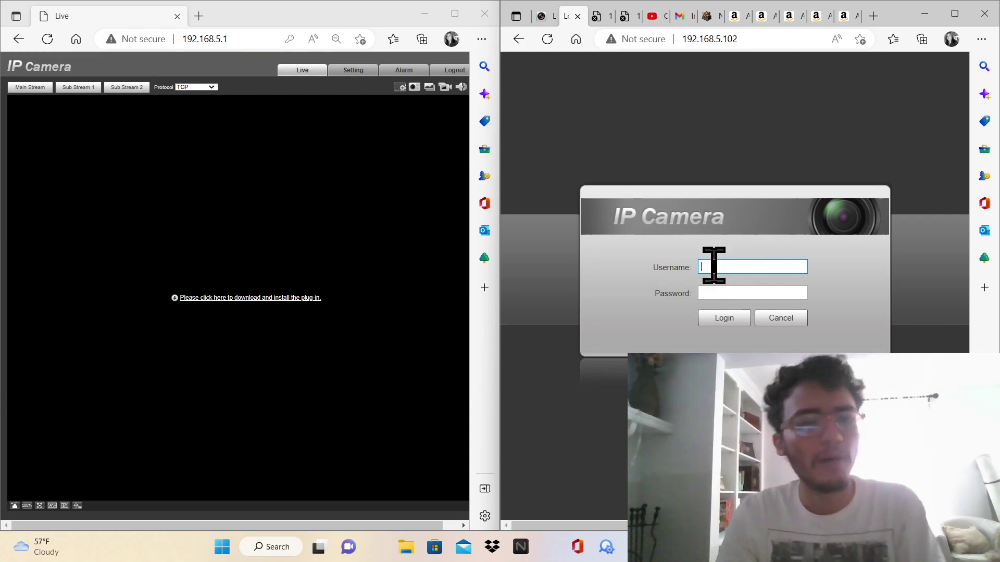
Sign in to the camera at 192.168.5.102 with the admin username and its password
type("admin")
left_click(706, 293)
type("a")
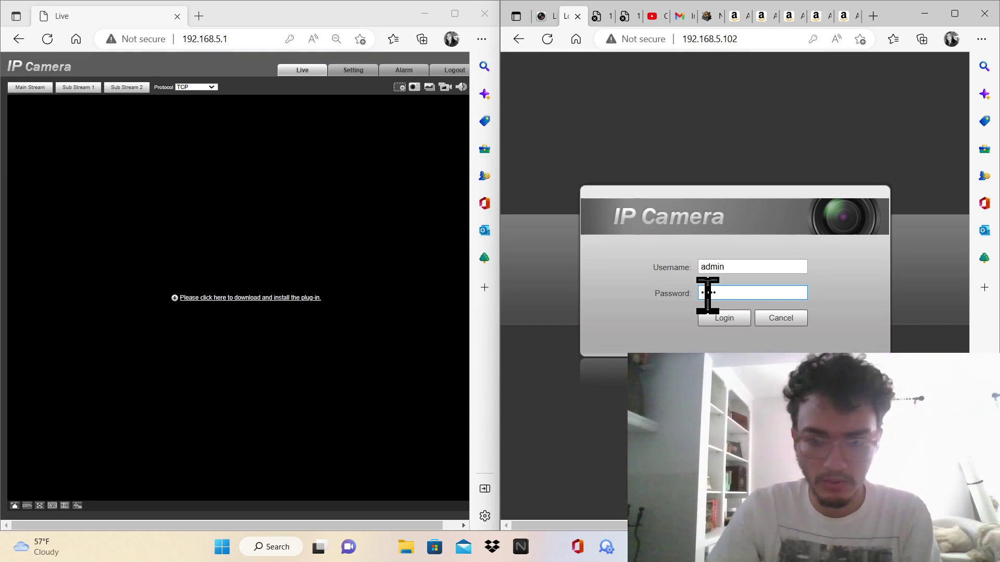
type("dmin")
left_click(729, 320)
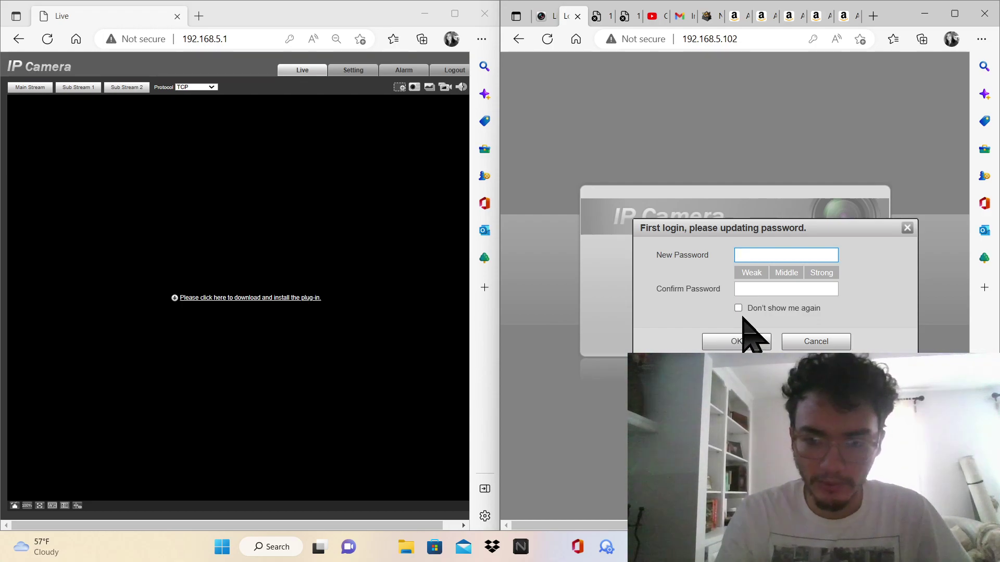
Skip the first-login password change for good, decline Edge's save-password offer, and zoom the page out
left_click(738, 307)
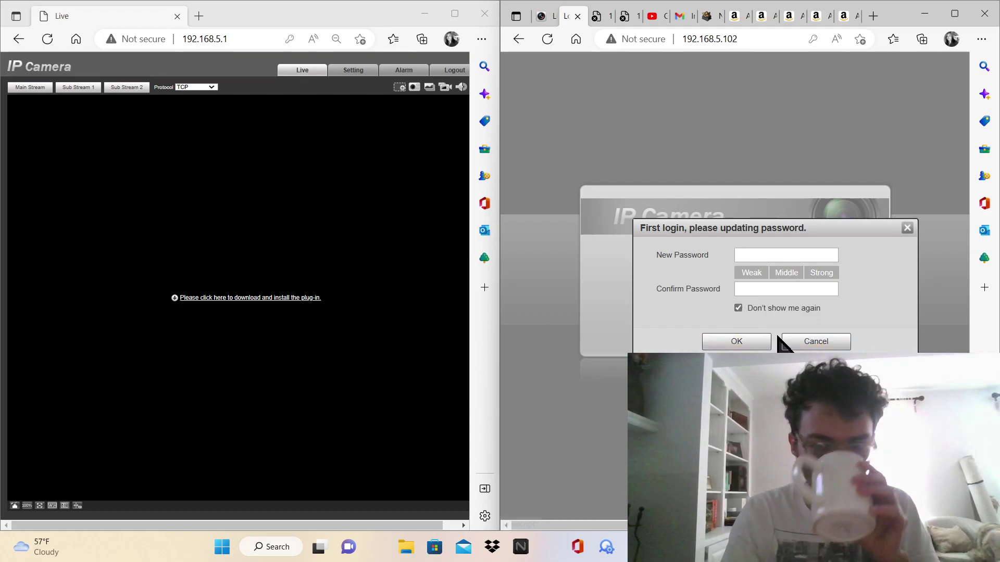
left_click(788, 341)
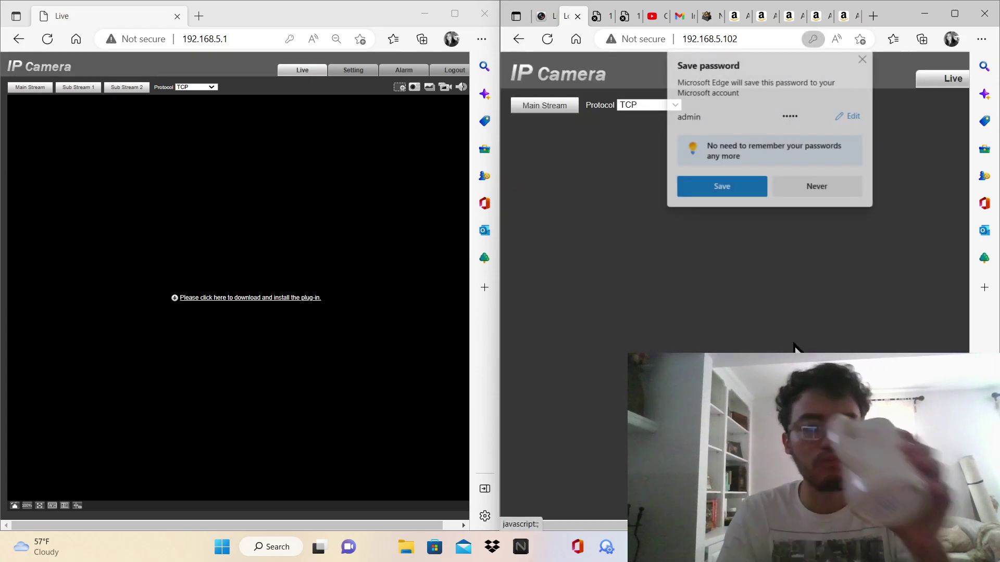
left_click(863, 60)
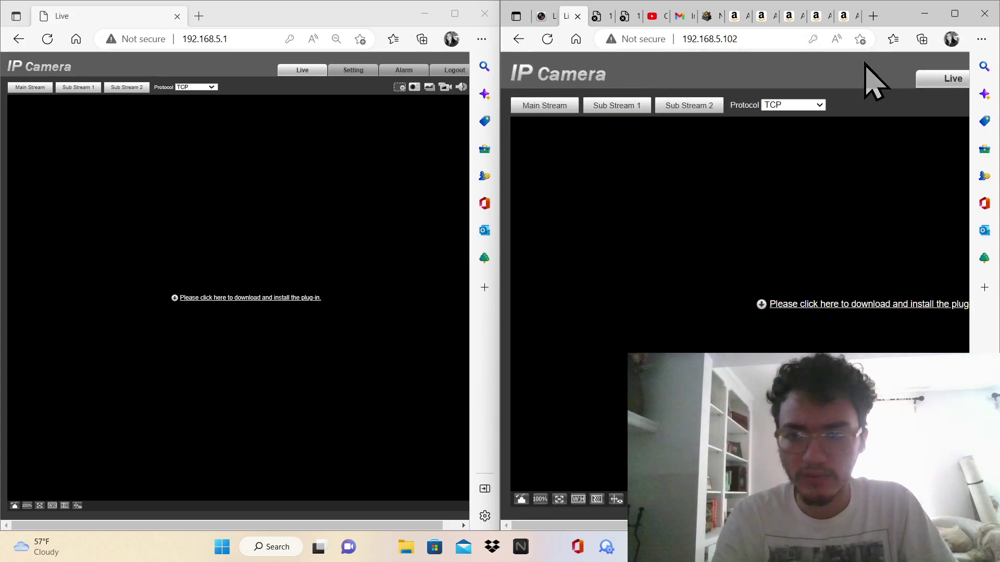
key("ctrl+minus")
key("ctrl+minus")
key("ctrl+minus")
key("ctrl+minus")
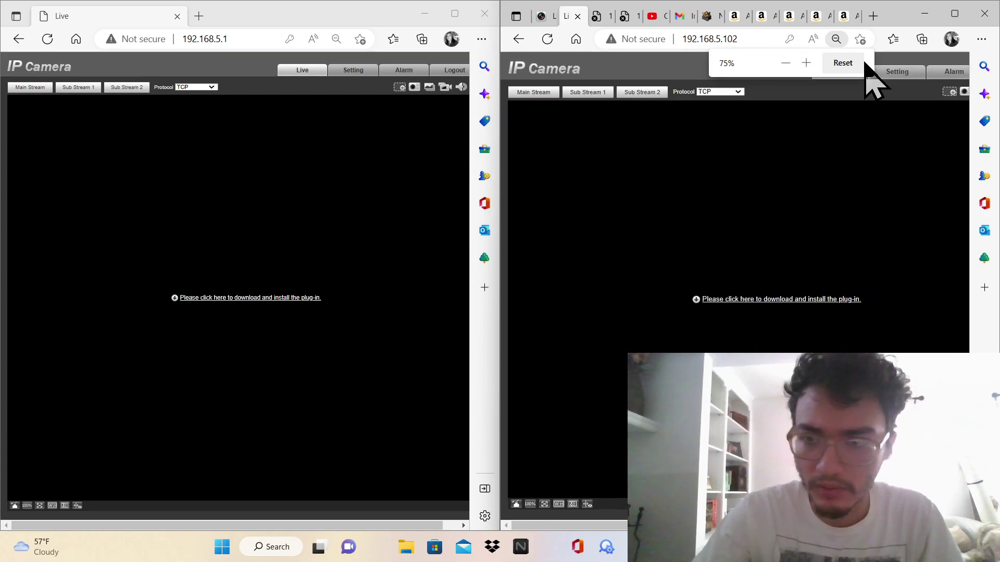
right_click(912, 71)
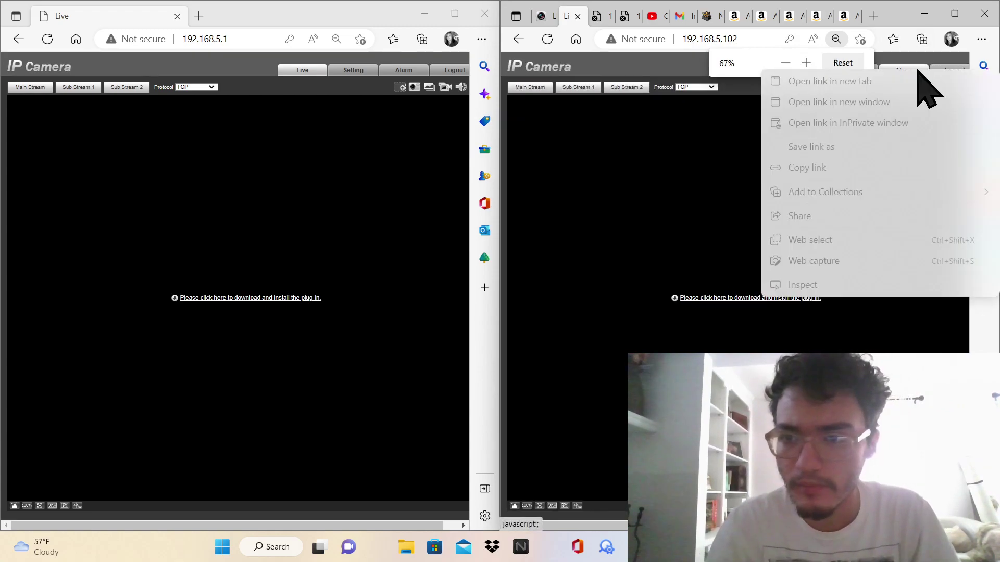
left_click(911, 58)
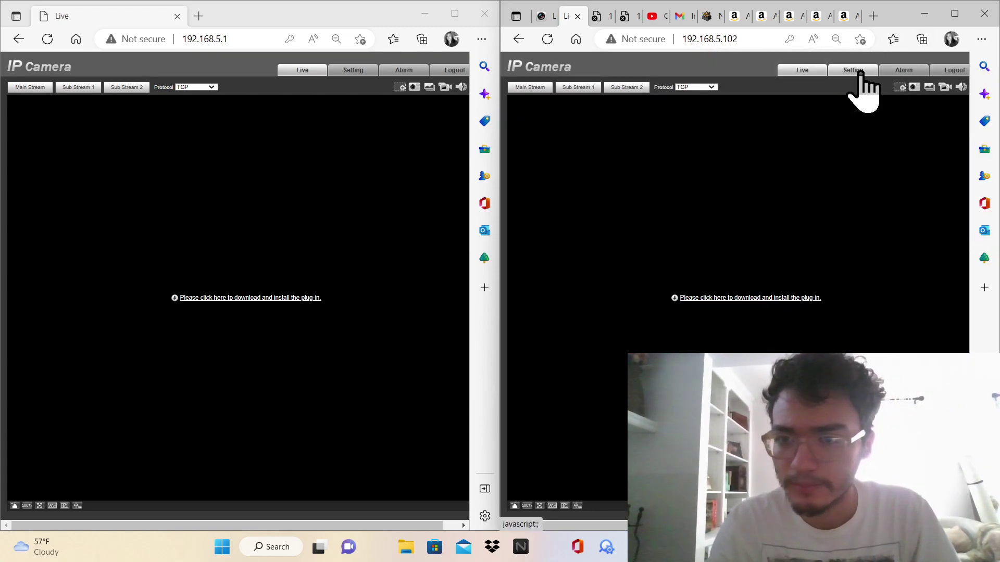
Show Profile Management on both cameras and 192.168.5.1's Video page, then open a new tab
left_click(854, 72)
left_click(339, 76)
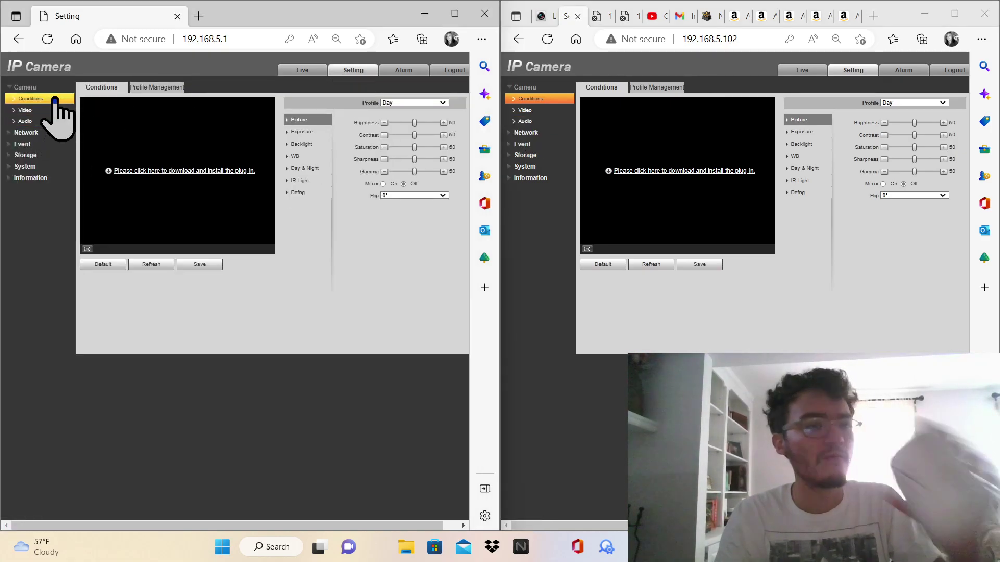
left_click(152, 88)
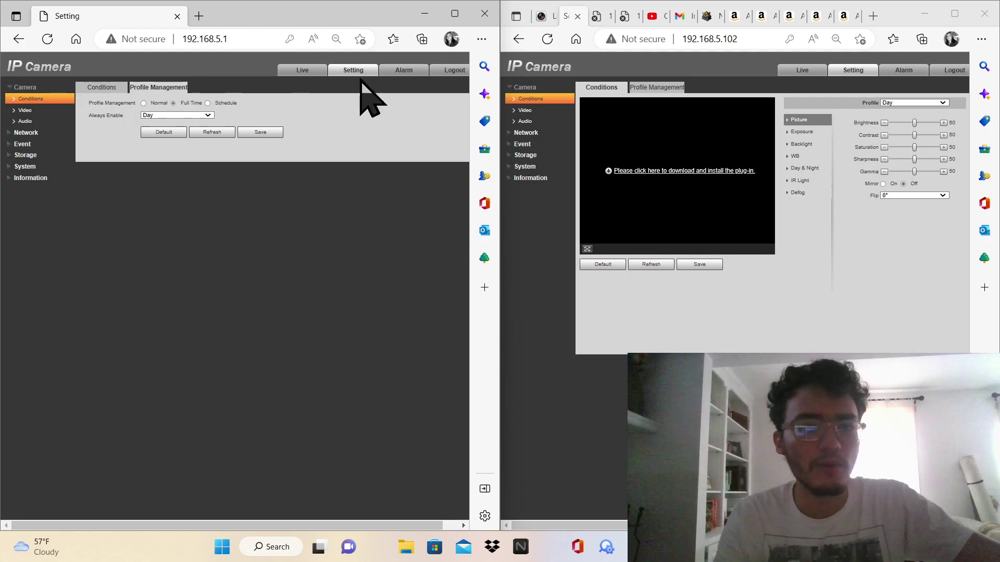
left_click(662, 88)
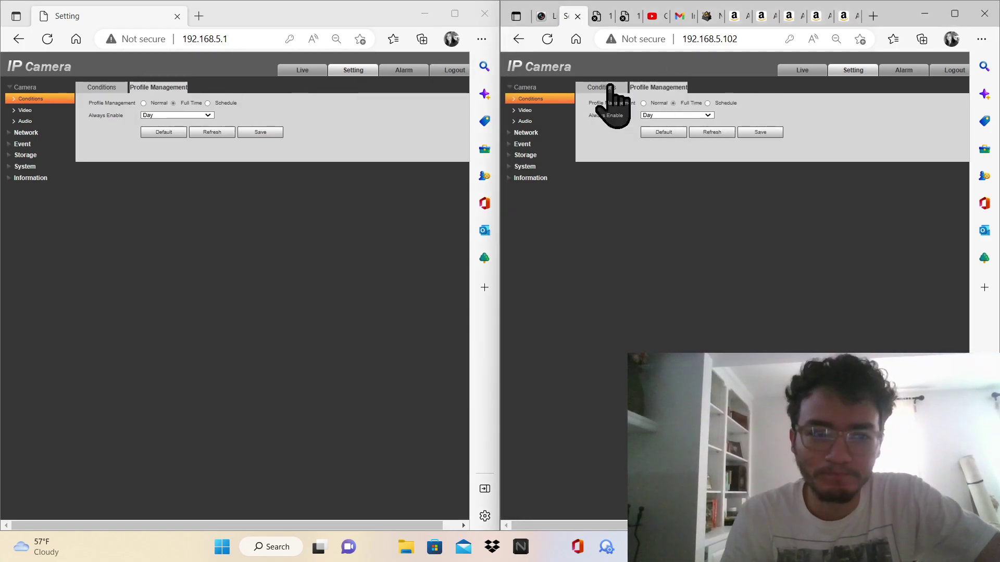
left_click(58, 111)
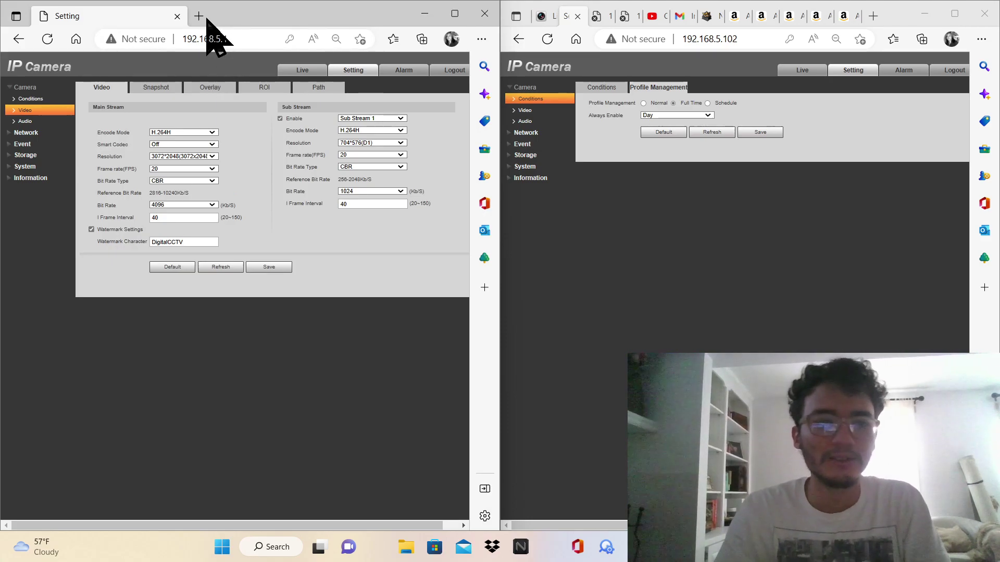
left_click(205, 17)
Search Bing for 'ds-7700 nvr ip priority', then refine it to 'ds-7700 nvr ip priority poe'
type("ds-77")
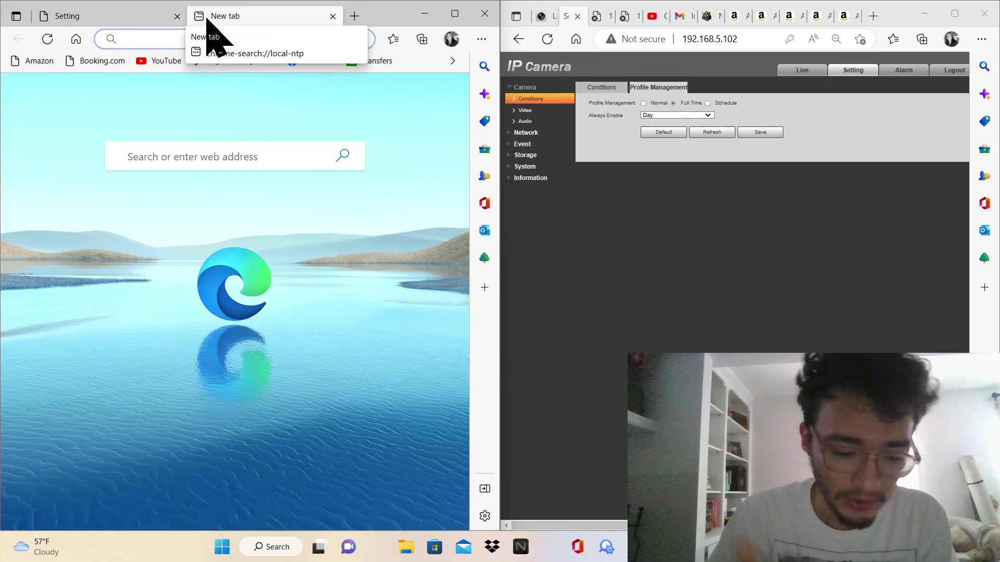
type("00")
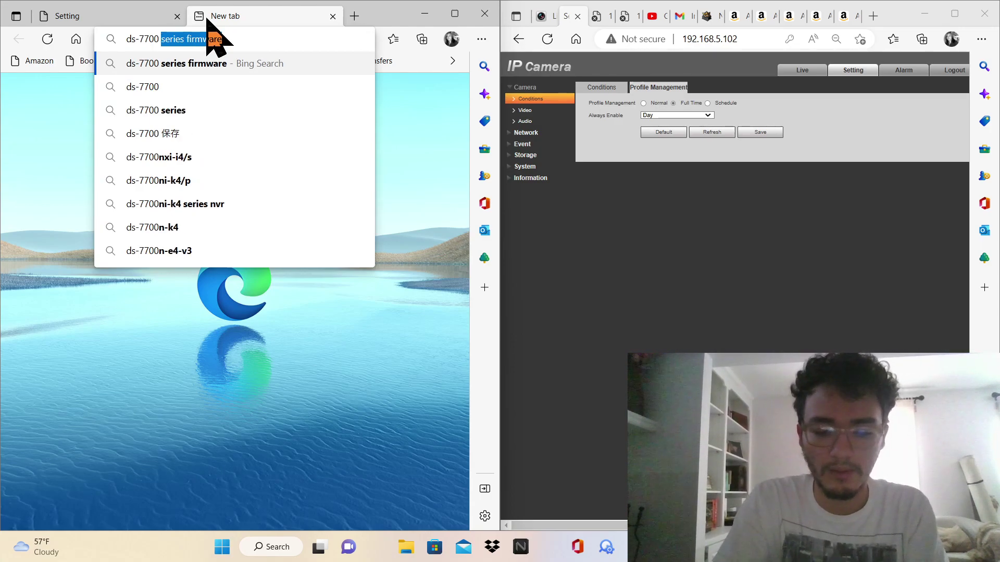
type(" nvr ")
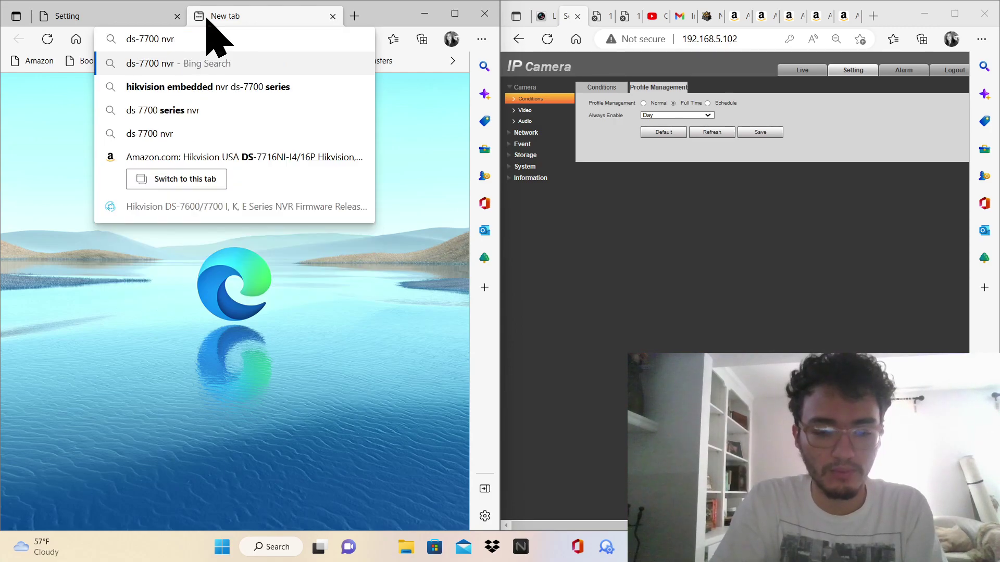
type("ip pri")
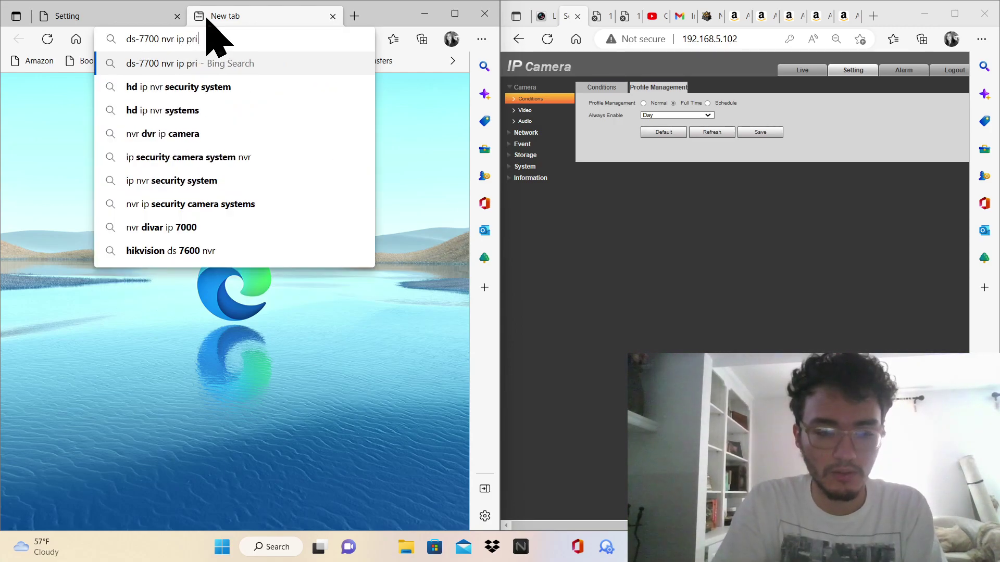
type("ority")
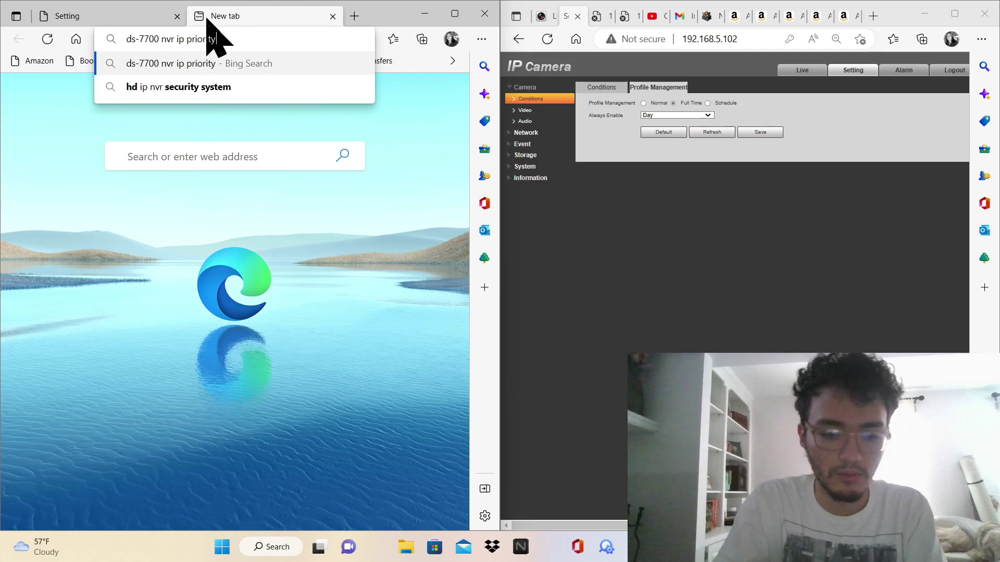
key("Return")
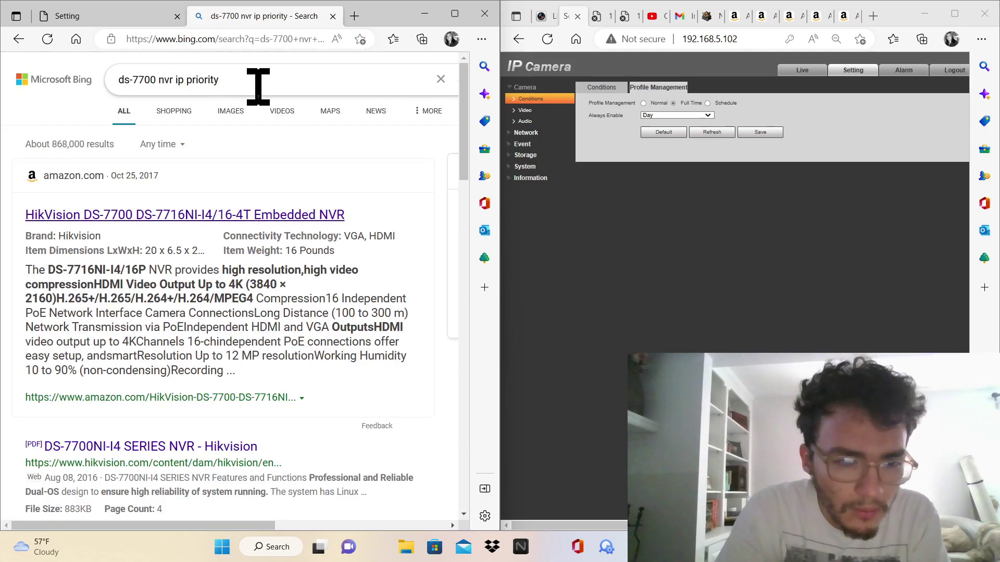
left_click(257, 86)
type("poe")
key("Return")
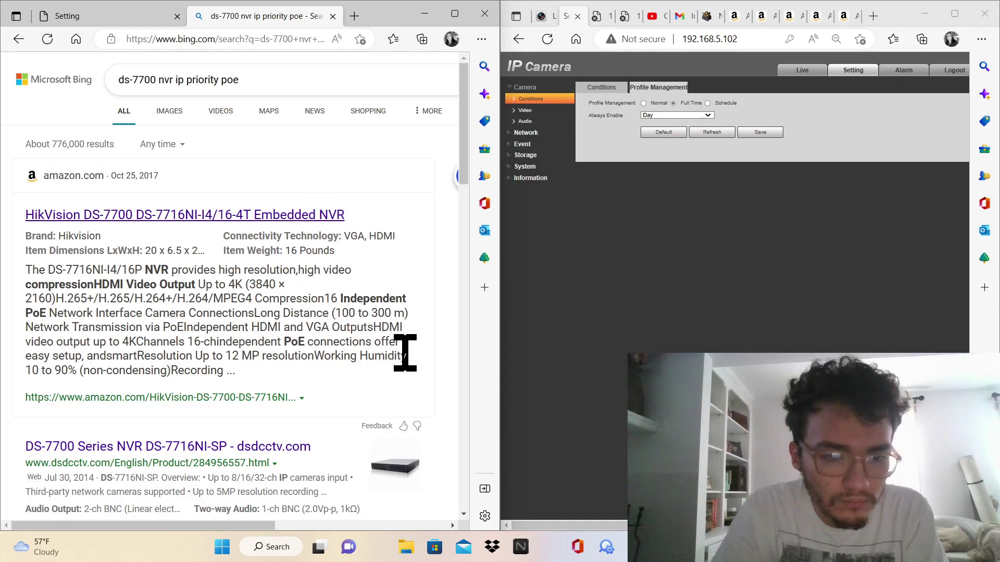
Scroll through the results, topped by the HikVision DS-7700 NVR listing
scroll(440, 356, "down", 1)
scroll(433, 336, "down", 8)
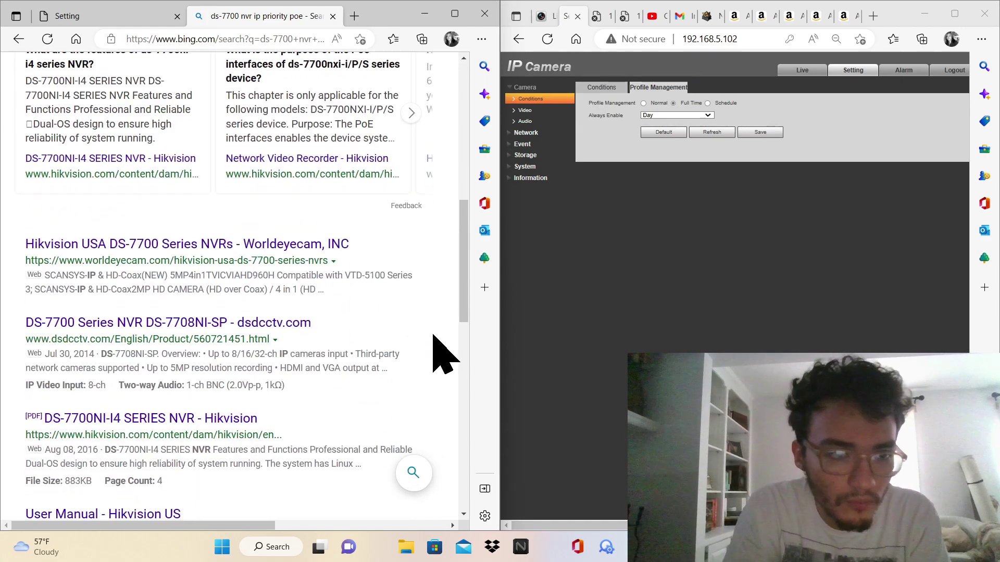
scroll(433, 336, "down", 2)
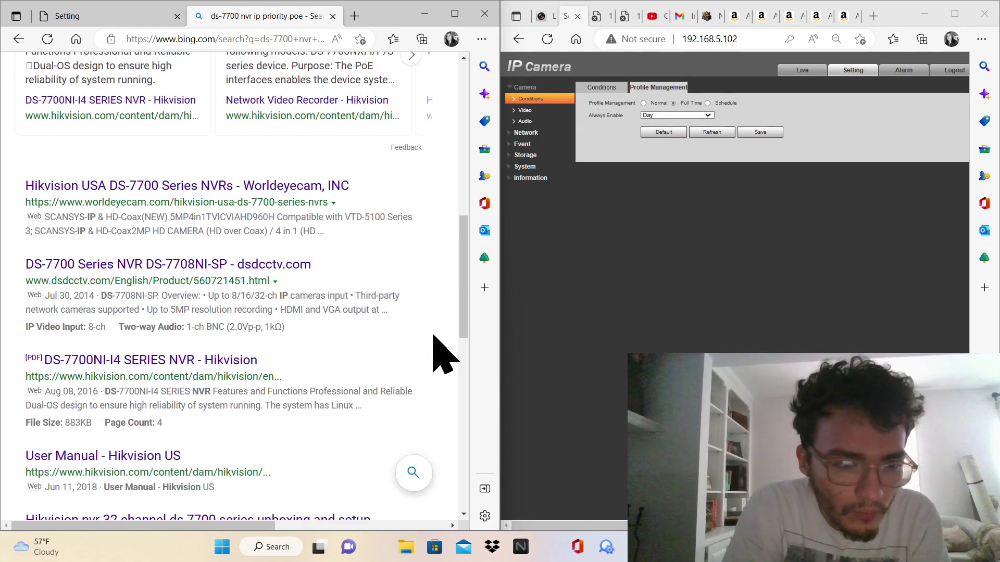
scroll(434, 336, "down", 2)
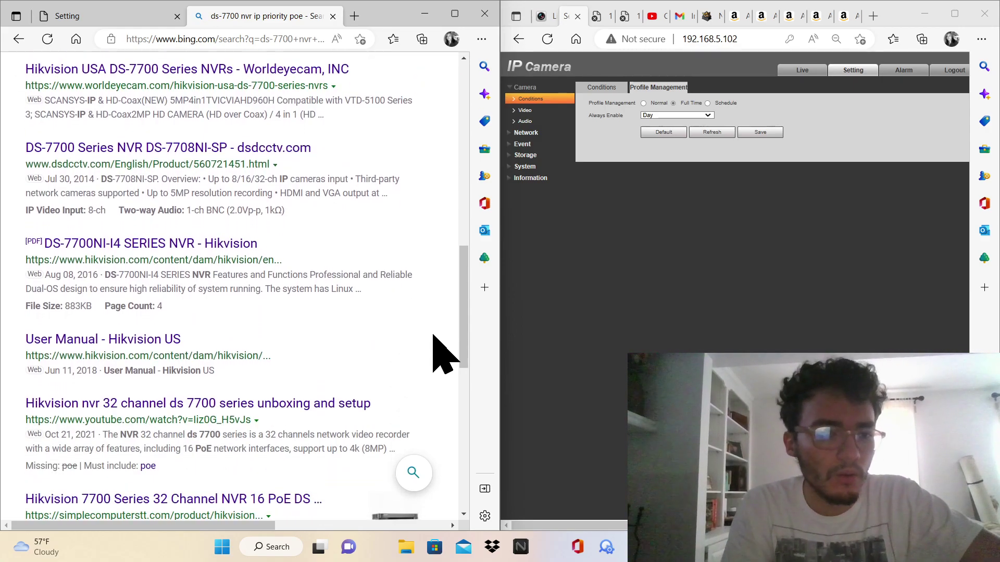
scroll(441, 355, "down", 3)
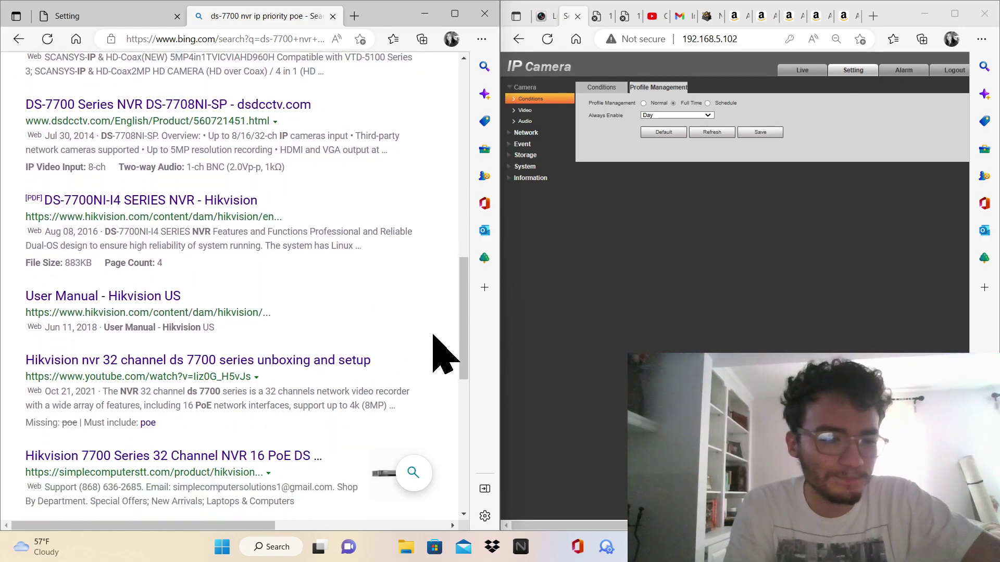
scroll(442, 354, "up", 2)
scroll(442, 354, "down", 7)
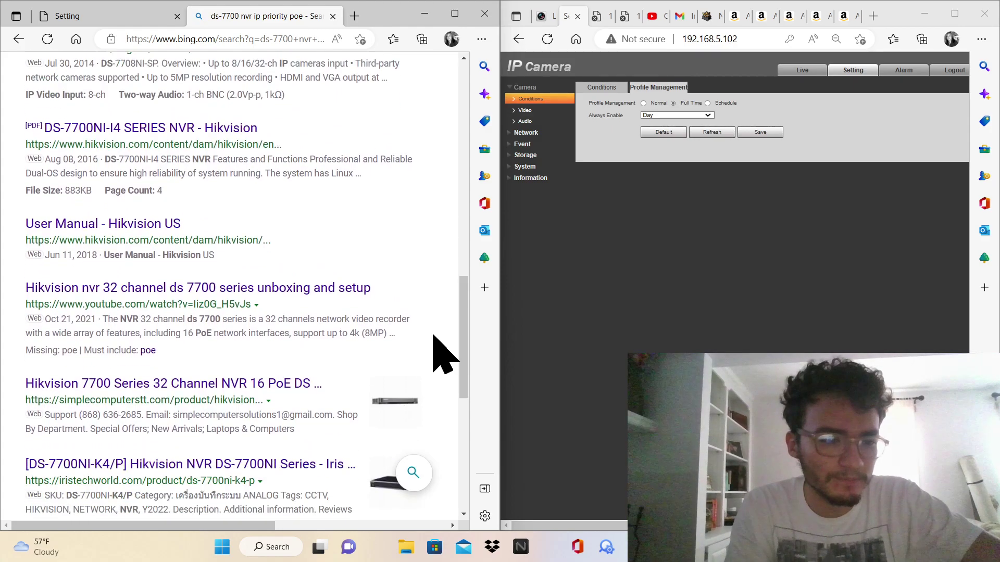
scroll(434, 336, "down", 2)
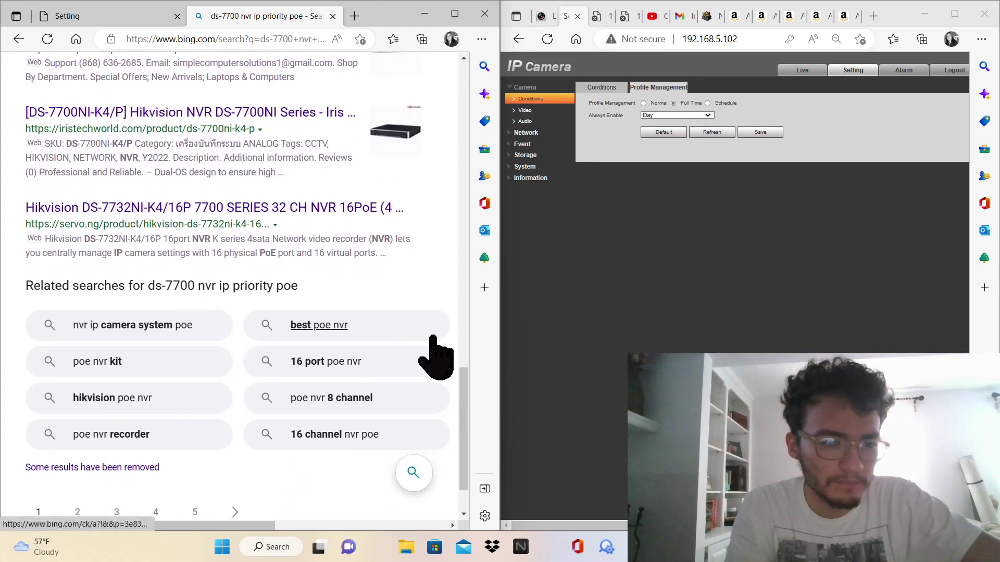
scroll(434, 338, "up", 1)
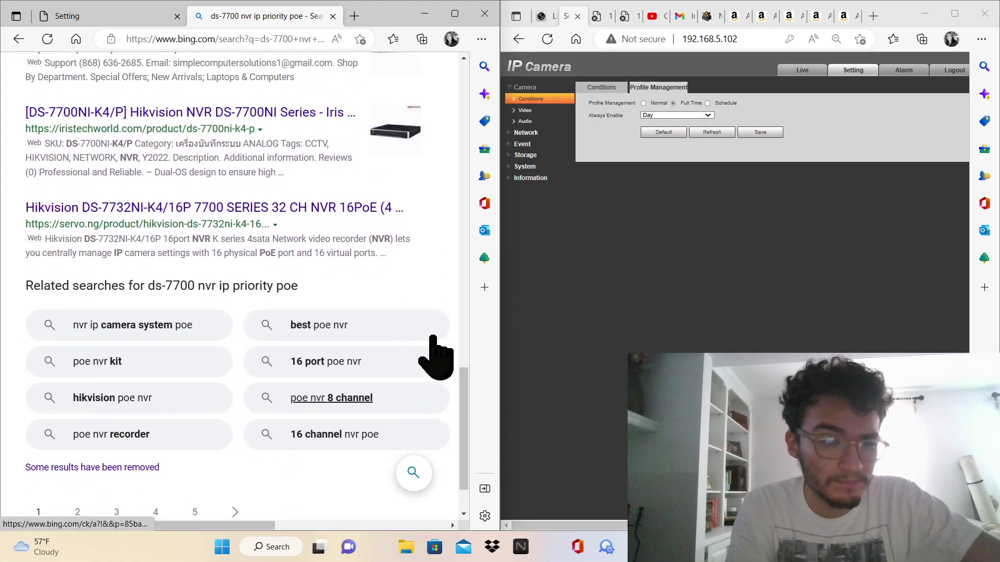
scroll(434, 336, "up", 2)
scroll(441, 354, "up", 15)
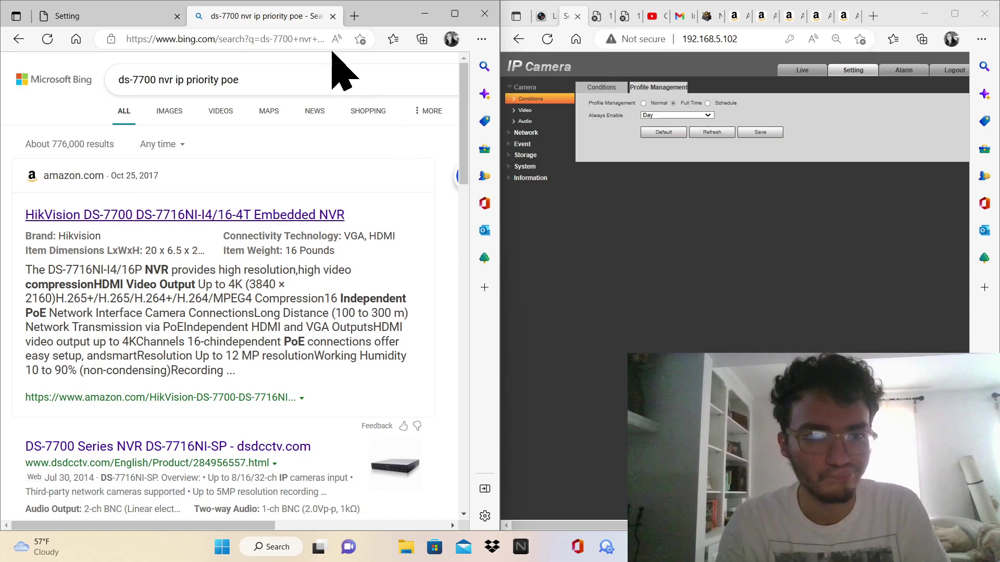
Close the Bing tab and compare both cameras' Video, Snapshot, Overlay, ROI and Storage pages
left_click(332, 16)
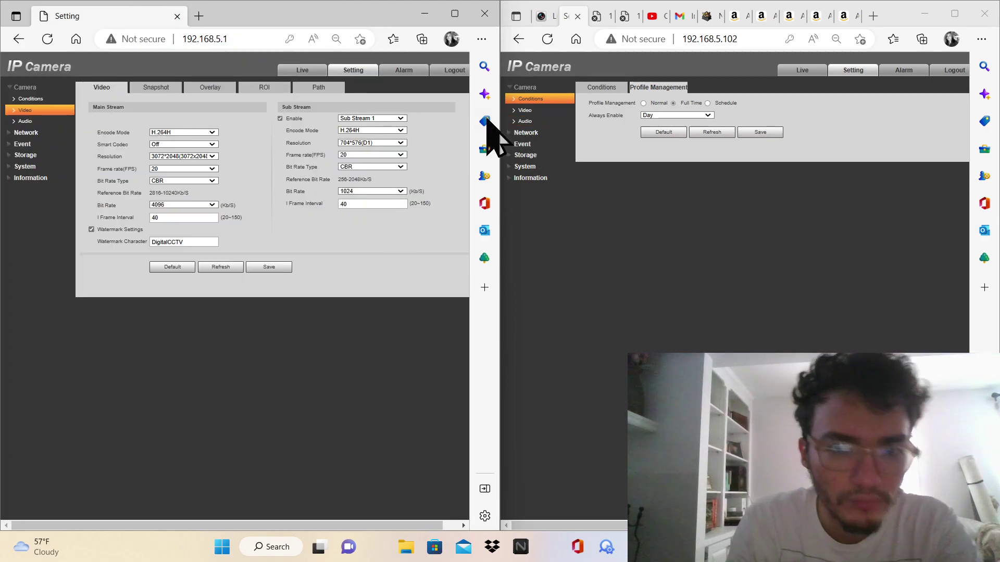
left_click(519, 110)
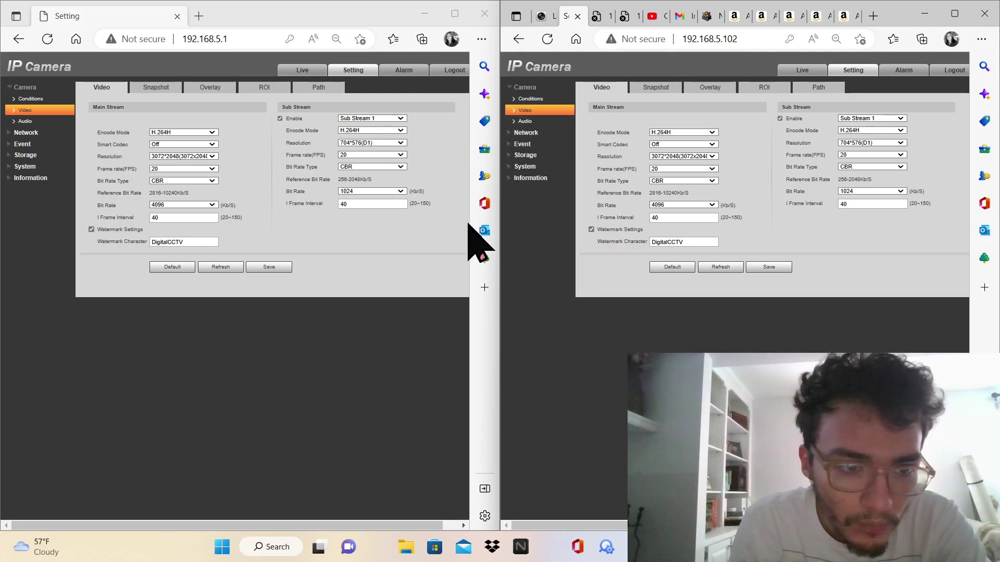
left_click(641, 87)
left_click(175, 88)
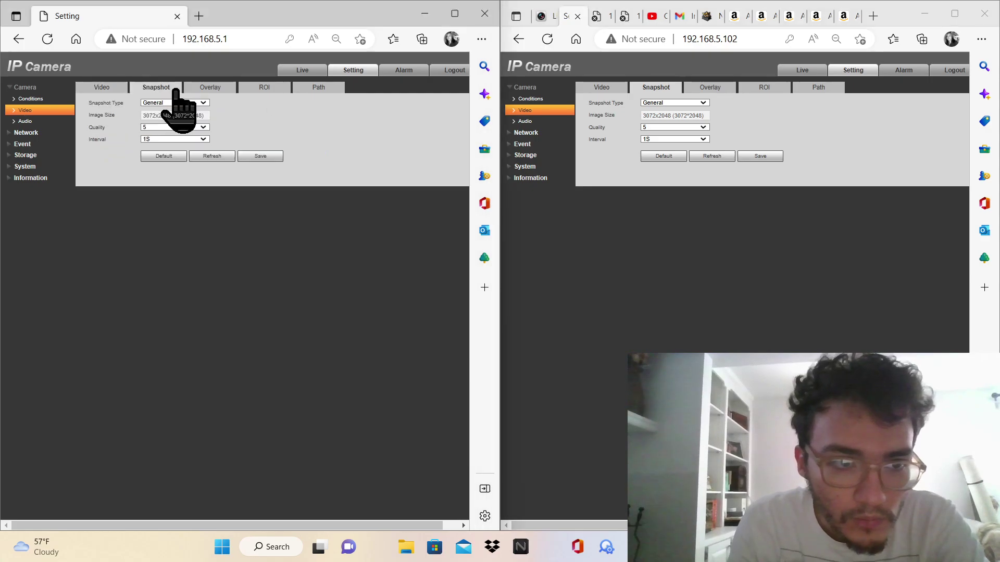
left_click(206, 89)
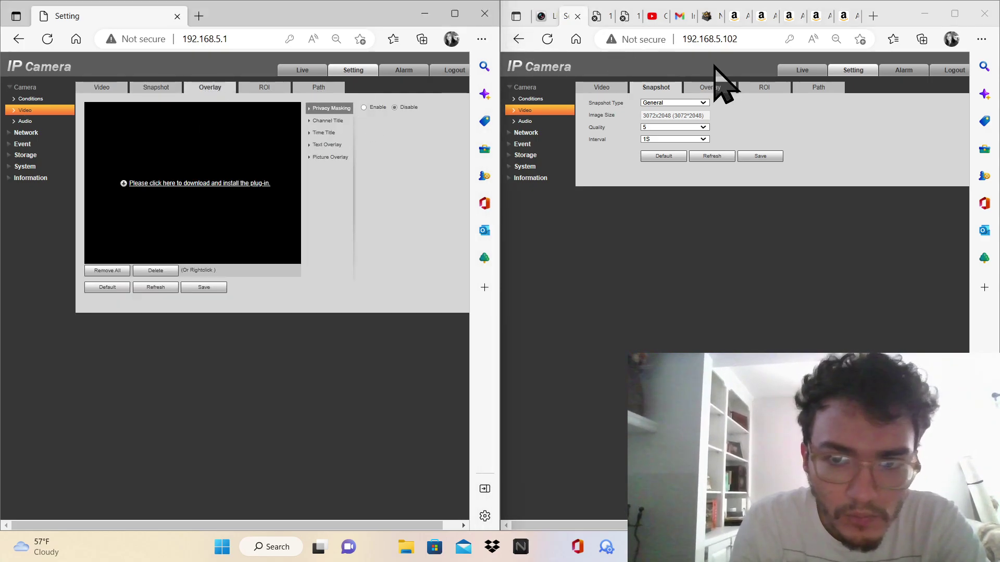
left_click(713, 87)
left_click(764, 88)
left_click(271, 87)
left_click(319, 88)
left_click(266, 88)
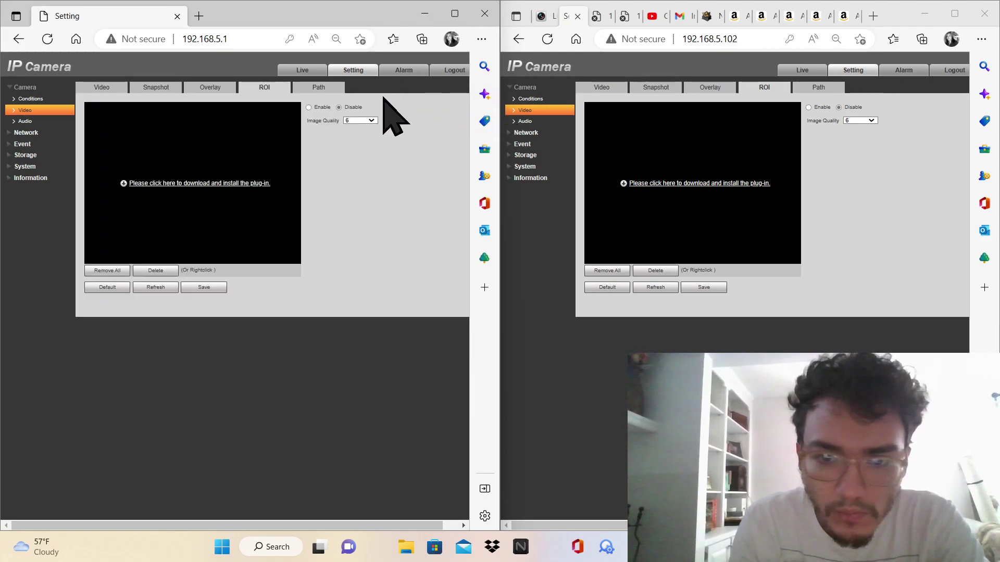
left_click(318, 88)
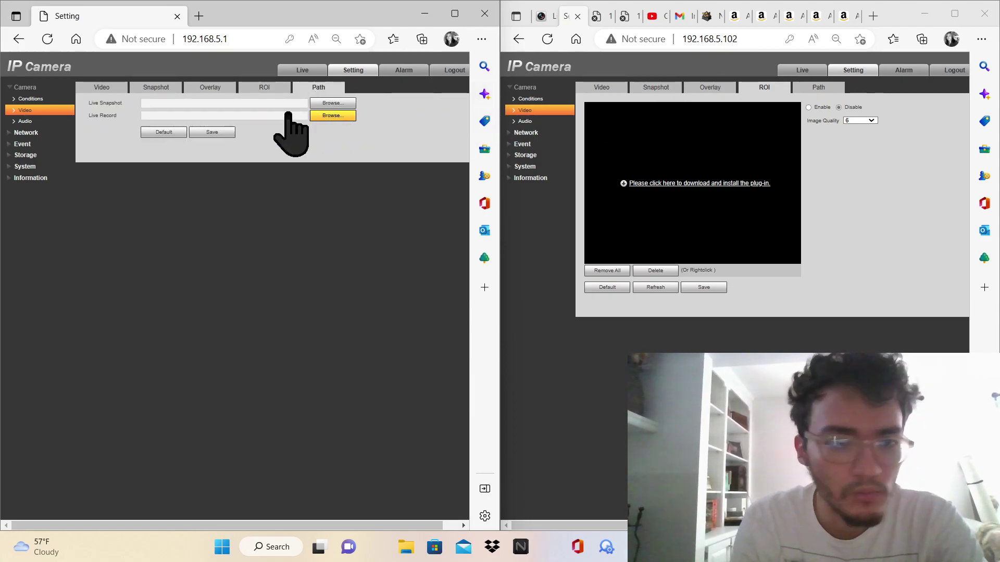
Compare both Audio pages and enable Sub Stream audio on 192.168.5.102
left_click(60, 121)
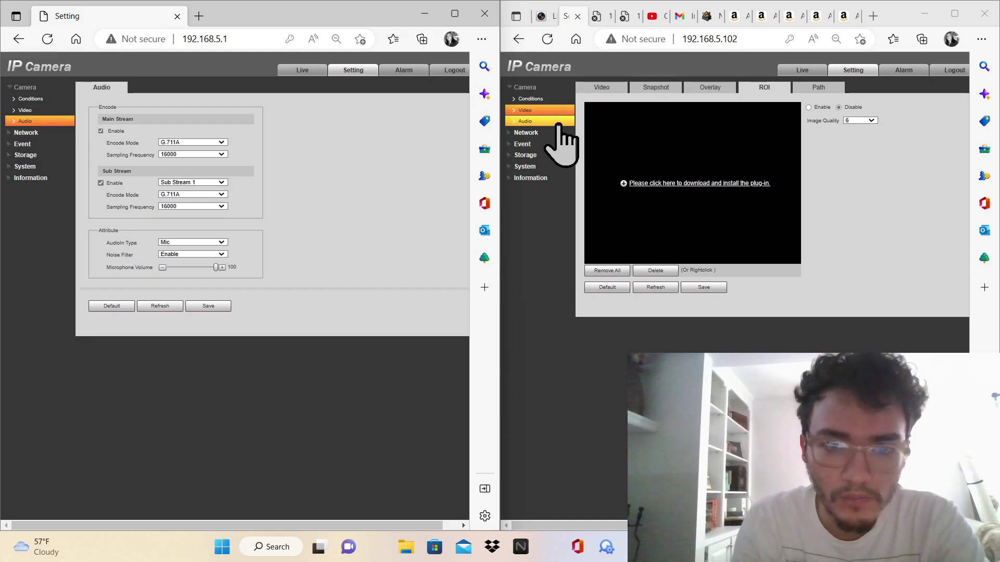
left_click(557, 122)
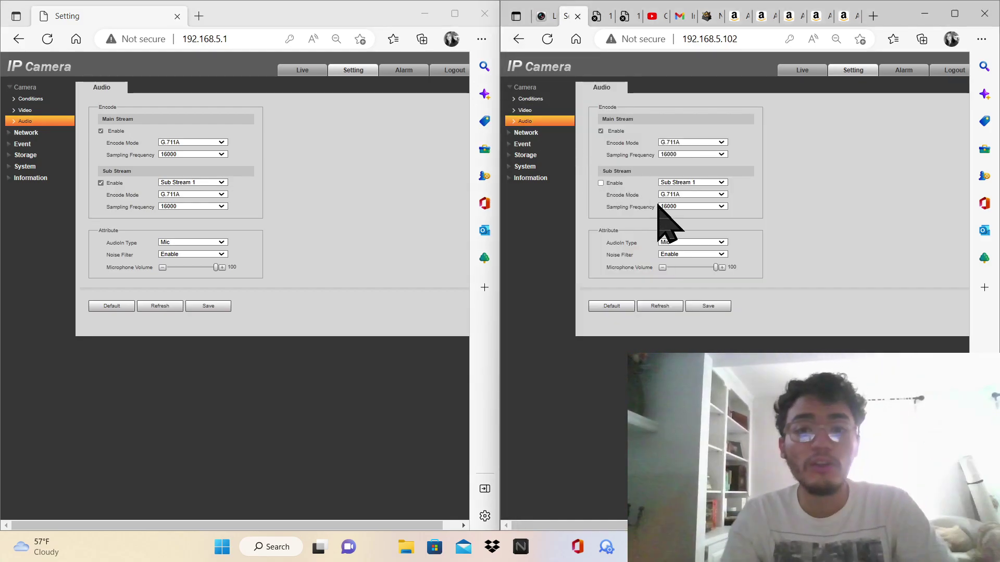
left_click(627, 183)
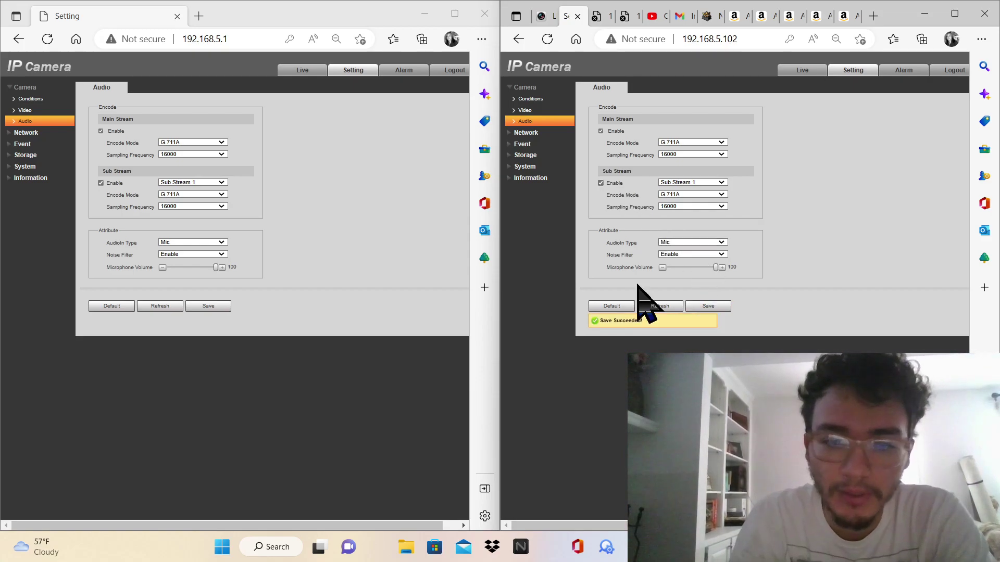
left_click(526, 132)
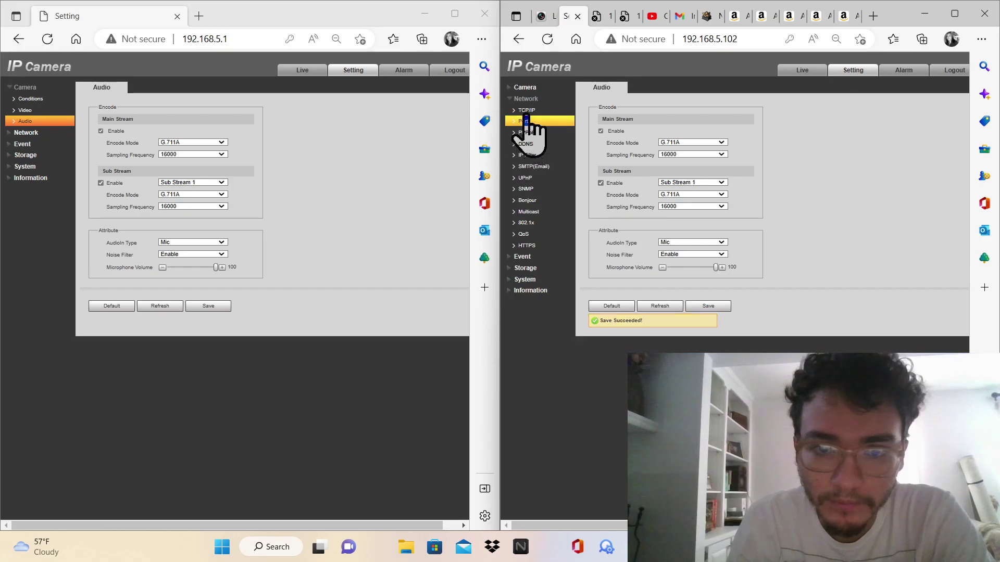
Append '-2' to 192.168.5.102's host name to make it IPC-2, save, and reload to verify
left_click(26, 132)
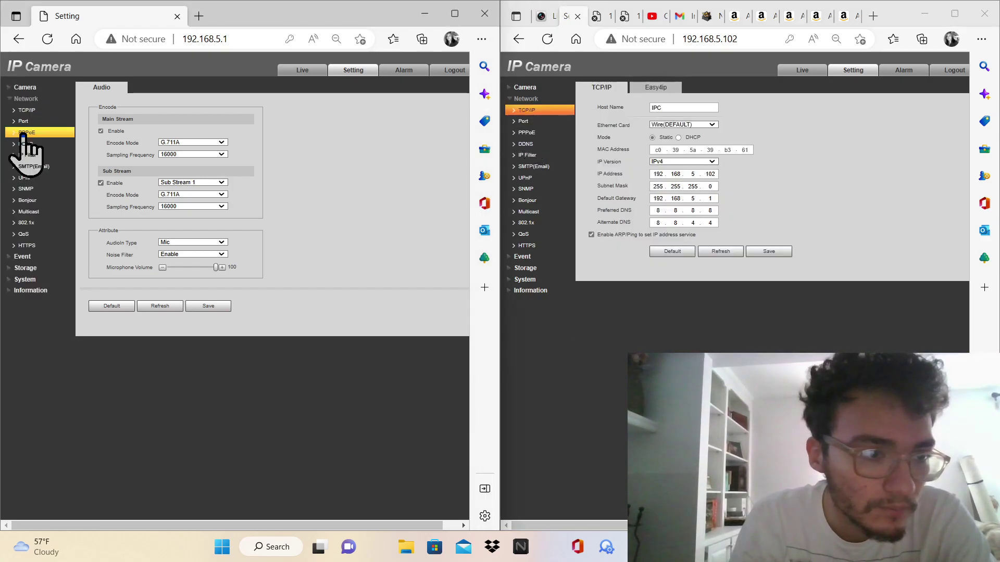
left_click(33, 110)
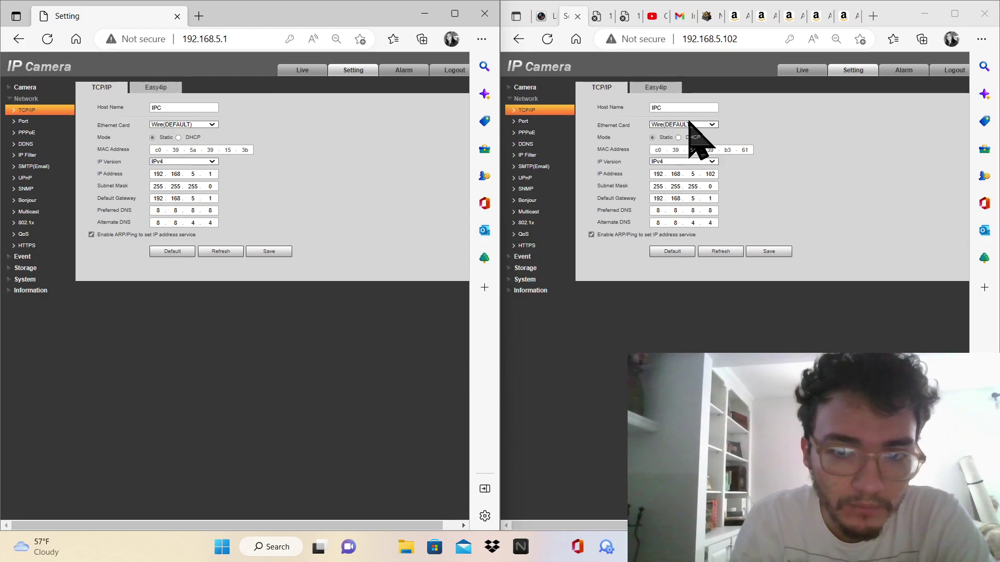
left_click(688, 107)
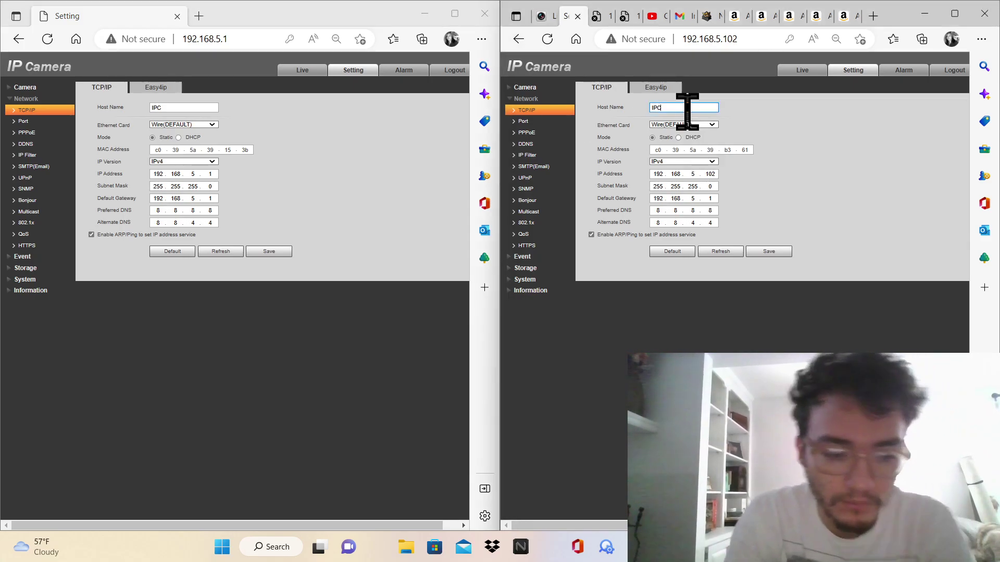
type("-2")
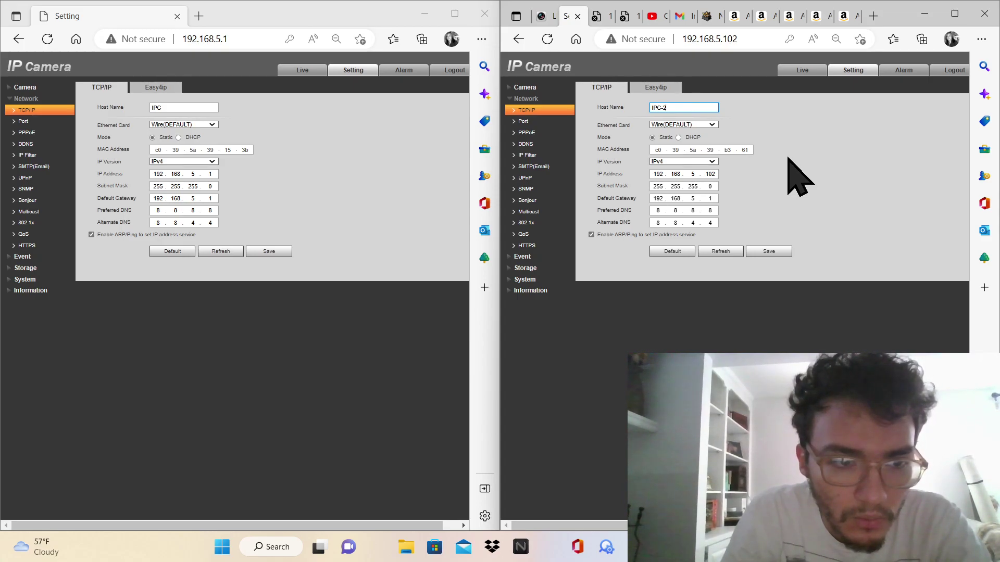
left_click(757, 251)
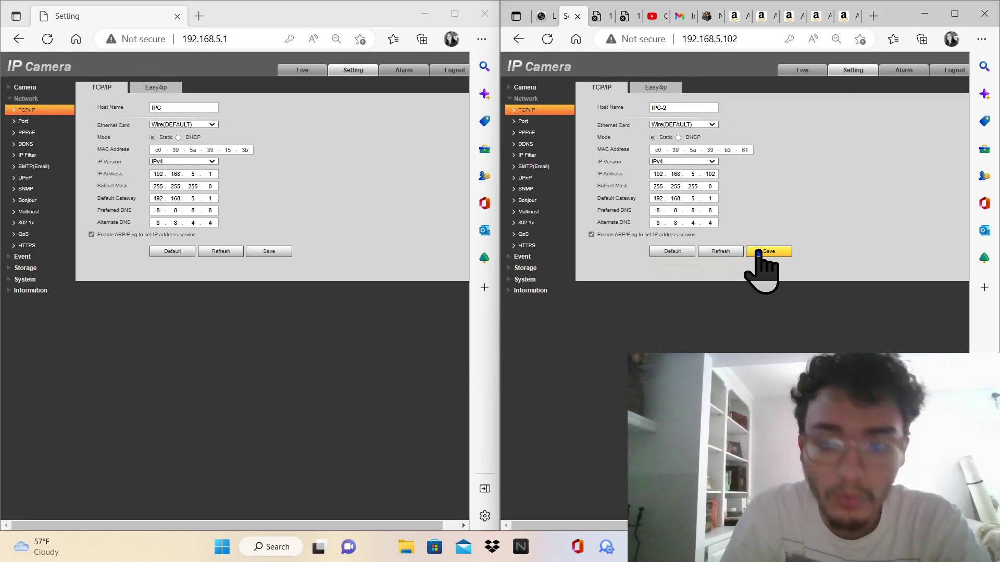
left_click(660, 89)
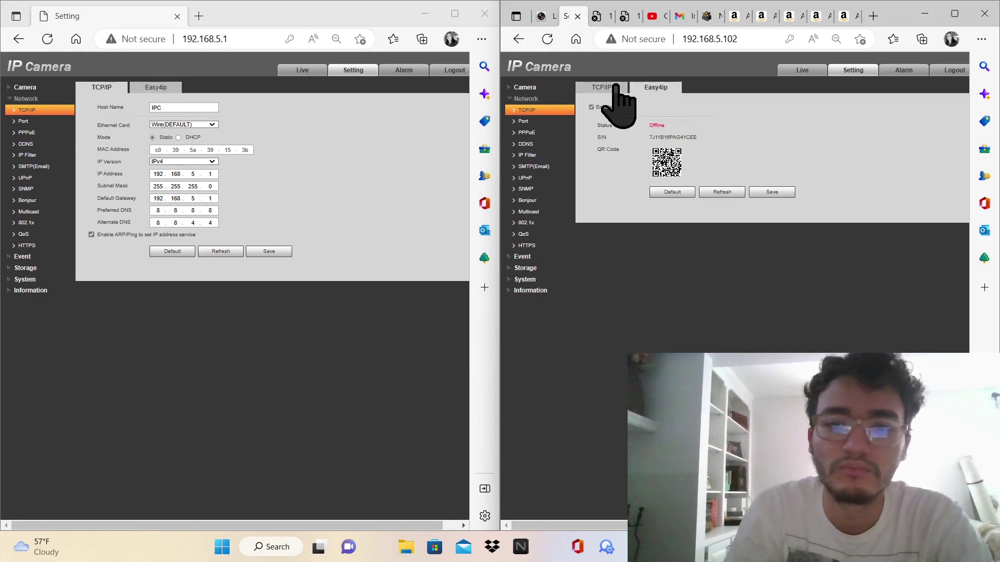
left_click(597, 92)
left_click(528, 111)
Compare both cameras' Port, ONVIF authentication and PPPoE settings
left_click(523, 121)
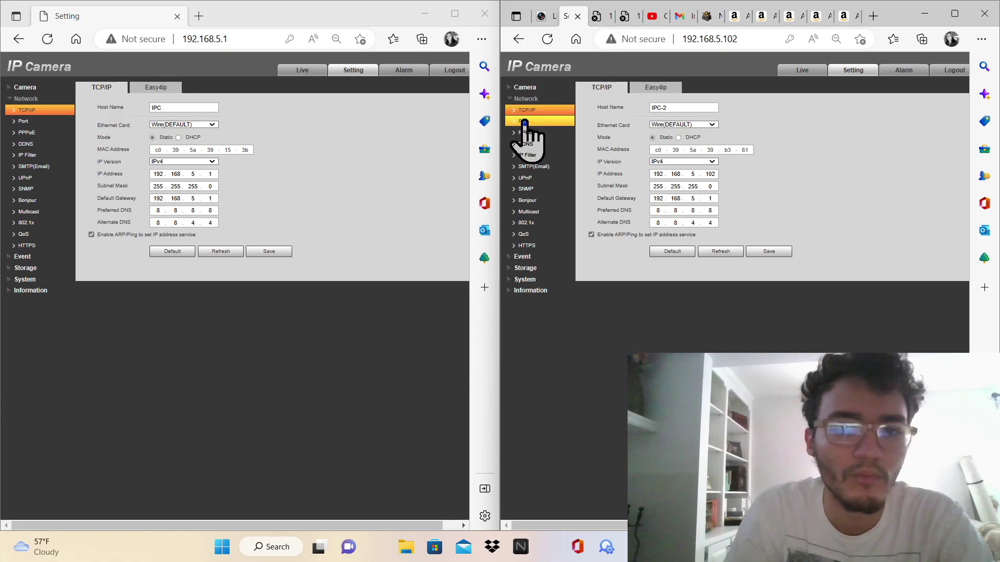
left_click(50, 123)
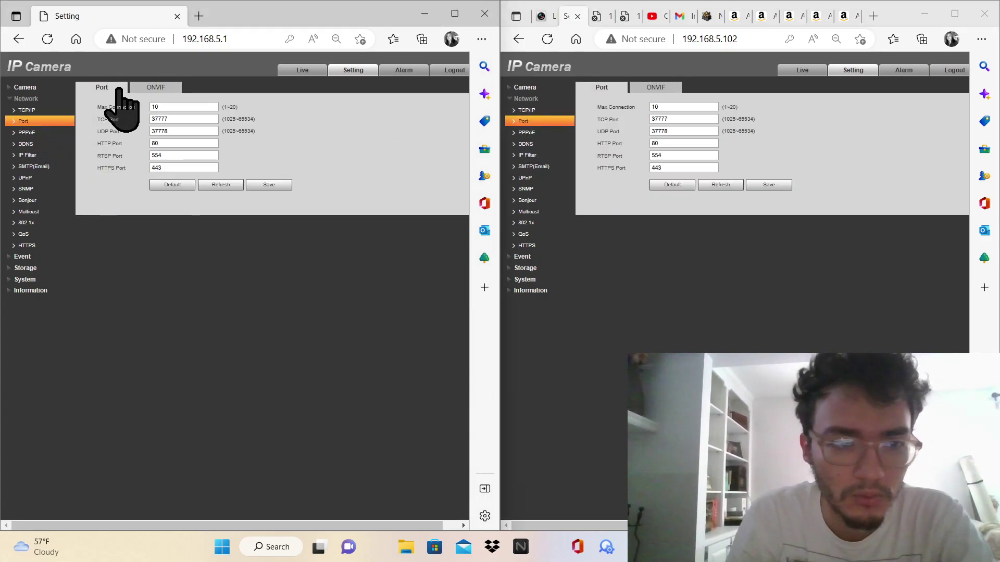
left_click(150, 87)
left_click(637, 87)
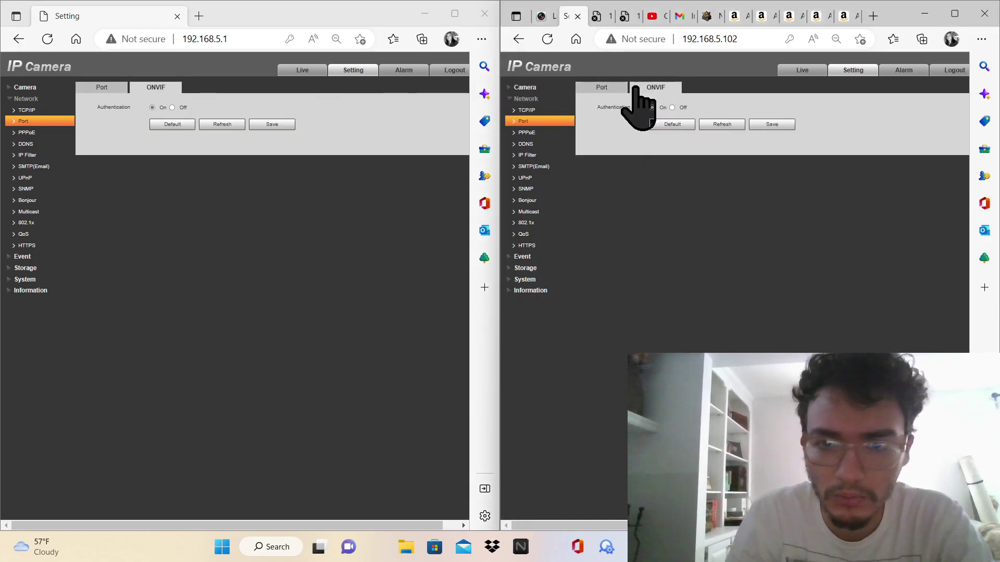
left_click(556, 135)
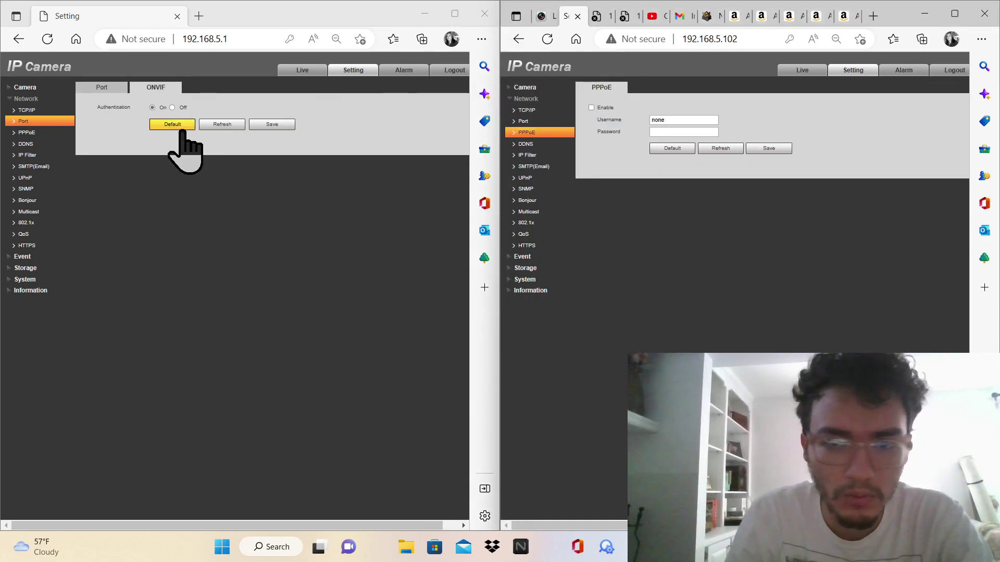
left_click(19, 134)
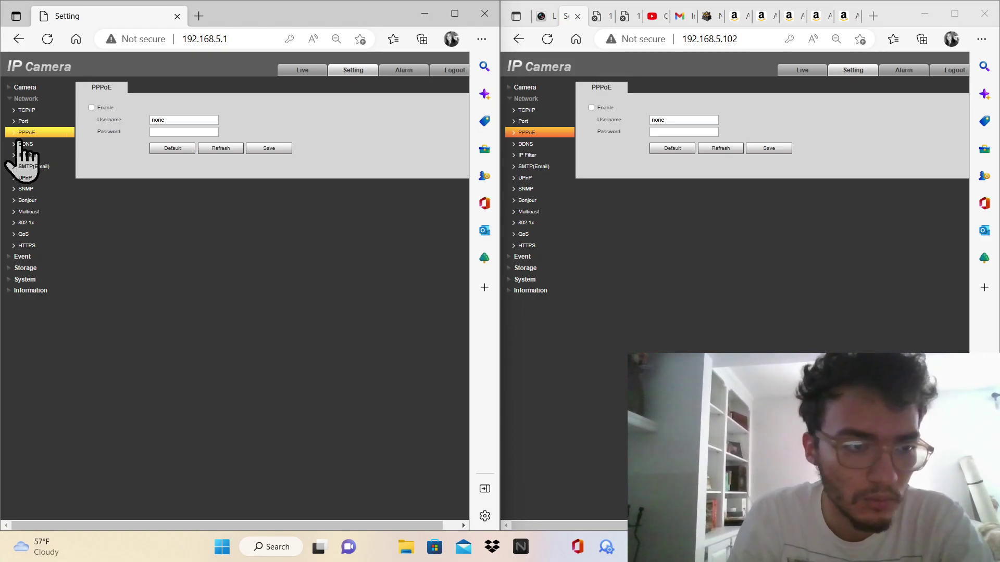
Compare both cameras' DDNS, IP Filter and SMTP email settings
left_click(21, 143)
left_click(561, 145)
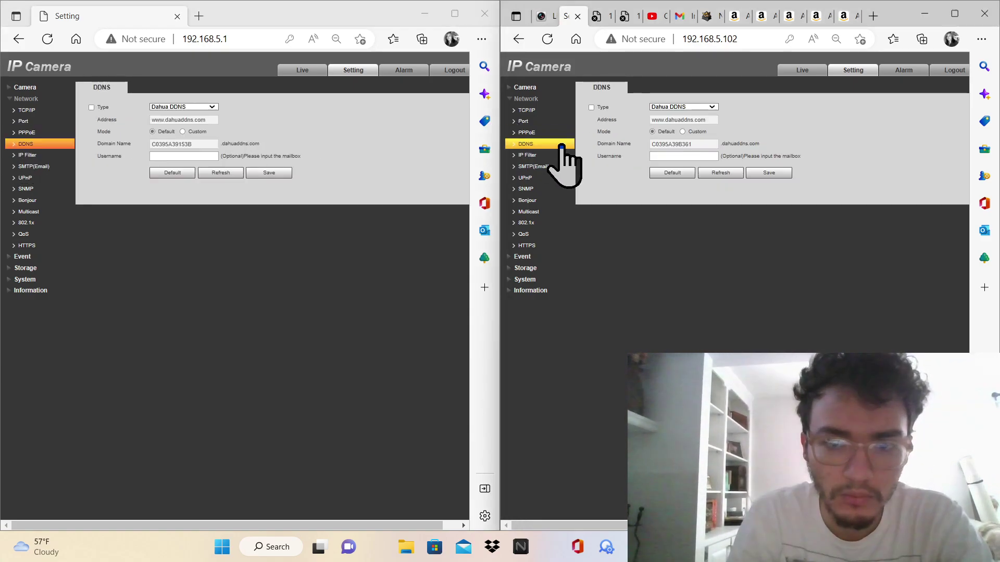
right_click(27, 157)
left_click(28, 155)
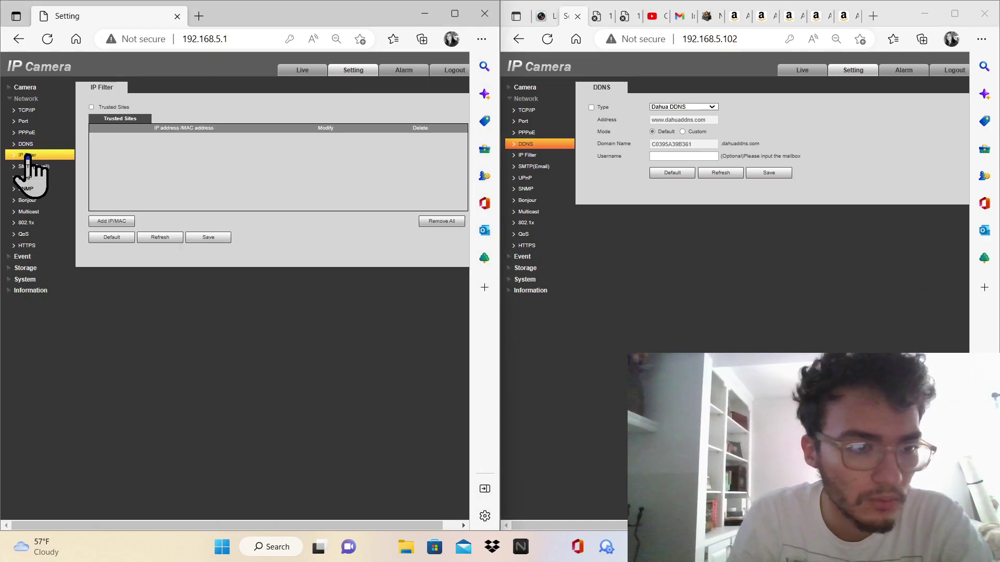
left_click(540, 166)
left_click(537, 157)
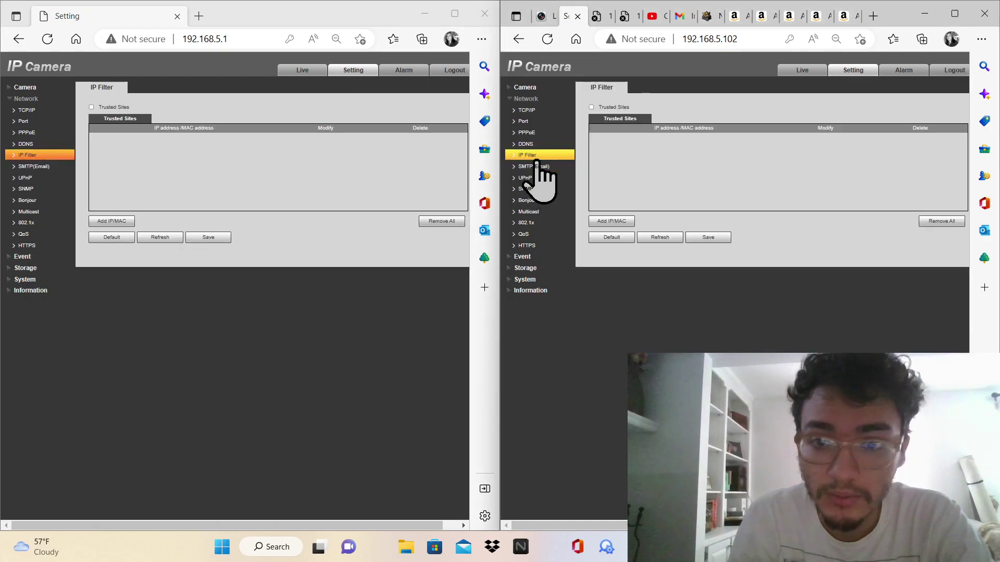
left_click(34, 169)
left_click(552, 168)
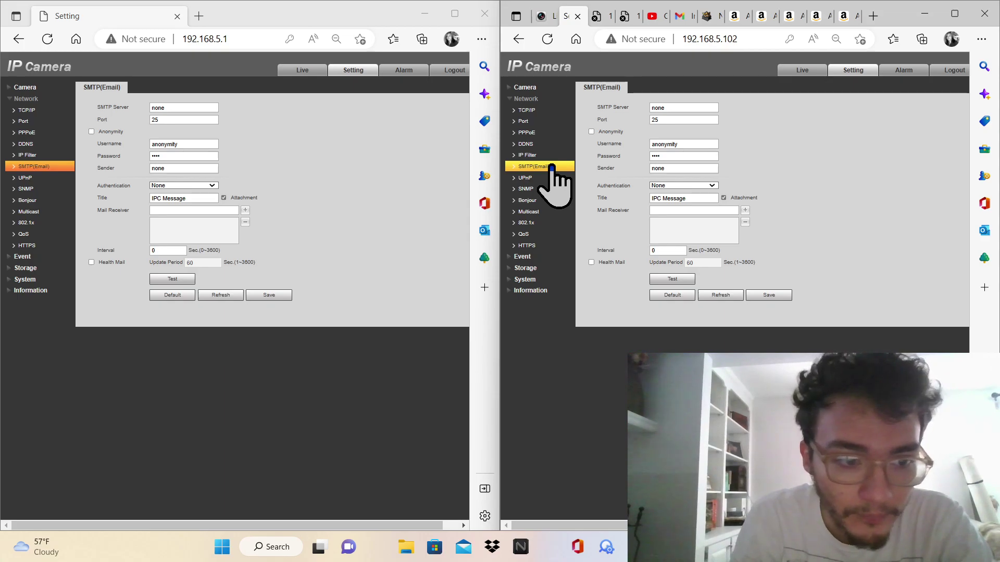
Compare both cameras' UPnP, SNMP, Bonjour and Multicast settings
left_click(25, 177)
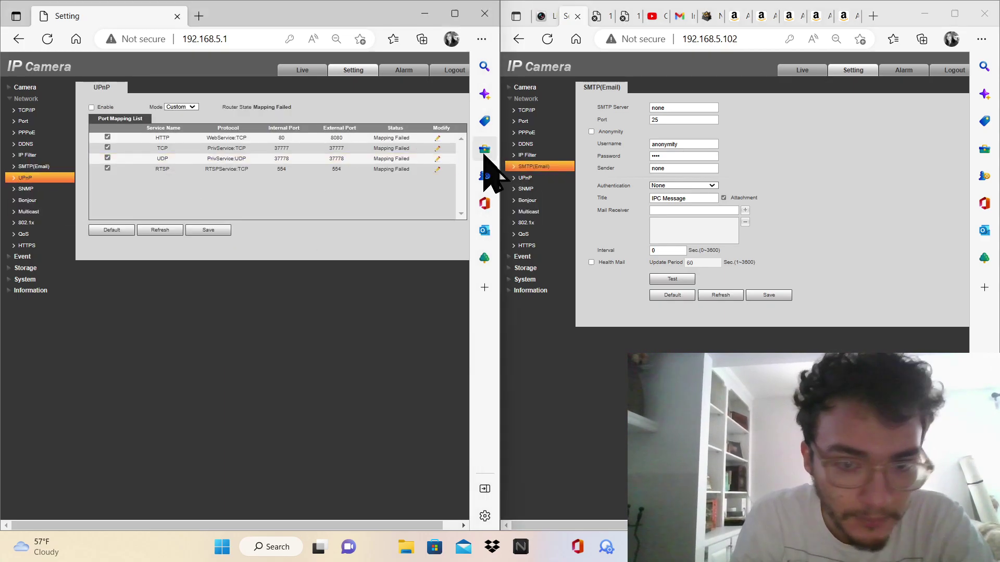
left_click(534, 179)
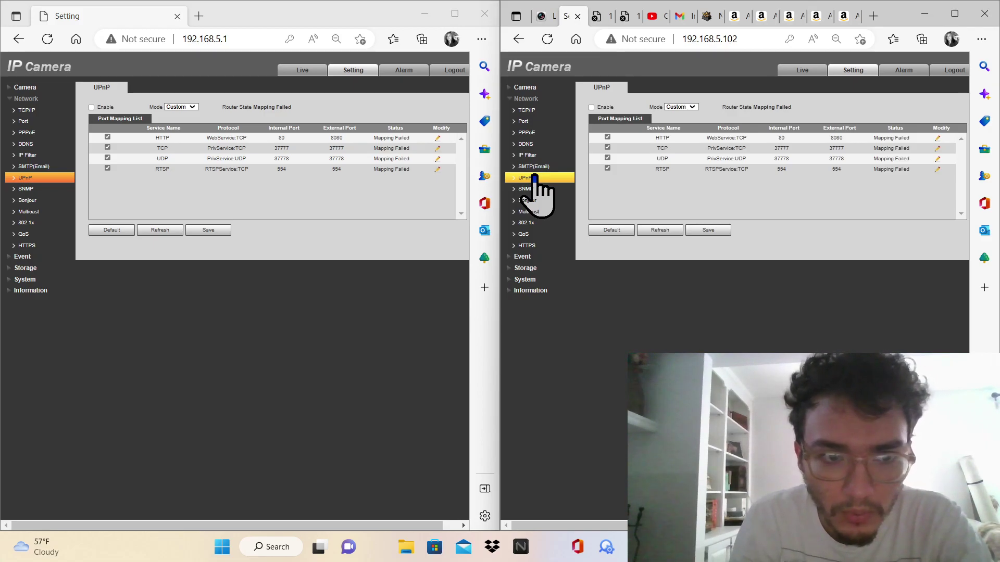
left_click(63, 189)
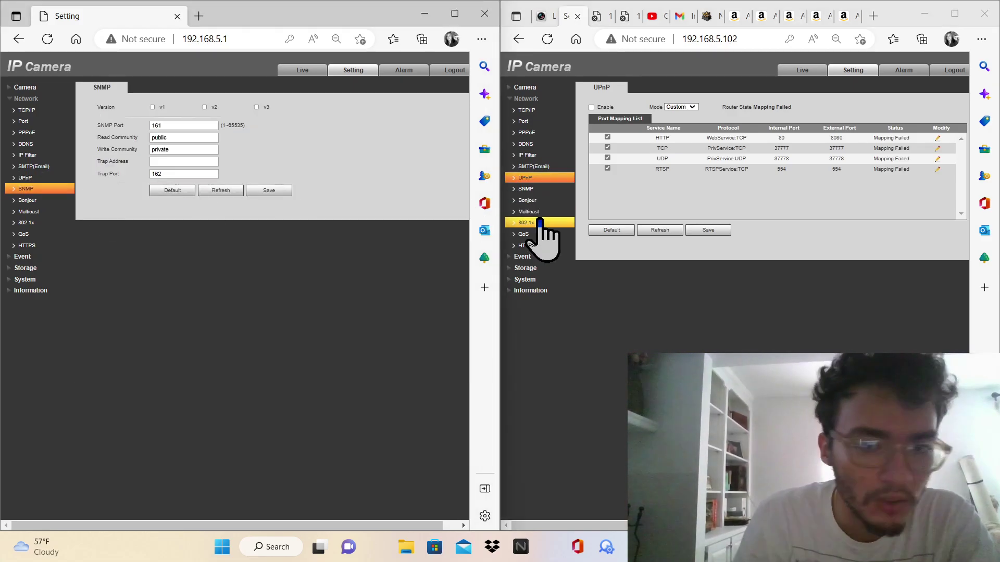
left_click(542, 190)
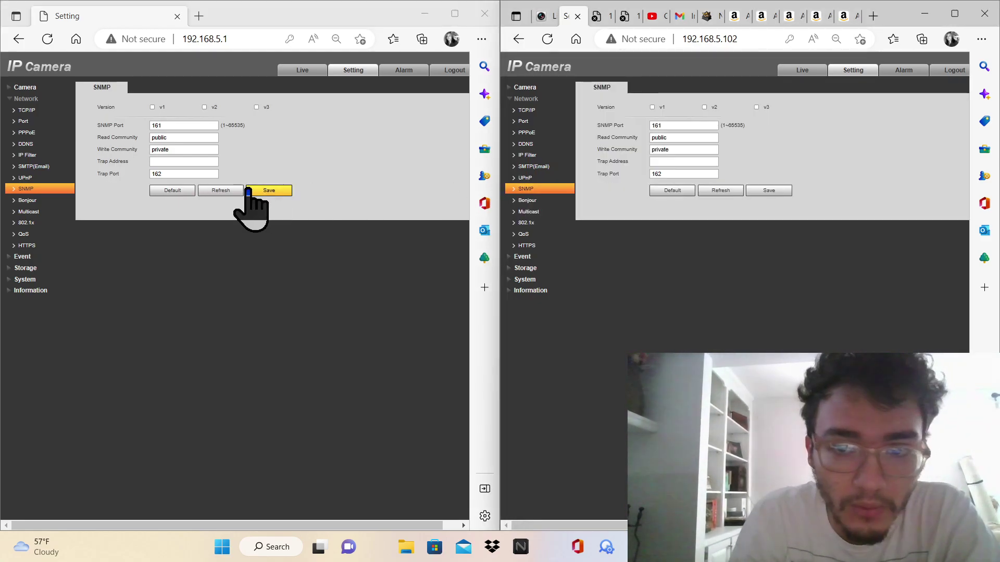
left_click(51, 201)
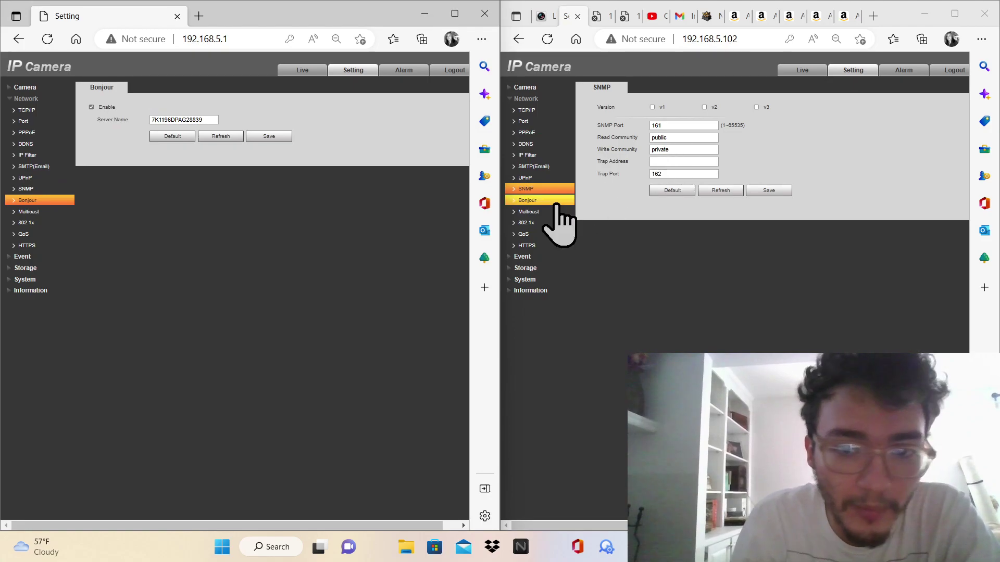
left_click(542, 201)
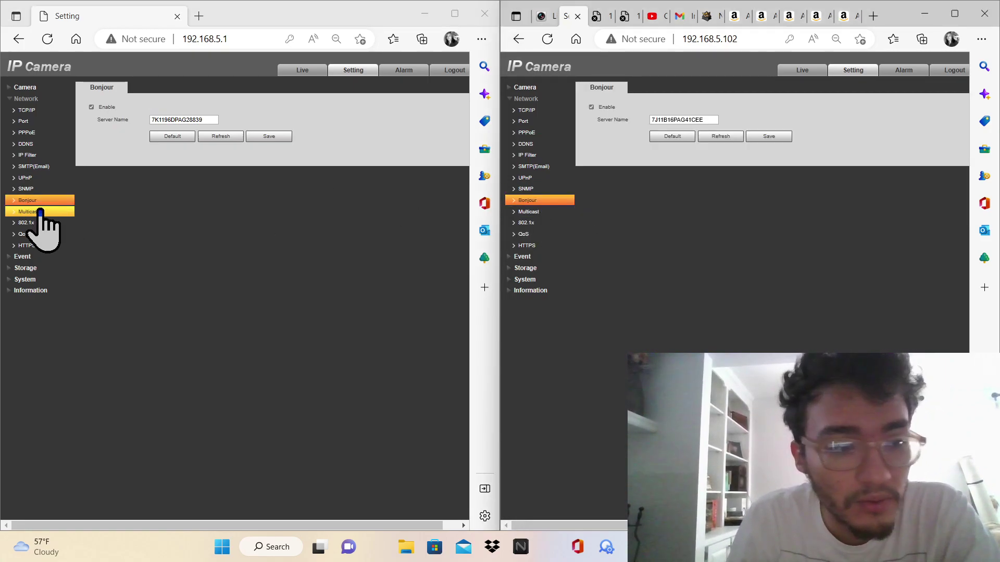
left_click(41, 211)
left_click(523, 213)
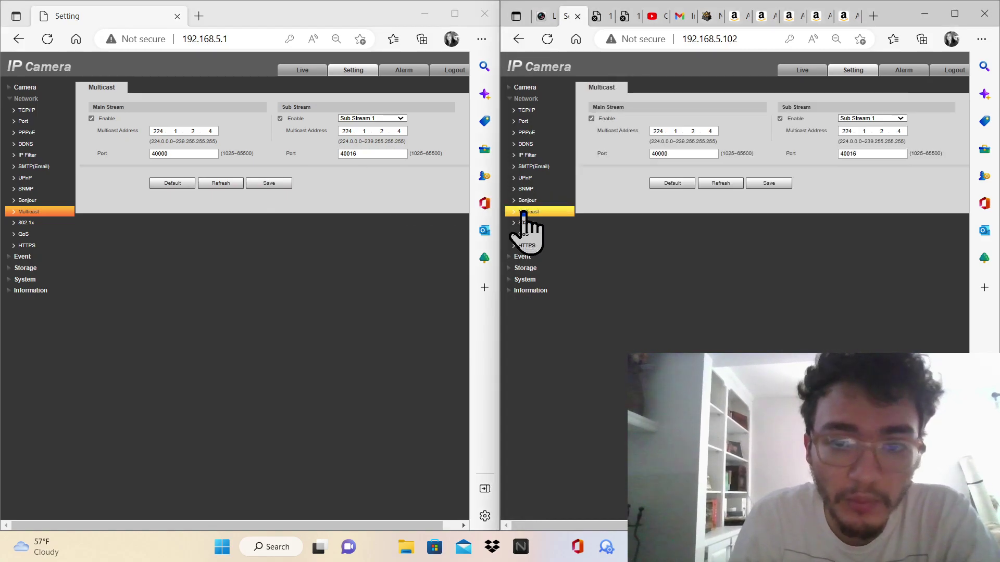
left_click(524, 201)
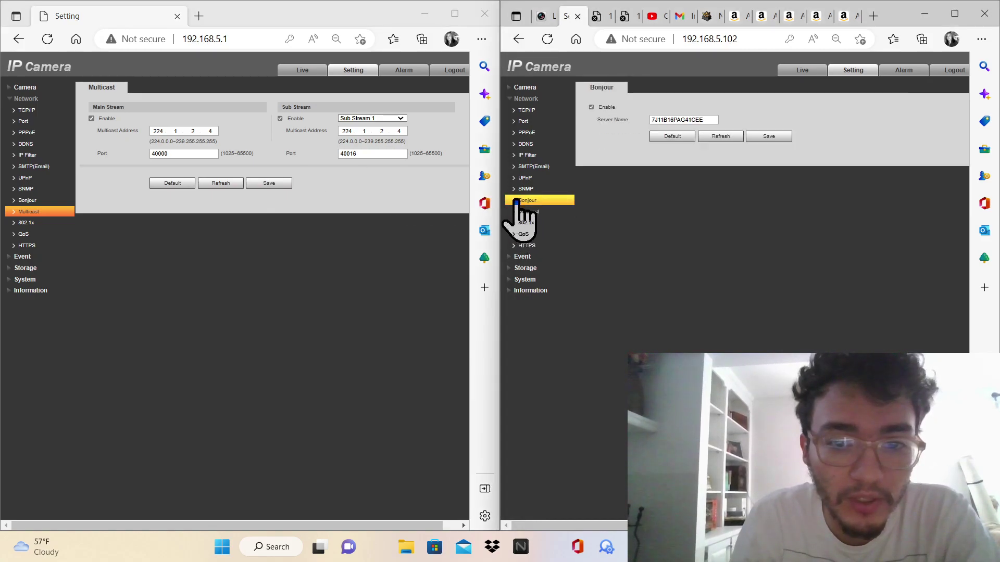
left_click(42, 189)
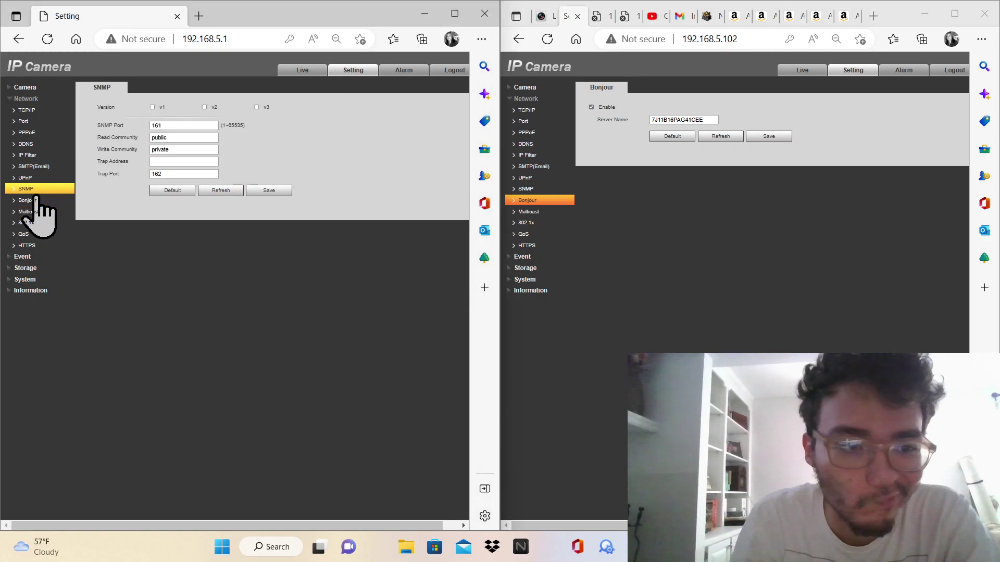
left_click(26, 200)
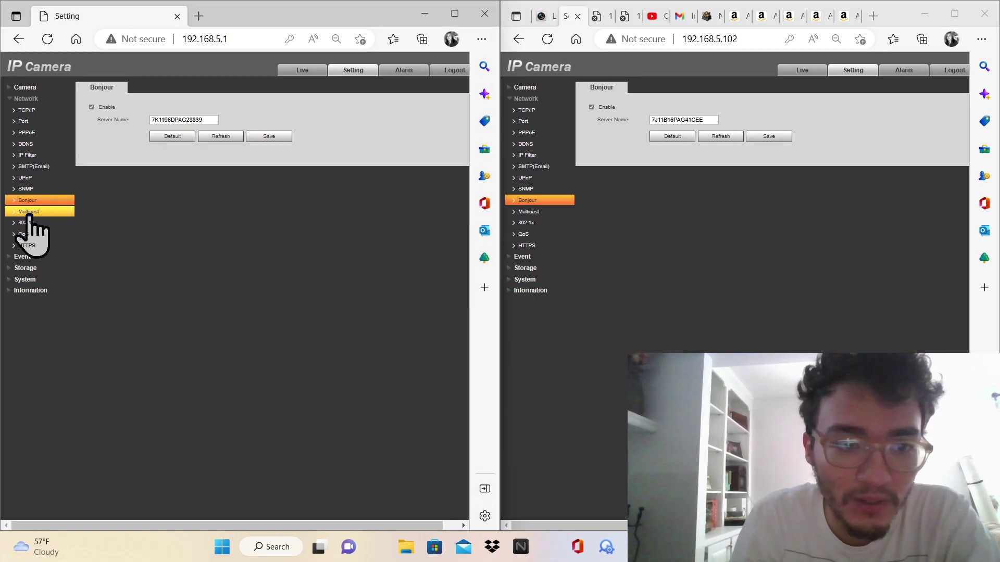
left_click(28, 212)
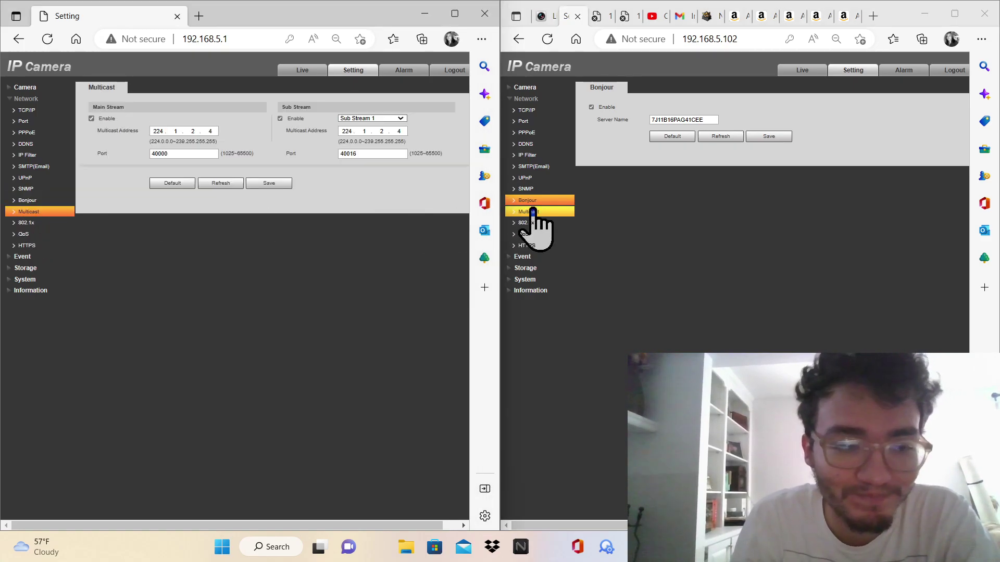
left_click(533, 212)
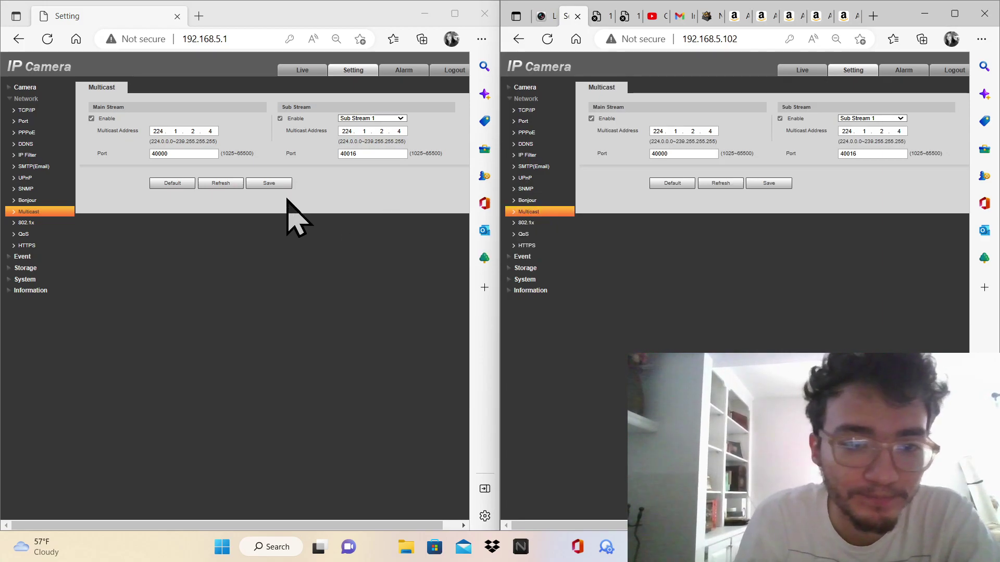
Compare both cameras' 802.1x, QoS and HTTPS settings, HTTPS disabled on each
left_click(54, 223)
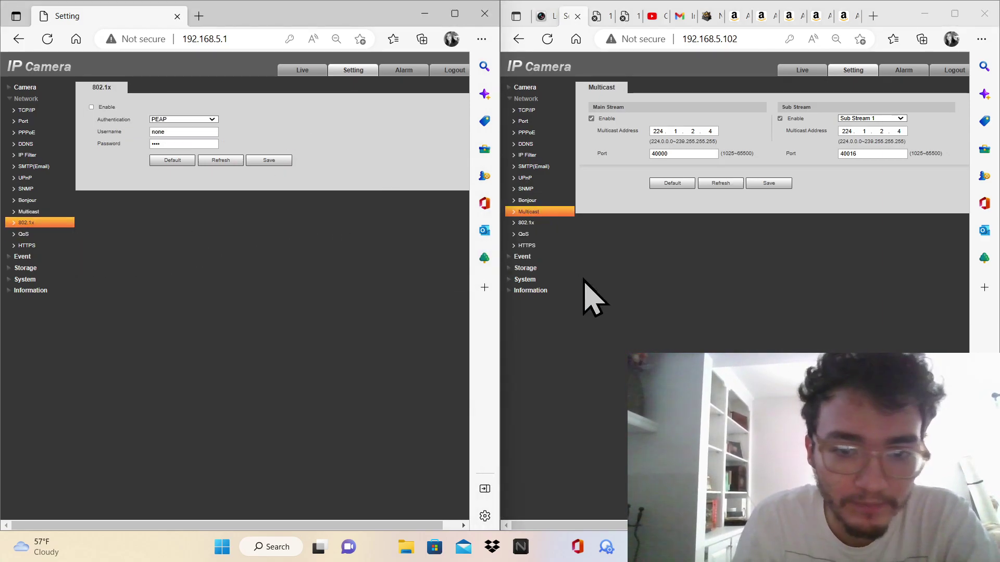
left_click(536, 223)
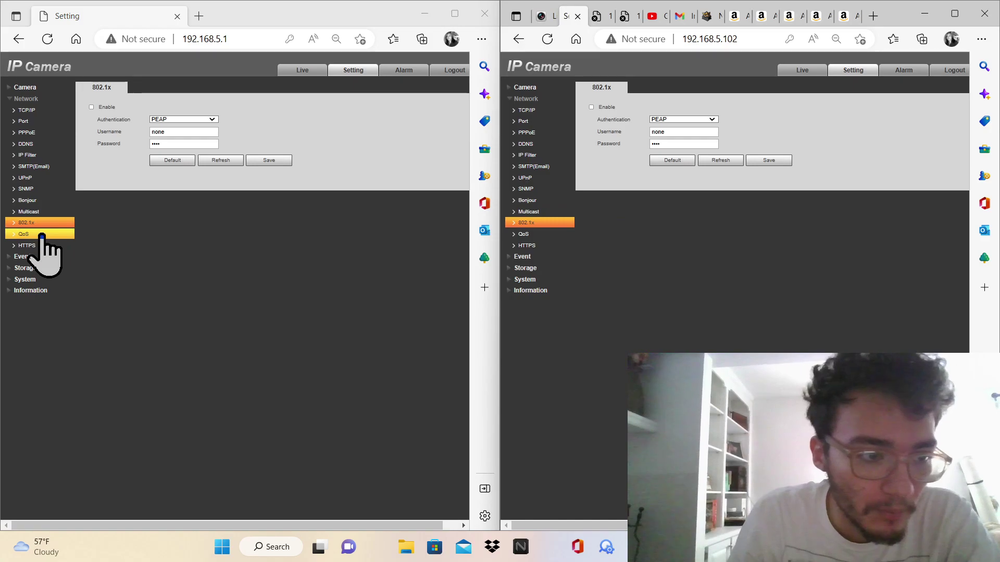
left_click(41, 235)
left_click(526, 235)
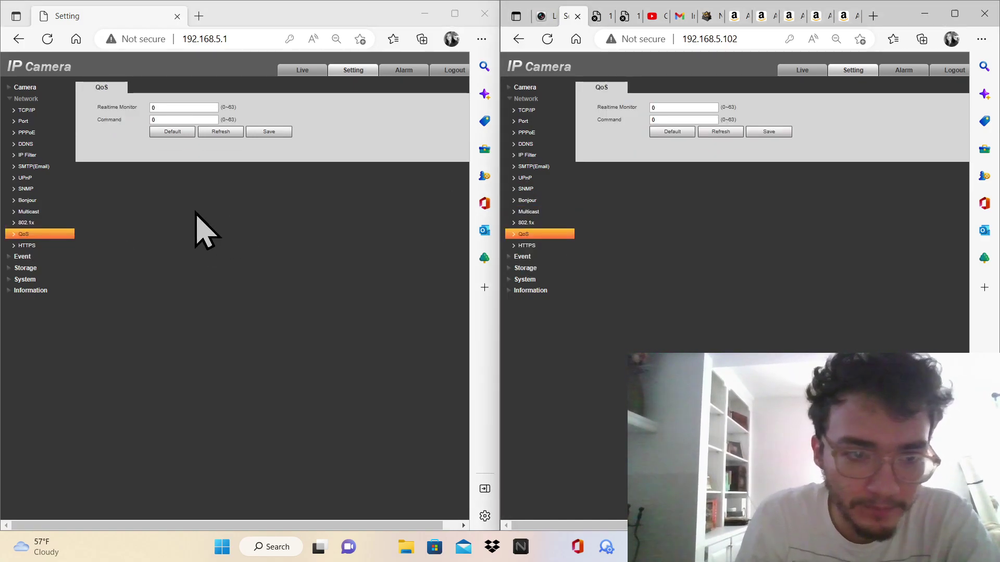
left_click(43, 245)
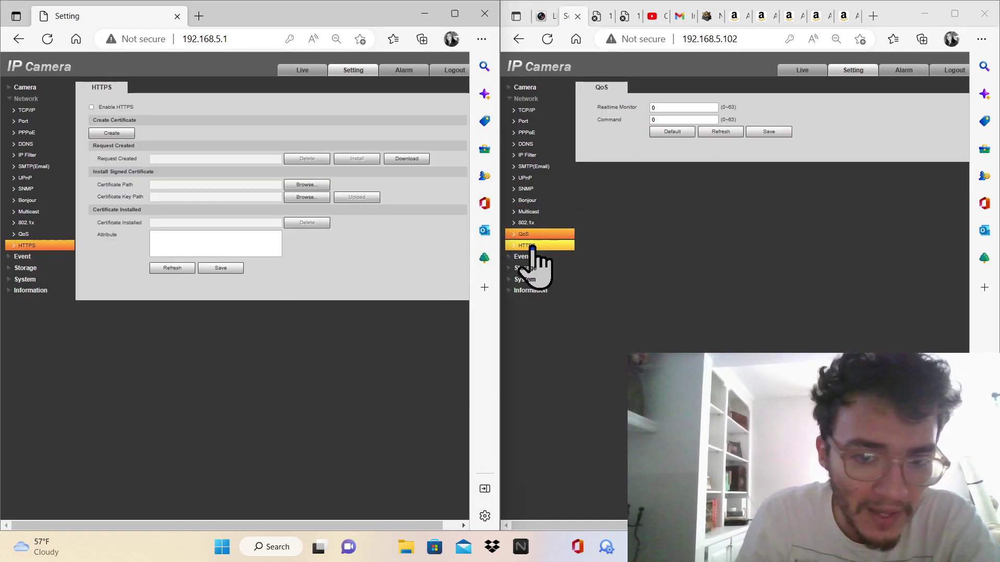
left_click(532, 245)
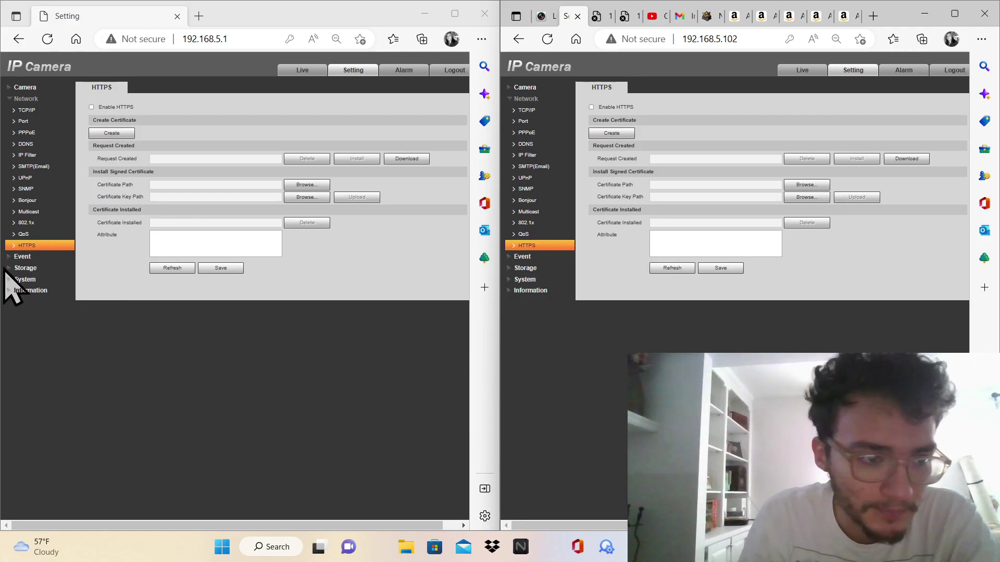
left_click(21, 257)
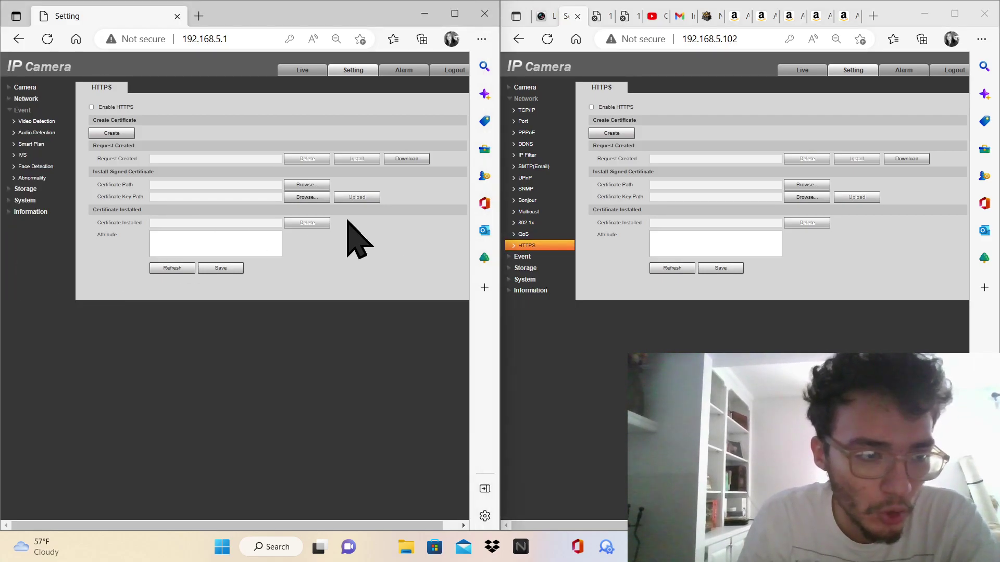
Enable and save Motion Detection on 192.168.5.102 under Event > Video Detection
left_click(559, 258)
left_click(537, 121)
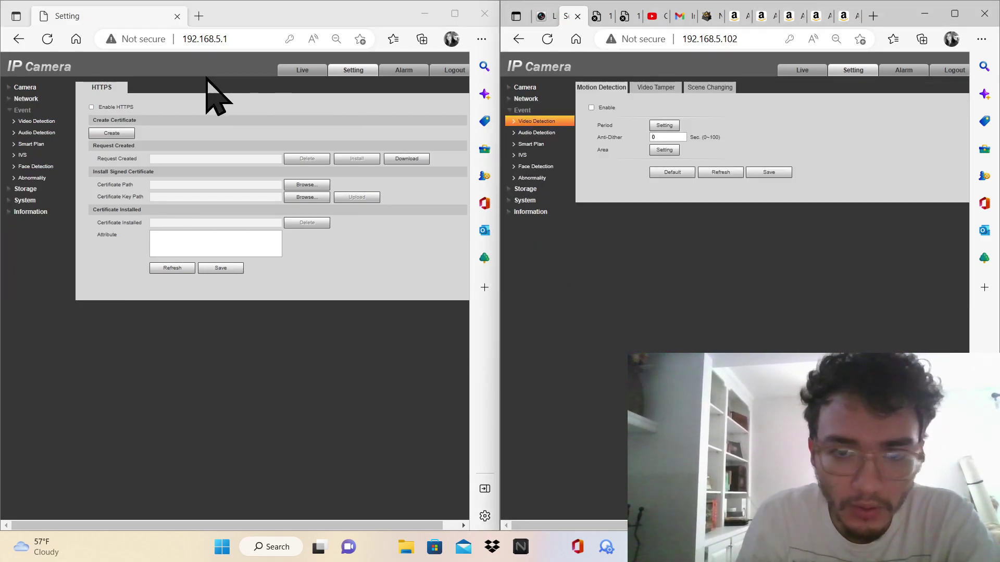
left_click(59, 121)
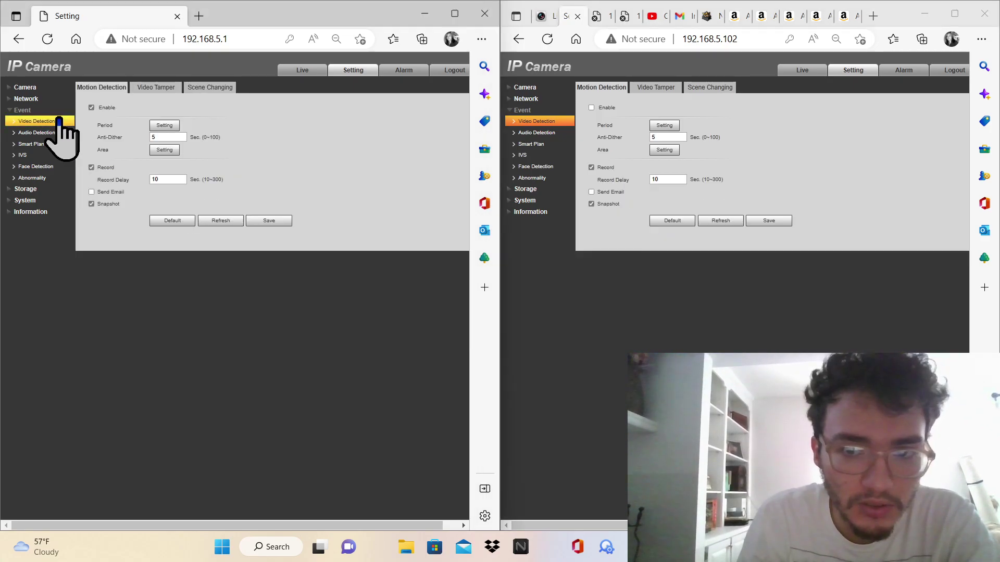
left_click(592, 108)
left_click(771, 220)
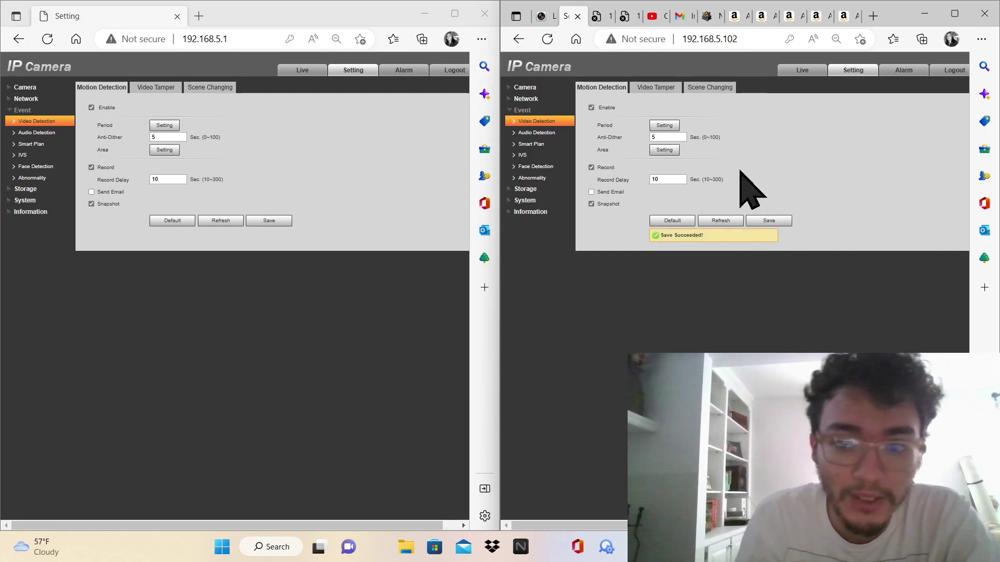
Enable and save Video Tamper detection on 192.168.5.102, matching 192.168.5.1
left_click(657, 89)
left_click(159, 88)
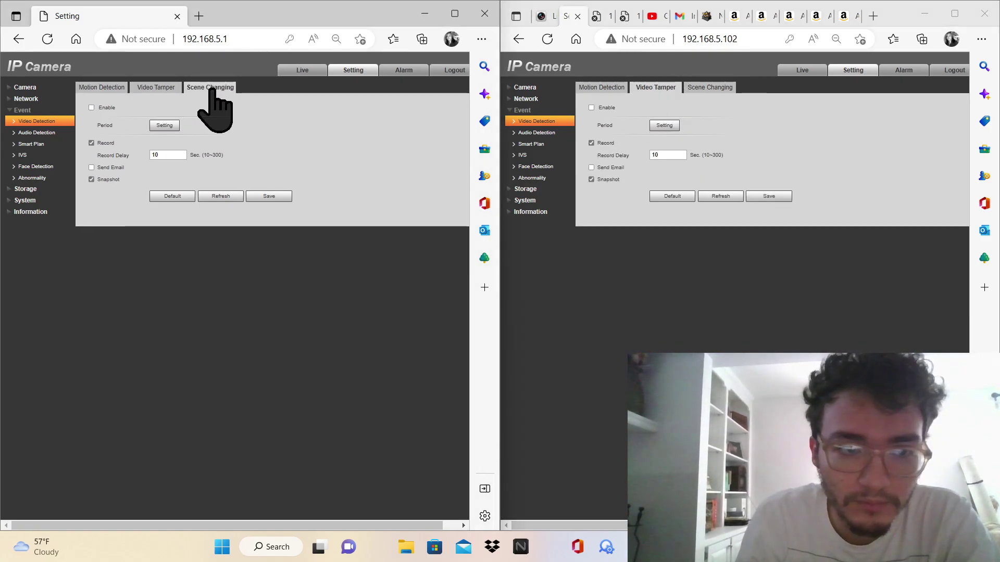
left_click(591, 108)
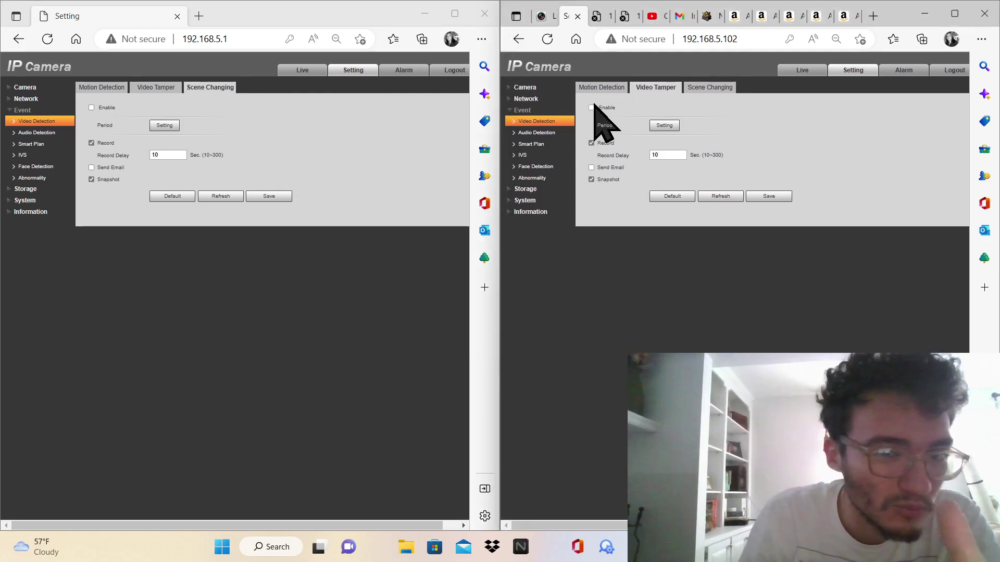
left_click(769, 197)
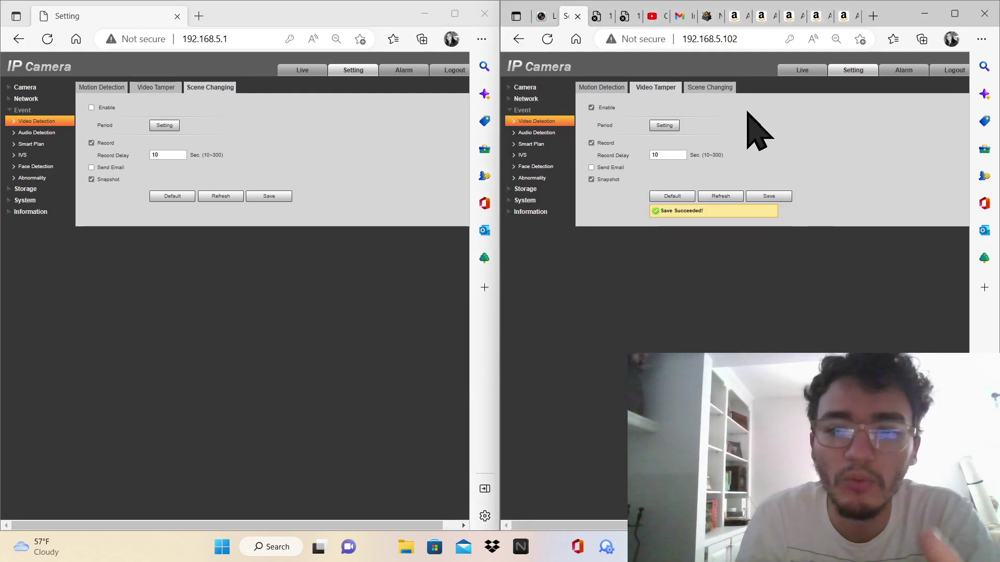
left_click(714, 86)
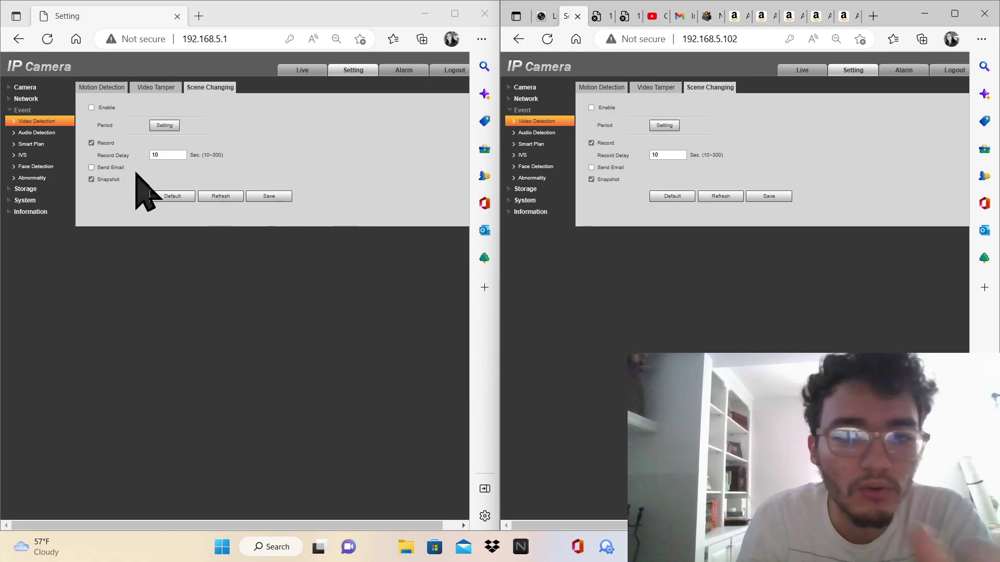
left_click(45, 132)
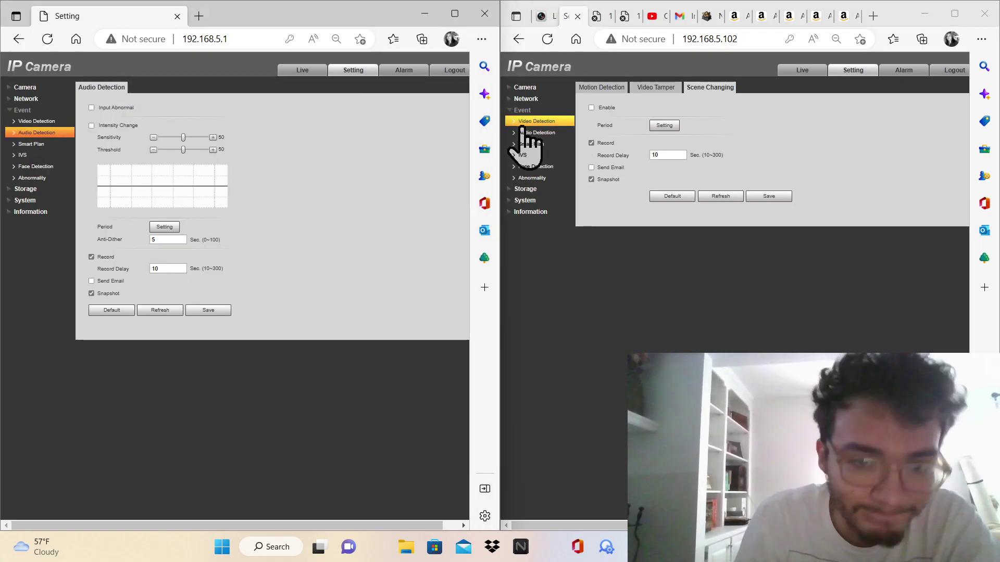
Compare both cameras' Audio Detection, Smart Plan, IVS and Face Detection pages
left_click(521, 133)
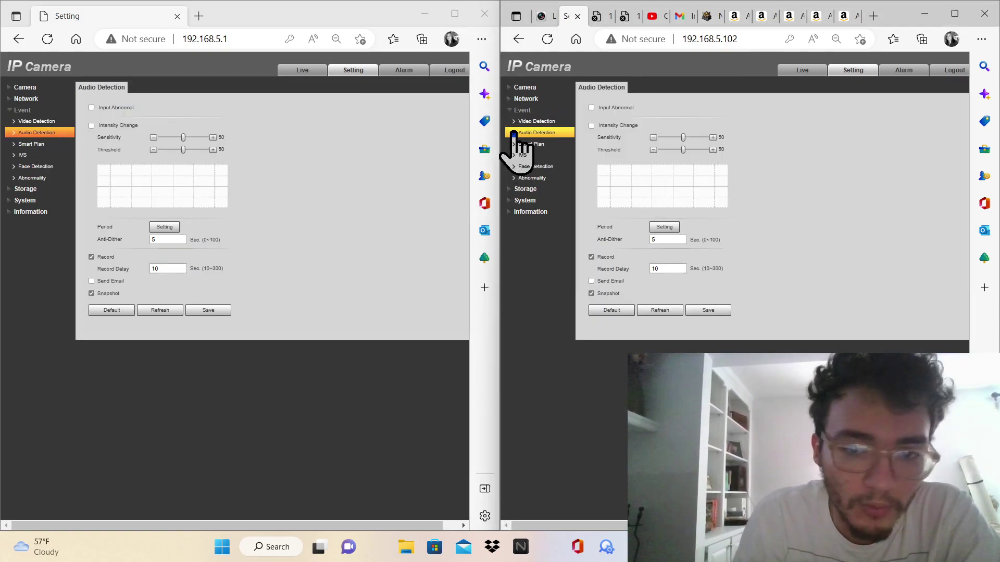
left_click(33, 144)
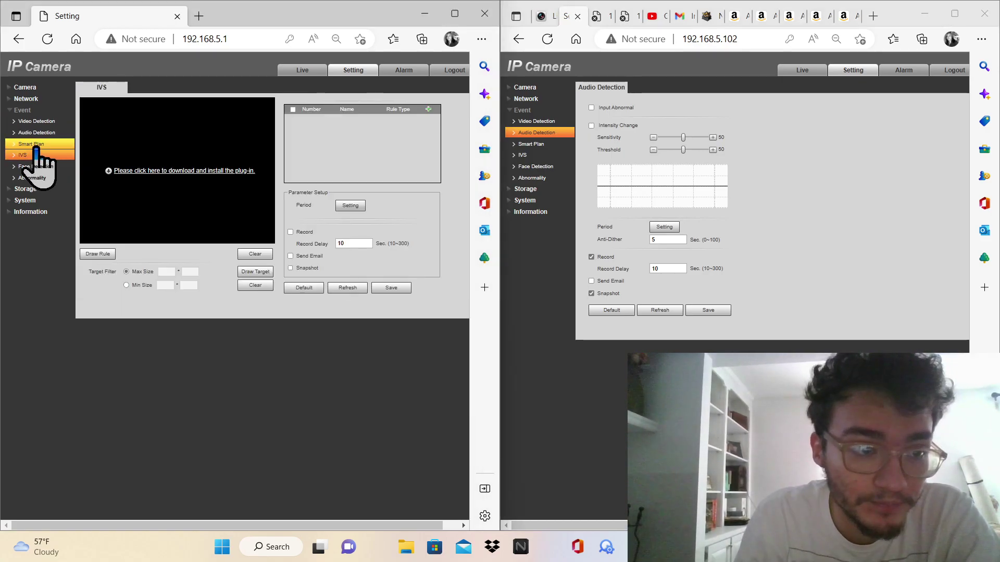
left_click(538, 148)
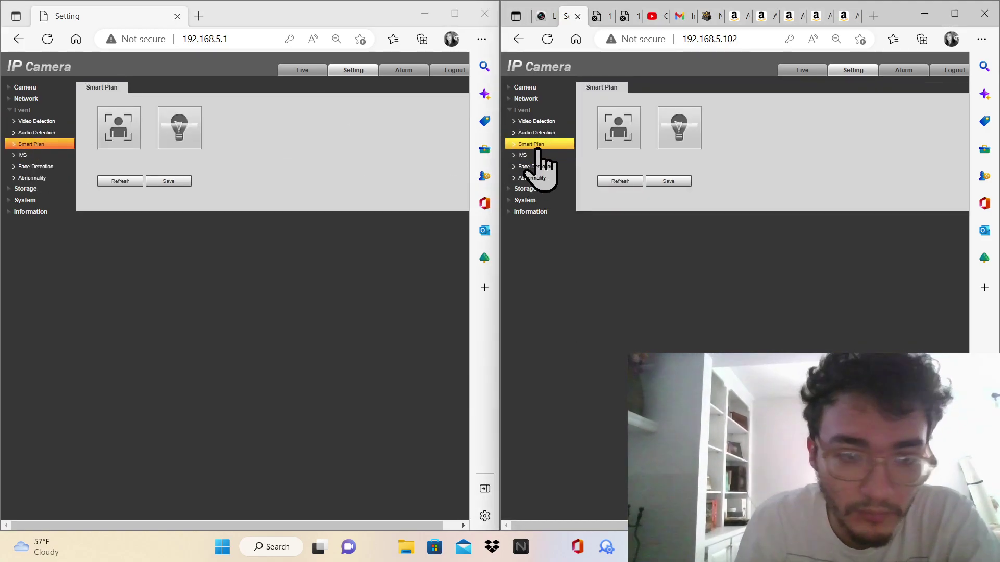
left_click(60, 155)
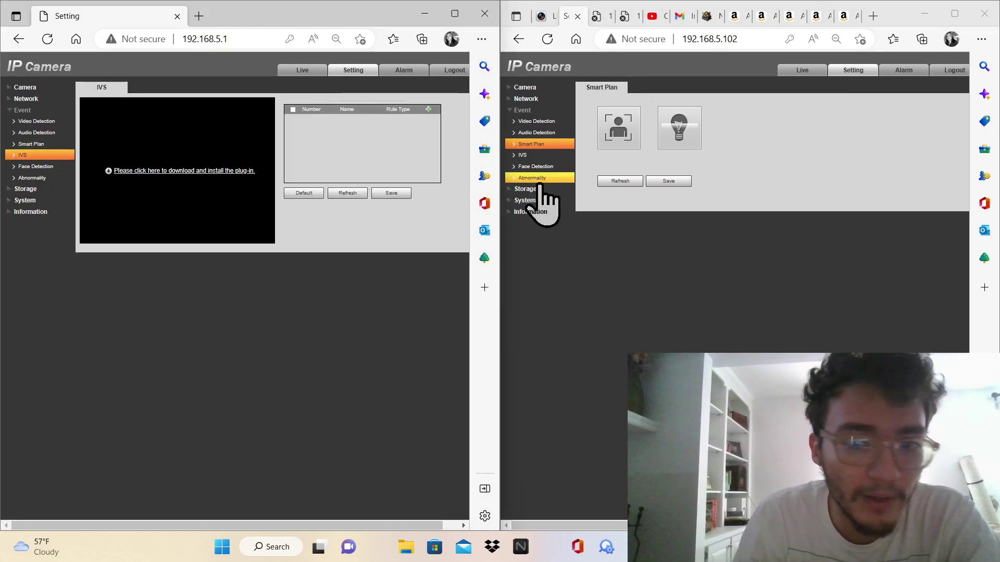
left_click(537, 167)
left_click(525, 155)
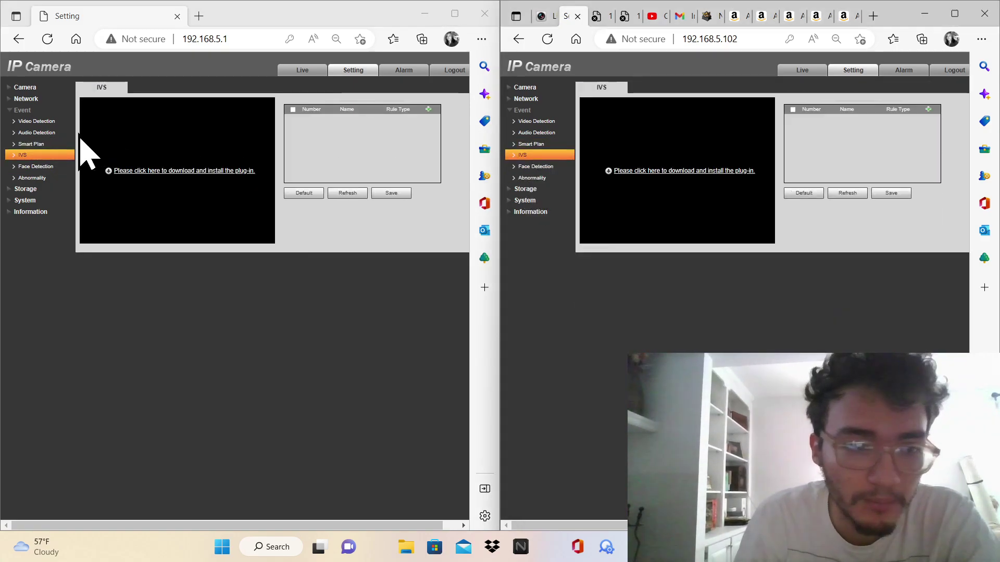
left_click(47, 166)
left_click(526, 166)
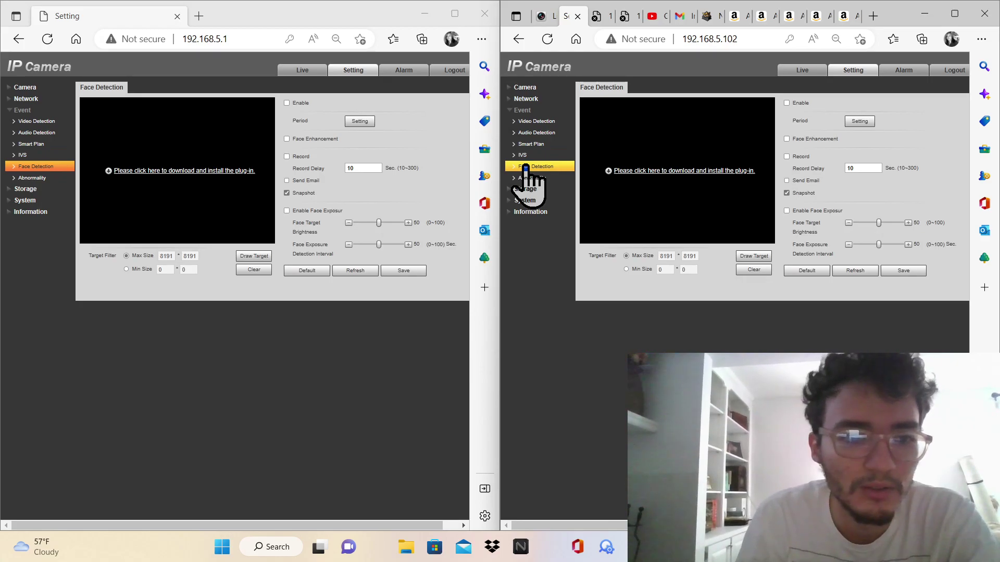
Compare both cameras' Abnormality Illegal Access (login-error limit 5) and Voltage Detection tabs
left_click(32, 178)
left_click(533, 178)
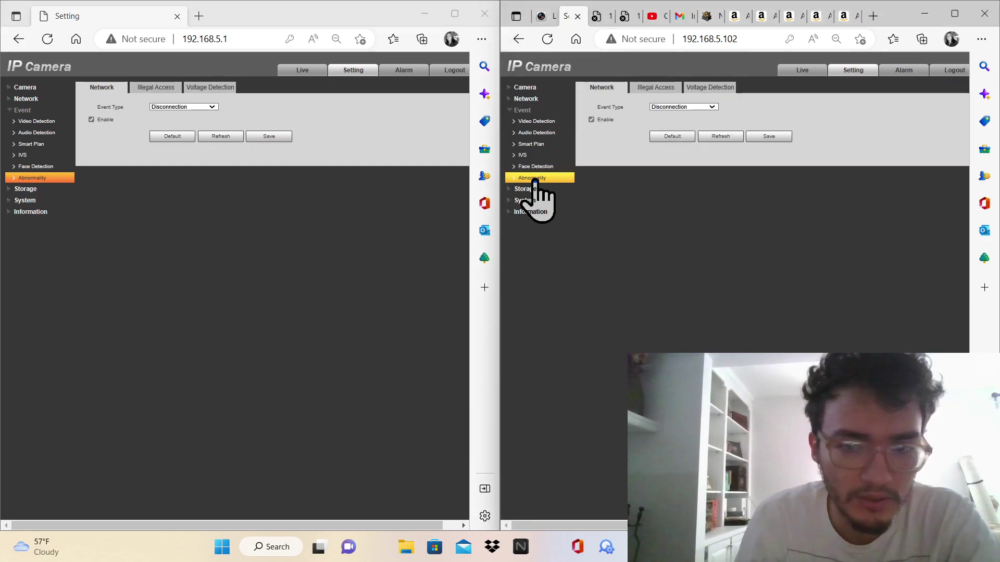
left_click(655, 88)
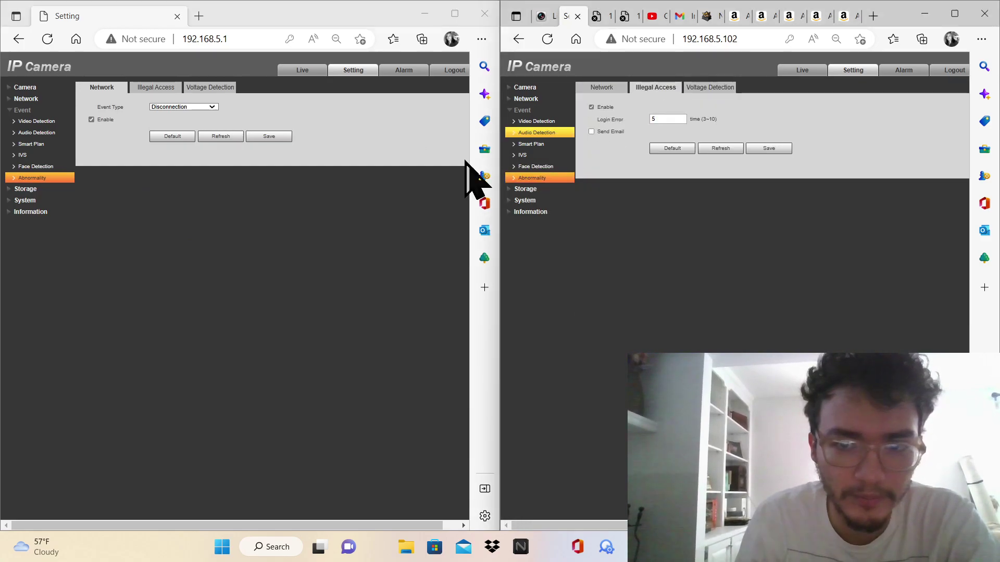
left_click(169, 88)
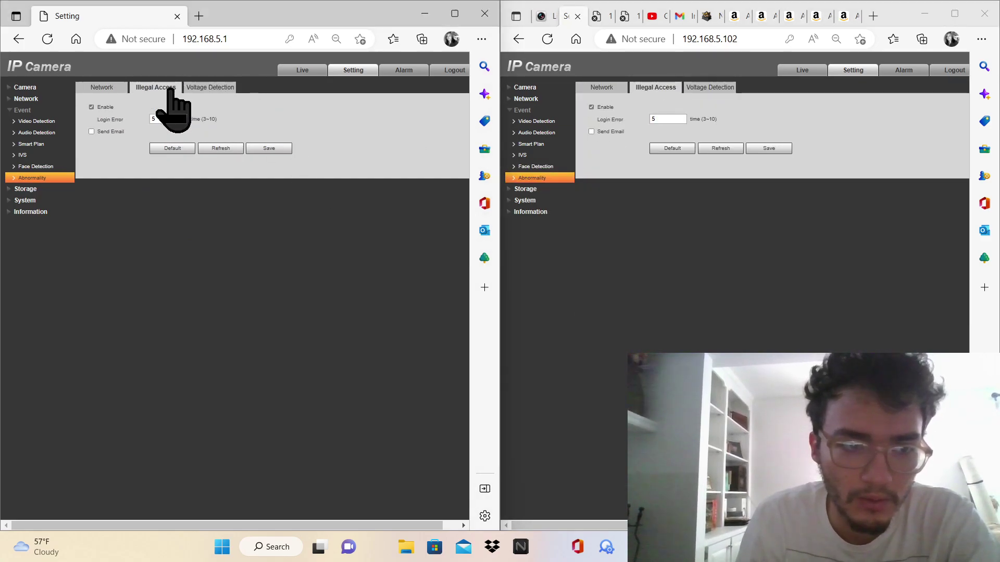
left_click(213, 89)
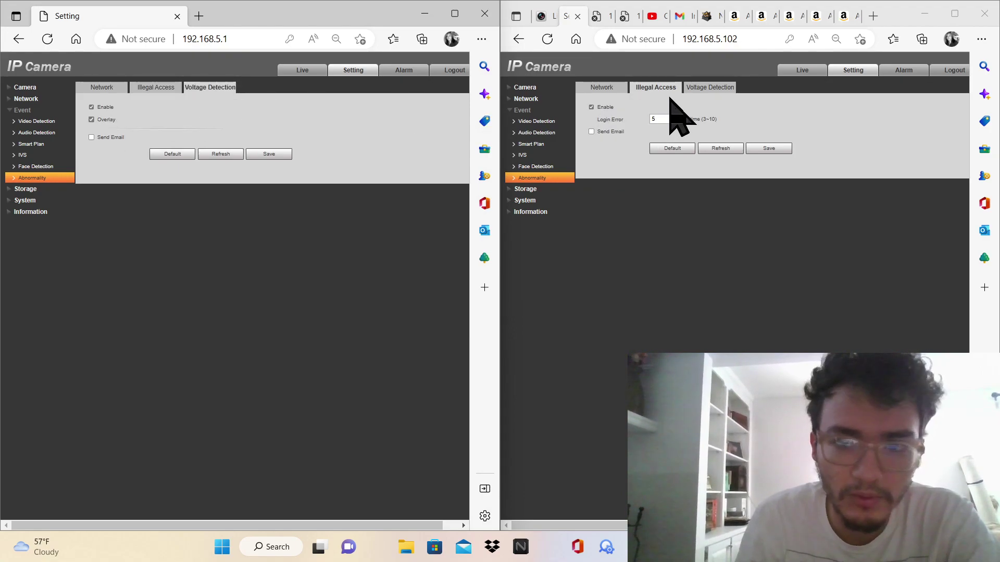
left_click(688, 89)
Compare both cameras' Storage record schedules, Holiday Schedule and Snapshot schedule
left_click(44, 189)
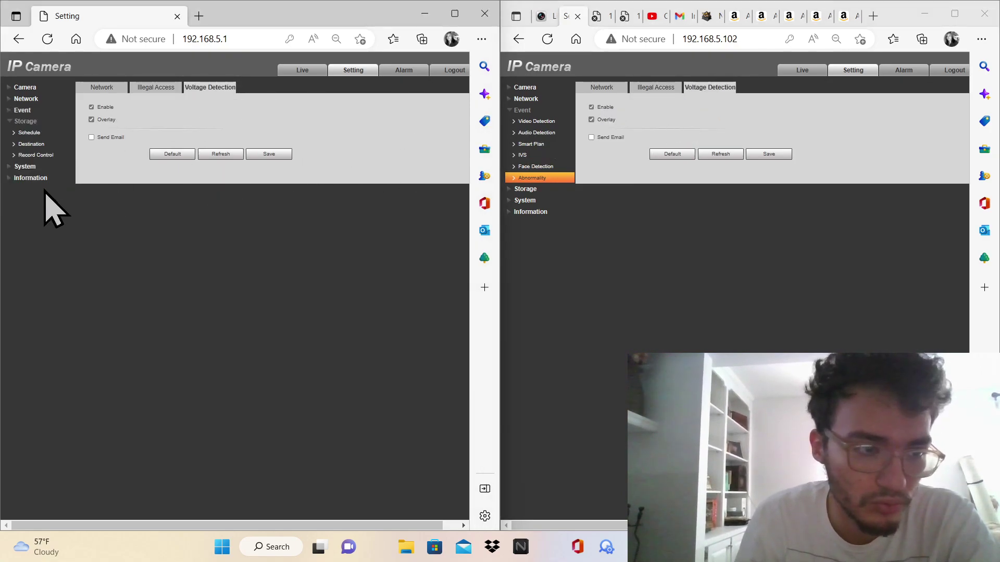
left_click(539, 189)
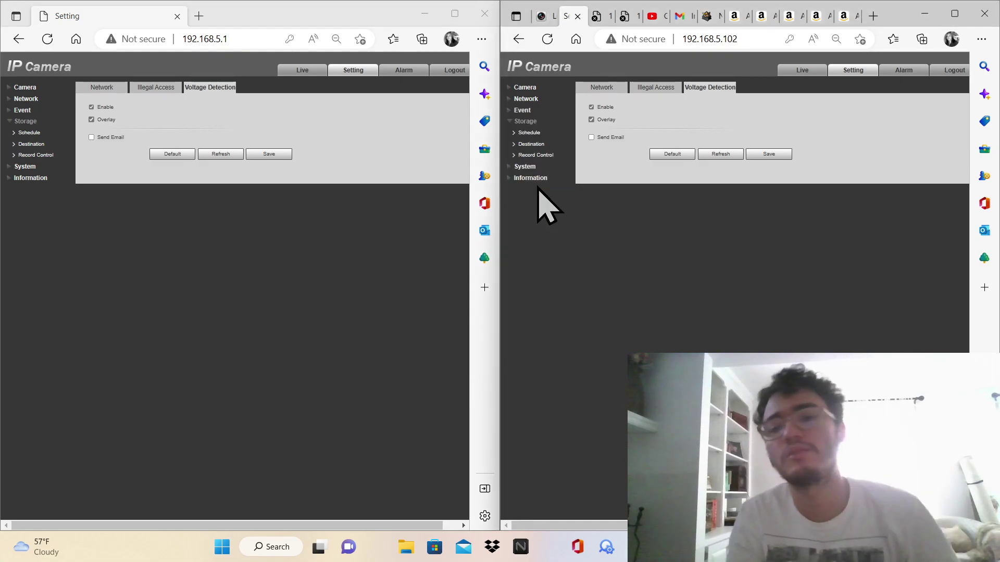
left_click(537, 144)
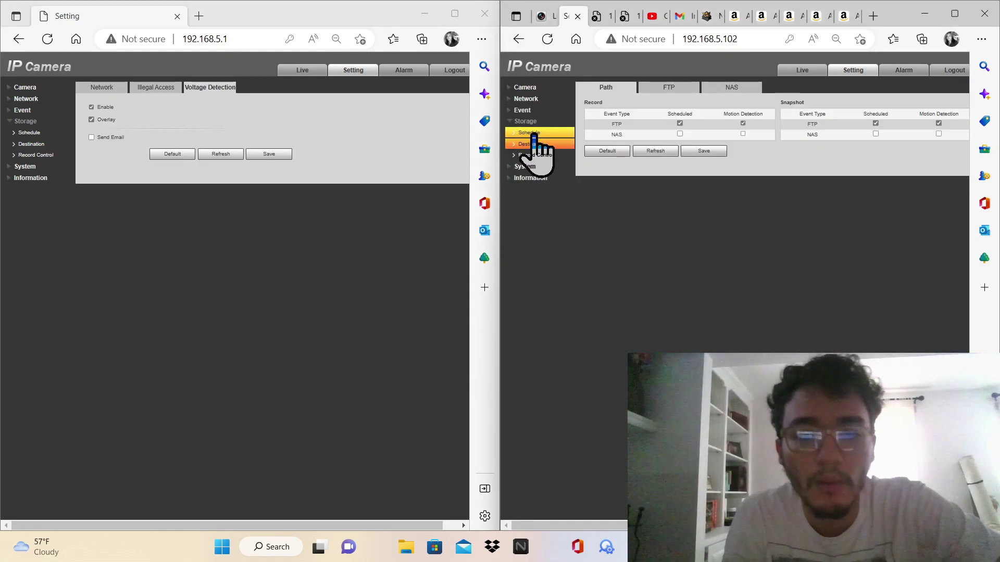
left_click(531, 132)
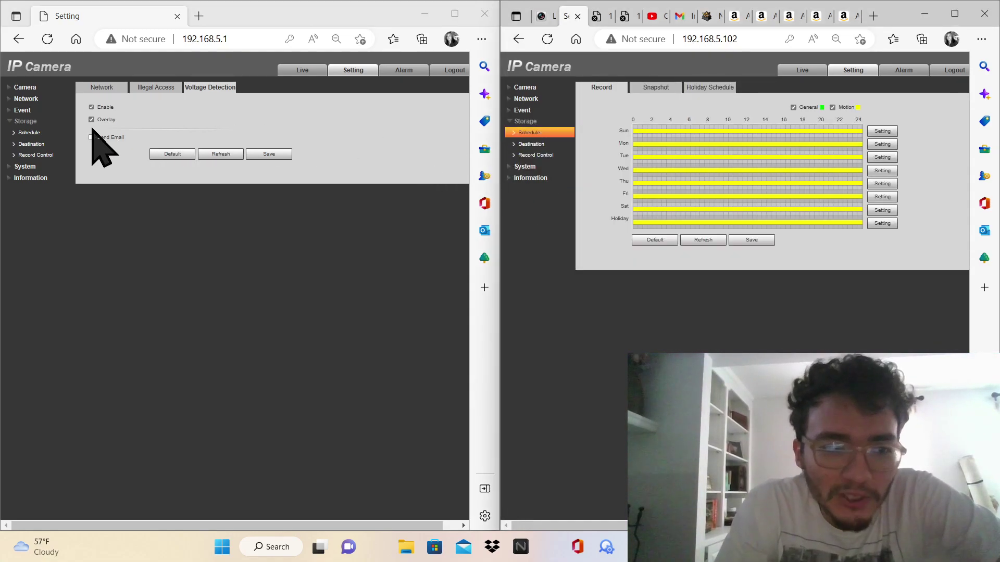
left_click(57, 132)
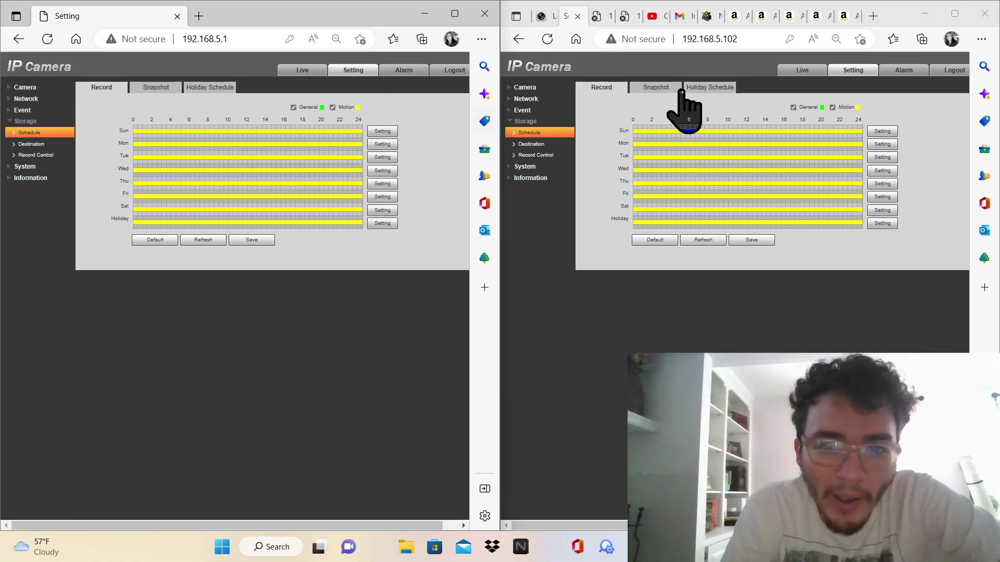
left_click(687, 87)
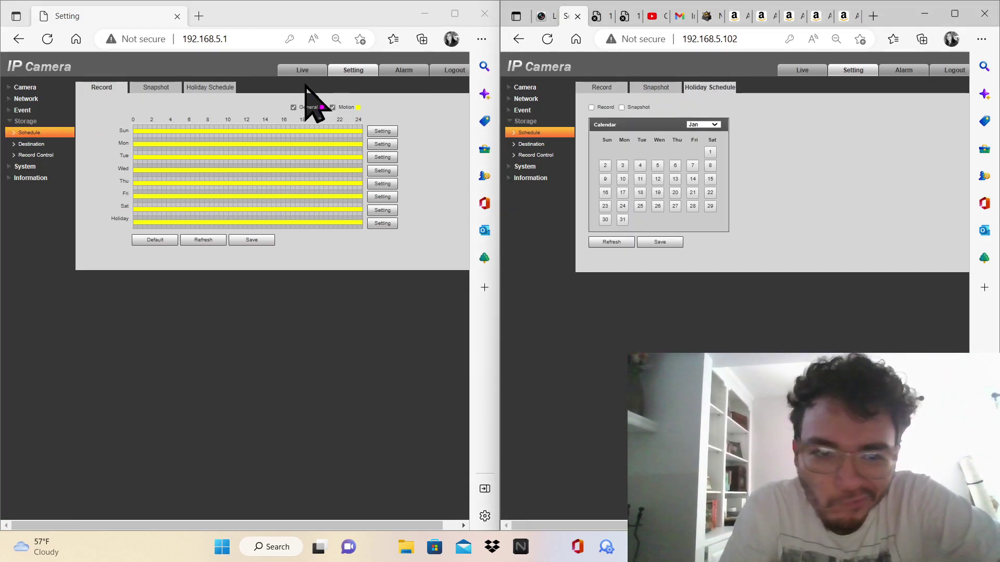
left_click(202, 87)
left_click(657, 87)
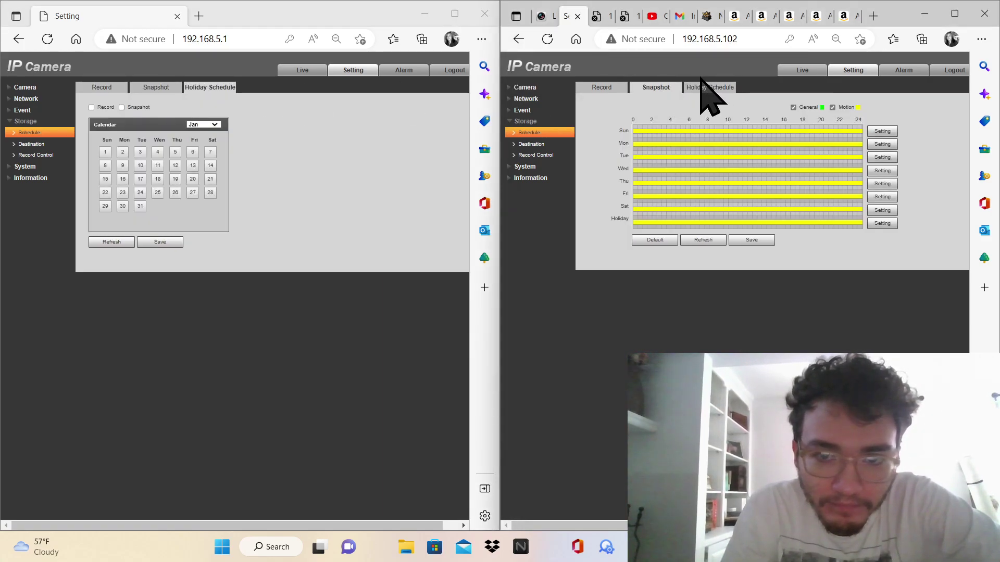
left_click(703, 87)
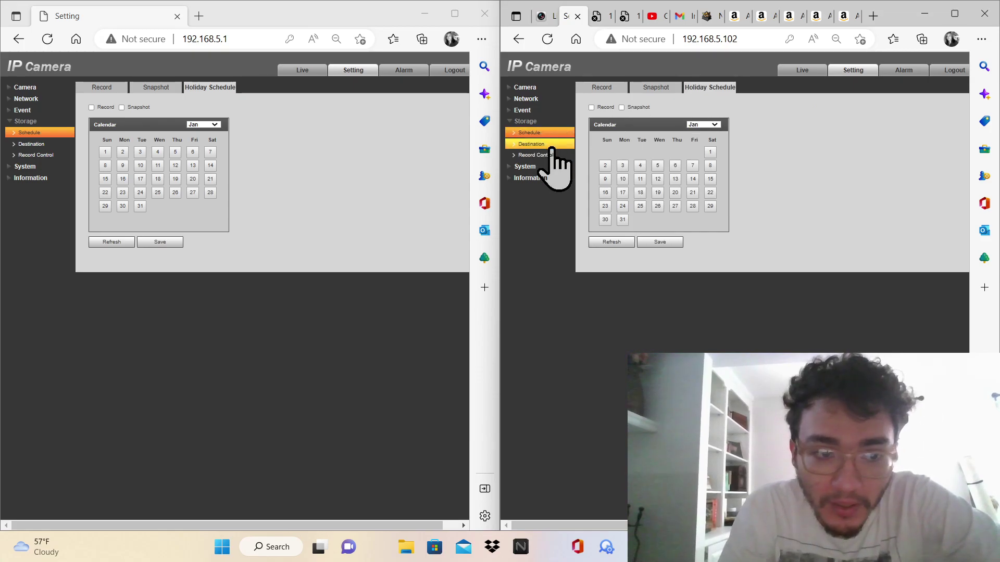
Open both cameras' storage Destination pages and move the left window back to the left half
left_click(551, 144)
left_click(51, 144)
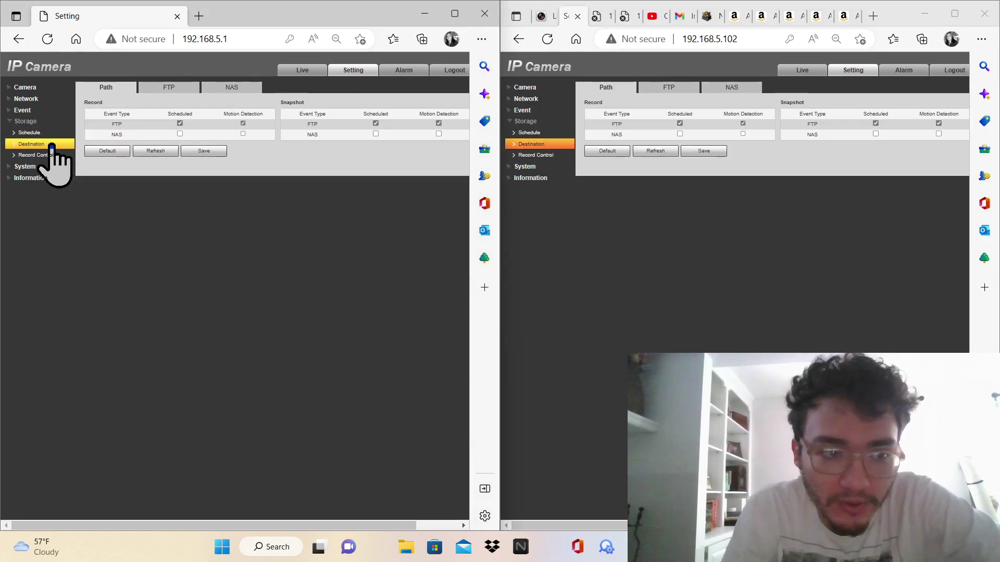
left_click(454, 13)
left_click(955, 11)
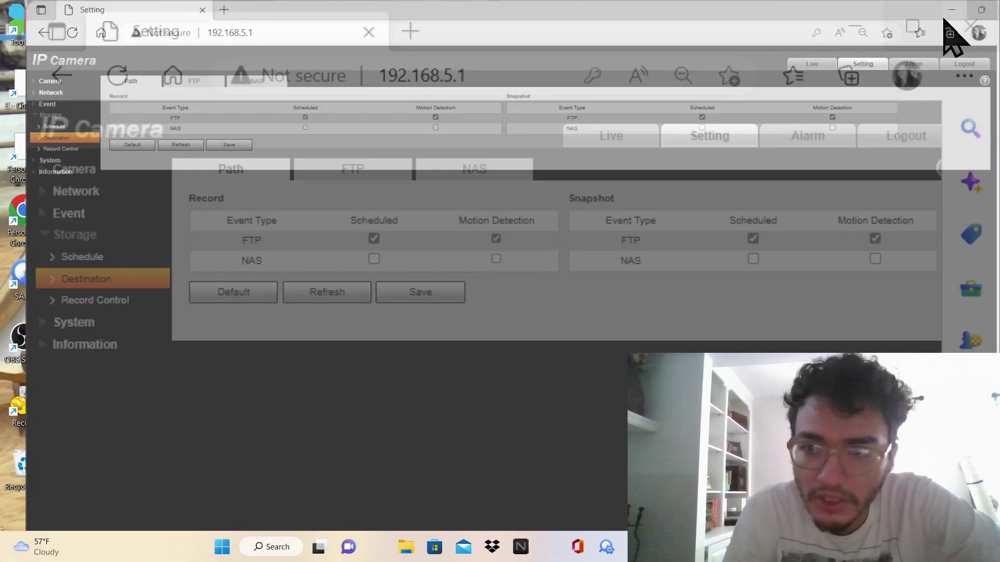
left_click_drag(798, 15, 3, 91)
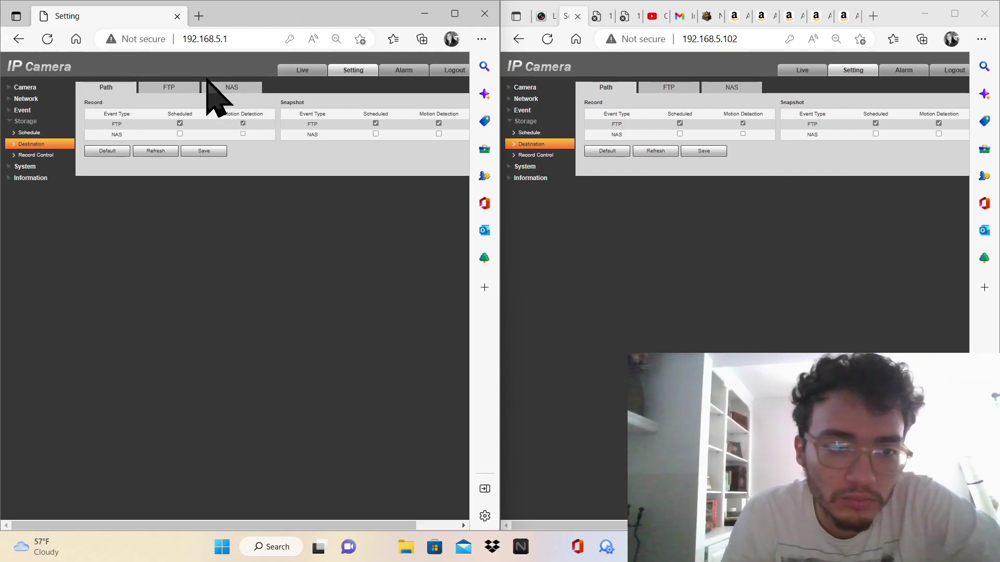
Compare FTP and NAS tabs, then Record Control: 8-minute packs, 5 s pre-event, Overwrite
left_click(177, 84)
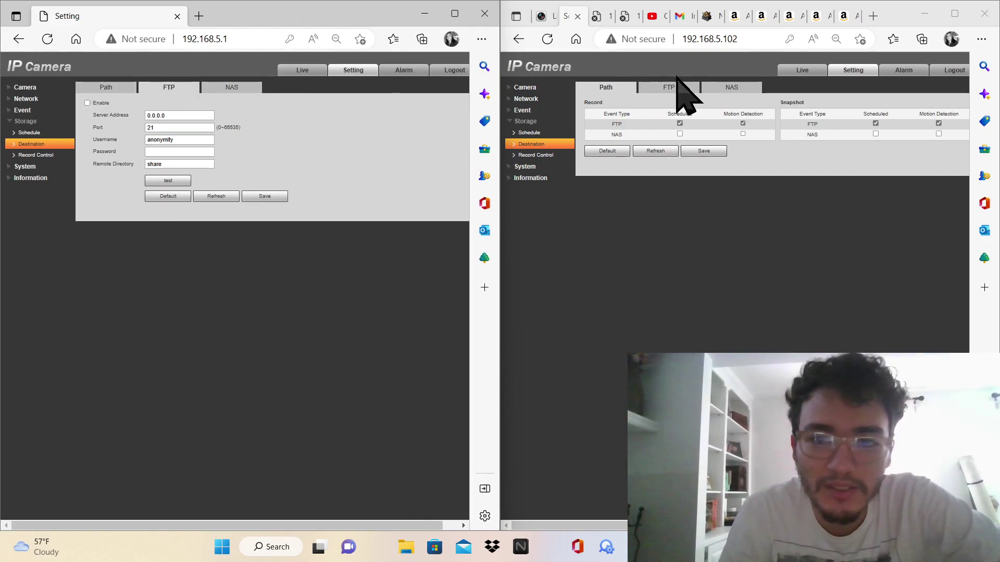
left_click(672, 87)
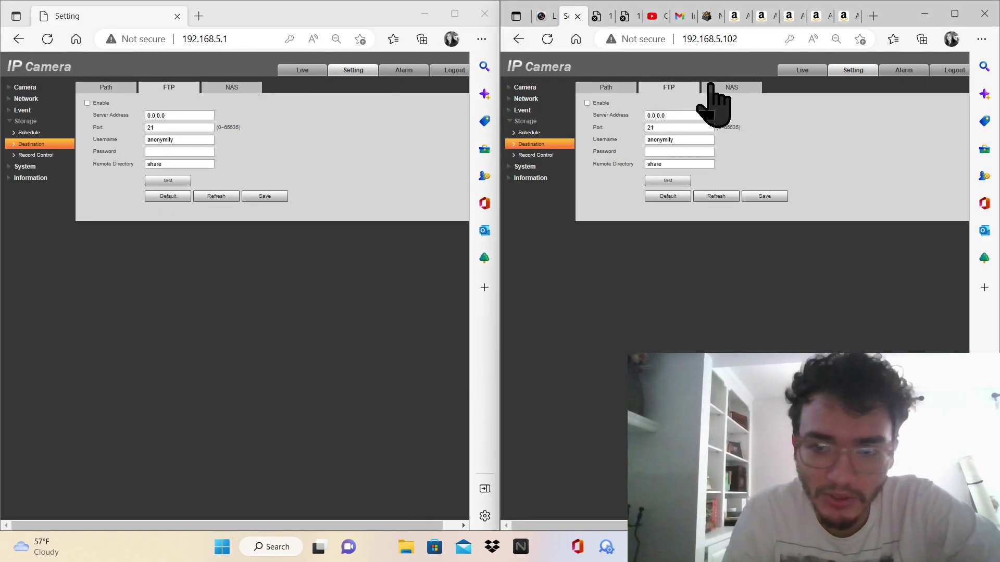
left_click(729, 88)
left_click(232, 87)
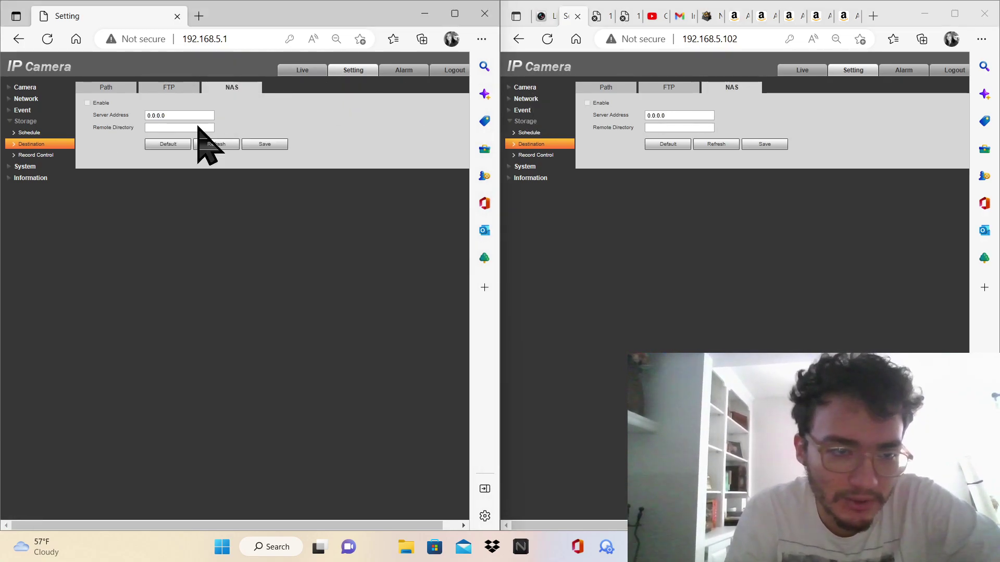
left_click(42, 155)
left_click(532, 159)
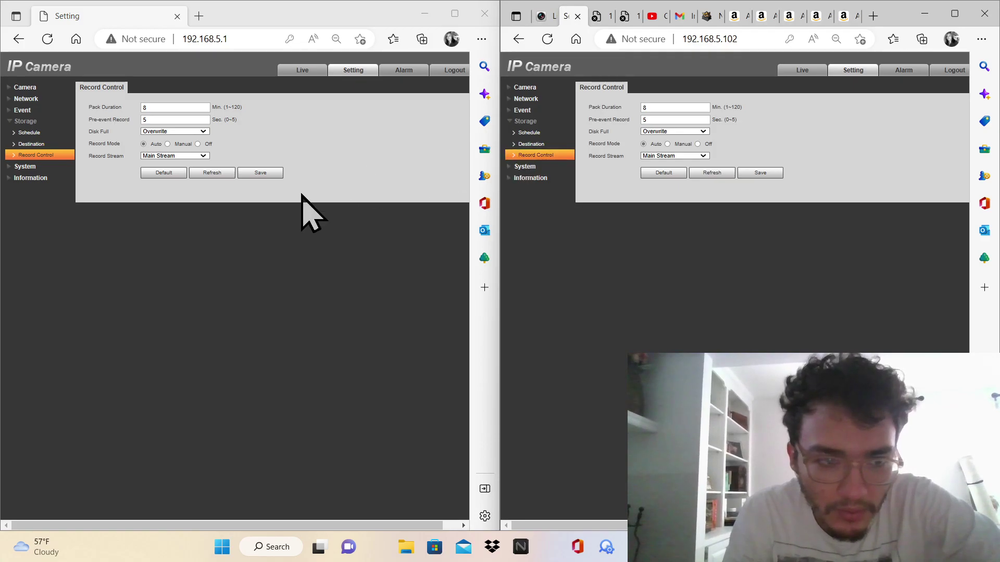
Bring up the System General page on both cameras, showing English language and PAL standard
left_click(48, 166)
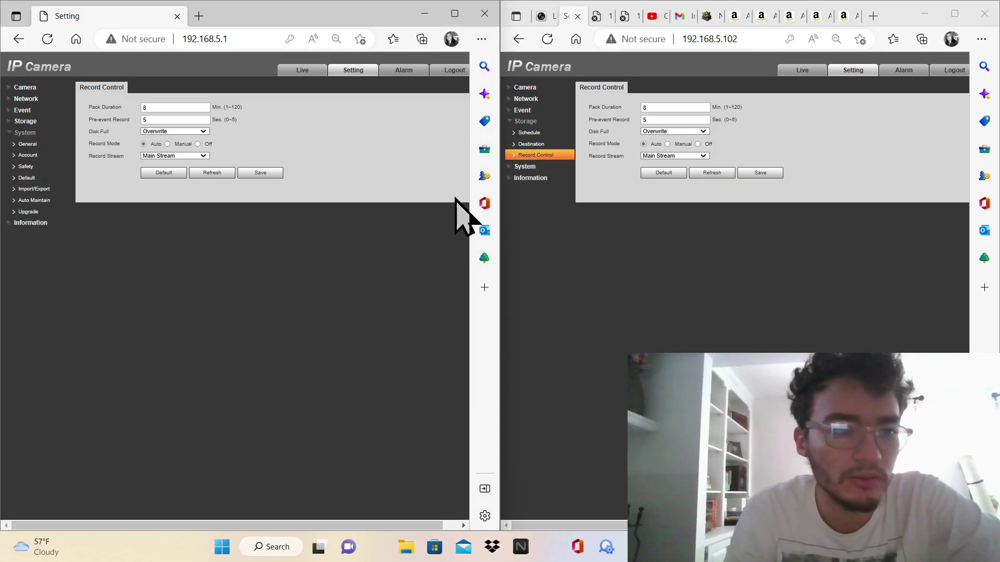
left_click(553, 165)
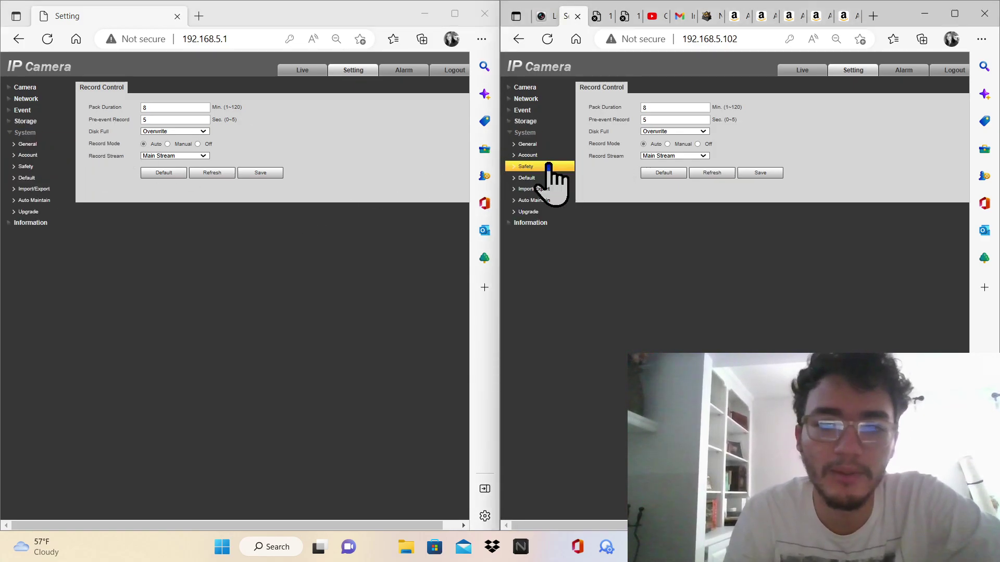
left_click(542, 144)
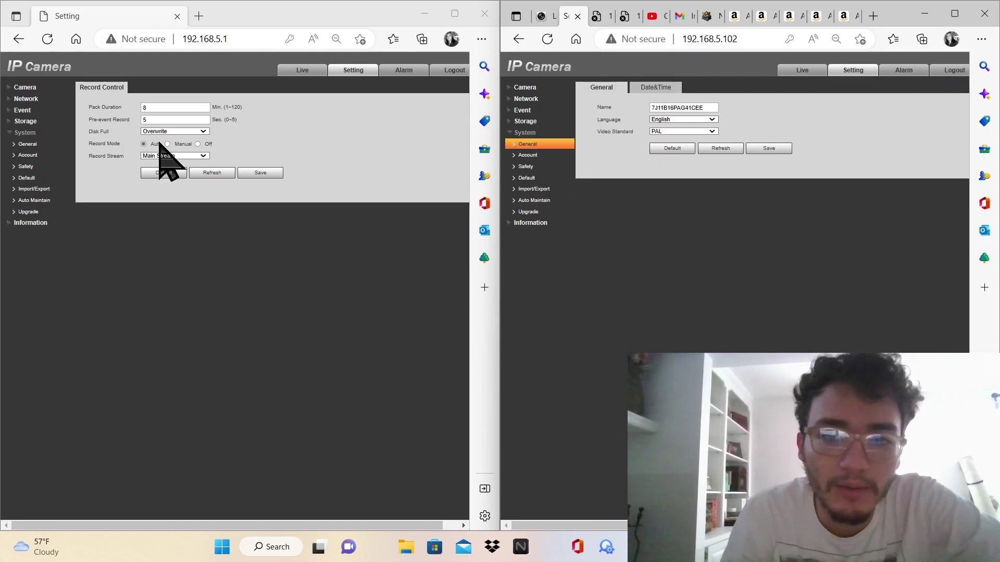
left_click(48, 122)
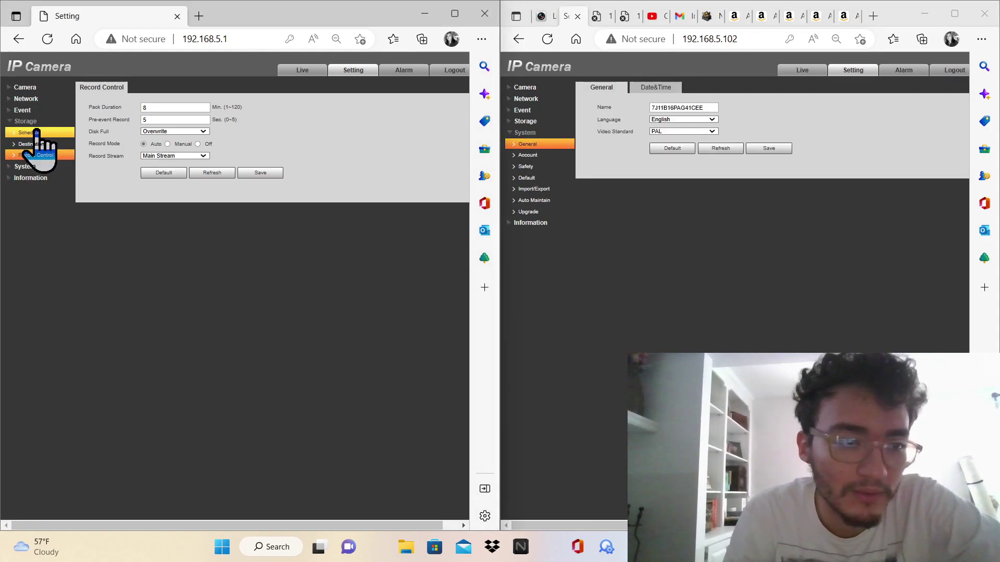
left_click(28, 166)
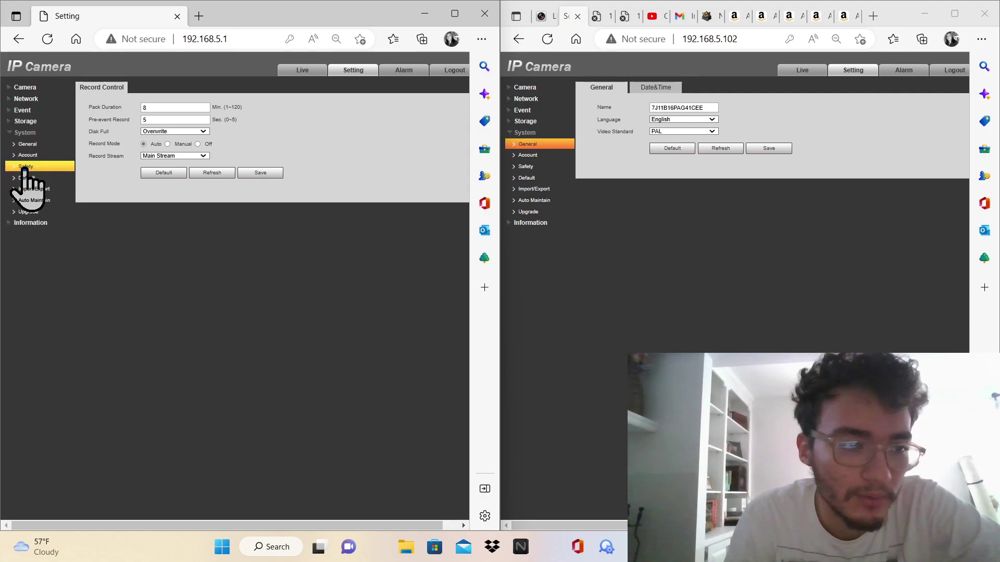
left_click(24, 155)
left_click(22, 144)
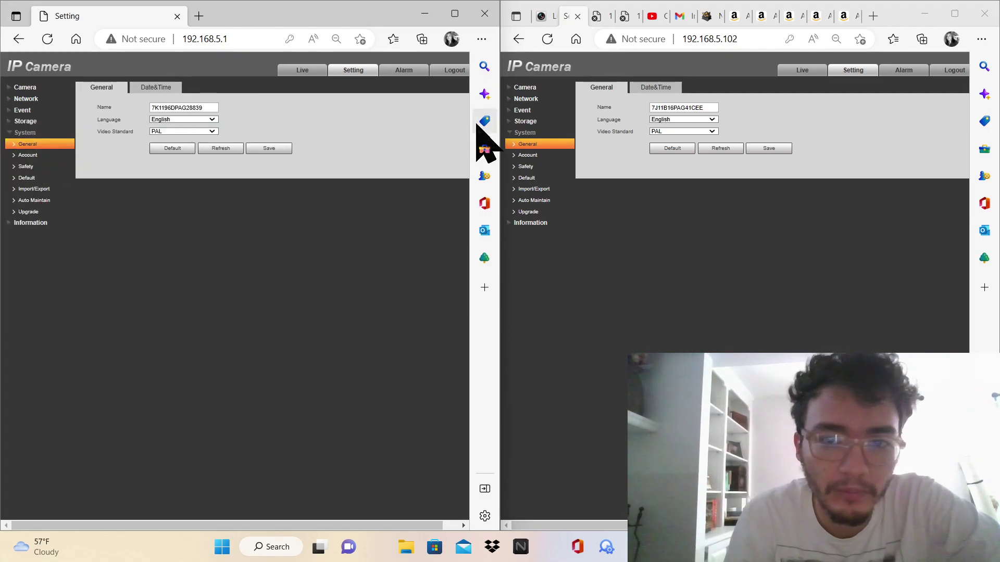
Show both cameras' Date&Time tabs and set 192.168.5.102's time zone to GMT+05:00
left_click(652, 87)
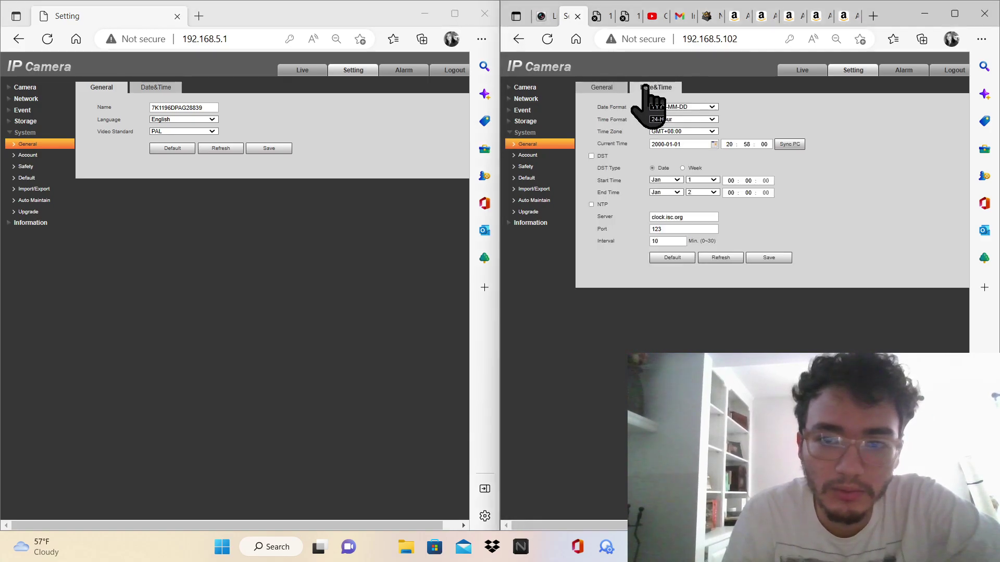
left_click(157, 88)
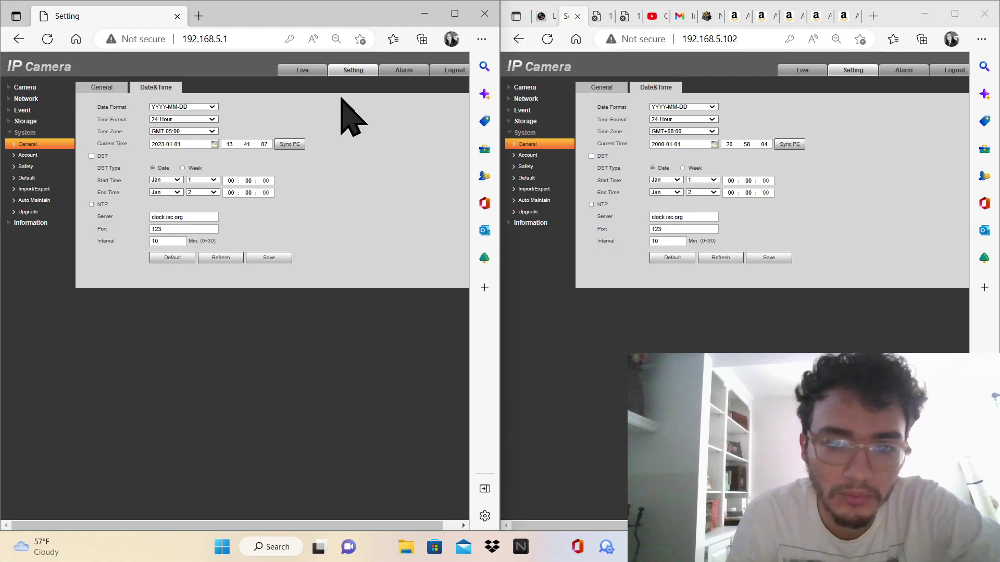
left_click(711, 131)
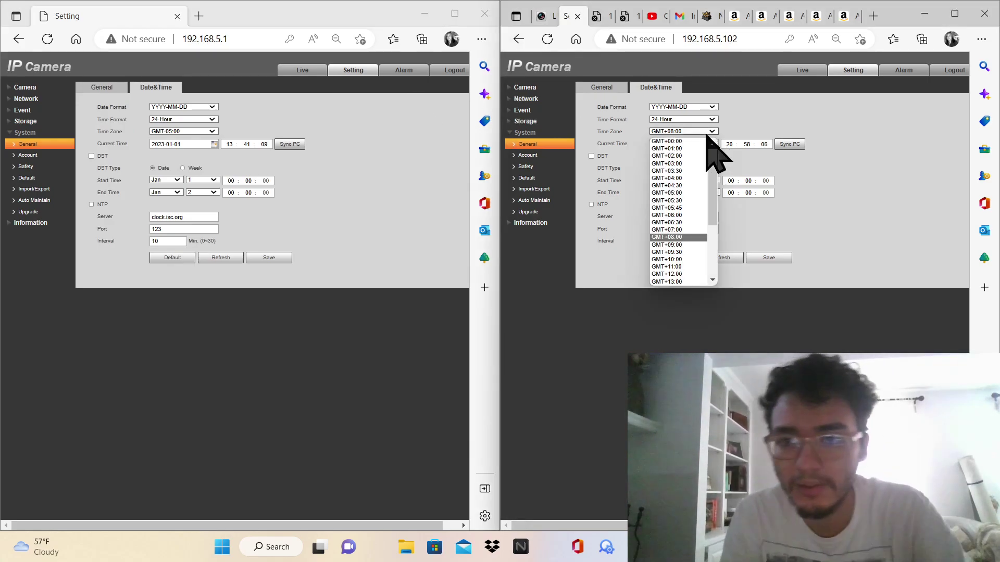
left_click(680, 193)
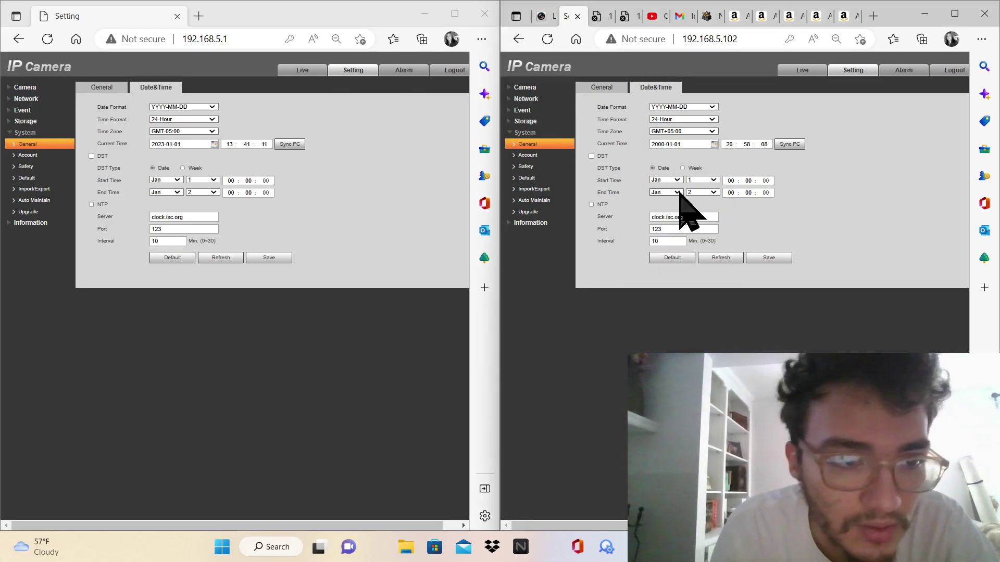
Move 192.168.5.102's date picker forward through the years to 2023
left_click(660, 144)
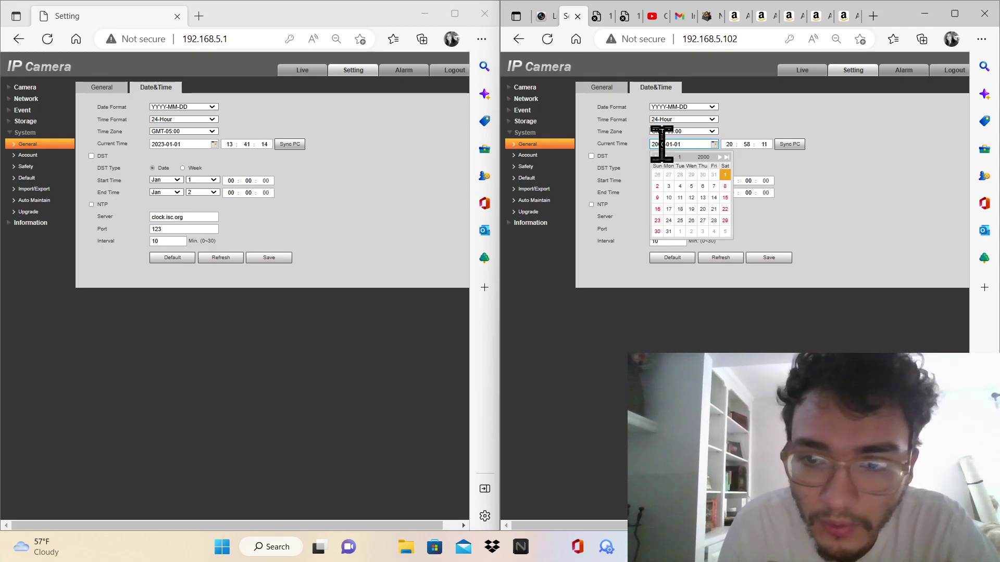
left_click(703, 156)
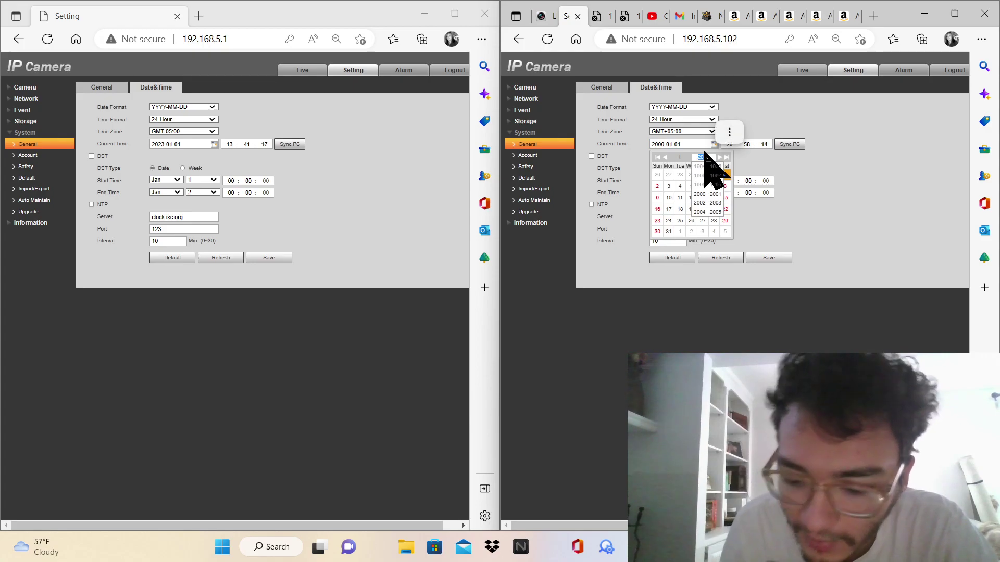
scroll(704, 153, "right", 1)
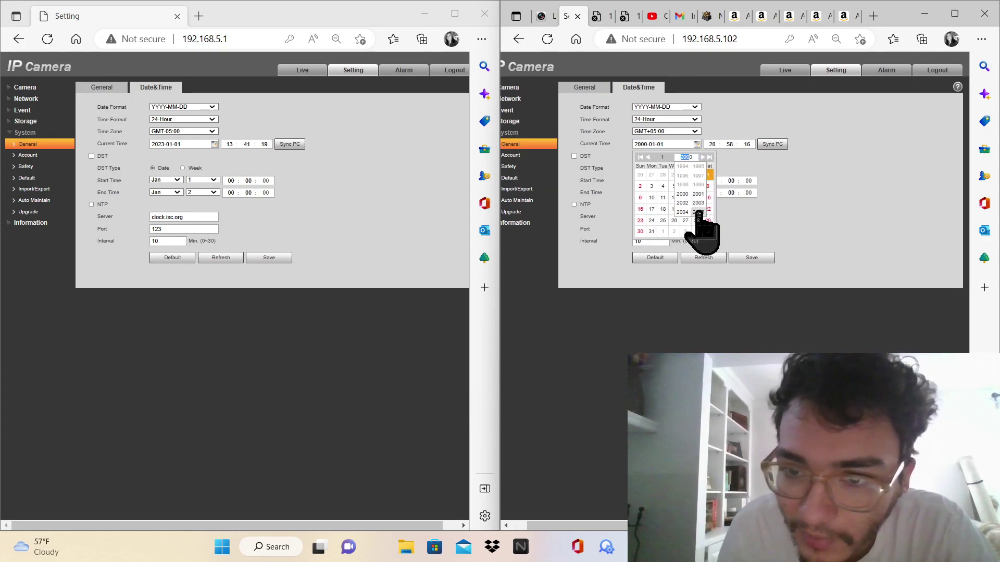
left_click(698, 212)
left_click(687, 157)
left_click(698, 212)
left_click(686, 156)
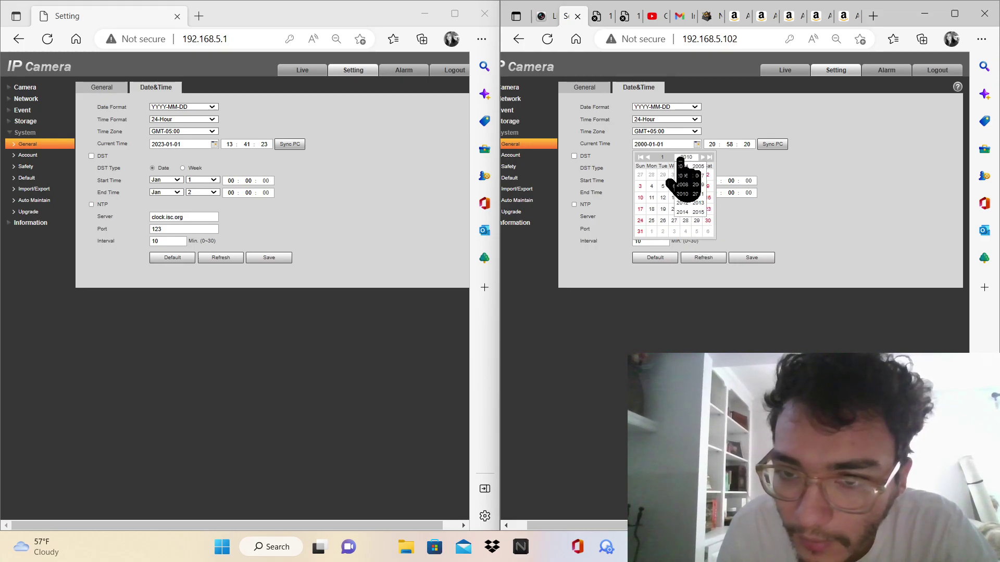
left_click(699, 212)
left_click(686, 157)
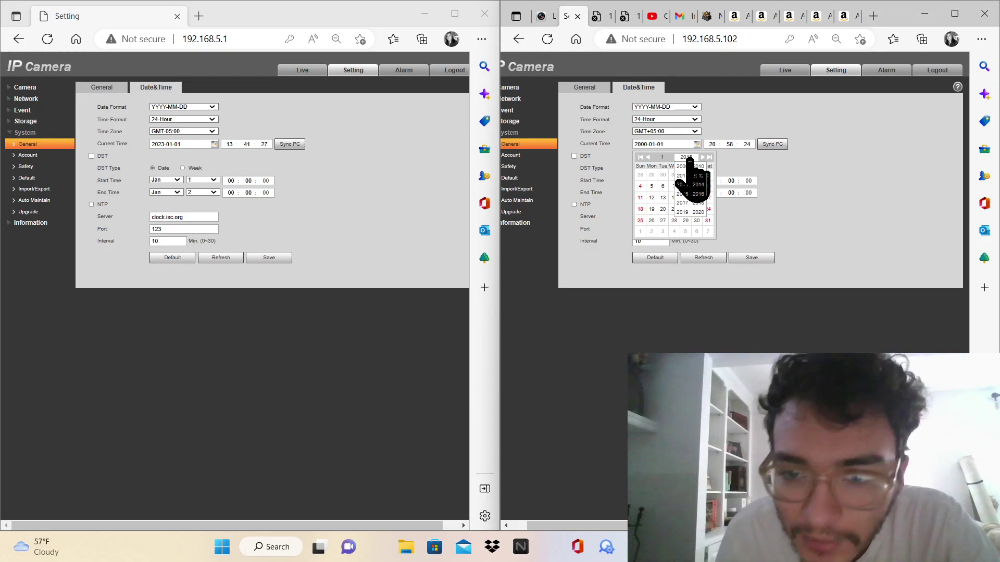
left_click(698, 212)
left_click(686, 156)
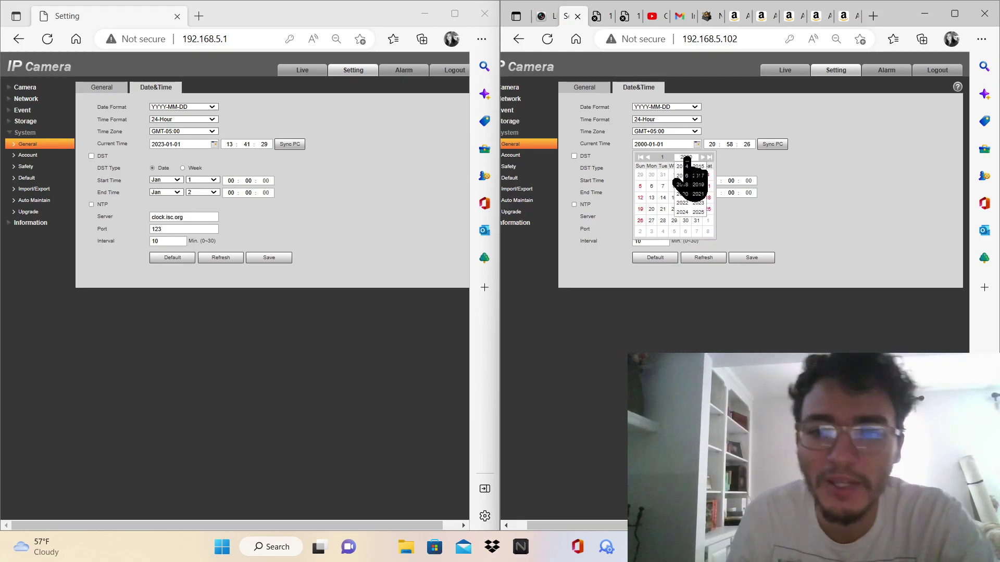
left_click(702, 203)
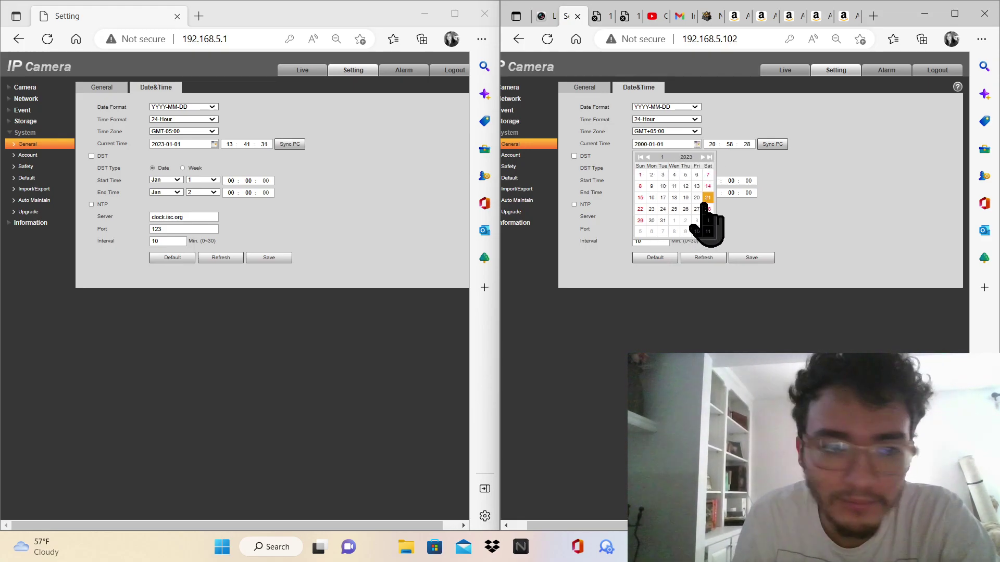
Set 192.168.5.102's date to 2023-01-01 in the calendar
left_click(811, 167)
left_click(640, 145)
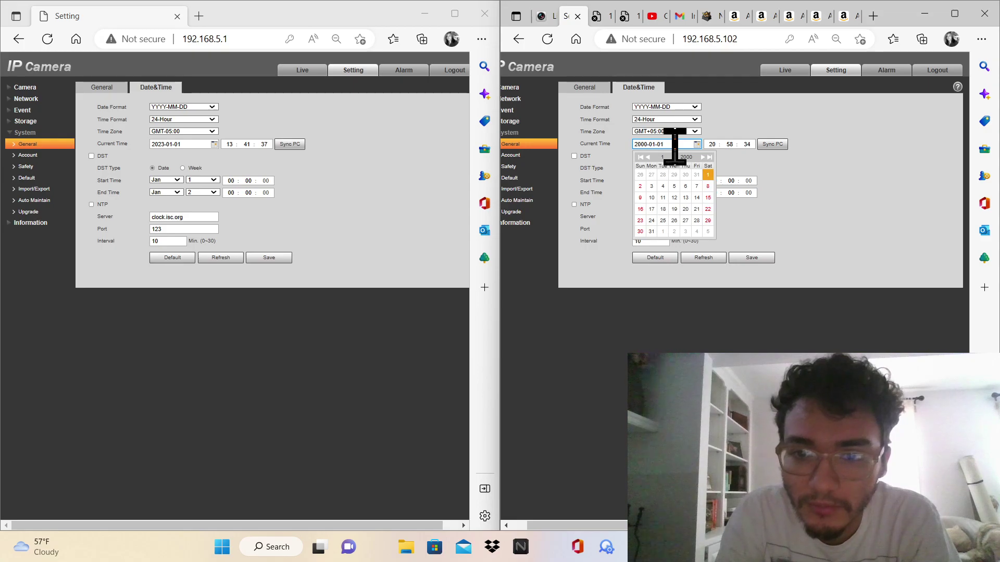
scroll(674, 146, "left", 1)
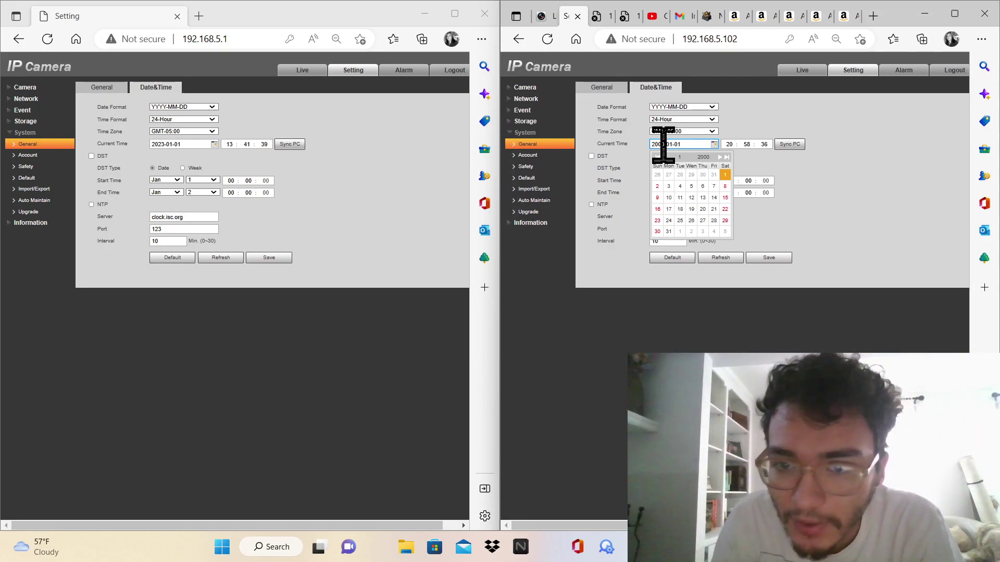
left_click(705, 159)
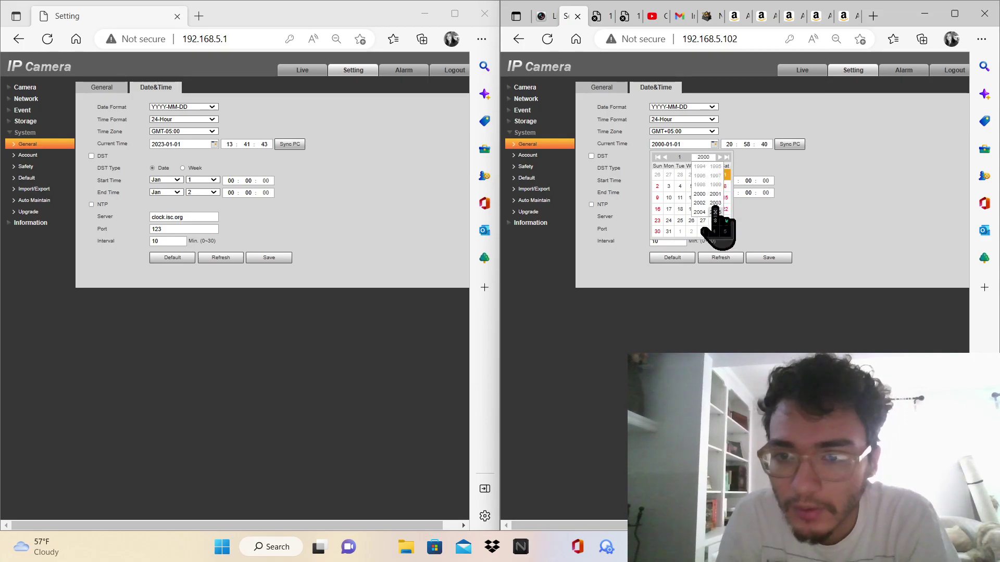
left_click(718, 160)
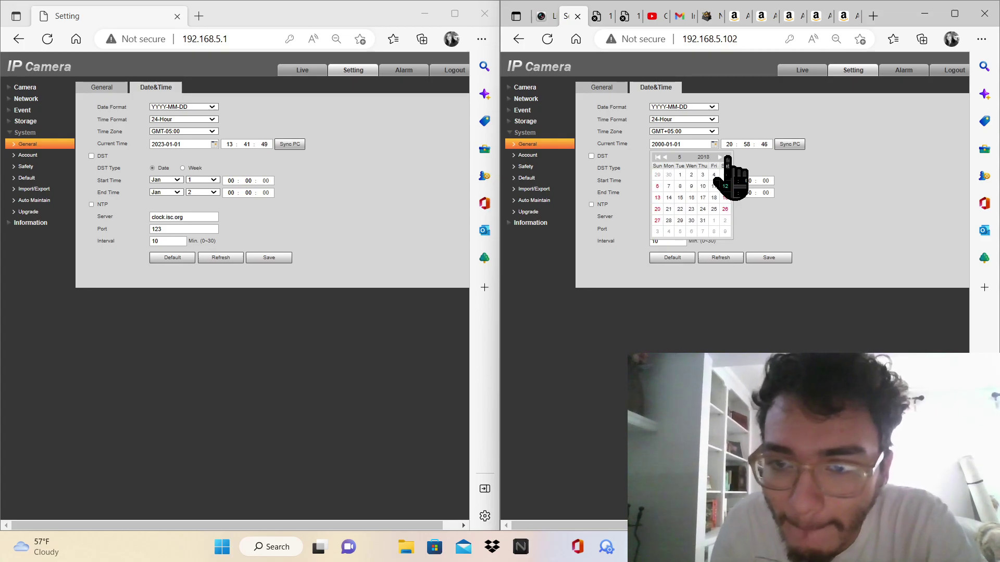
left_click(727, 158)
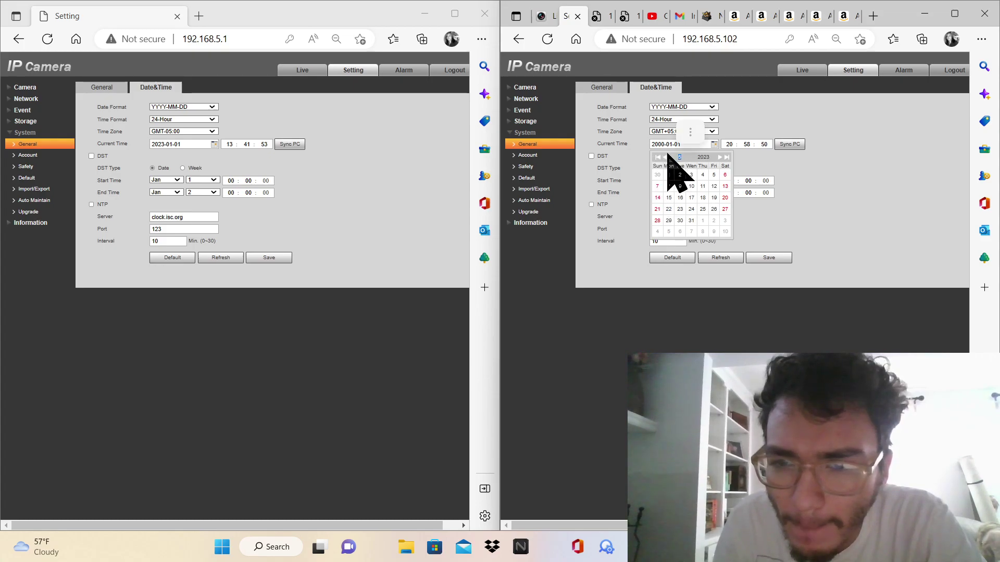
left_click(666, 157)
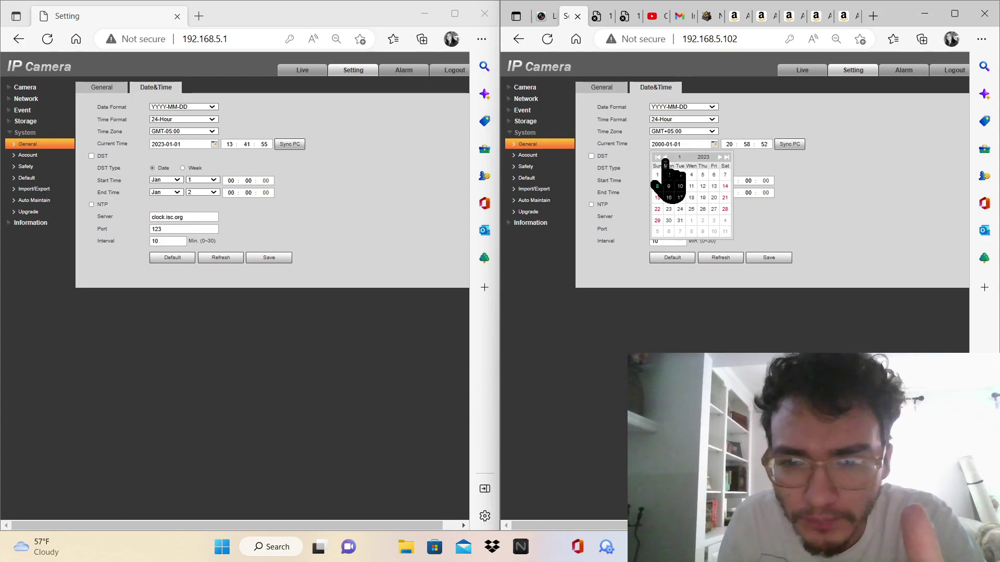
left_click(658, 174)
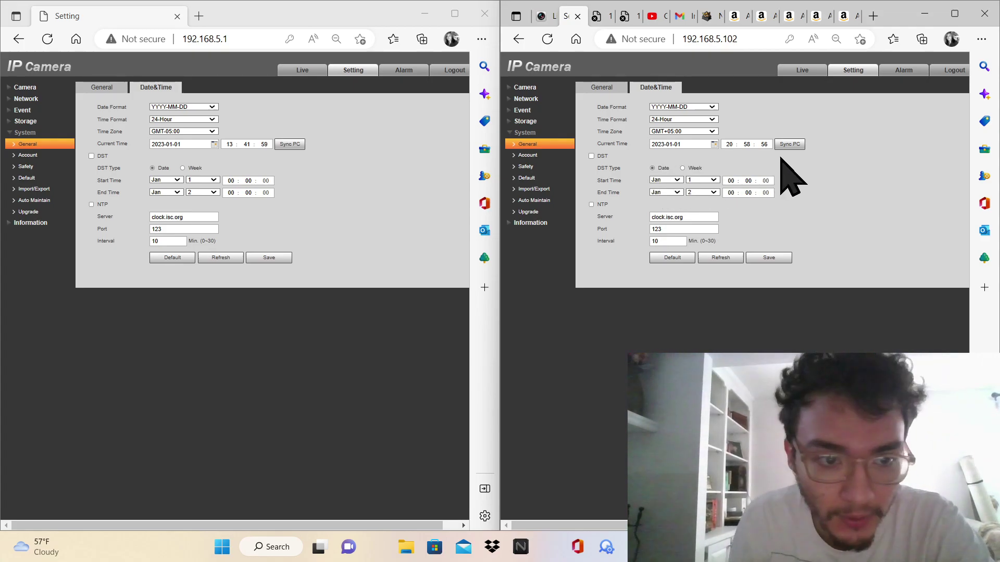
Sync 192.168.5.102's clock with the PC and save the date and time
left_click(793, 144)
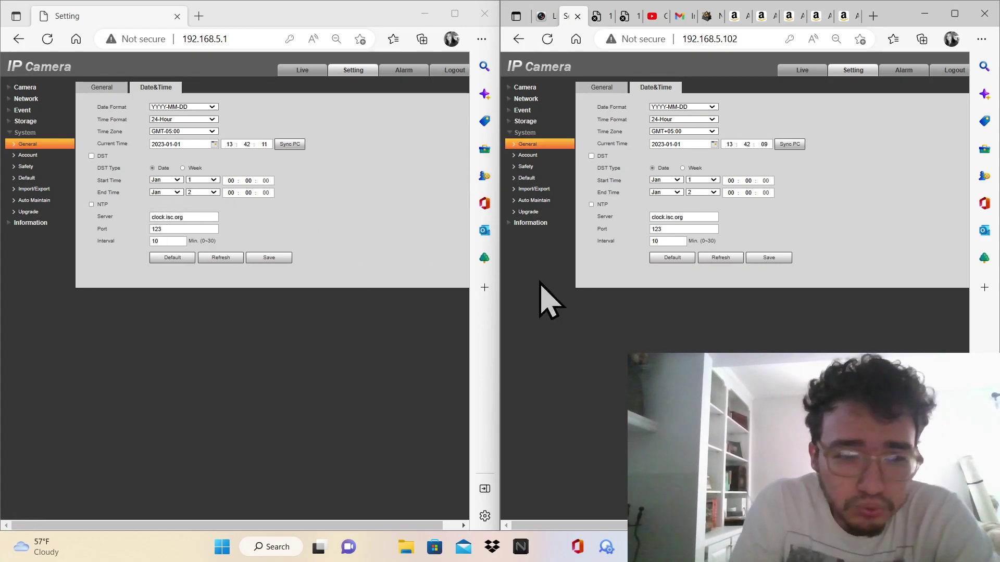
left_click(768, 257)
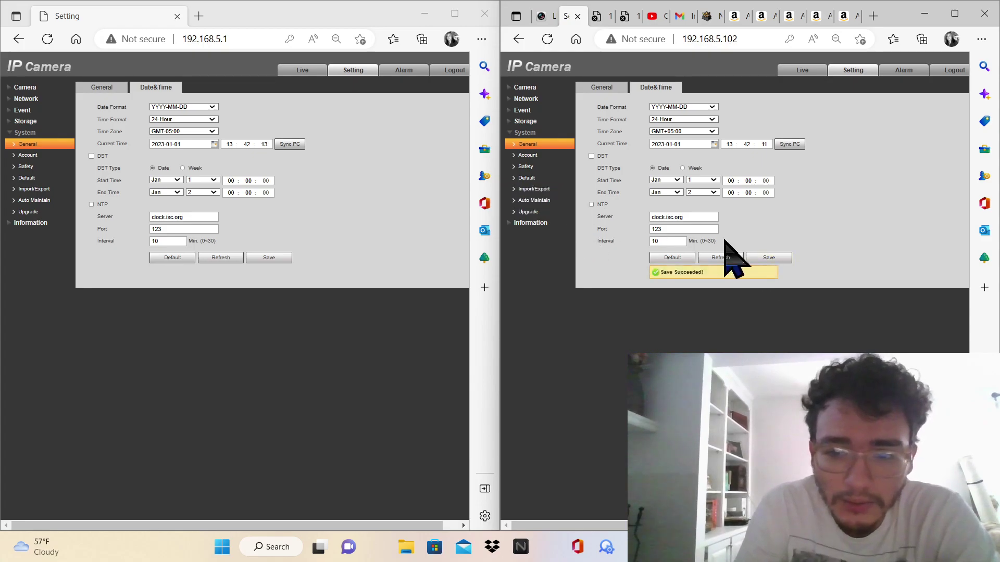
left_click(529, 156)
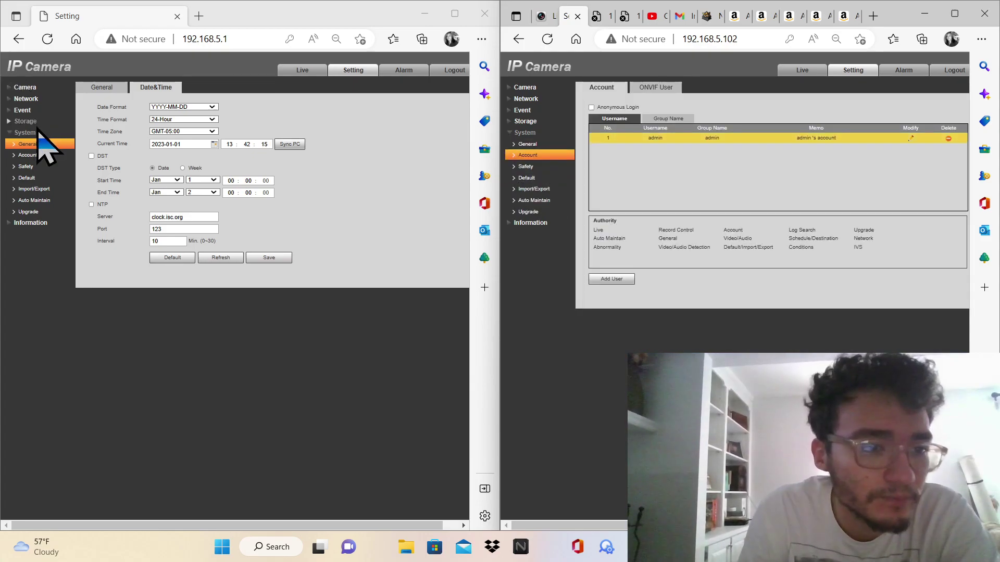
Compare both cameras' Account and ONVIF User pages
left_click(23, 155)
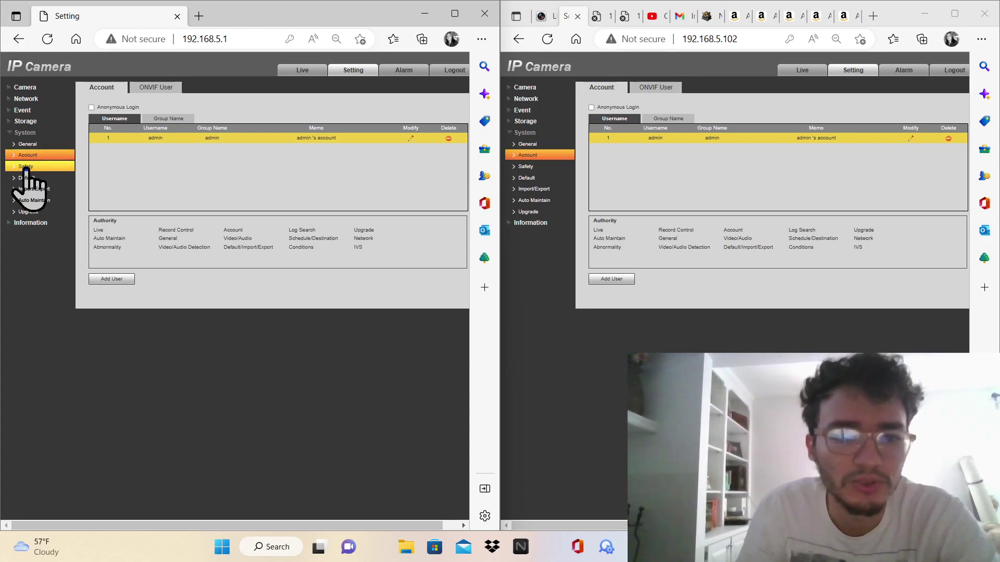
left_click(26, 167)
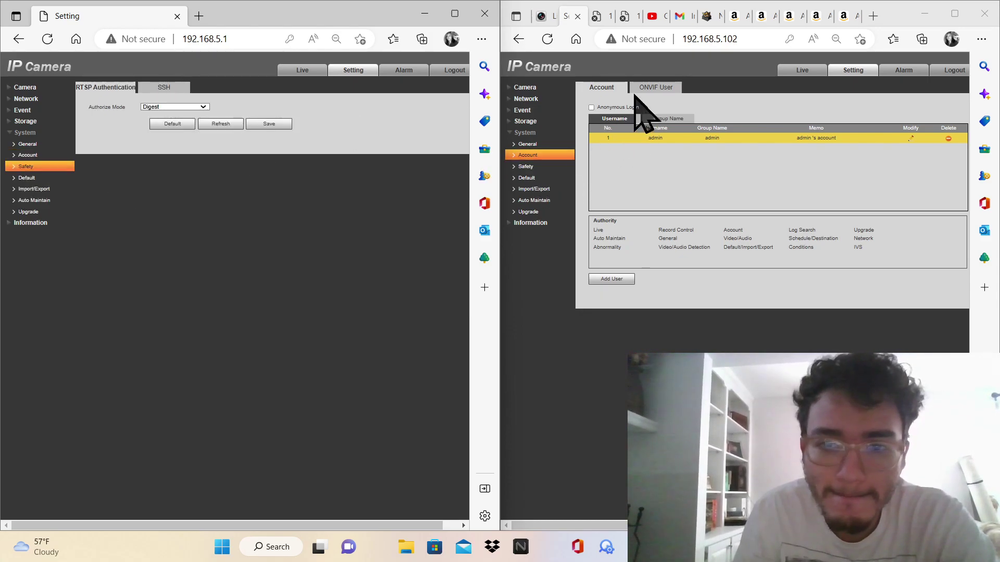
left_click(57, 154)
left_click(180, 92)
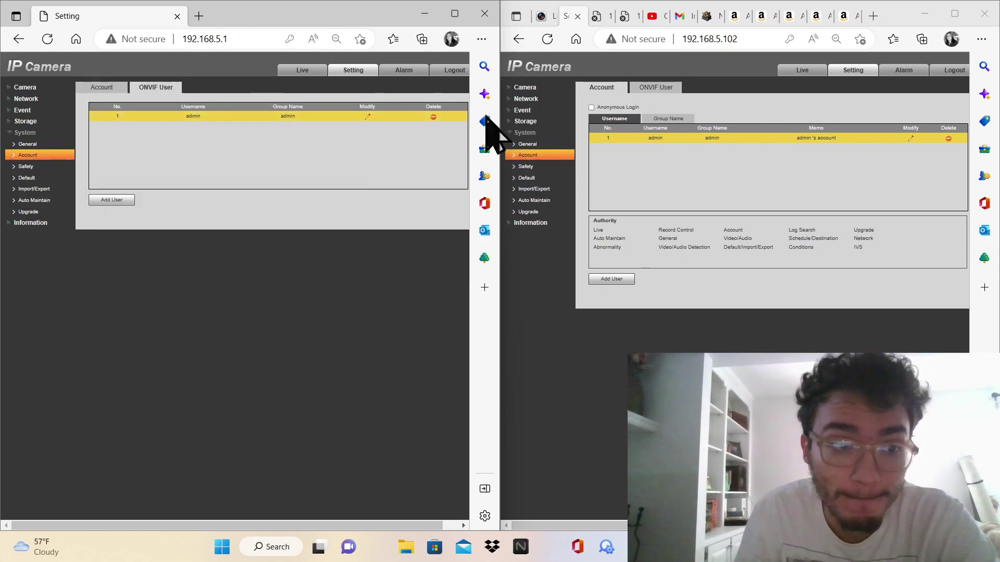
left_click(657, 89)
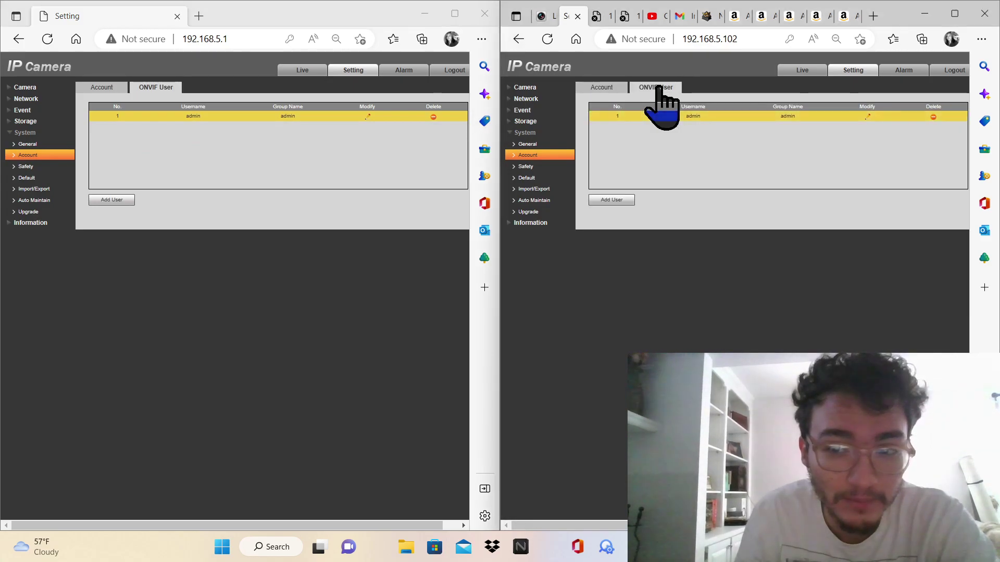
Compare both cameras' RTSP and SSH safety settings, then their Default and Import/Export pages
left_click(604, 87)
left_click(526, 166)
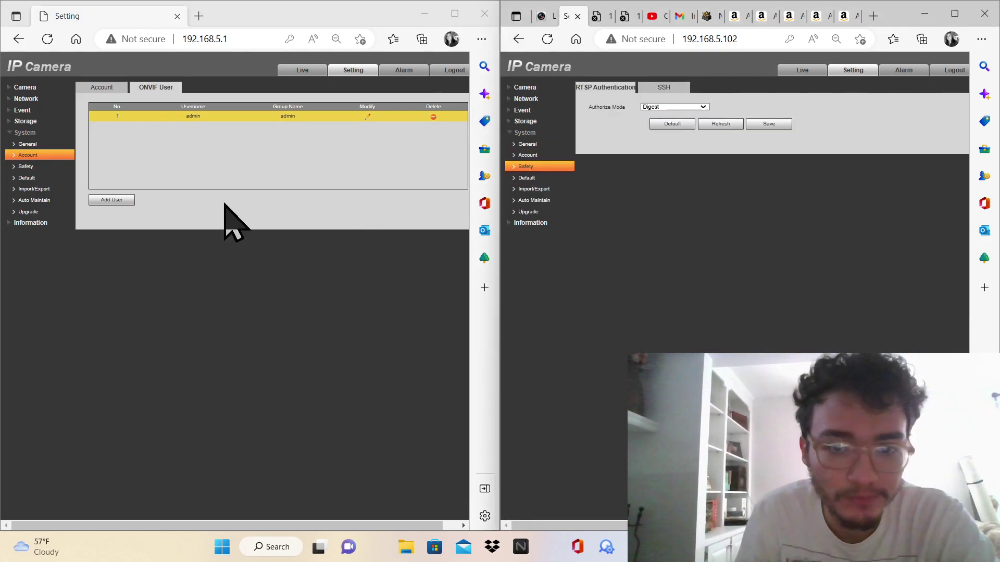
left_click(31, 166)
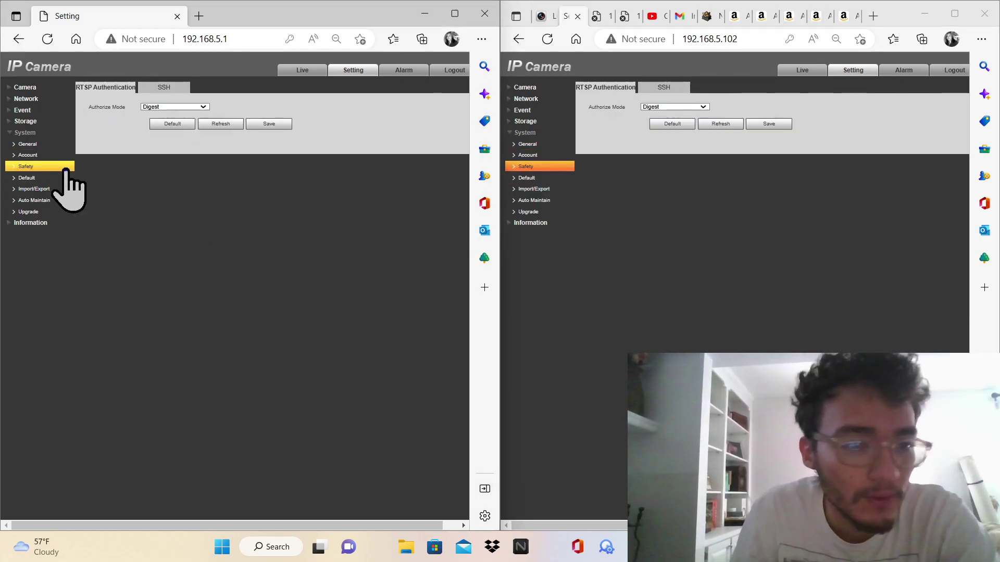
left_click(166, 87)
left_click(673, 90)
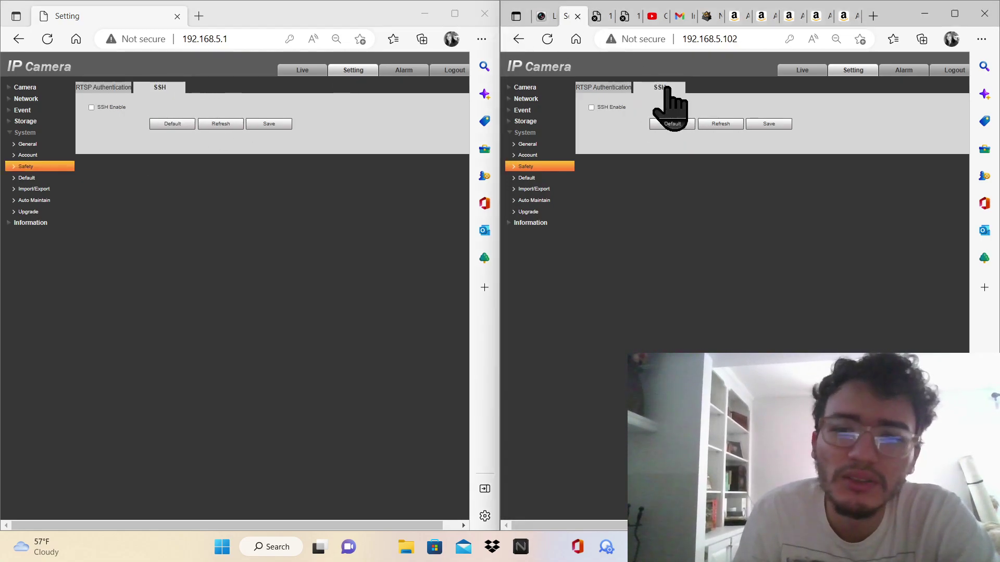
left_click(62, 178)
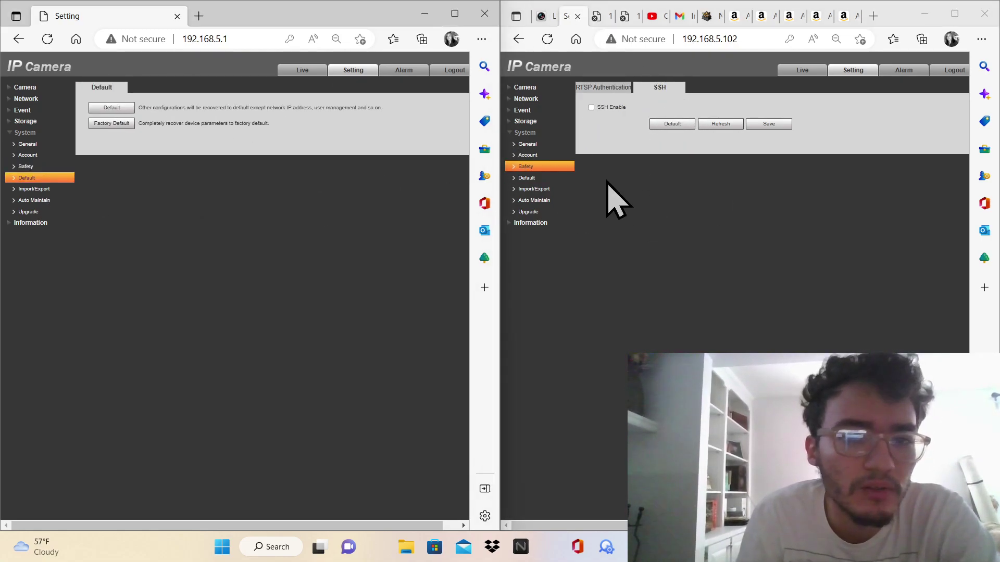
left_click(553, 178)
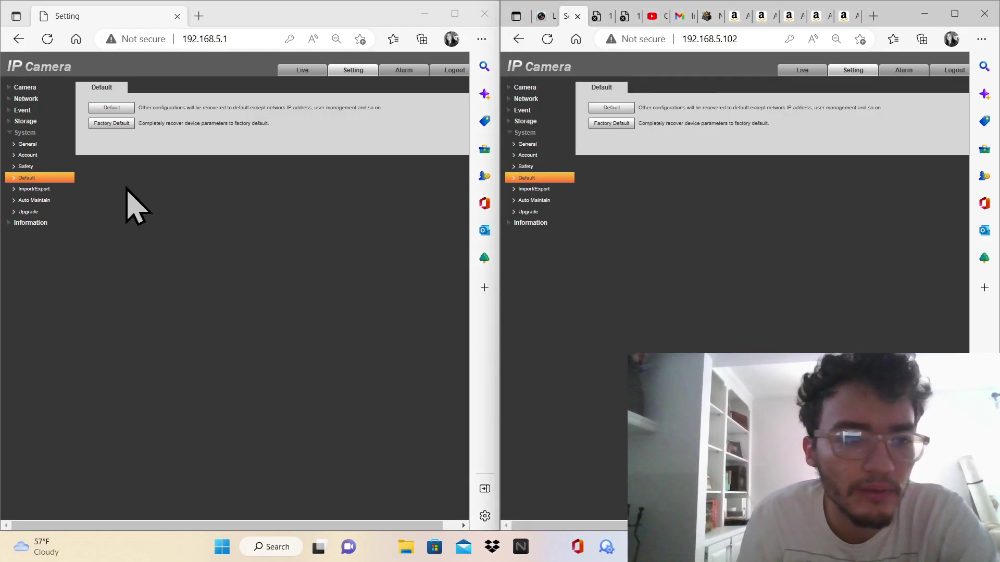
left_click(36, 189)
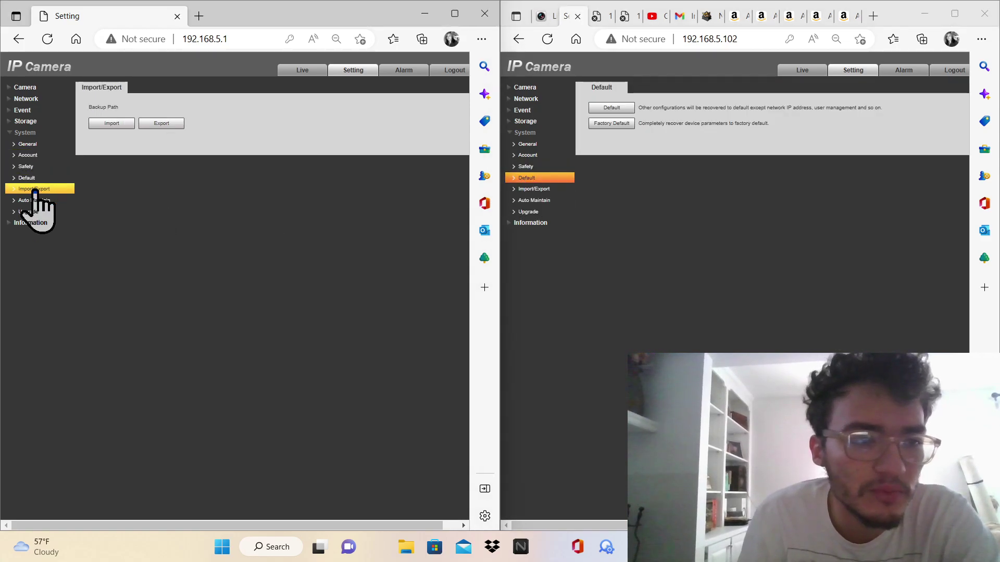
Open Amazon in a new tab and search for cat5e cables
left_click(870, 16)
type("am")
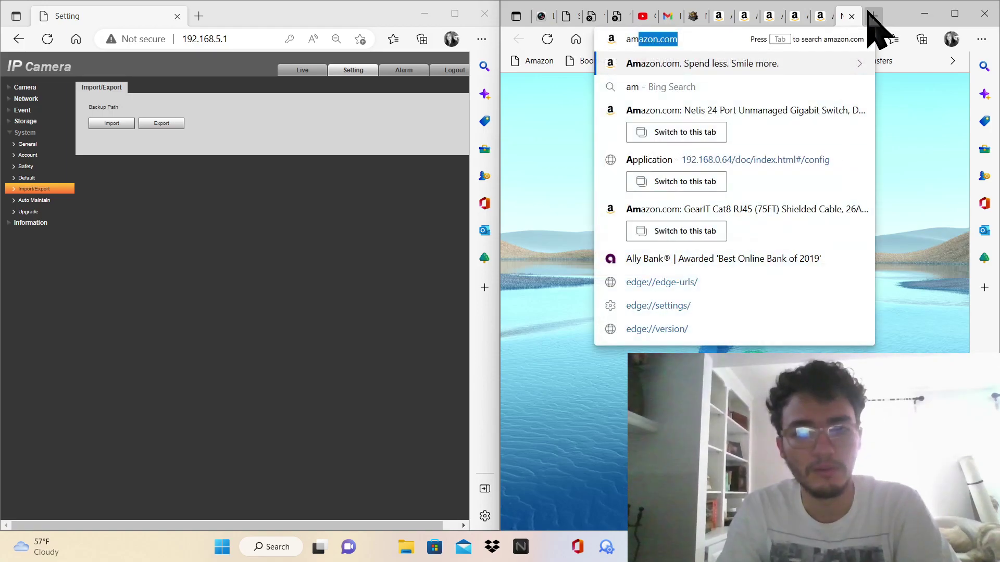
key("Return")
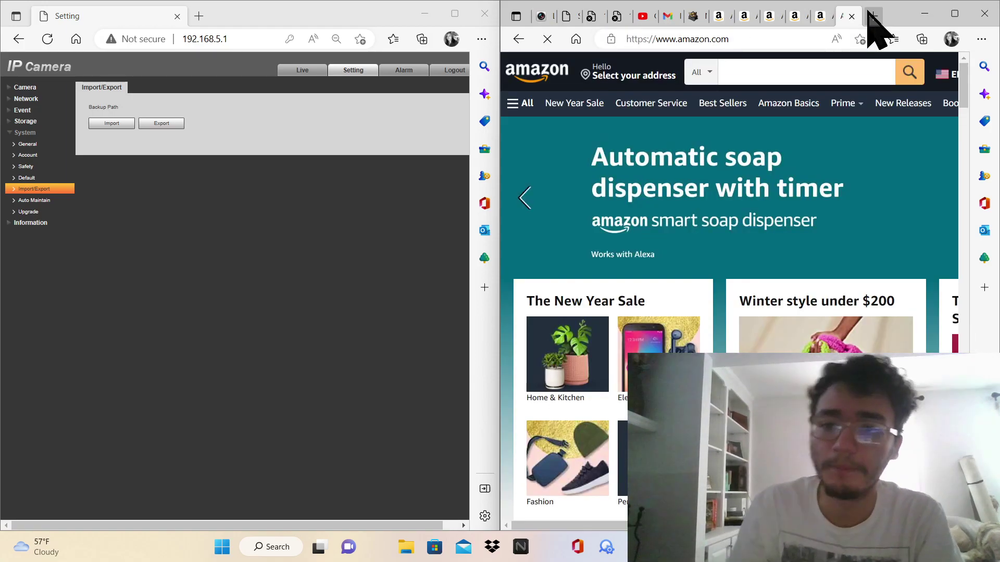
left_click(817, 63)
type("cat")
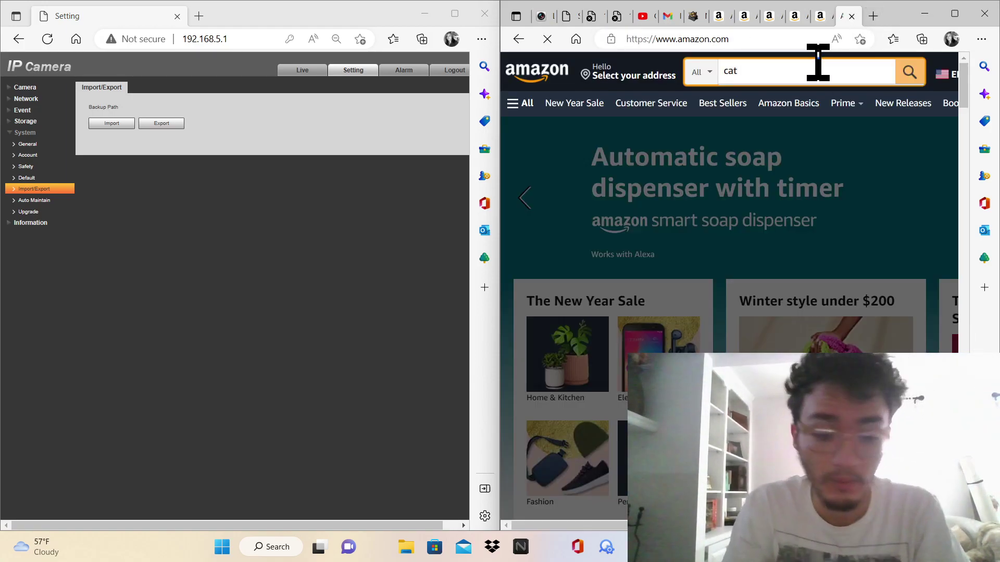
type("53\\")
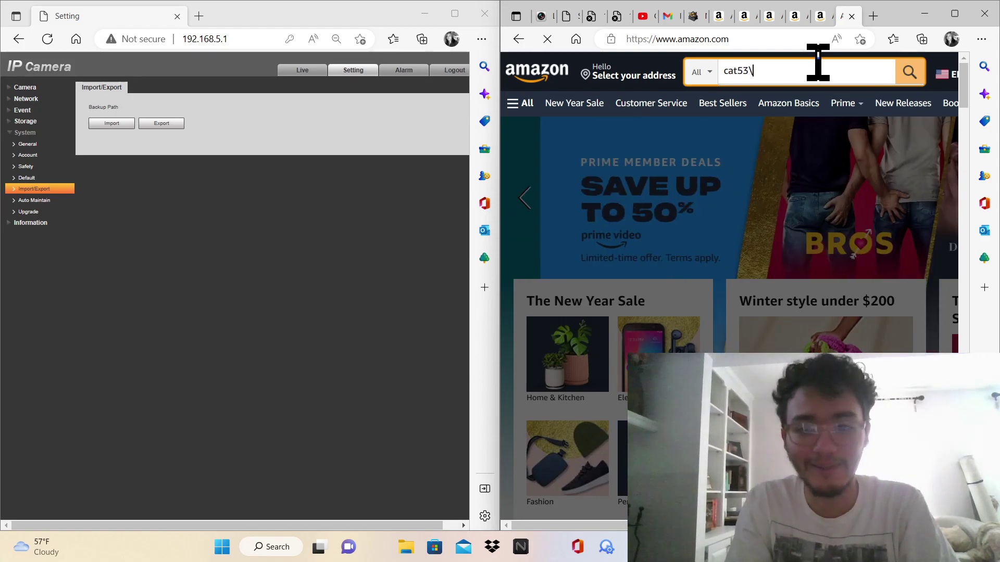
key("BackSpace")
key("Return")
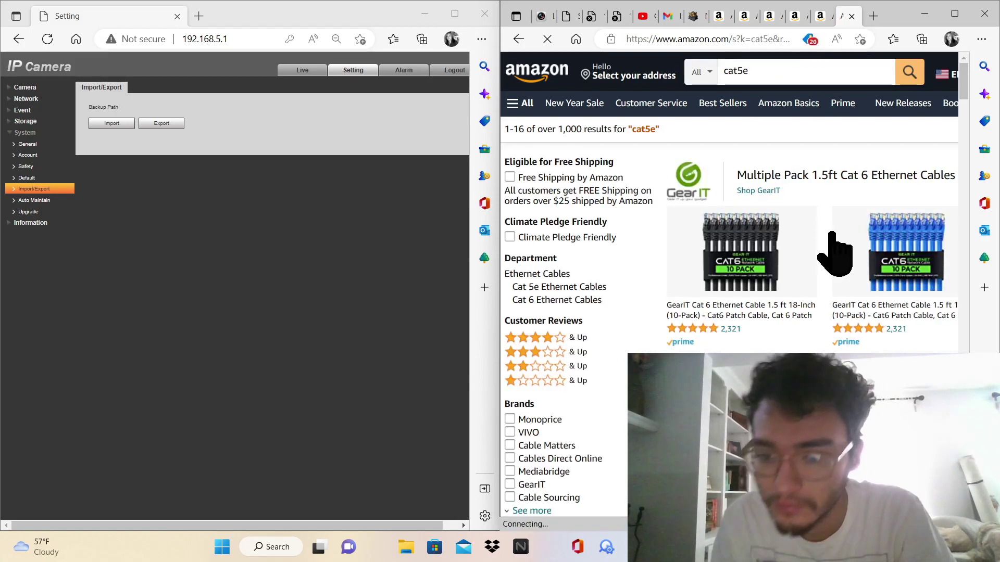
left_click_drag(967, 85, 961, 163)
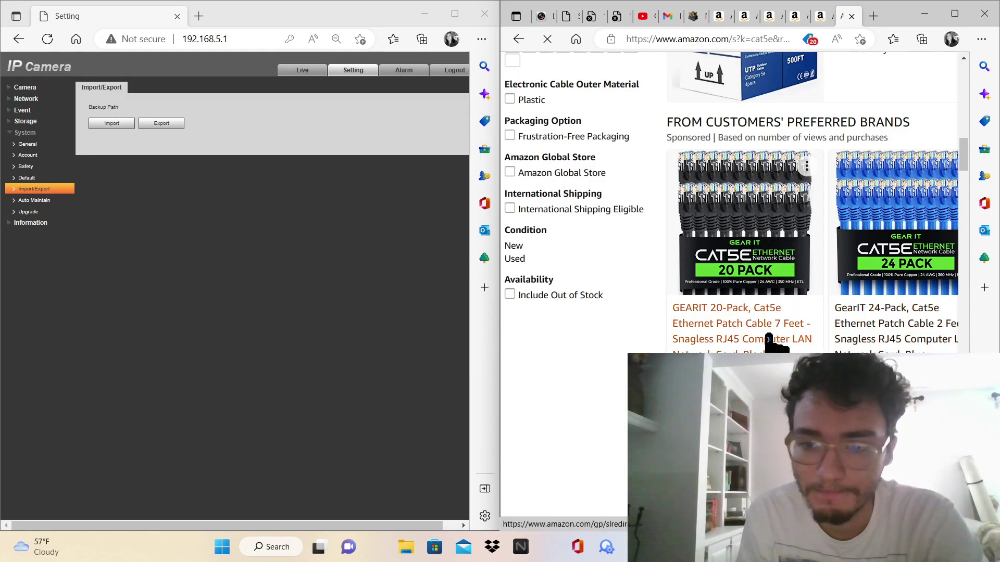
Open the GEARIT 20-Pack Cat5e product, then close the GearIT tab
left_click(735, 339)
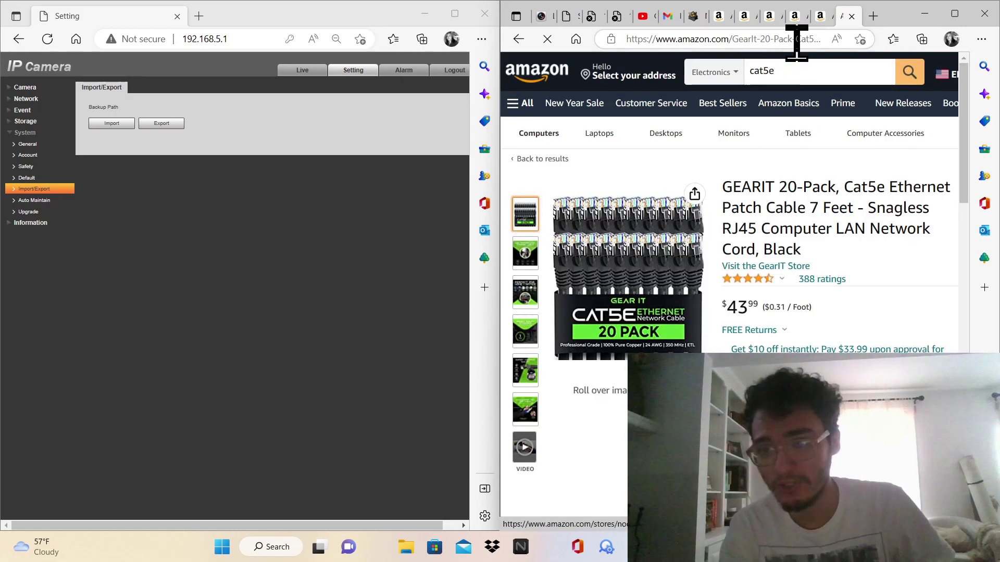
left_click(830, 20)
left_click(783, 20)
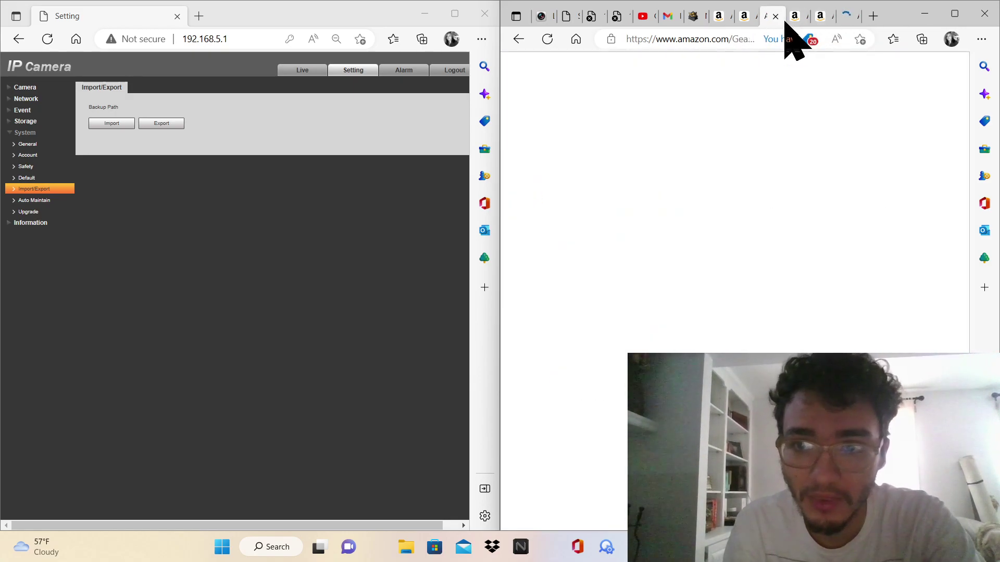
right_click(785, 22)
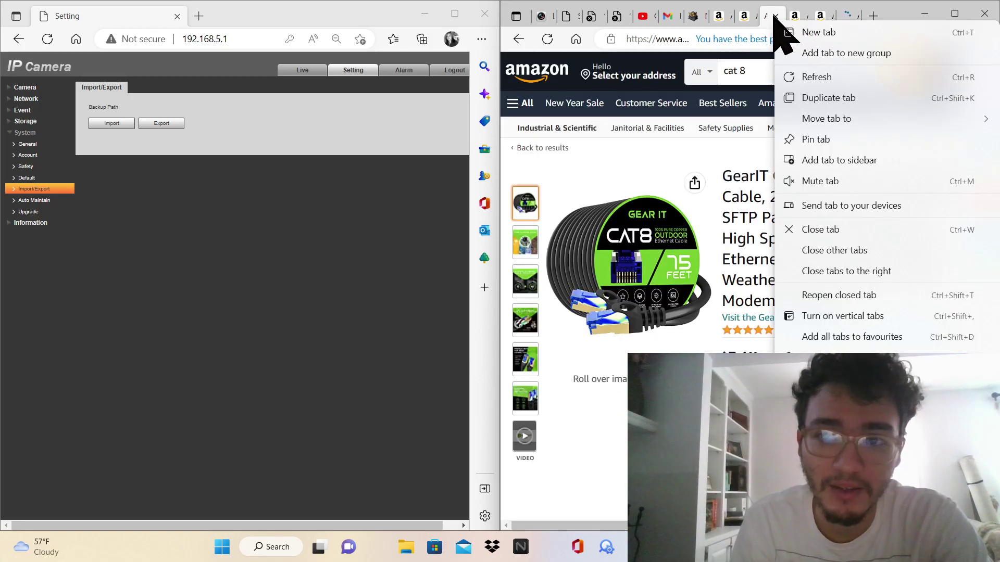
left_click(775, 17)
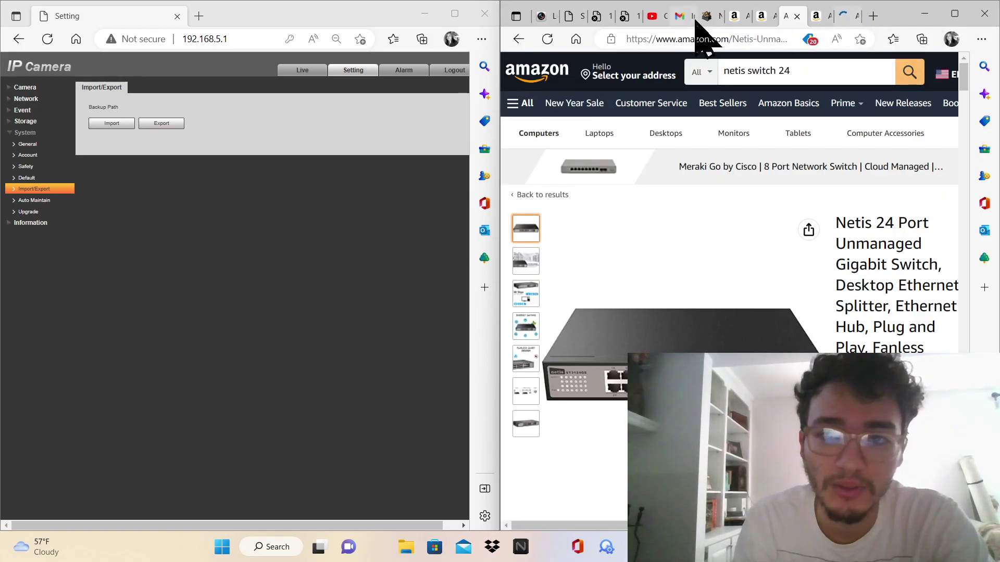
Return to camera 192.168.5.102's tab and show its Auto Maintain page
left_click(599, 16)
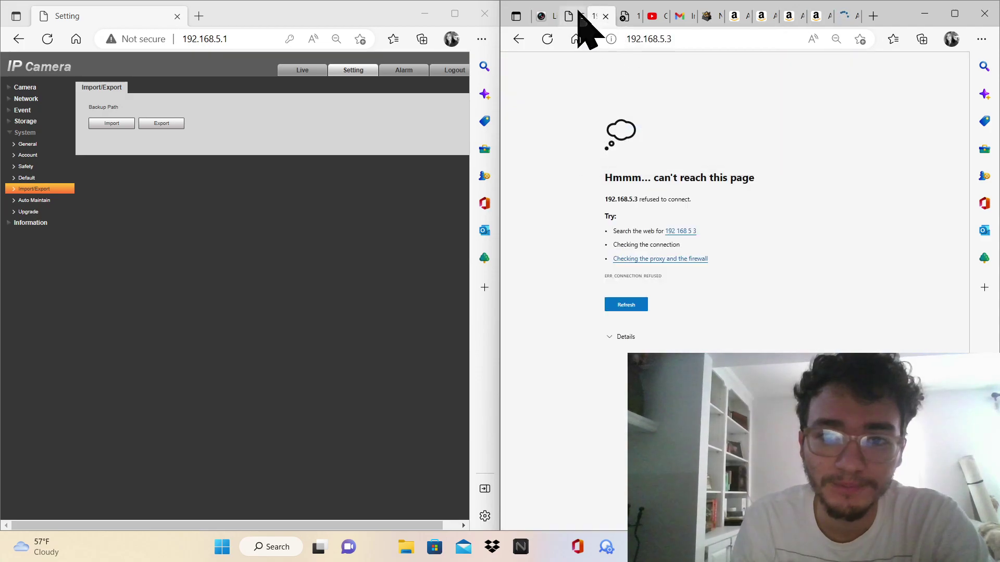
left_click(579, 13)
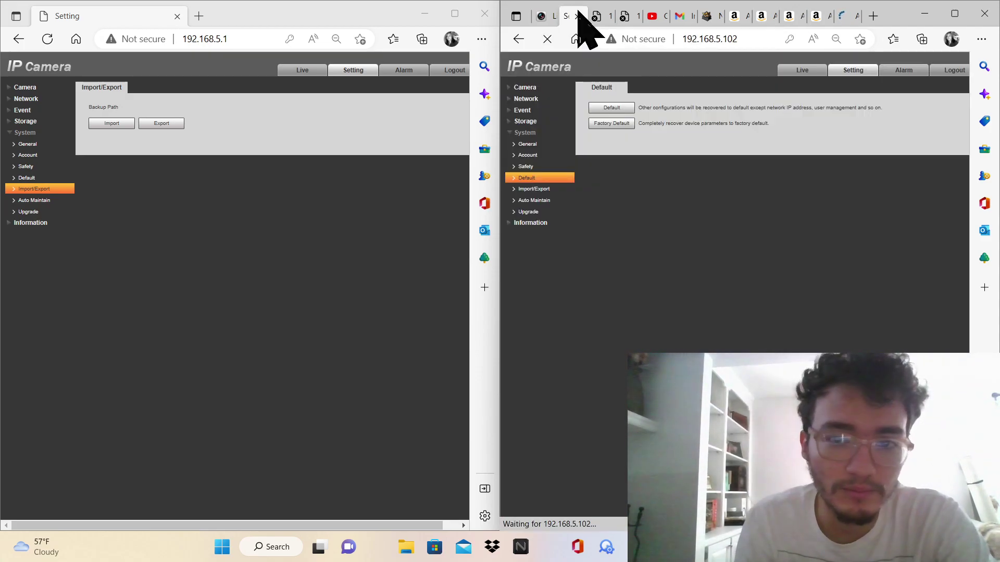
left_click(524, 191)
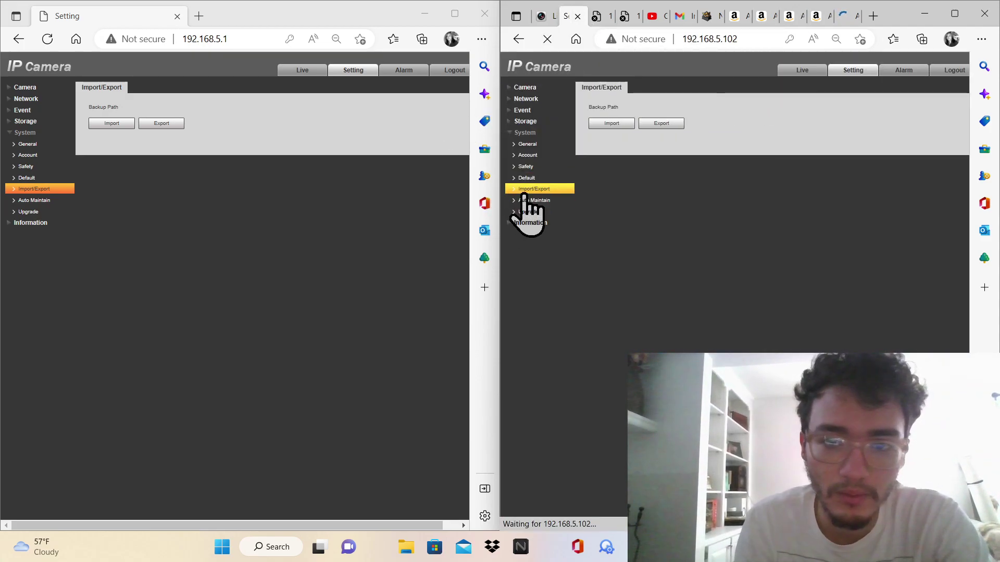
left_click(525, 200)
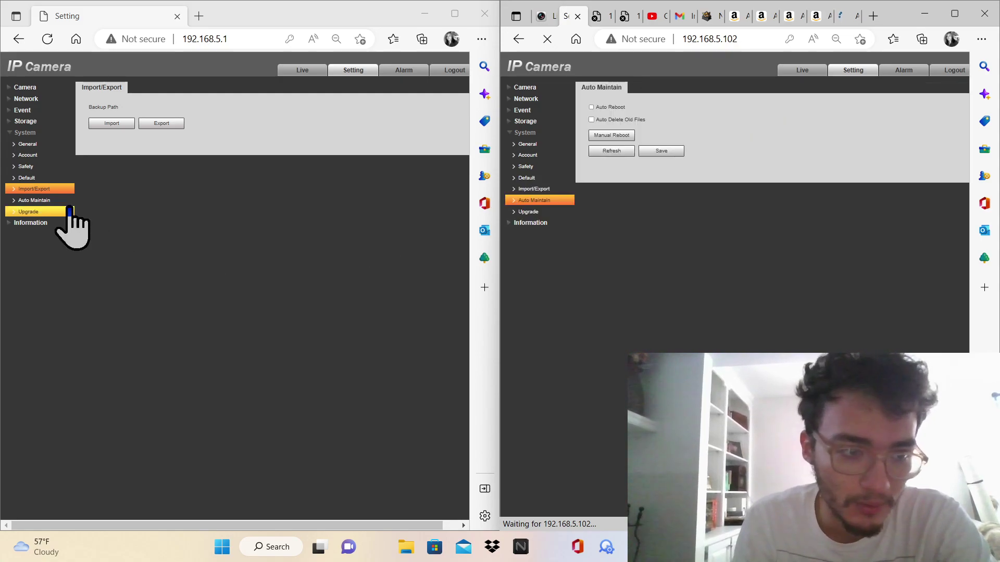
Compare both cameras' Auto Maintain and Upgrade pages
left_click(68, 202)
left_click(66, 212)
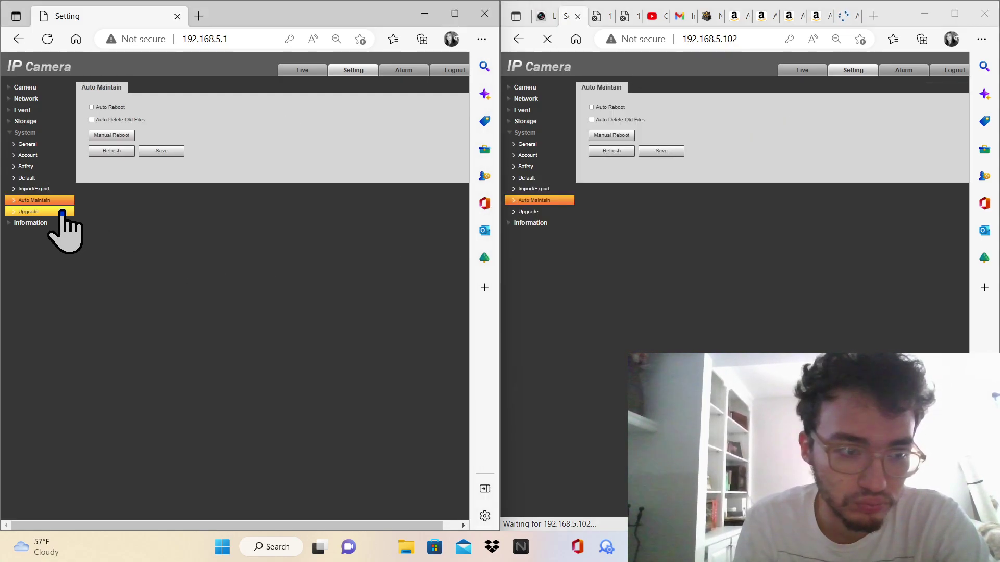
left_click(520, 224)
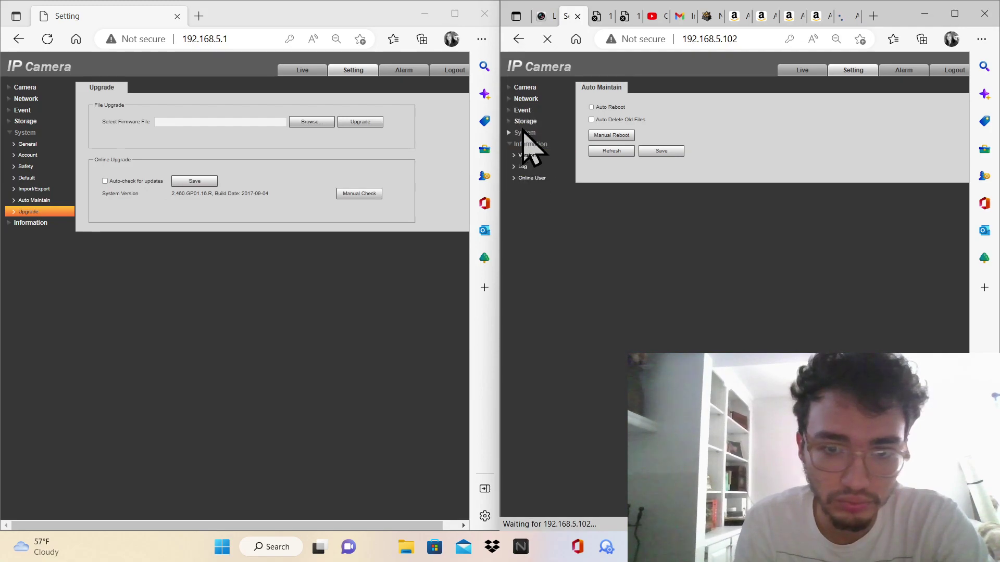
left_click(528, 211)
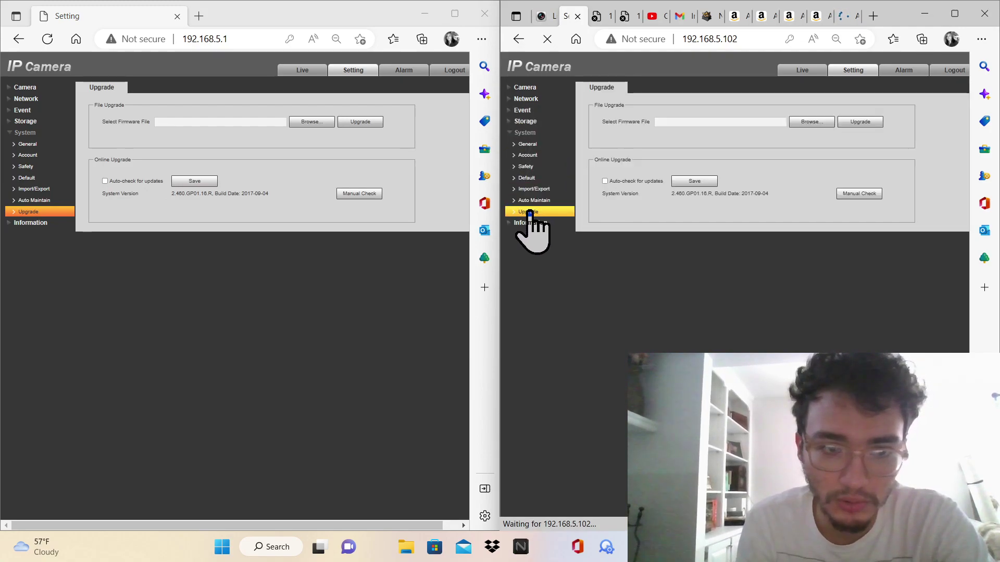
Show the version details under Information for both cameras
left_click(66, 222)
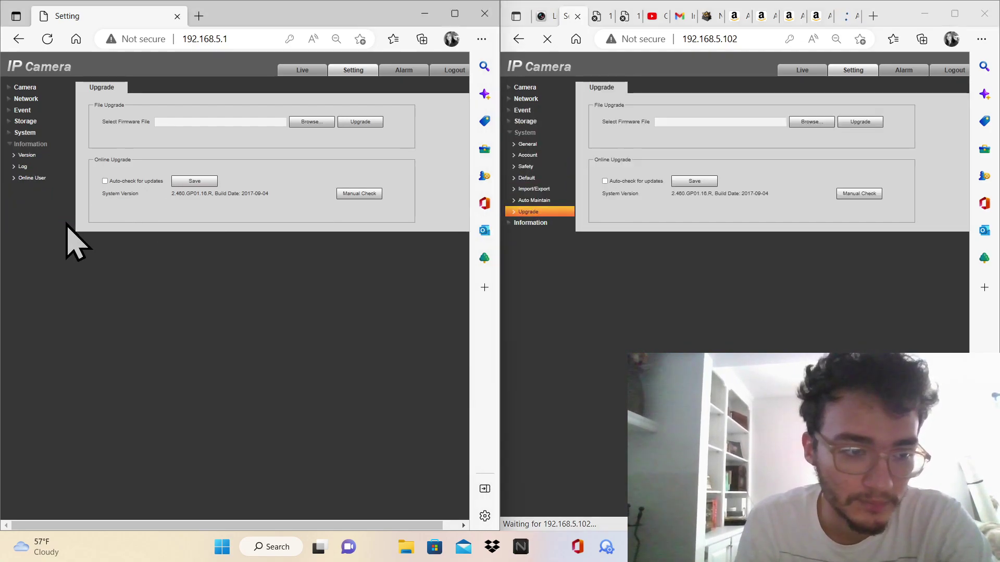
left_click(555, 223)
left_click(544, 148)
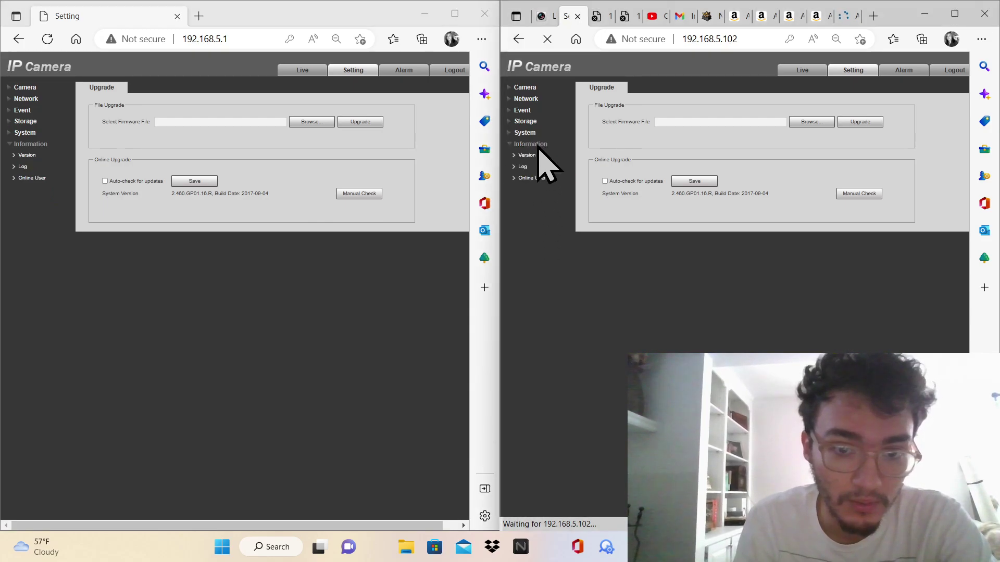
left_click(527, 144)
left_click(525, 155)
left_click(50, 158)
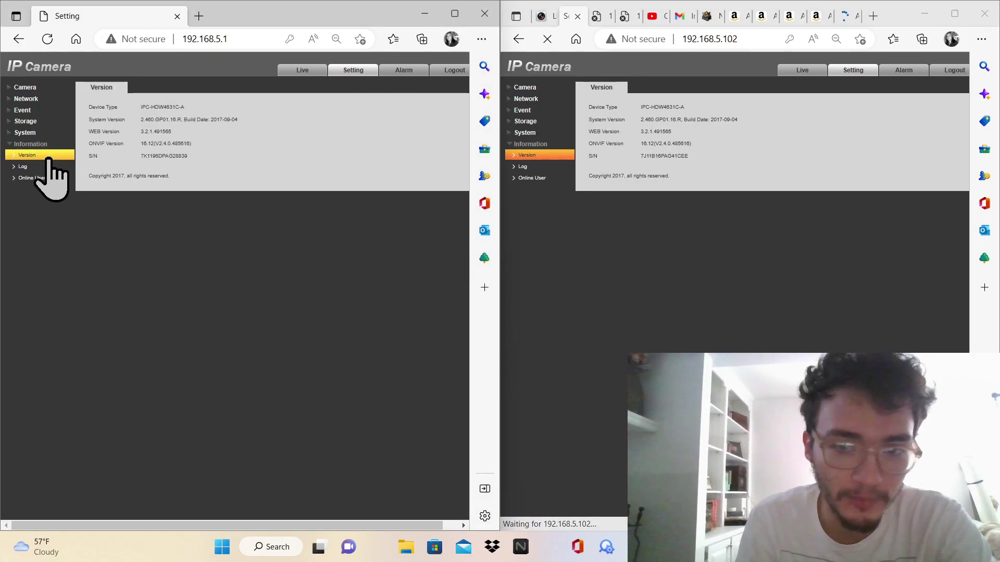
Compare both cameras' Log, Remote Log and Online User pages
left_click(46, 167)
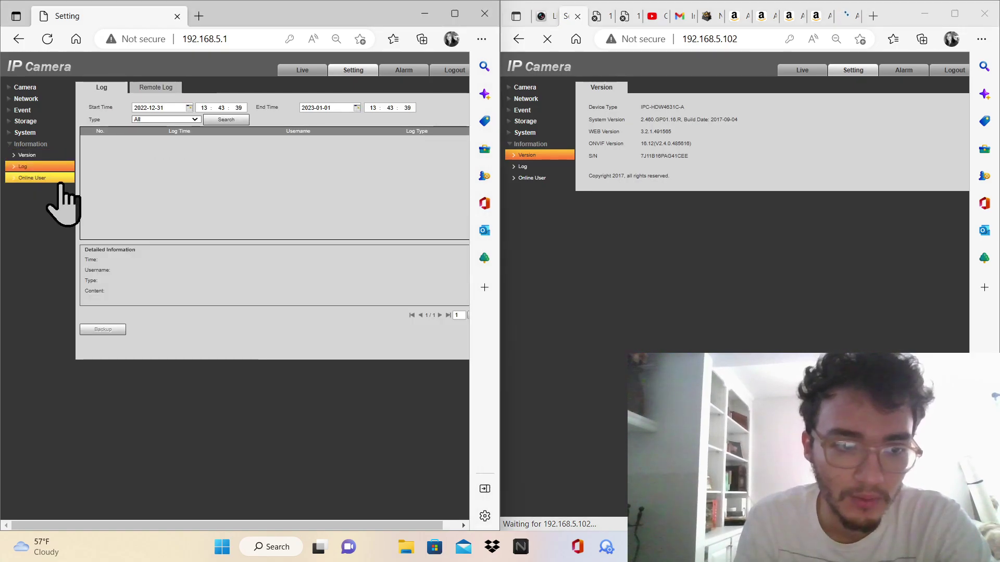
left_click(40, 178)
left_click(523, 167)
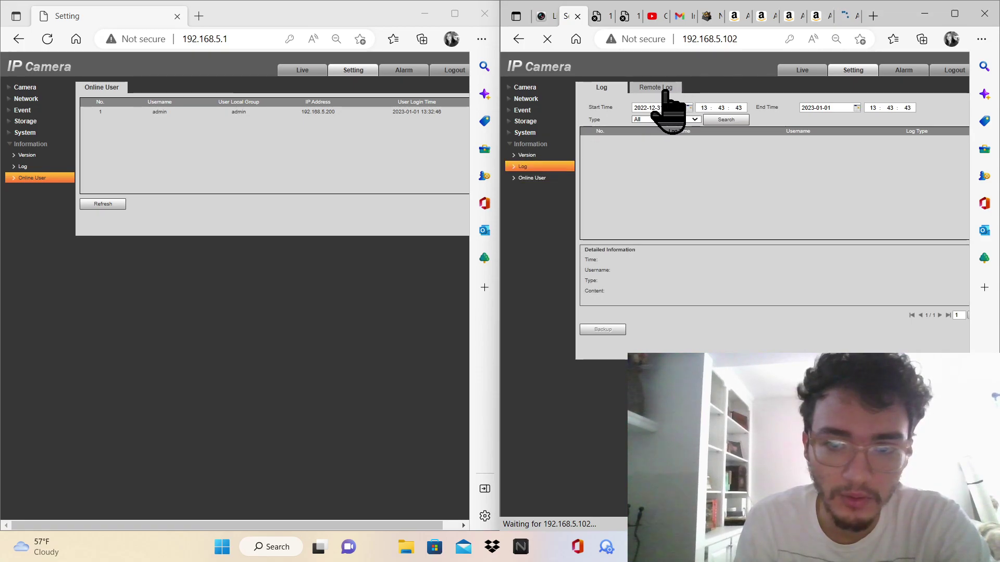
left_click(662, 89)
left_click(37, 166)
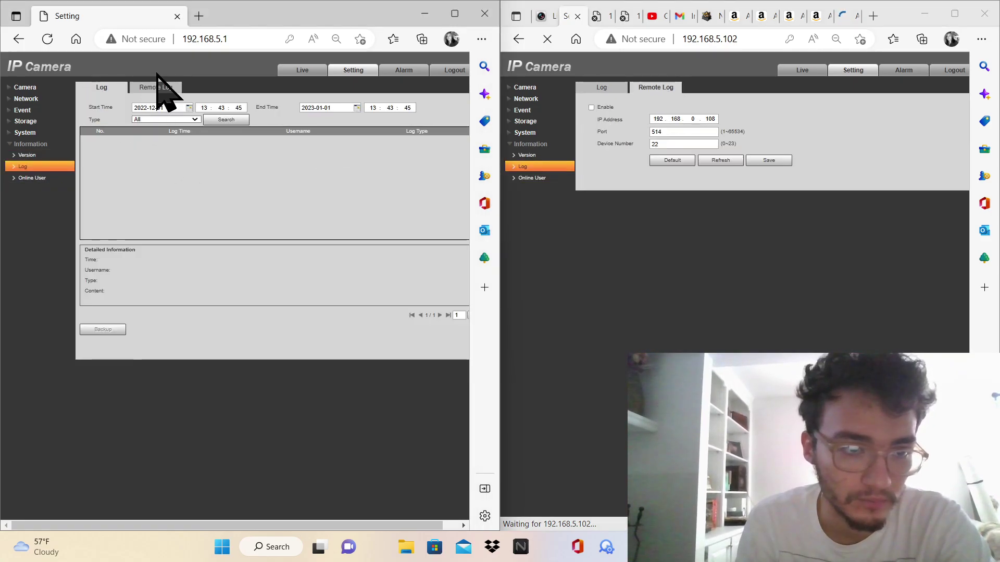
left_click(150, 88)
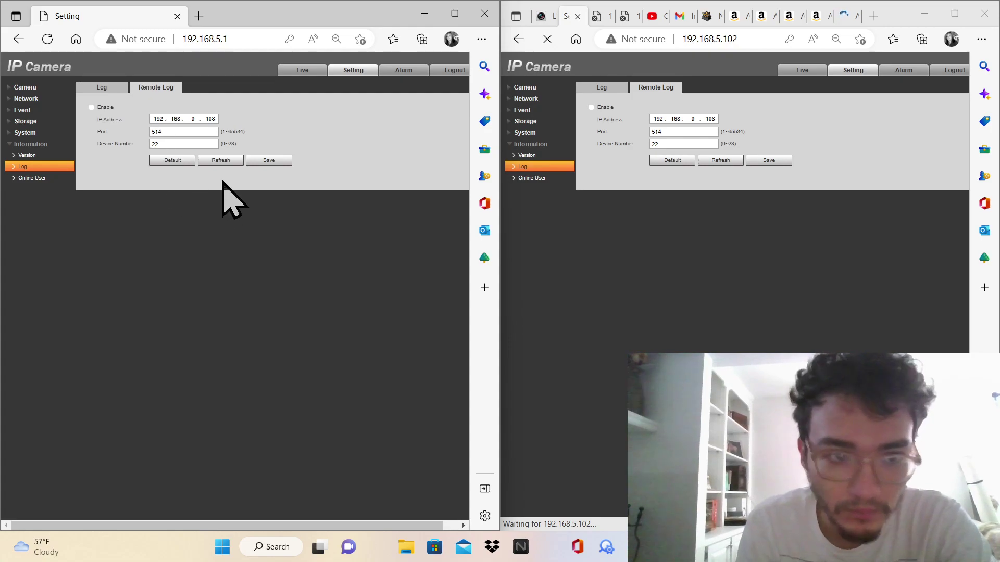
left_click(60, 180)
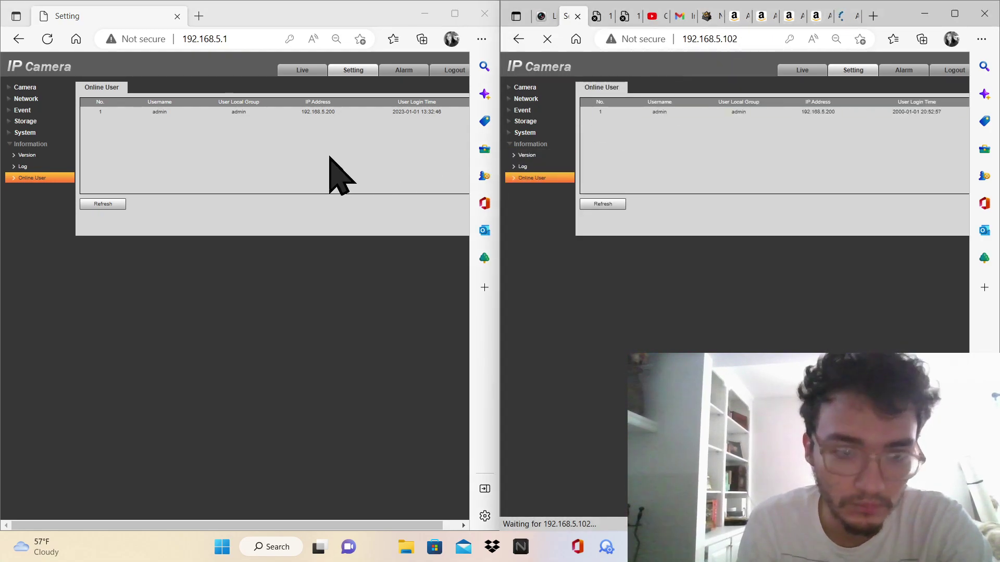
Check the first camera's Conditions and Audio pages, then show both cameras' TCP/IP settings
left_click(43, 89)
double_click(29, 99)
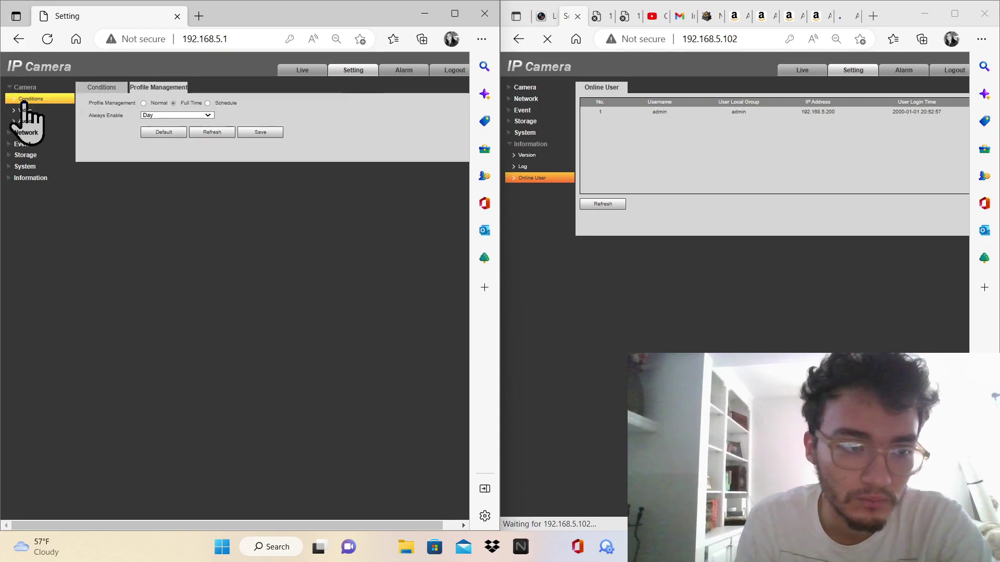
left_click(101, 88)
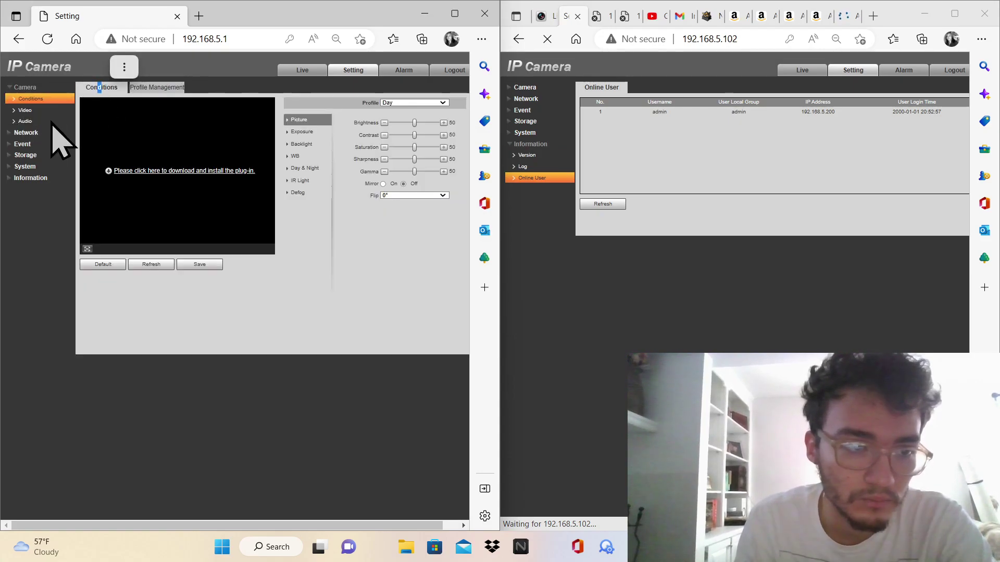
left_click(34, 121)
left_click(32, 132)
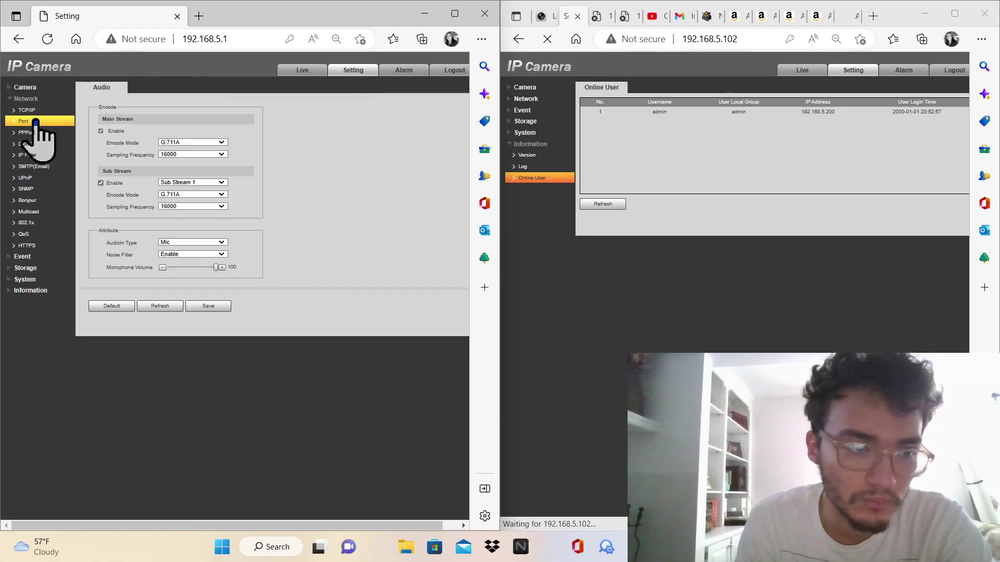
left_click(32, 111)
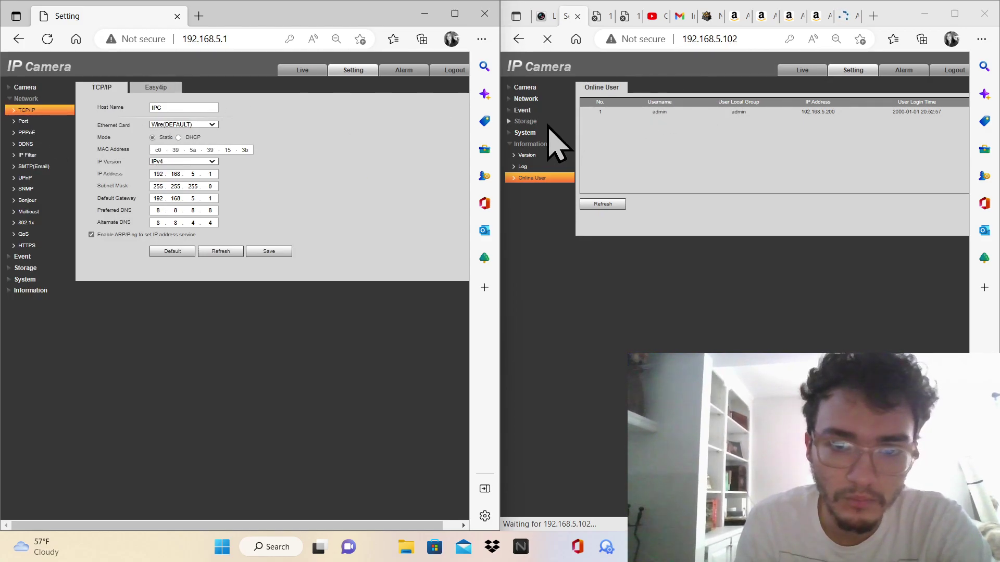
left_click(541, 99)
left_click(541, 112)
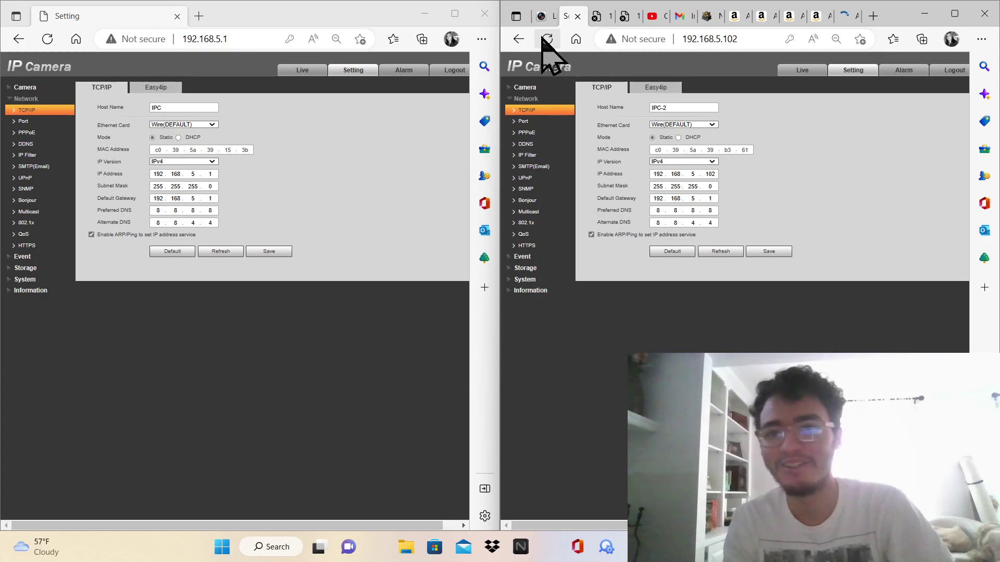
Reload the first camera's page and bring its login screen to the front
left_click(42, 44)
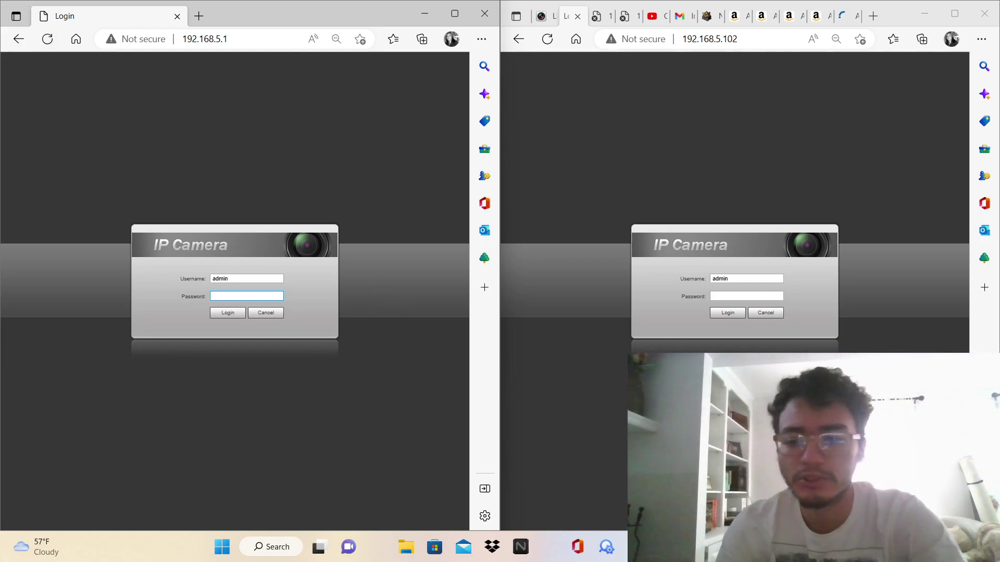
key("alt+Tab")
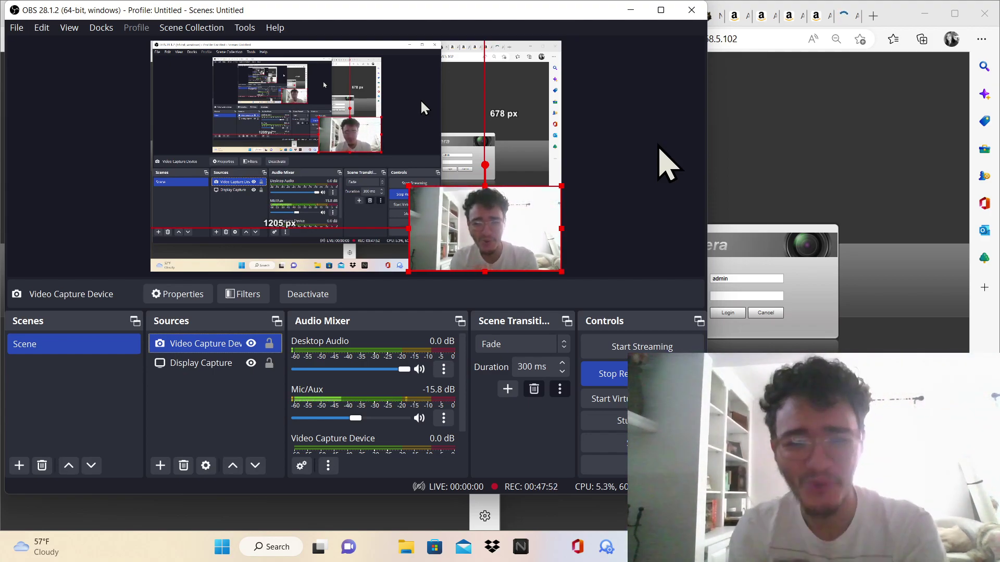
left_click(736, 265)
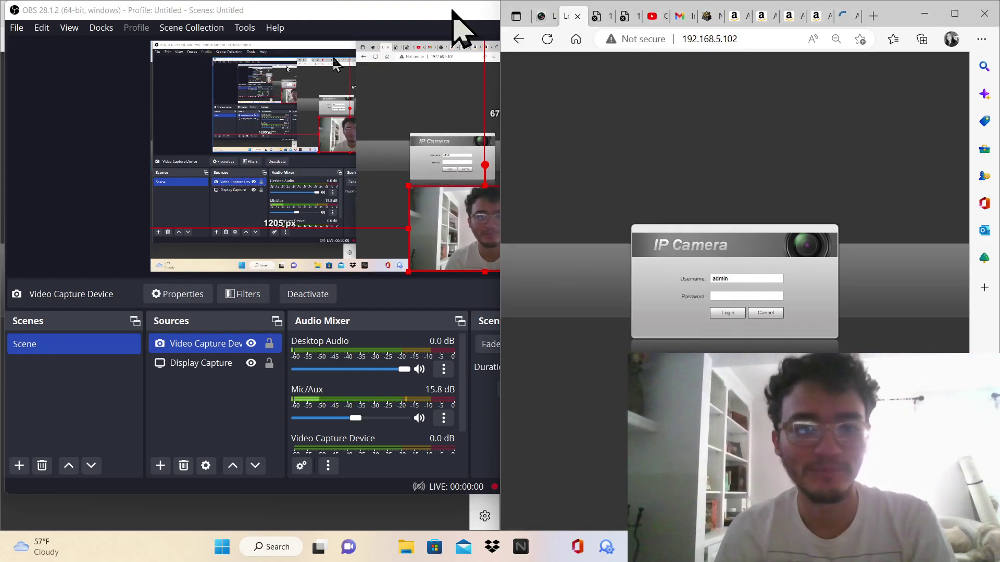
left_click(448, 21)
left_click(627, 17)
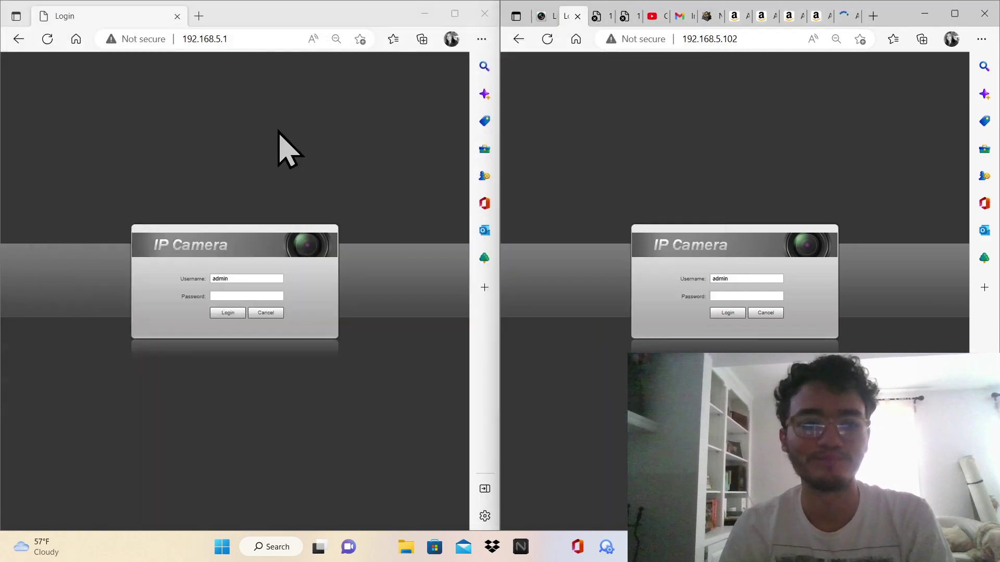
Log in to camera 192.168.5.1 with the account password, retrying after a failed attempt
left_click(256, 296)
type("a")
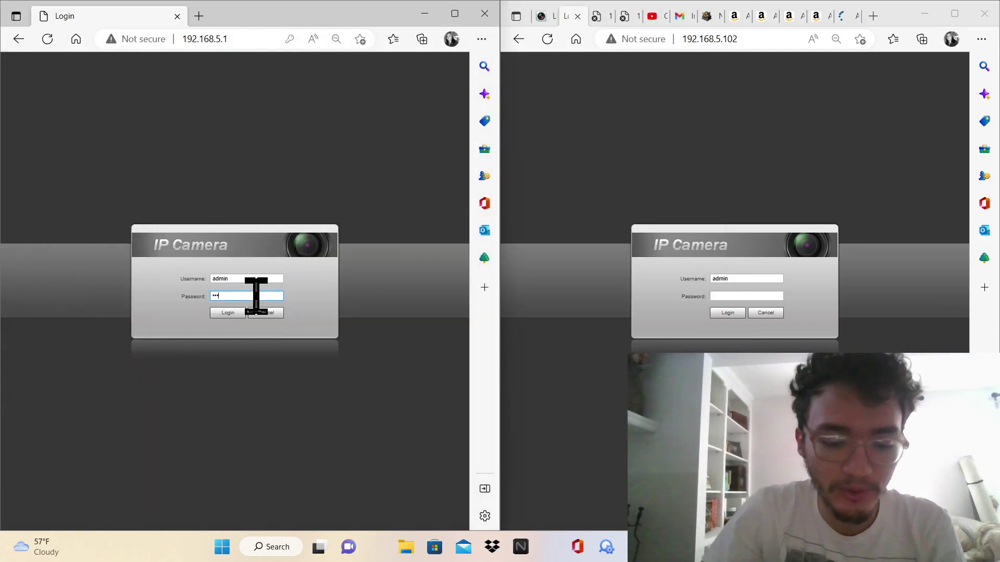
type("dmin")
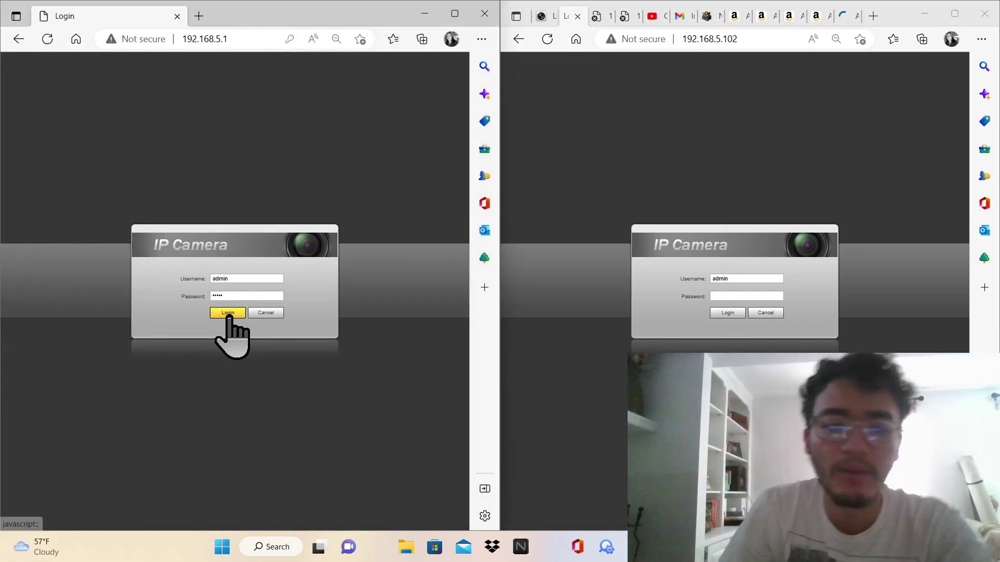
left_click(228, 313)
left_click(228, 313)
double_click(229, 294)
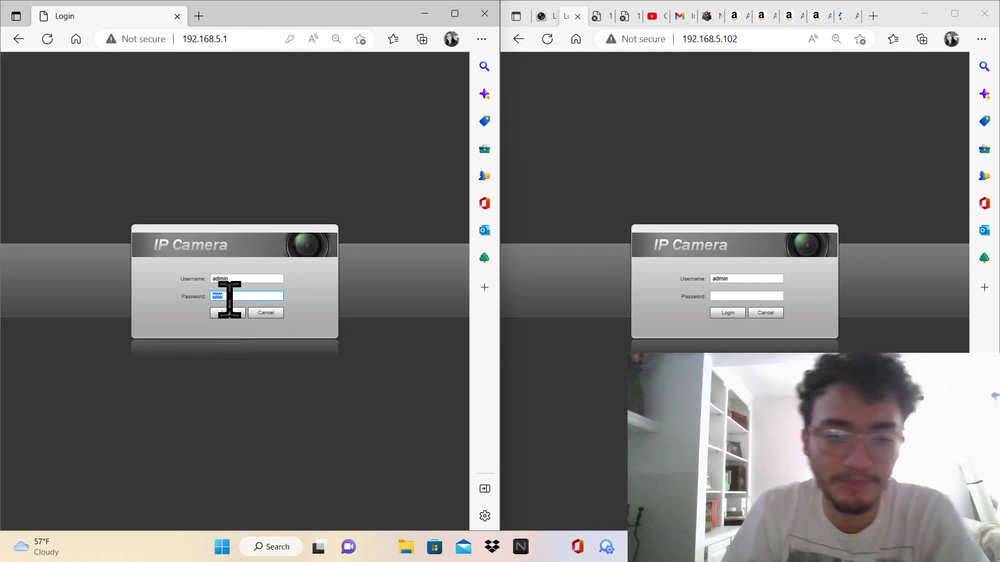
type("adm")
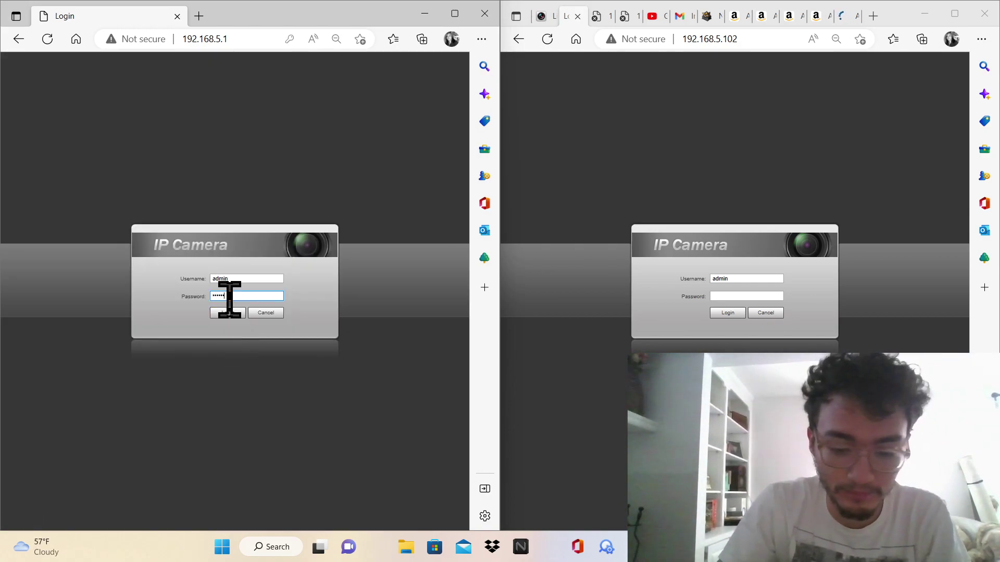
left_click(227, 312)
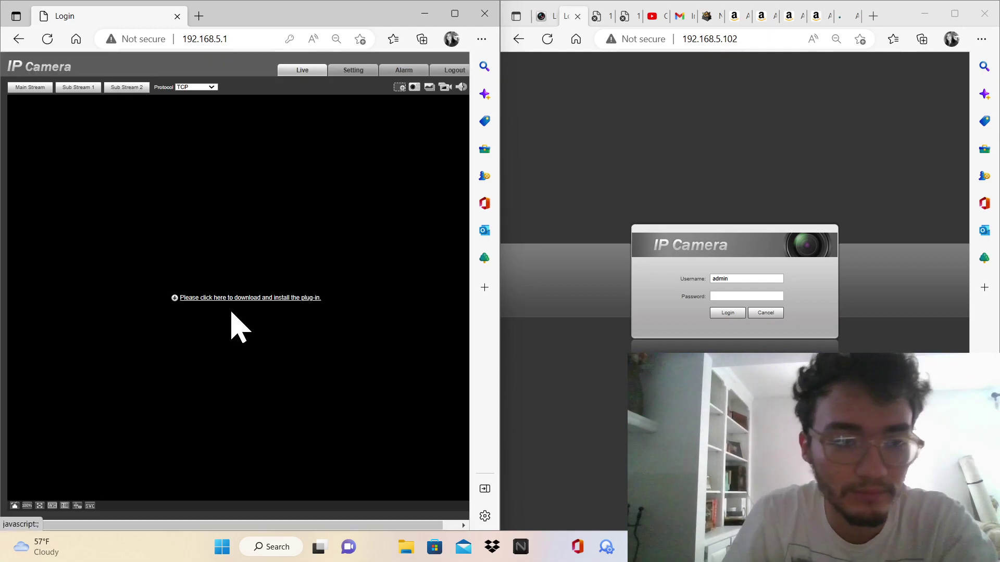
Reload the 192.168.5.3 tab and log in with the account password
left_click(603, 16)
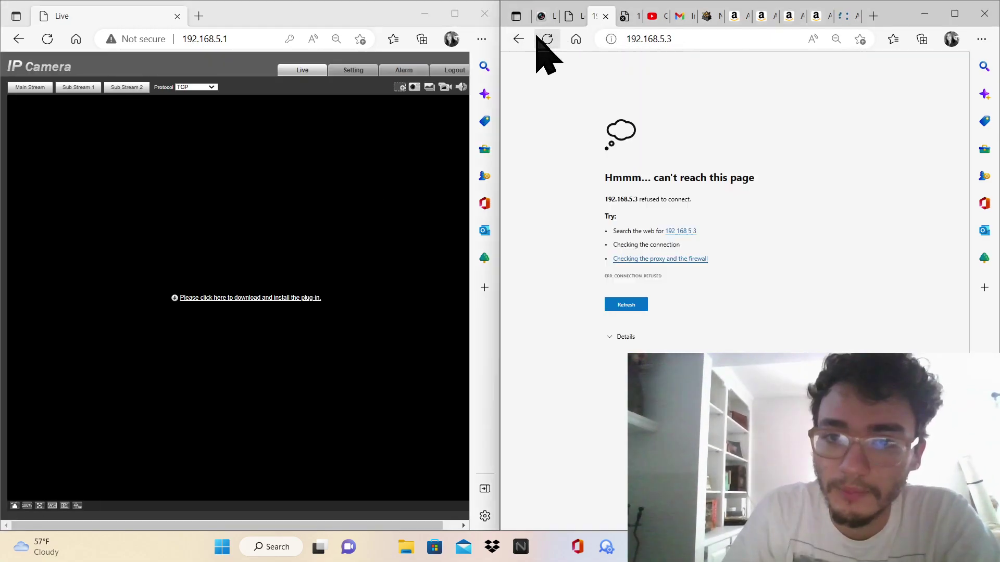
left_click(543, 38)
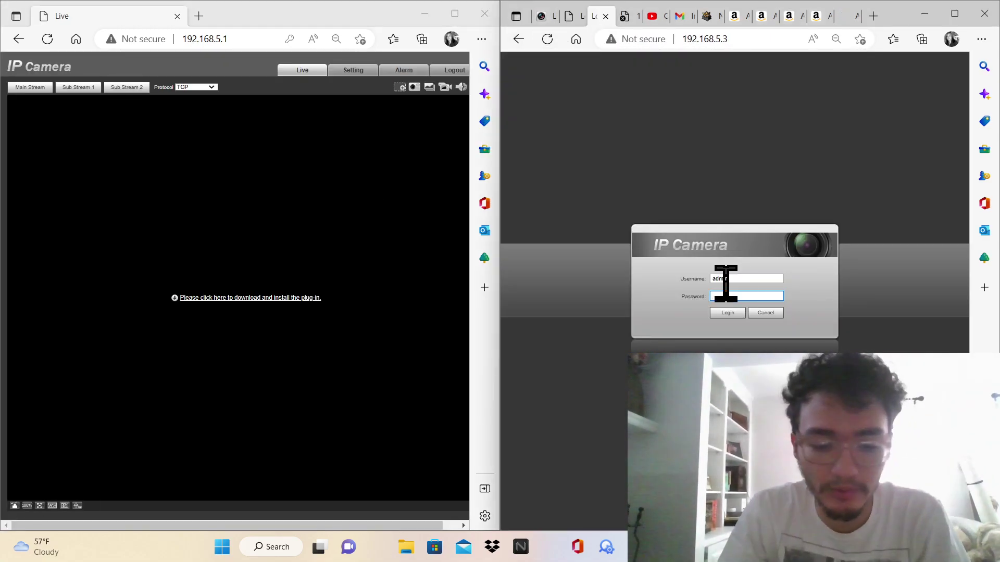
type("admin")
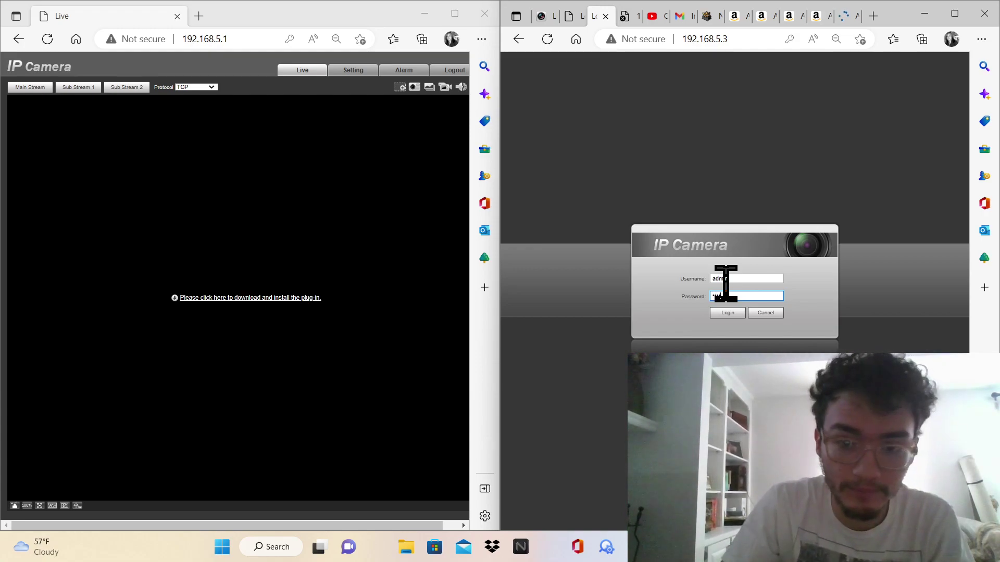
key("Return")
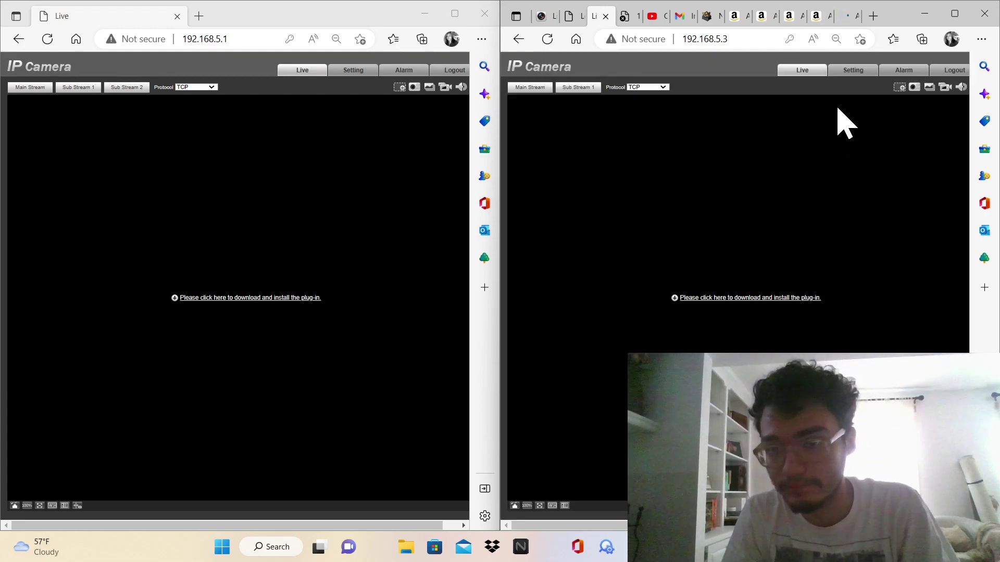
Open the Video encode settings on both cameras 192.168.5.1 and 192.168.5.3
left_click(847, 70)
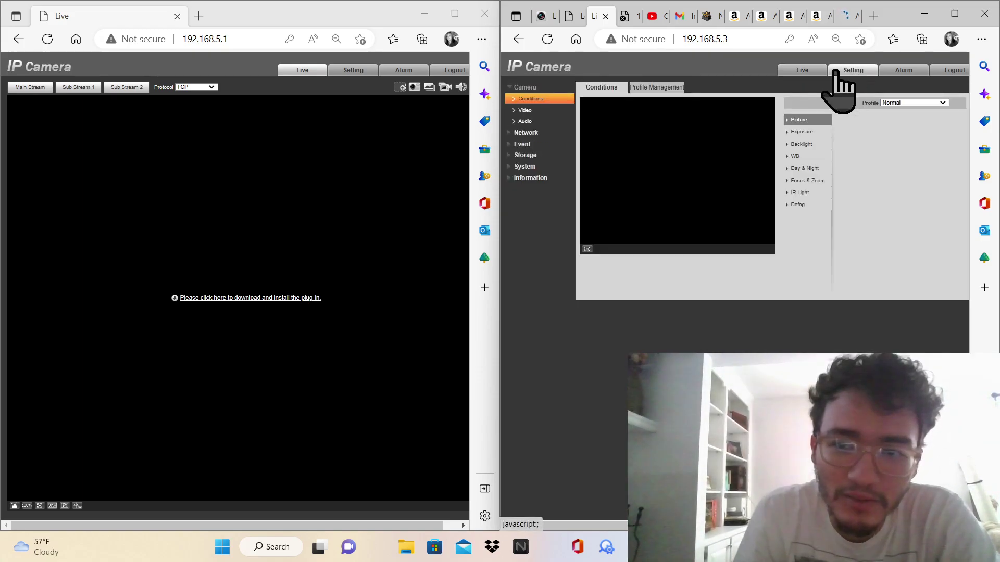
left_click(349, 71)
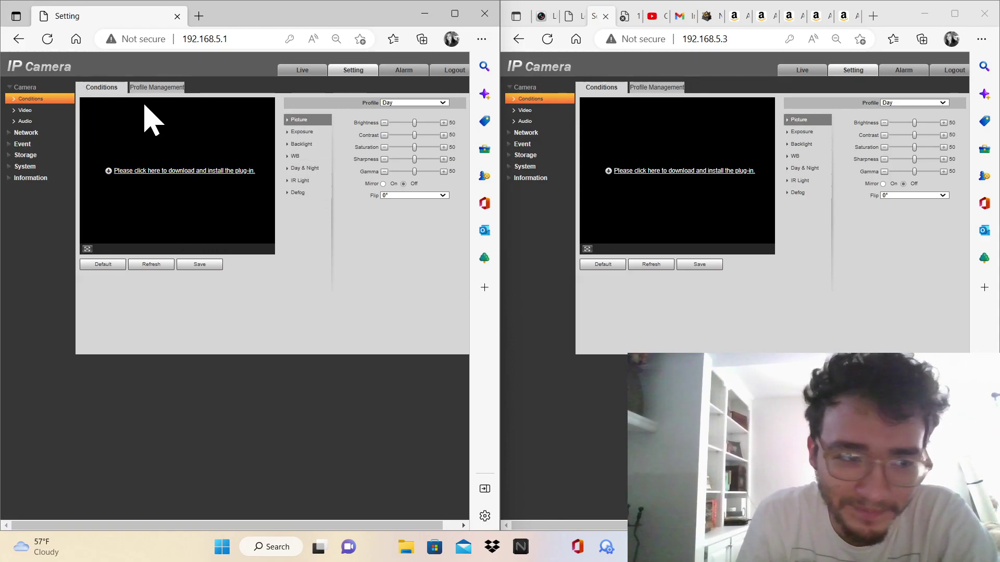
left_click(157, 88)
left_click(114, 88)
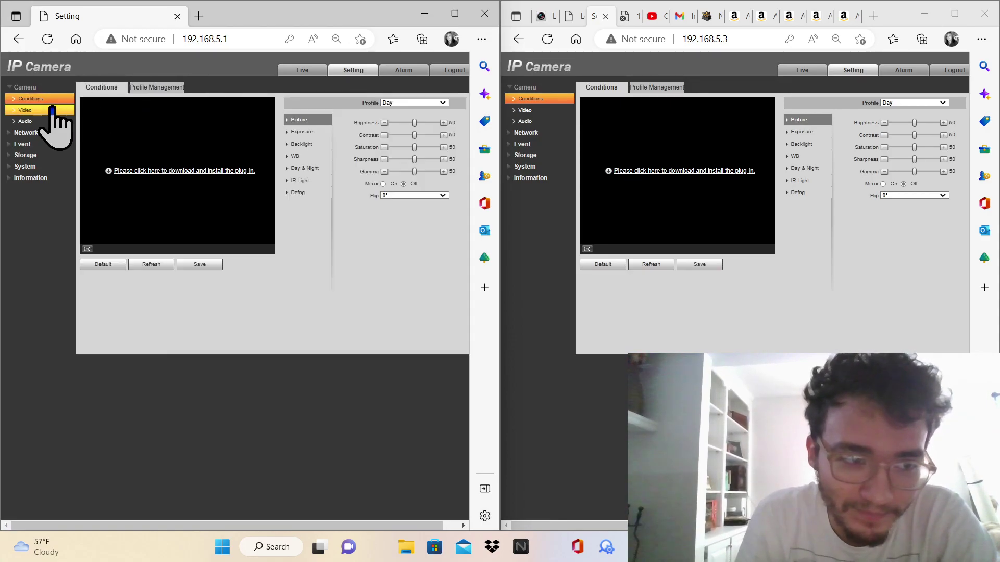
left_click(52, 111)
left_click(540, 110)
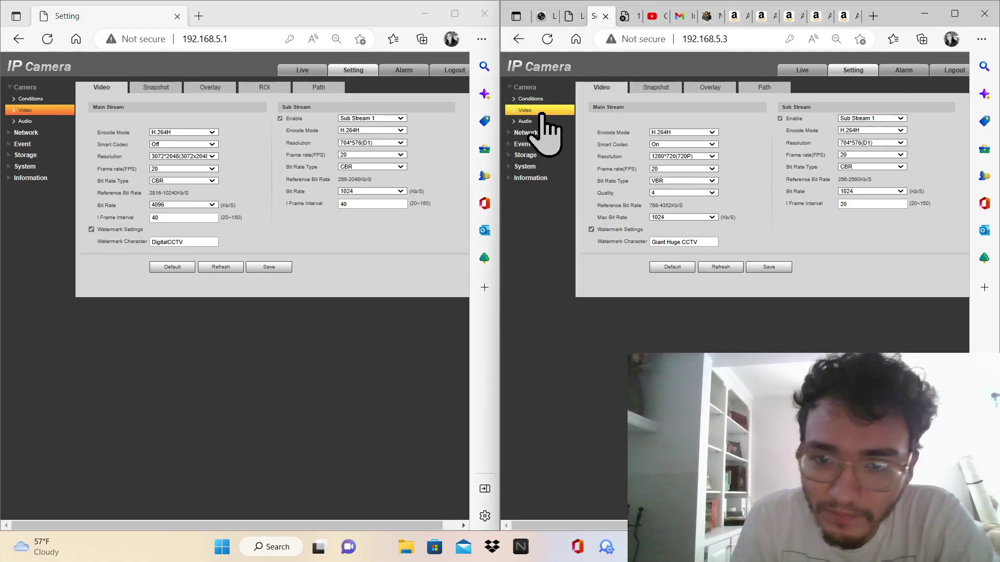
Set 192.168.5.3's main stream to CBR, 3072*2048 resolution and 4096 bit rate
left_click(707, 181)
left_click(696, 196)
left_click(687, 180)
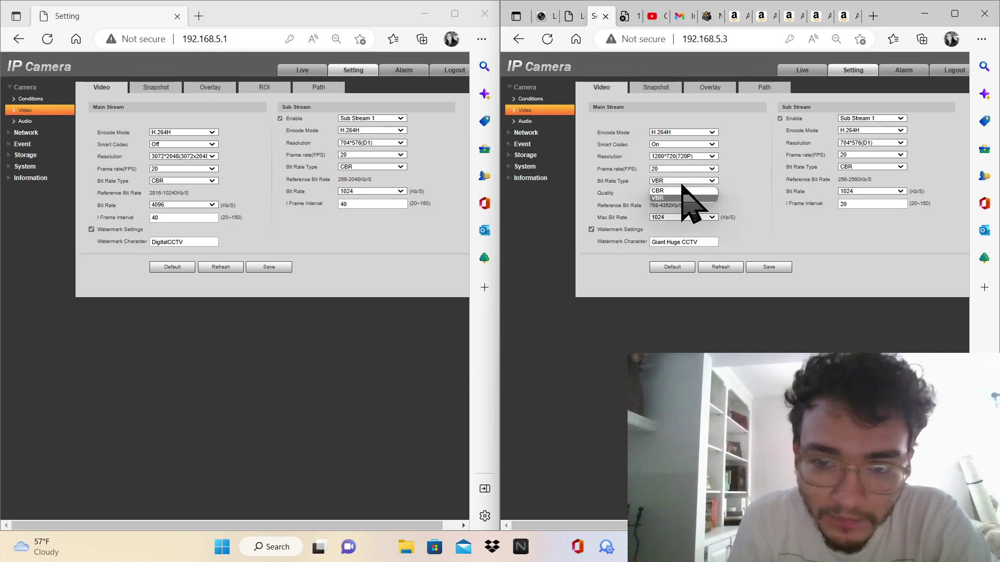
left_click(680, 189)
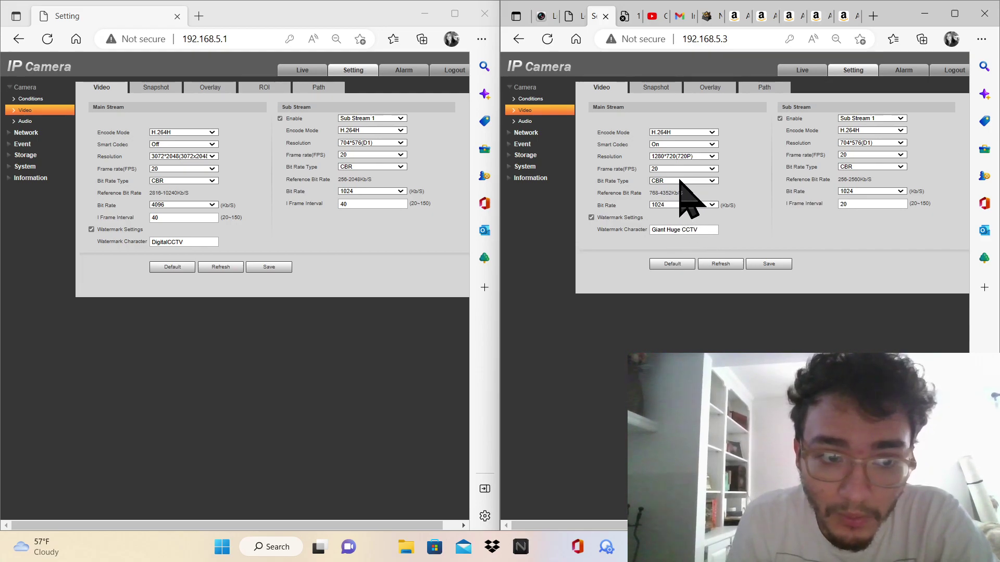
left_click(679, 156)
left_click(674, 166)
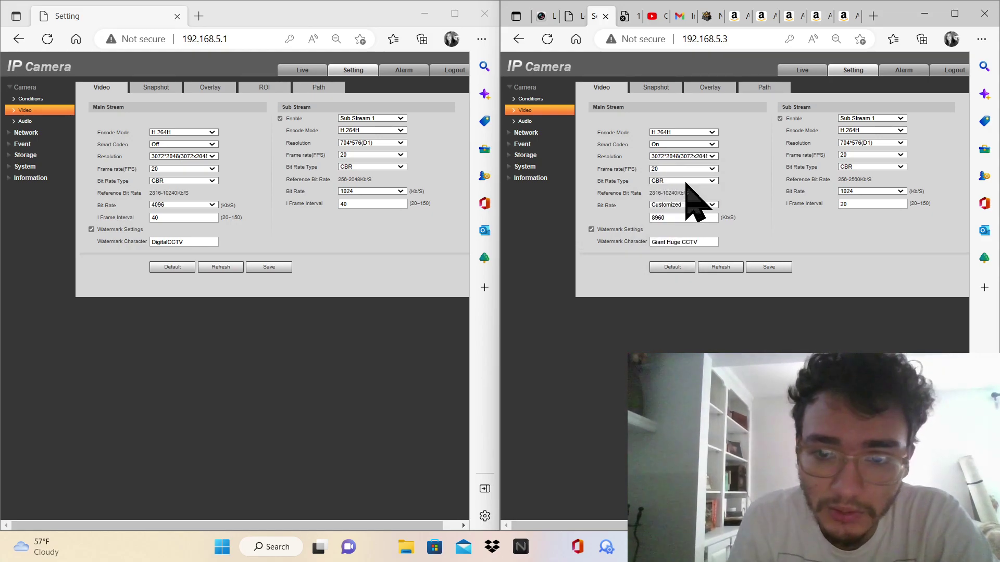
left_click(684, 205)
left_click(682, 219)
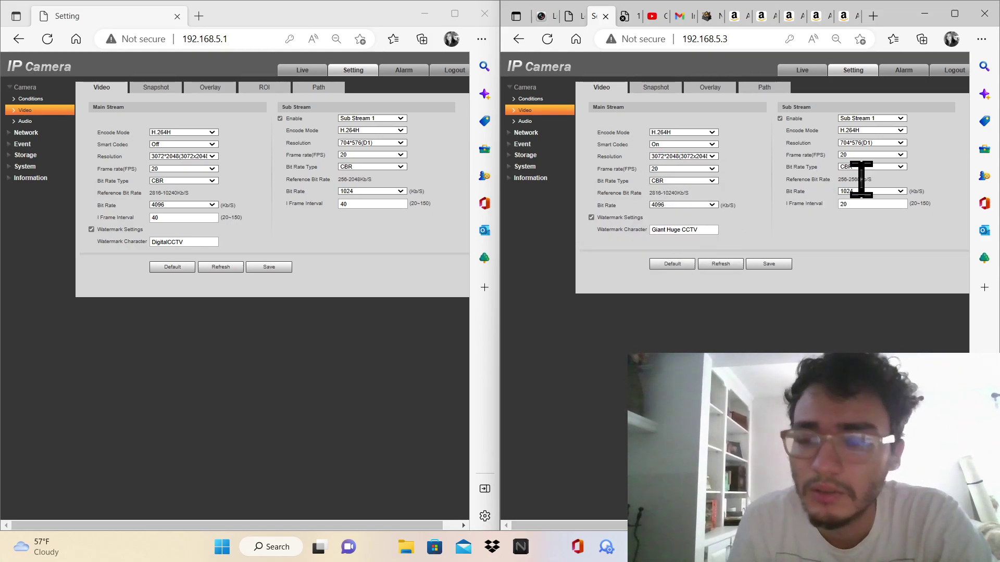
Keep the sub stream at 704*576(D1) and turn Smart Codec off on 192.168.5.3
left_click(860, 143)
left_click(859, 152)
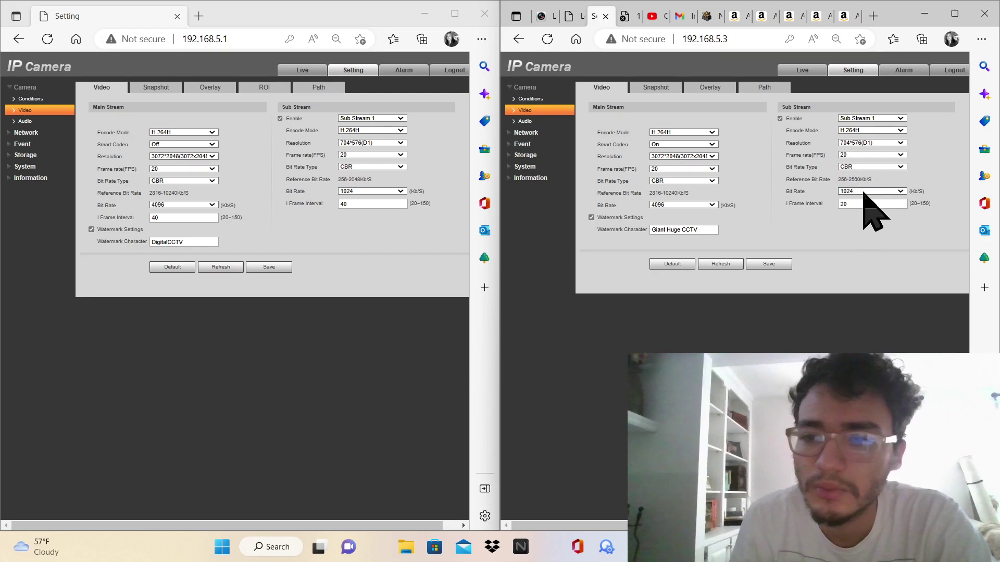
double_click(862, 203)
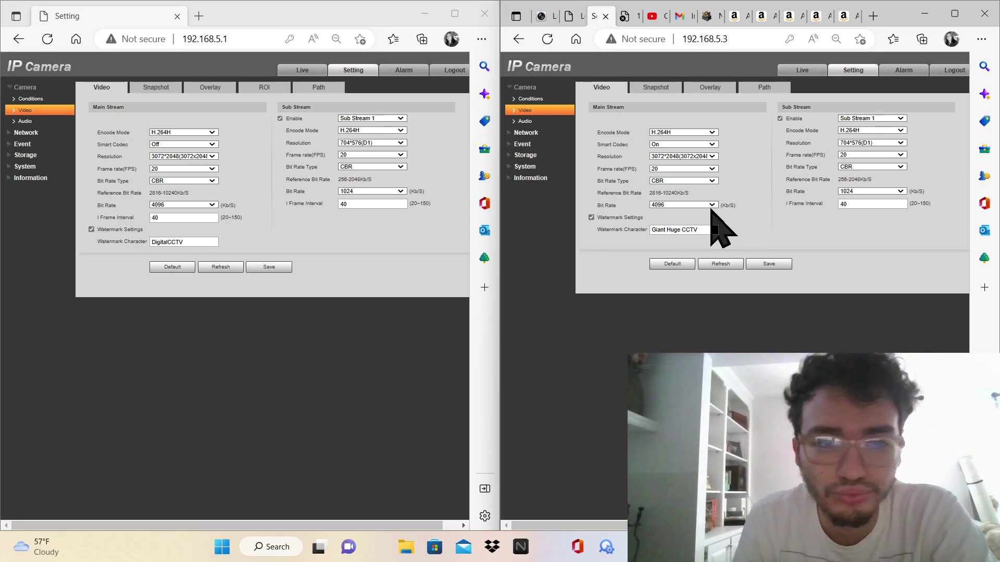
left_click(702, 147)
left_click(689, 163)
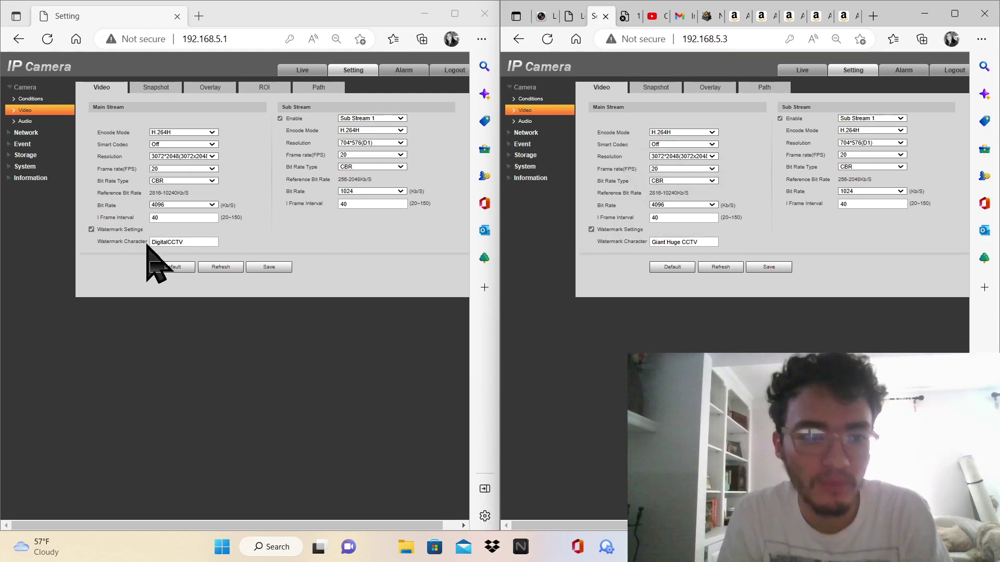
Match the watermark text 'Giant Huge CCTV' between the two cameras
left_click(685, 242)
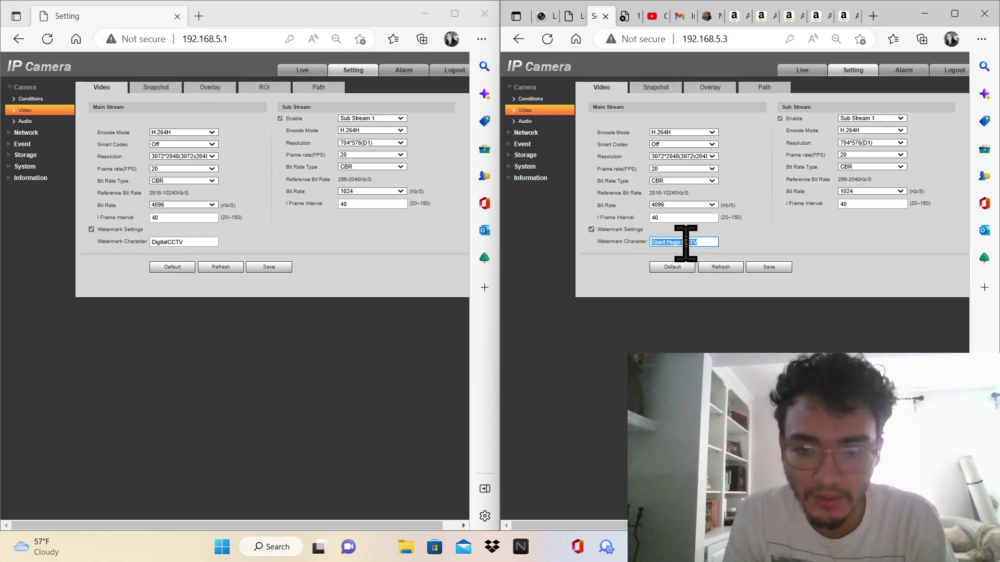
left_click(207, 243)
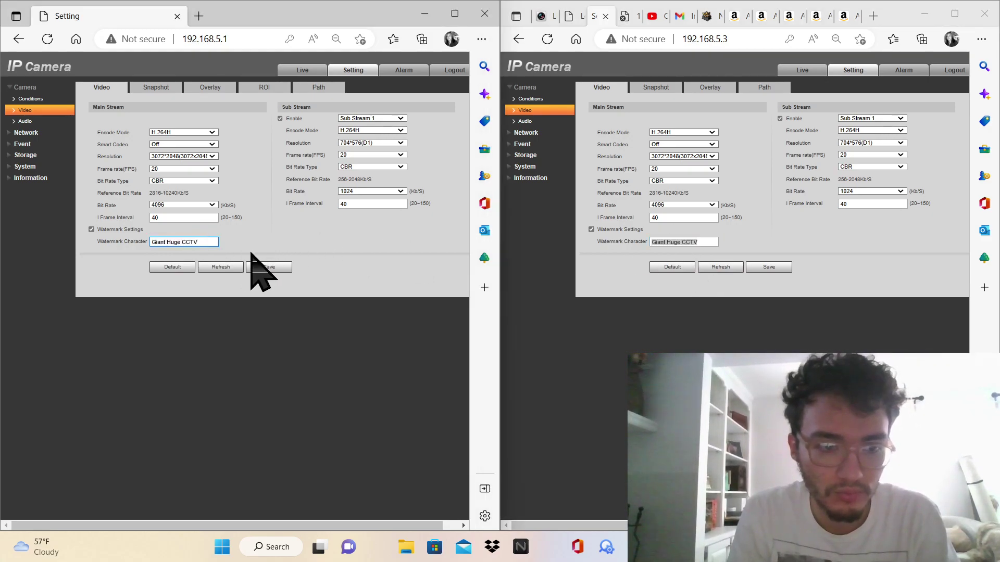
left_click(756, 251)
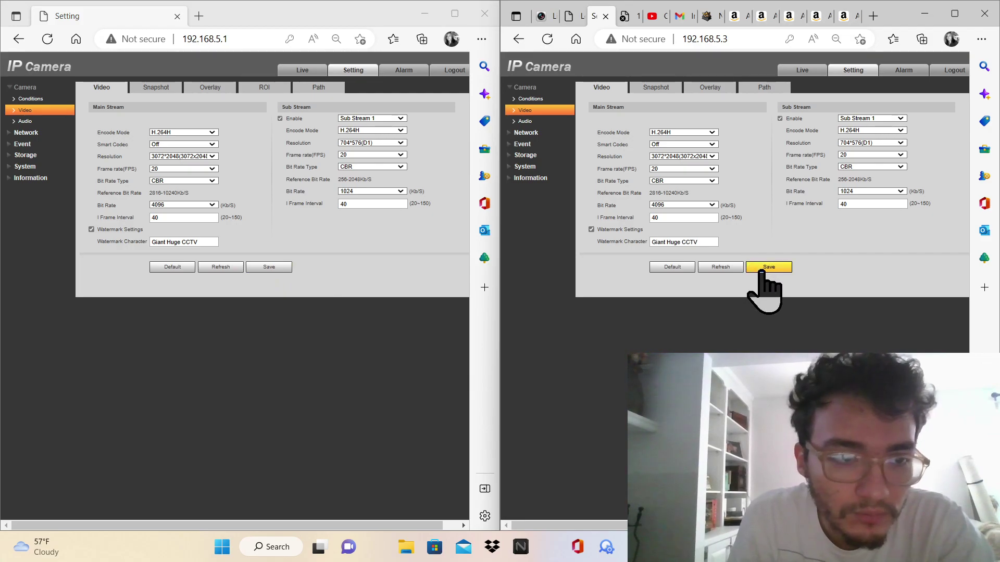
Save 192.168.5.3's video settings and confirm the reboot
left_click(761, 270)
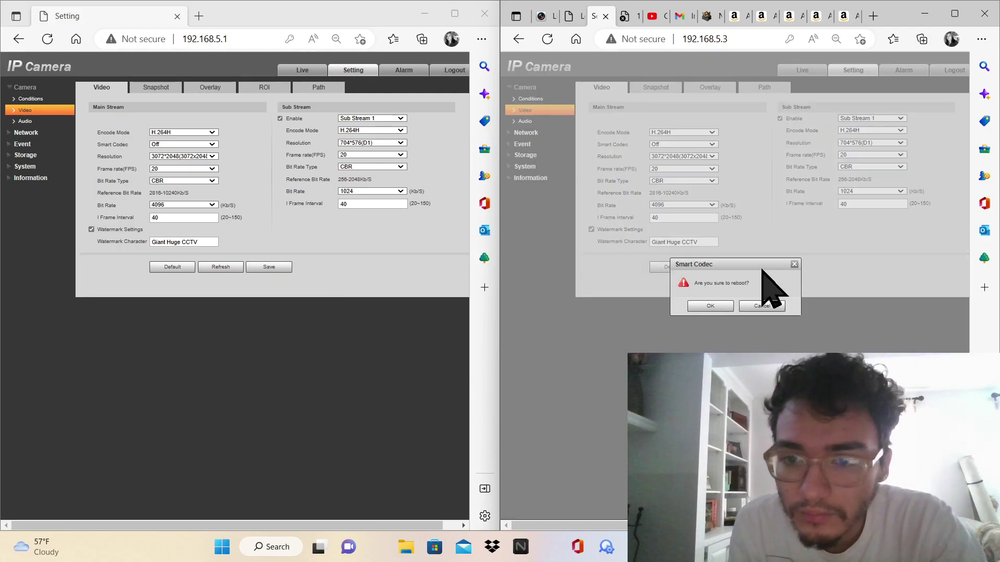
left_click(794, 264)
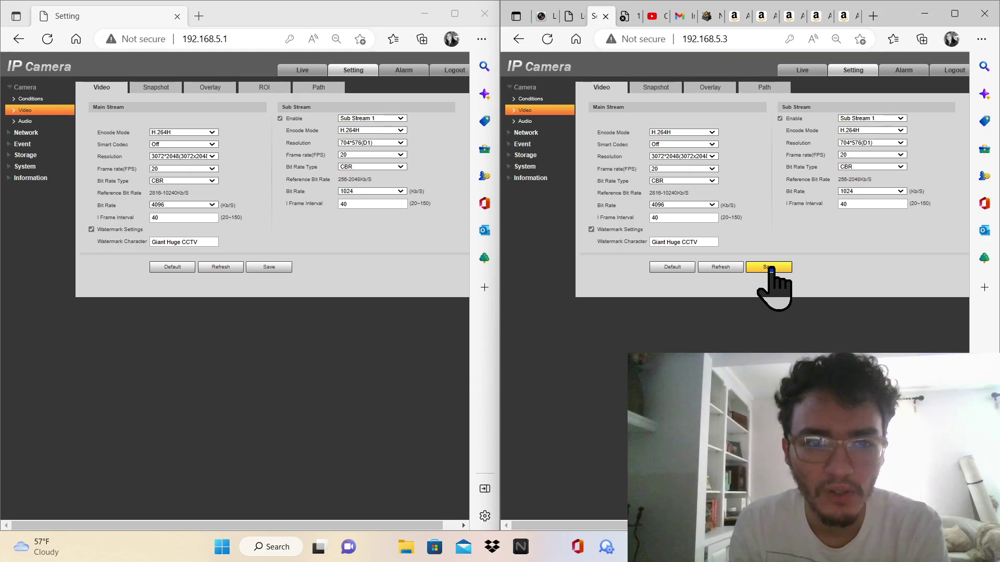
left_click(771, 268)
left_click(712, 313)
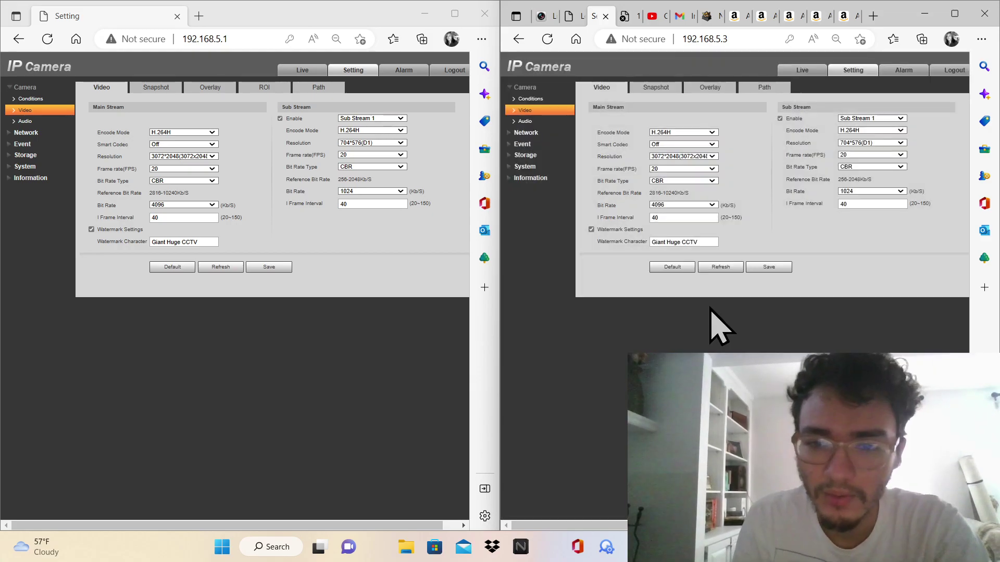
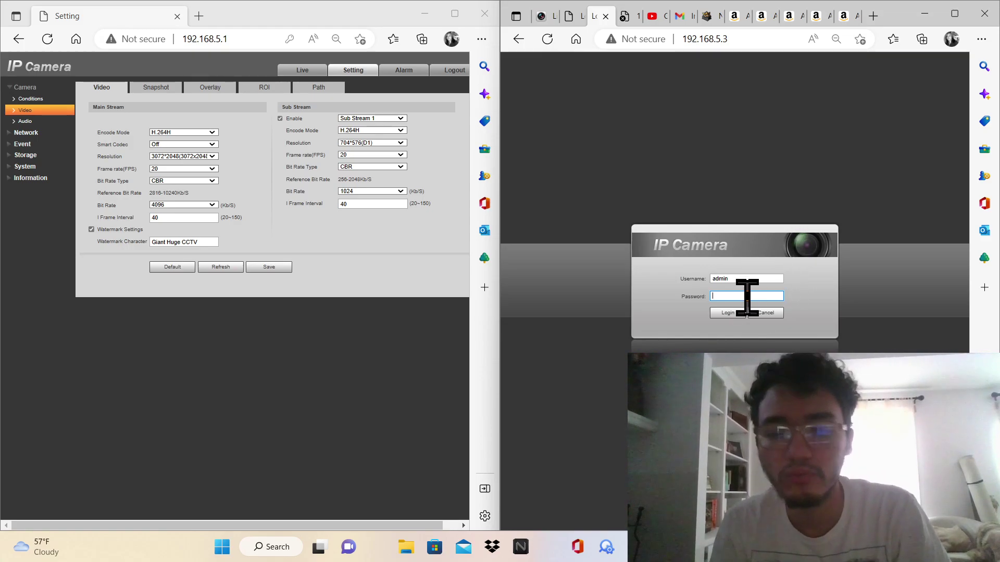
Log into the second camera with its password and open its settings pages
type("admin")
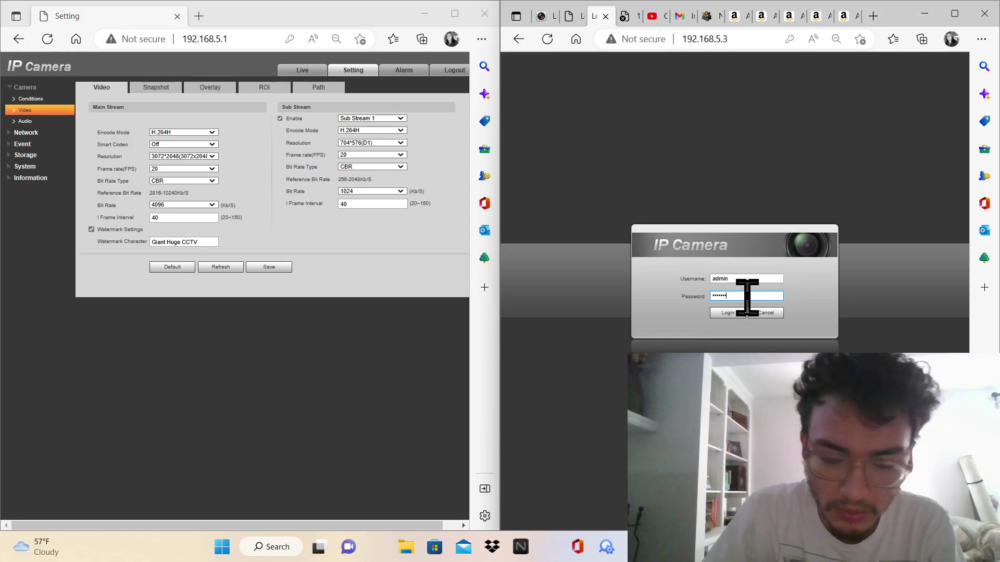
key("Return")
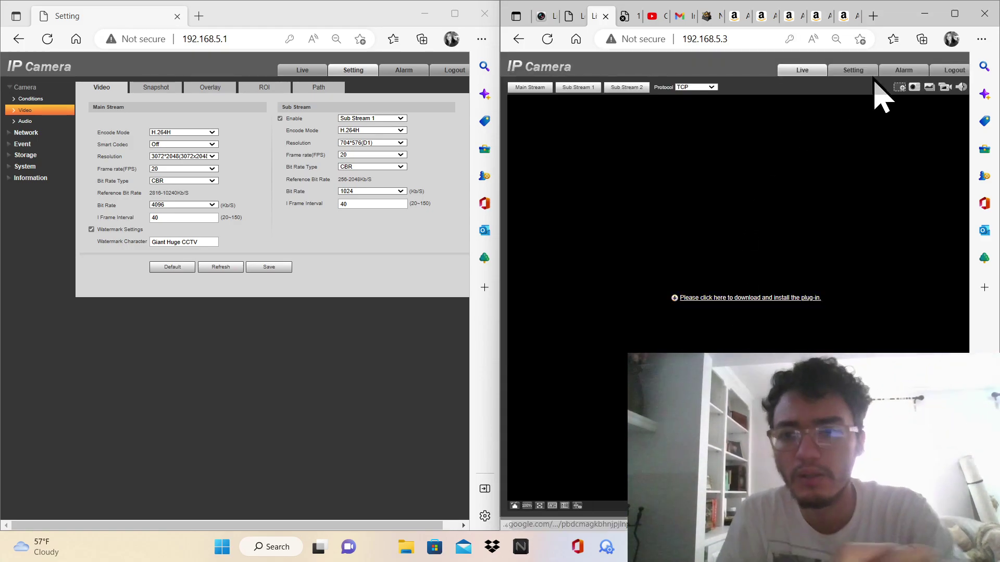
left_click(860, 73)
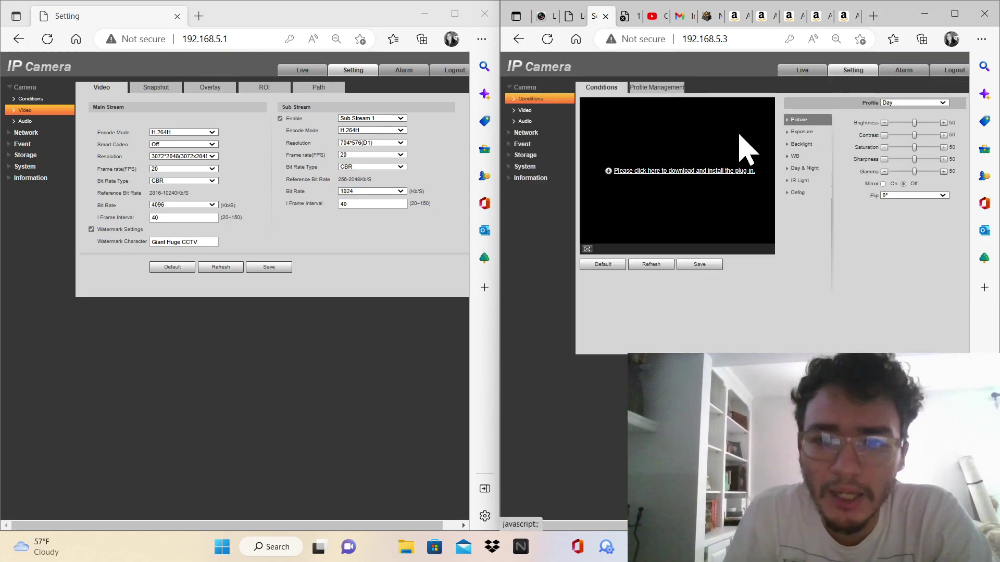
Compare both cameras' video tabs, ending on Audio pages showing G.711A at 16000
left_click(535, 112)
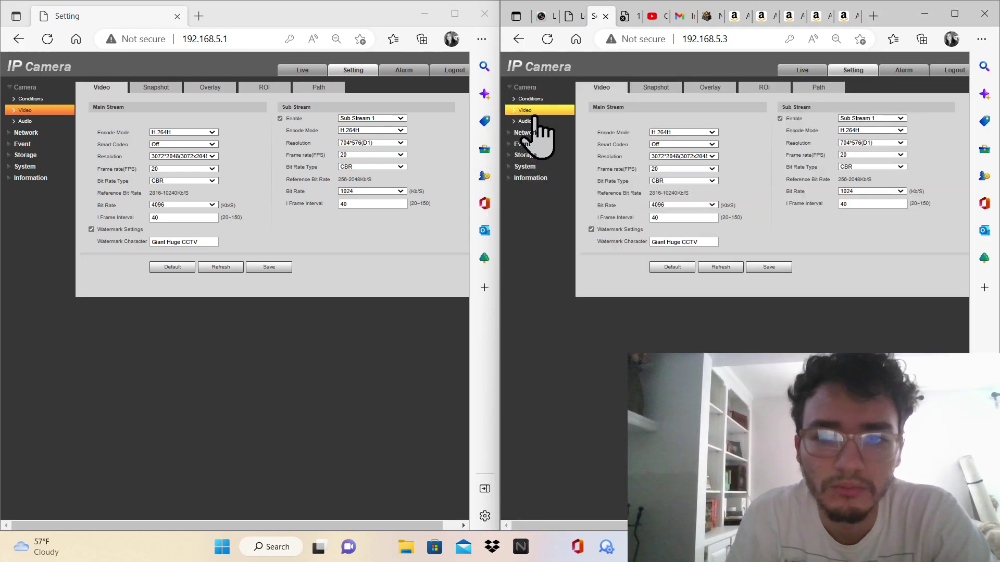
left_click(655, 88)
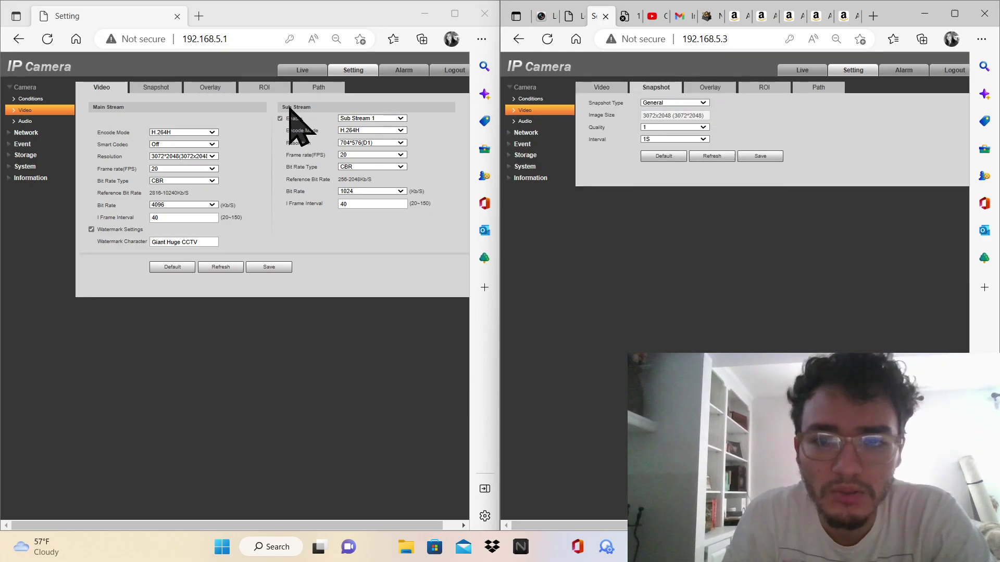
left_click(152, 89)
left_click(209, 88)
left_click(262, 89)
left_click(318, 89)
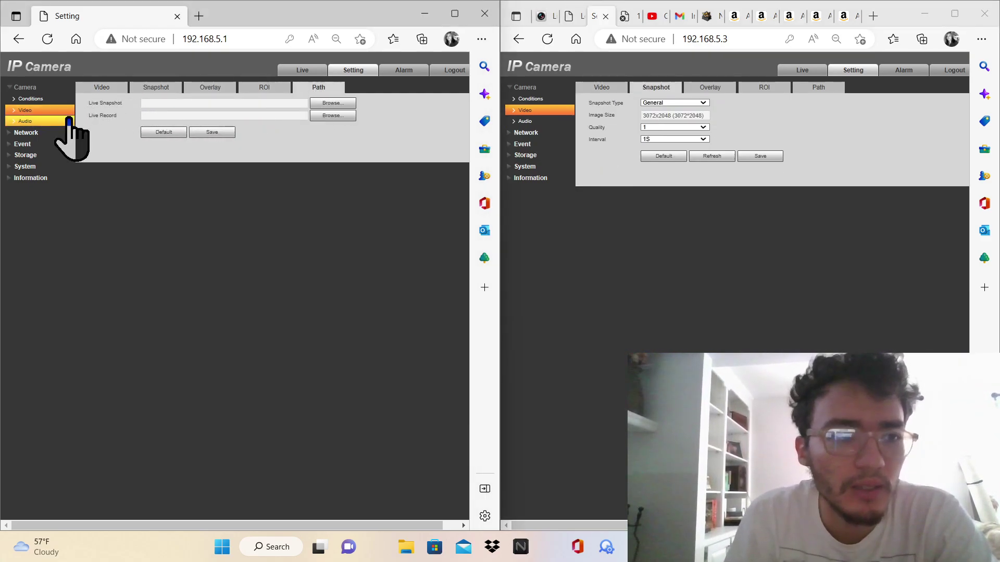
left_click(62, 122)
left_click(560, 121)
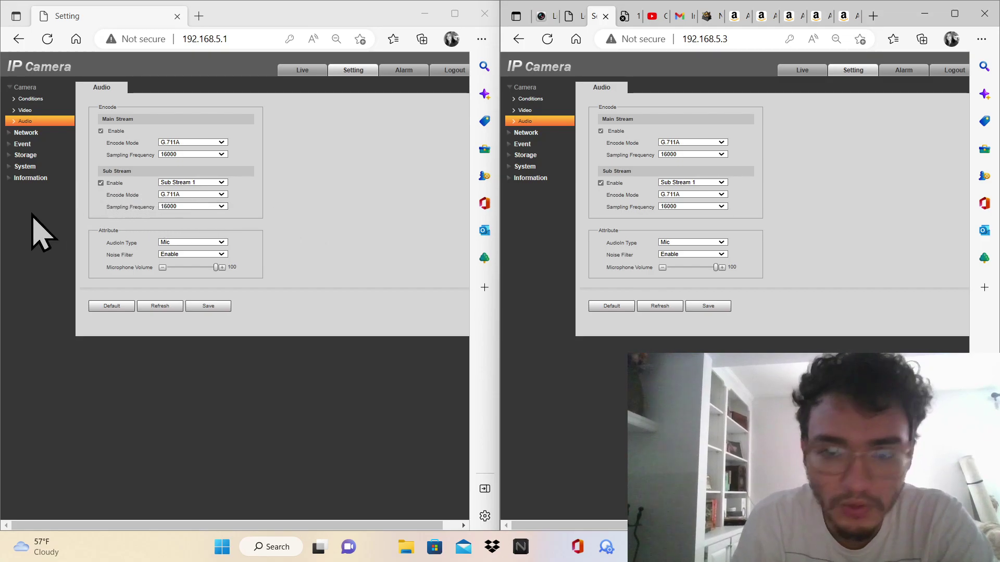
Change the second camera's IP address to 192.168.5.103 and save it
left_click(25, 133)
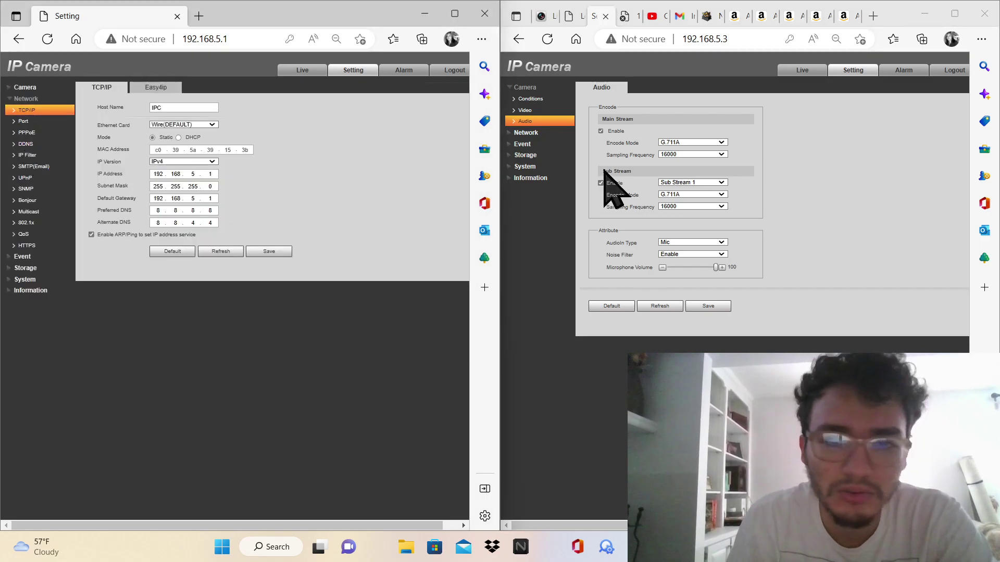
left_click(559, 133)
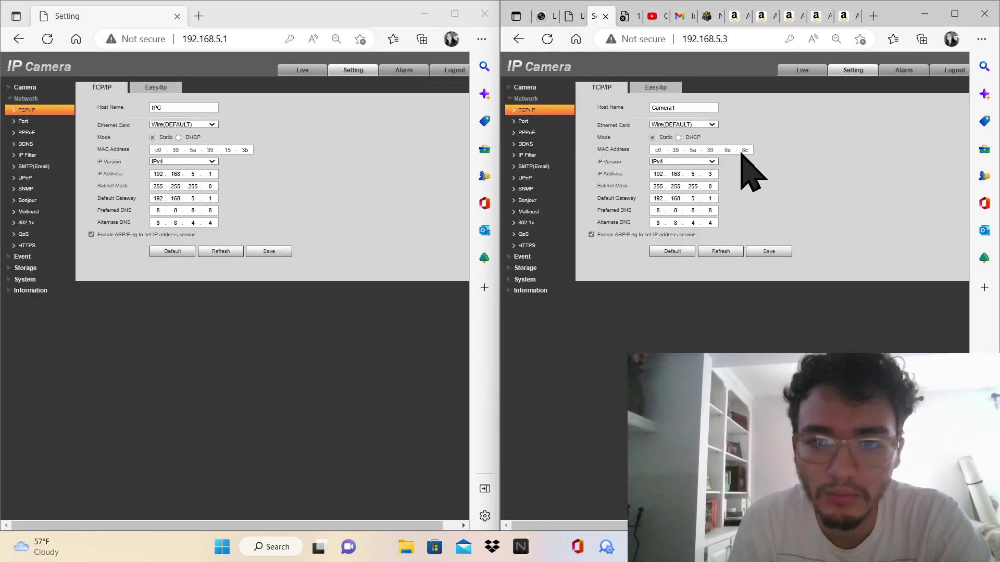
double_click(709, 175)
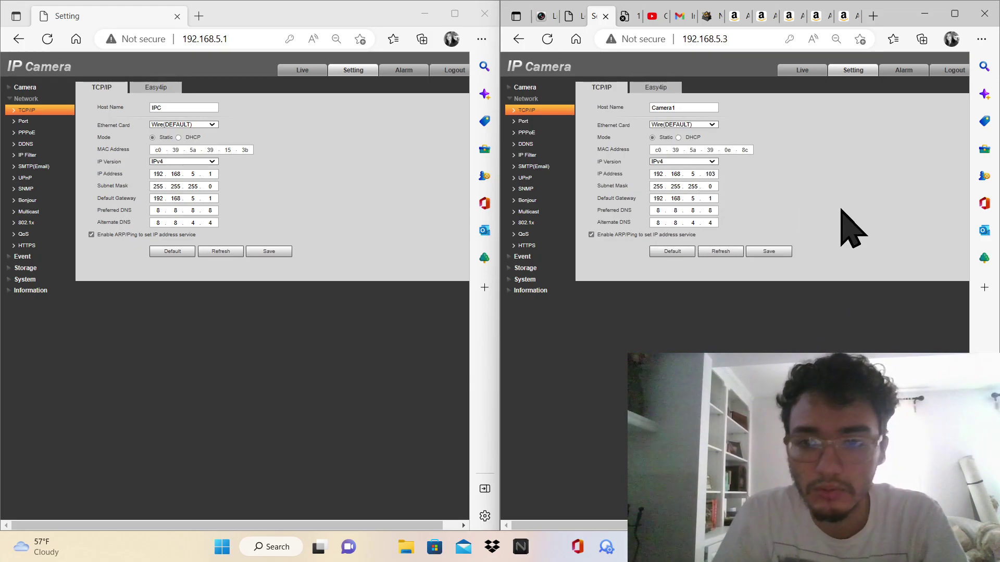
left_click(756, 252)
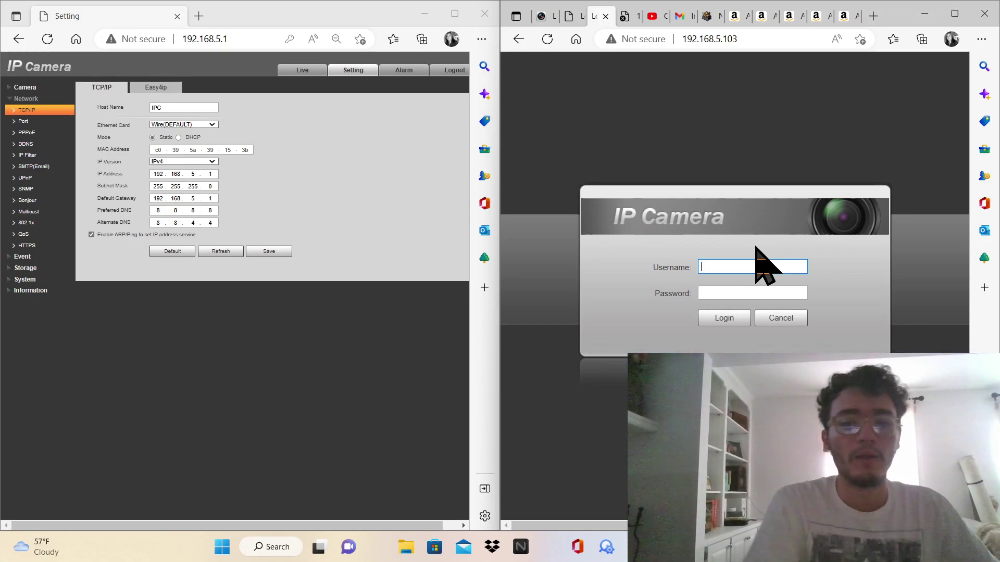
Log in at 192.168.5.103, zoom the page out, dismiss the save-password prompt, and open Setting
type("admin")
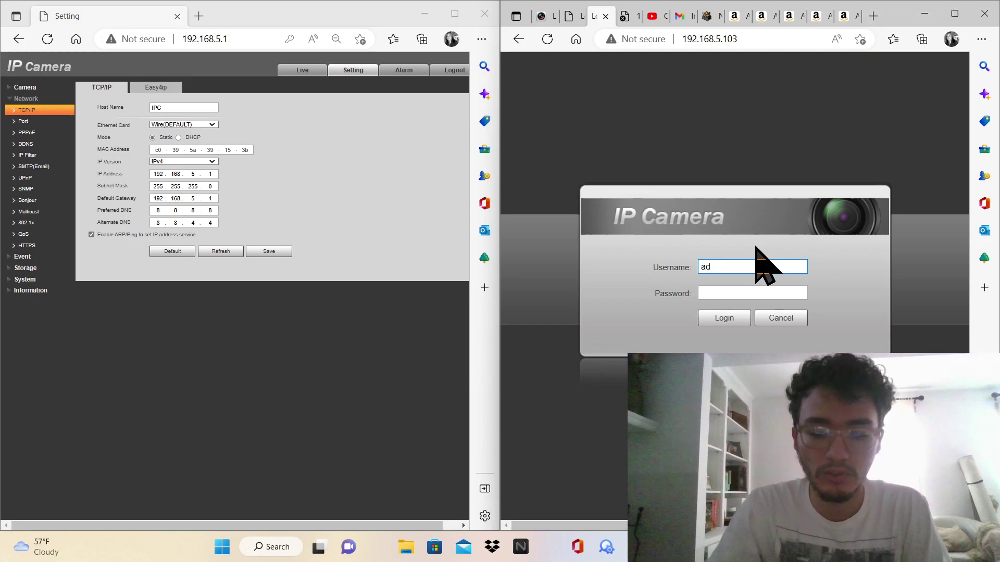
left_click(731, 316)
key("ctrl+minus")
key("ctrl+minus")
key("ctrl+minus")
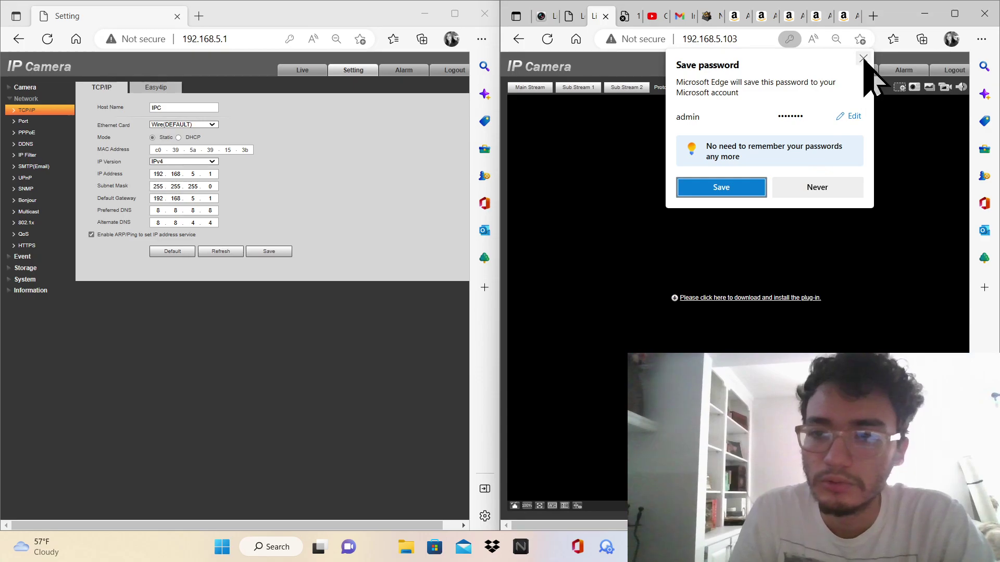
left_click(863, 58)
left_click(853, 69)
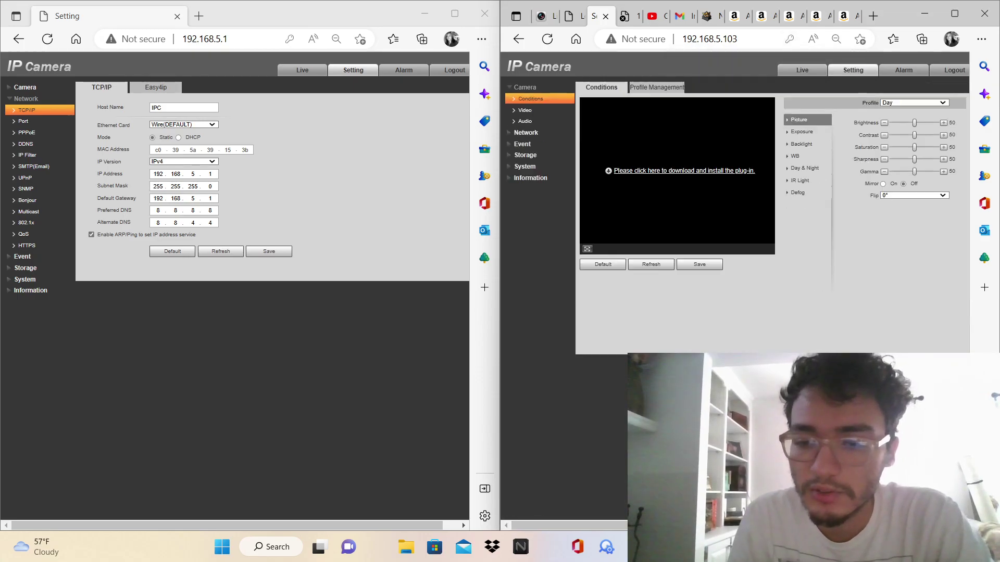
key("alt+Tab")
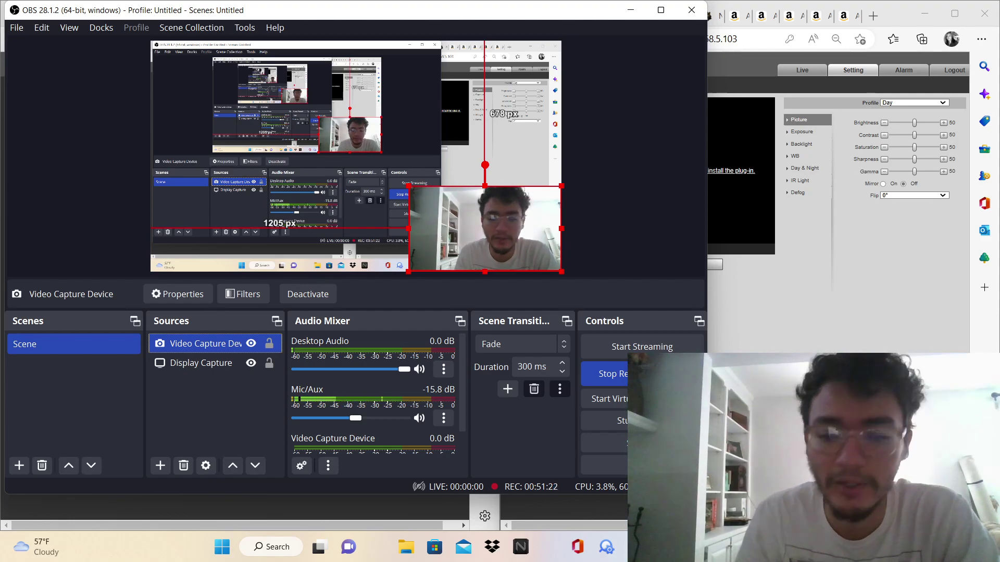
Hide OBS and show the second camera's TCP/IP page, confirming Camera1 at 192.168.5.103
key("super+Down")
left_click(526, 132)
left_click(529, 111)
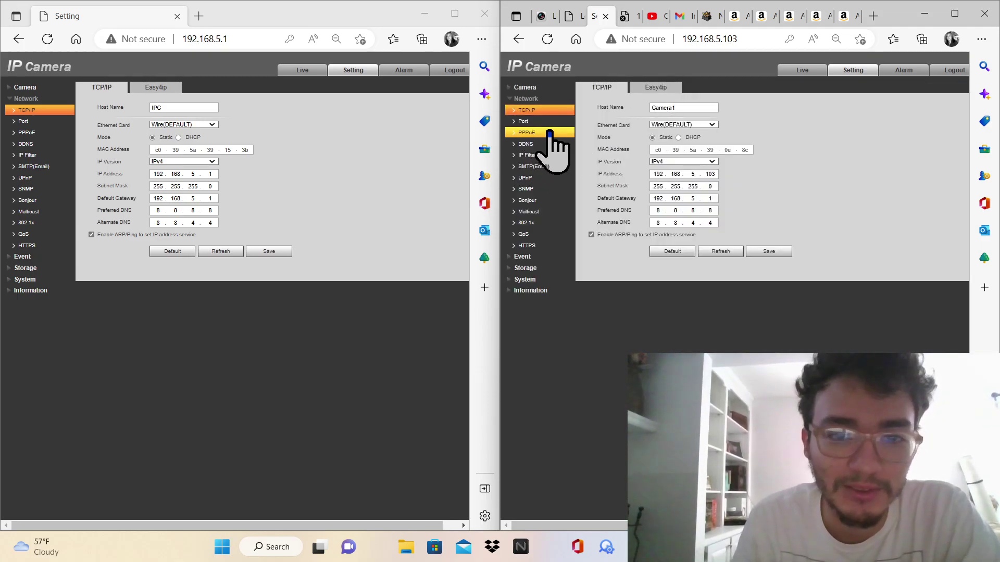
Compare both cameras' Port, ONVIF and PPPoE pages, then the second camera's DDNS through SNMP
left_click(539, 131)
left_click(539, 123)
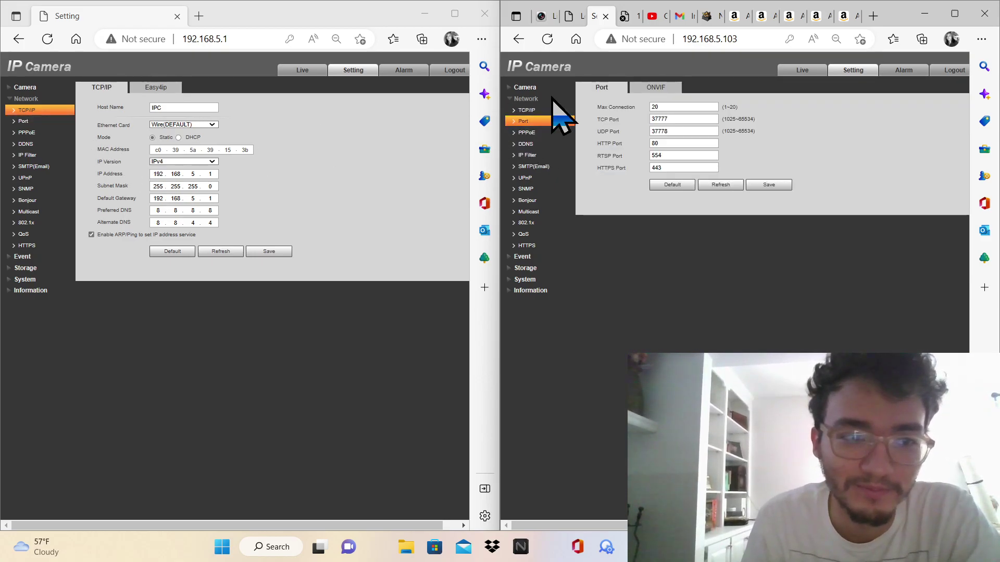
left_click(657, 89)
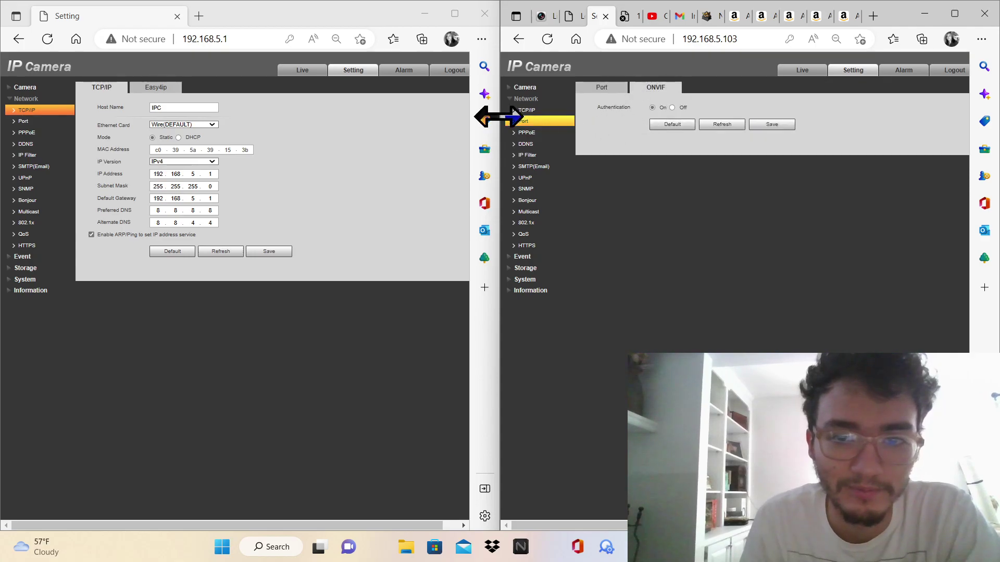
left_click(40, 122)
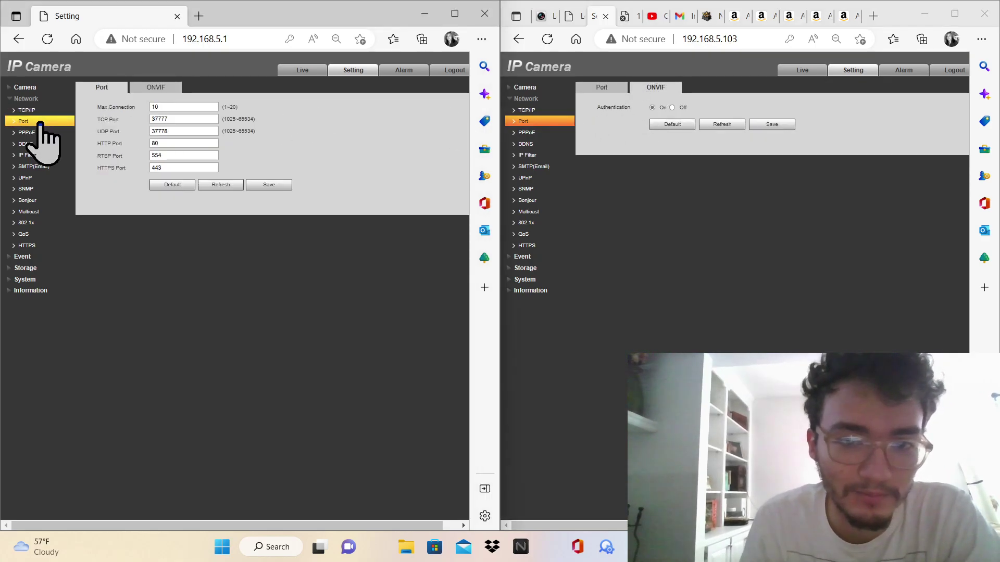
left_click(159, 89)
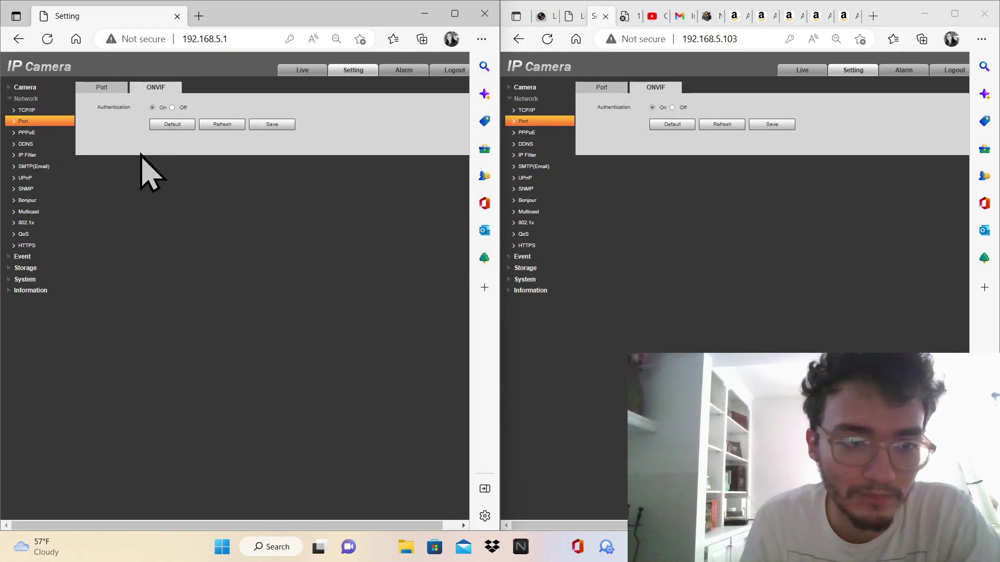
left_click(50, 134)
left_click(531, 134)
left_click(539, 145)
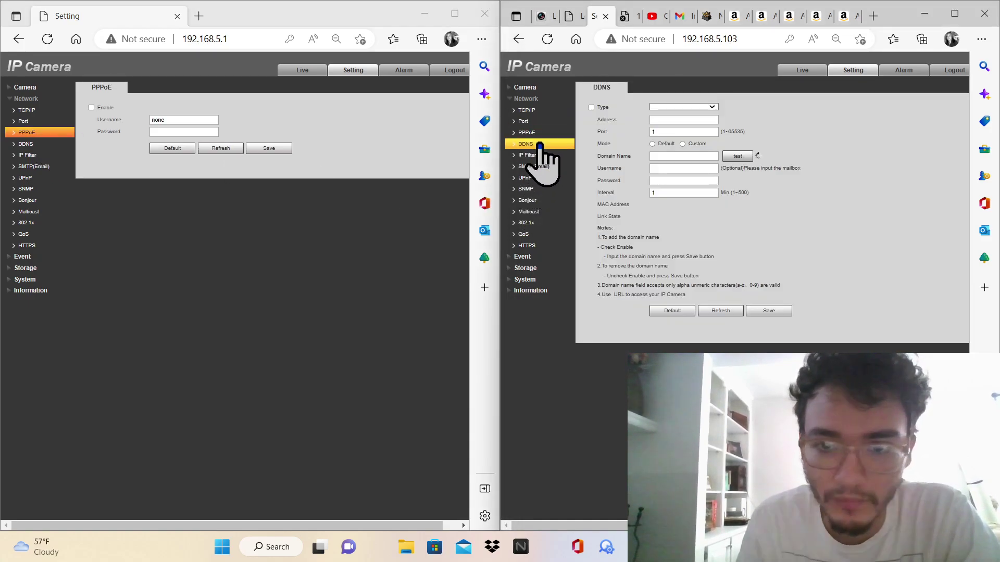
left_click(540, 155)
left_click(540, 166)
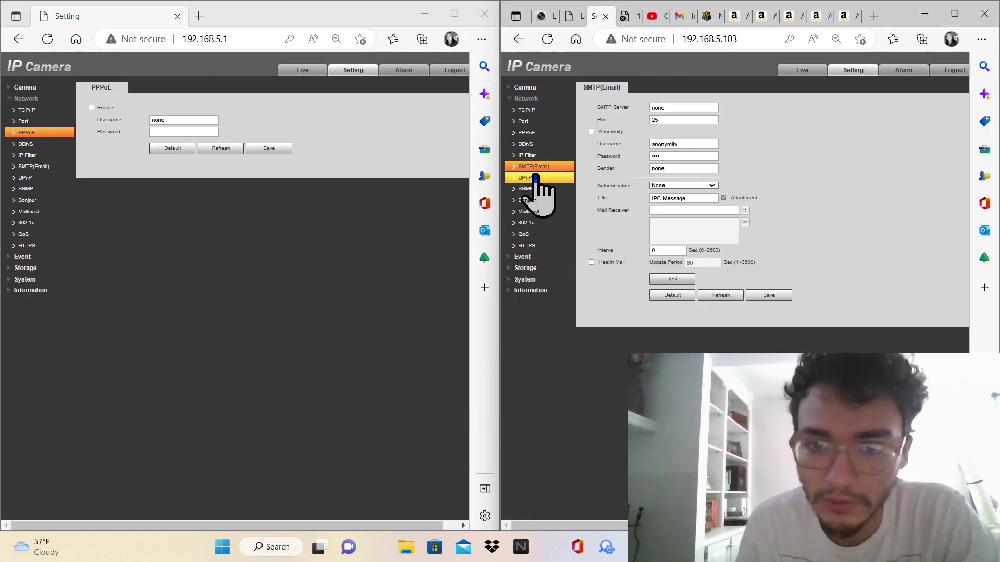
left_click(536, 179)
left_click(531, 189)
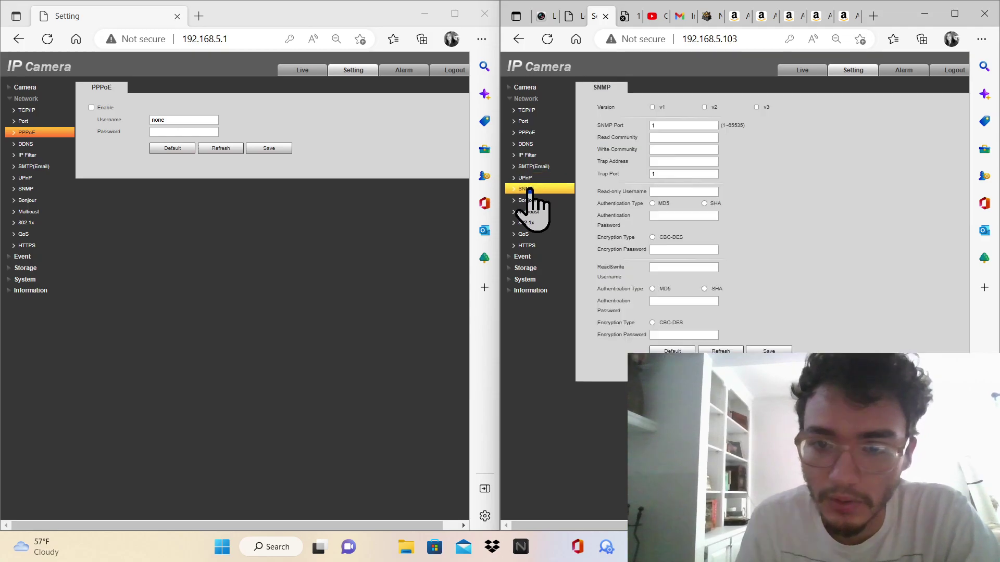
Compare DDNS, IP filter, UPnP, SMTP, SNMP, Bonjour and Multicast settings across both cameras
left_click(26, 144)
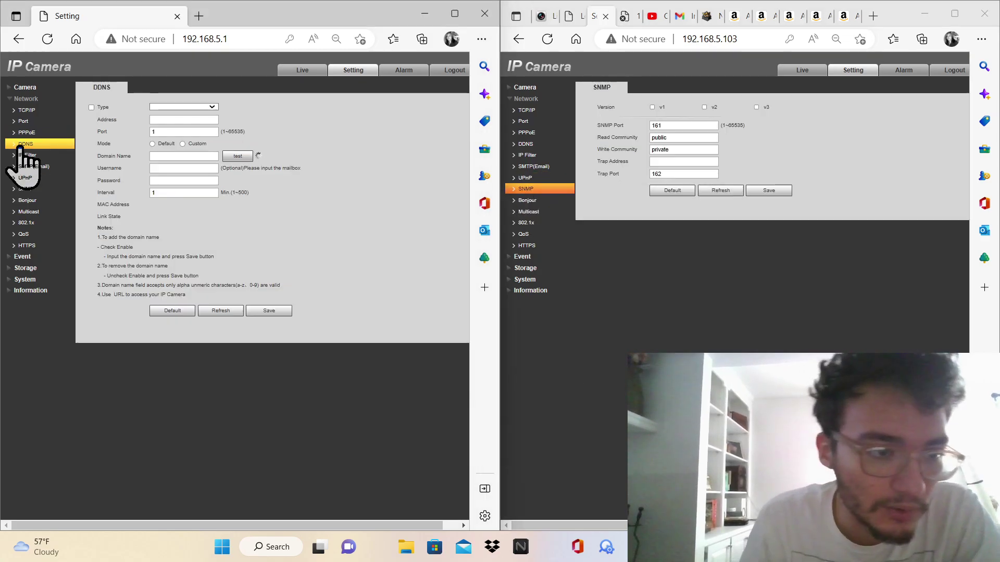
left_click(26, 154)
left_click(26, 178)
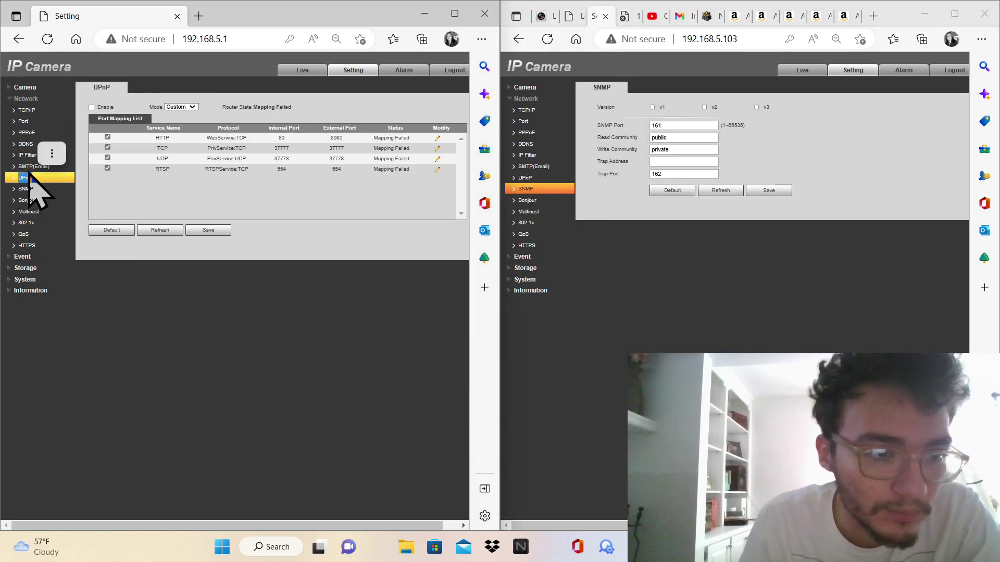
left_click(27, 166)
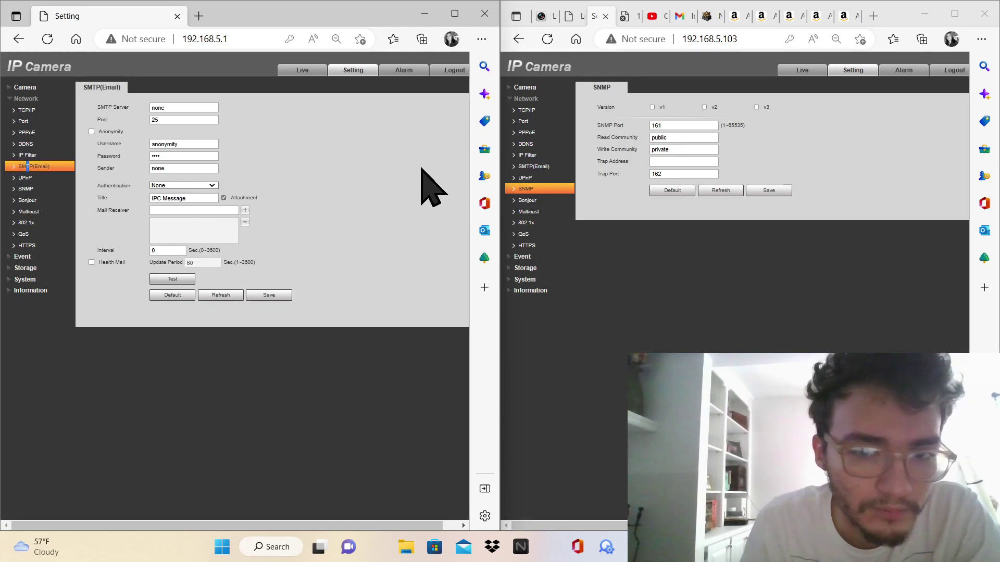
left_click(526, 155)
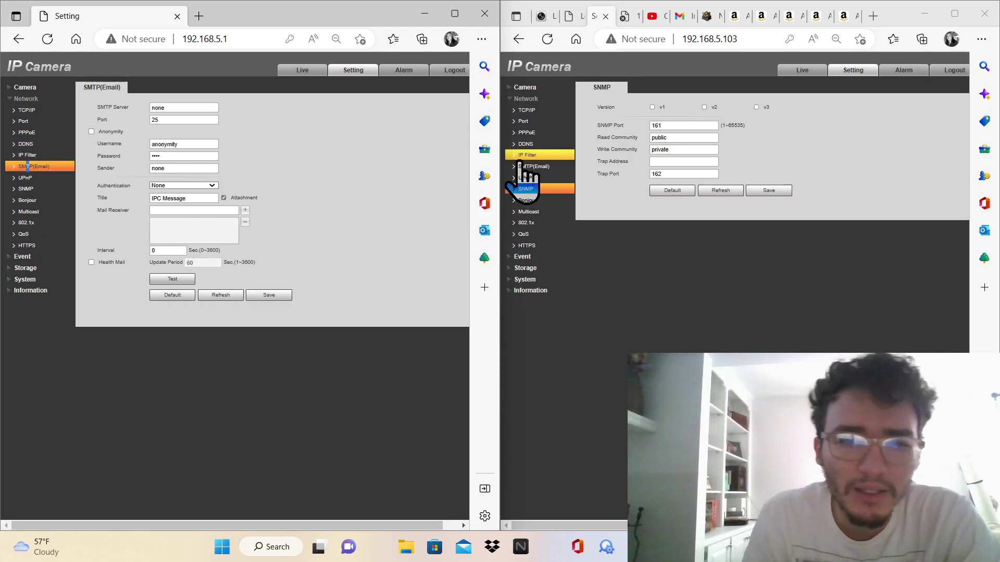
left_click(520, 166)
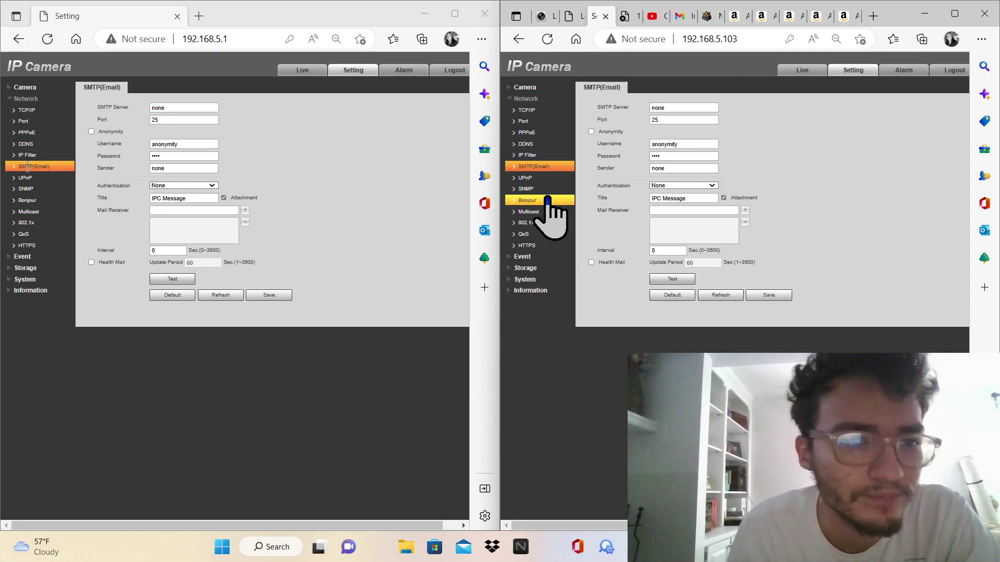
left_click(546, 200)
left_click(526, 188)
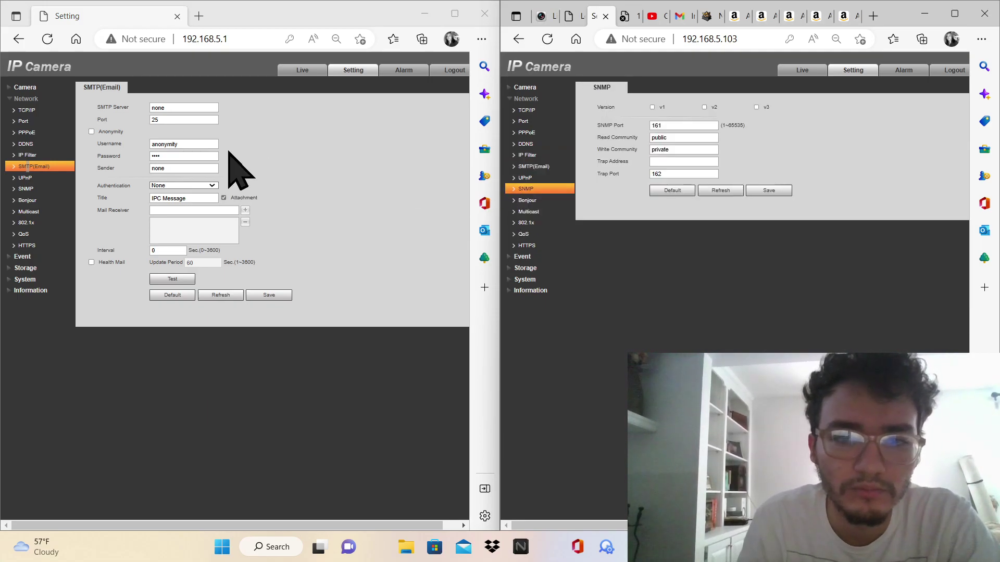
left_click(41, 189)
left_click(38, 201)
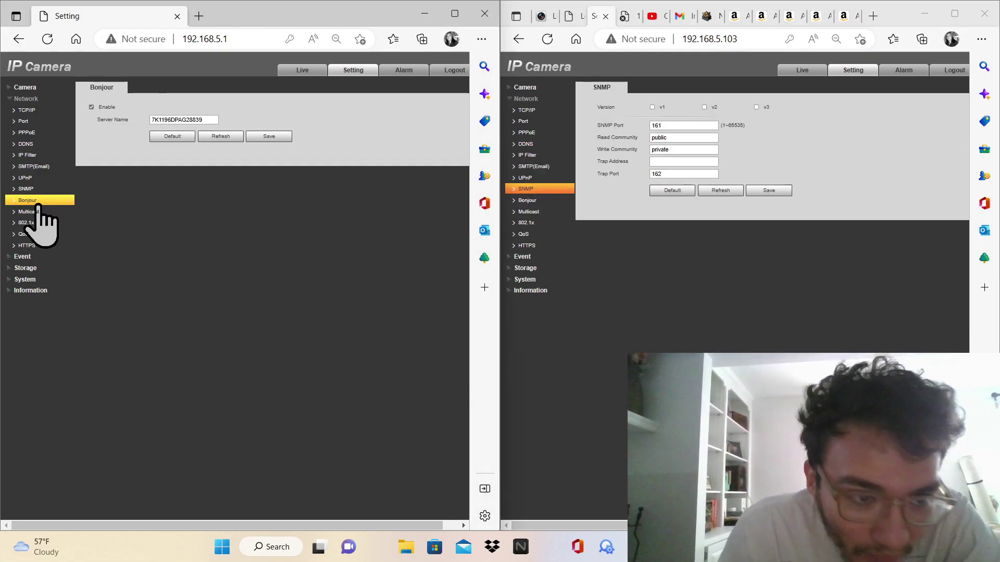
left_click(39, 212)
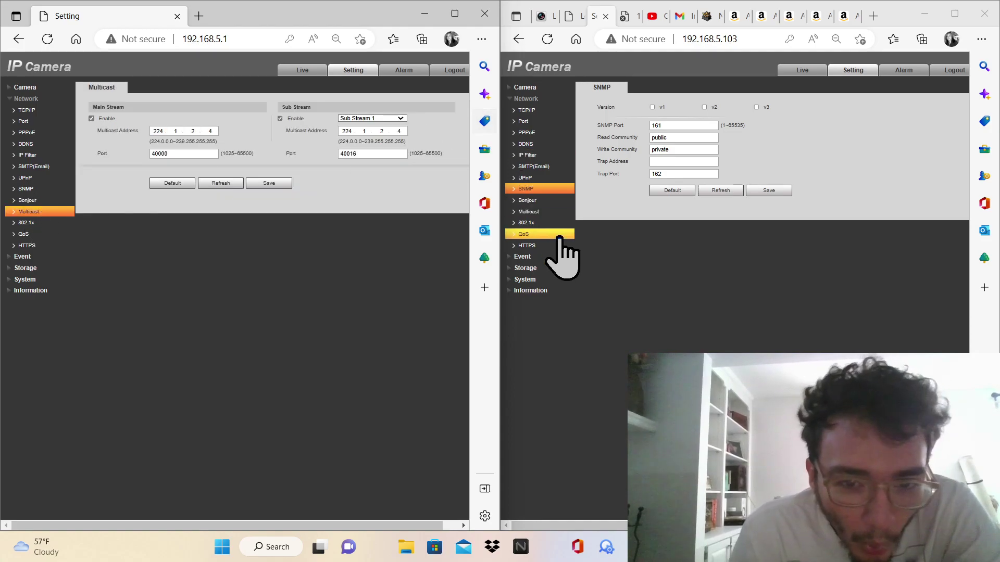
Compare Multicast, 802.1x, QoS and HTTPS on both cameras, with HTTPS disabled on each
left_click(540, 212)
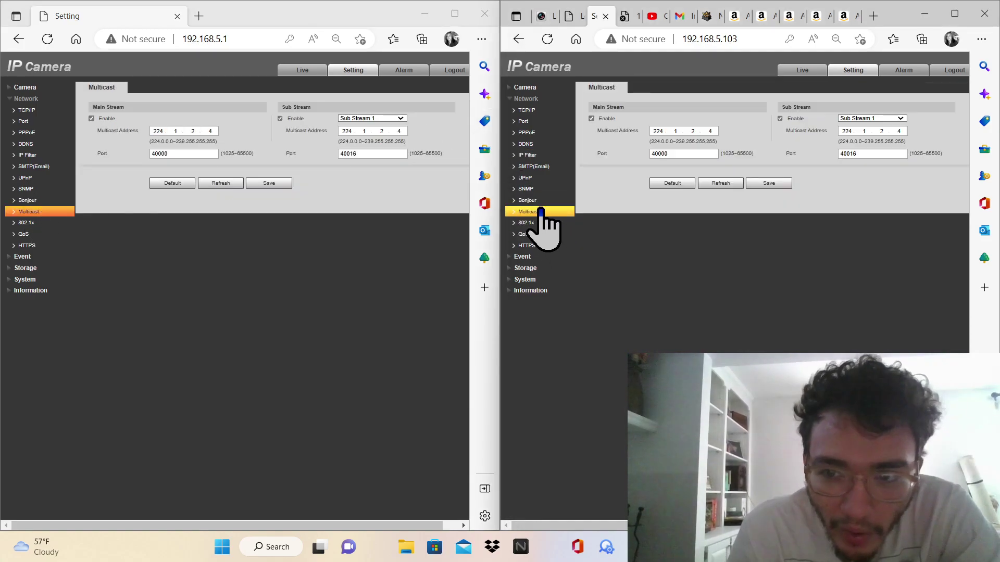
left_click(536, 223)
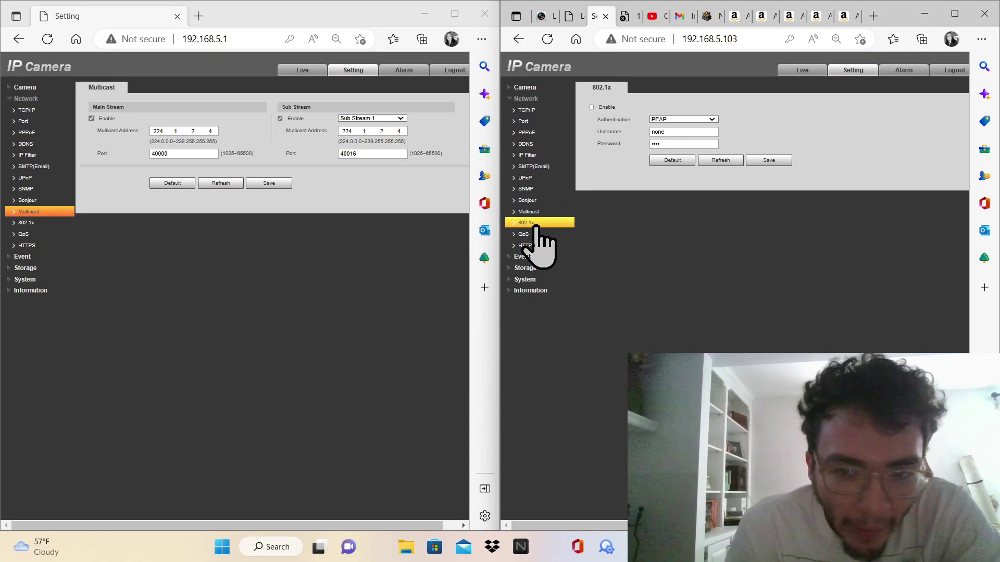
left_click(42, 223)
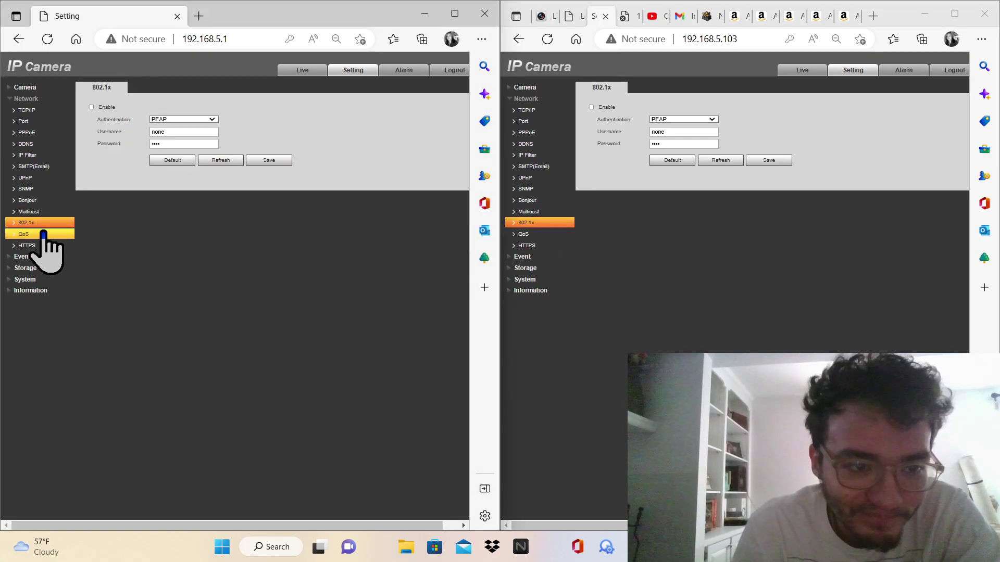
left_click(43, 234)
left_click(552, 236)
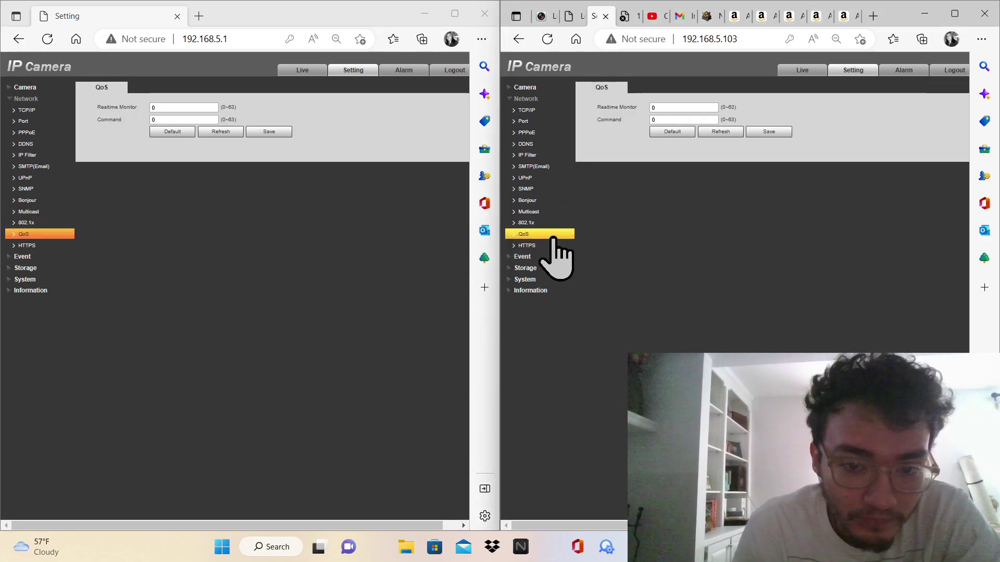
left_click(541, 245)
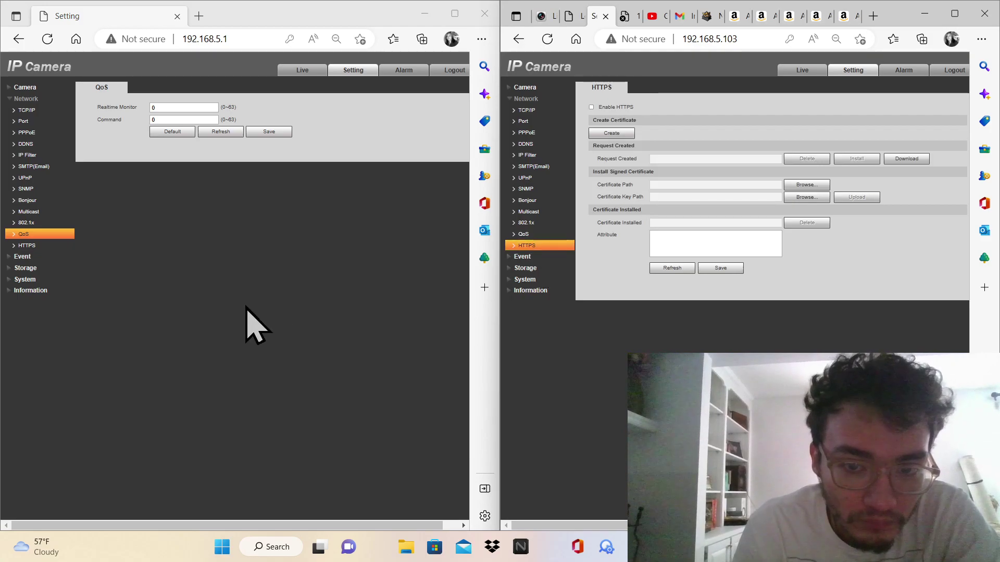
left_click(35, 245)
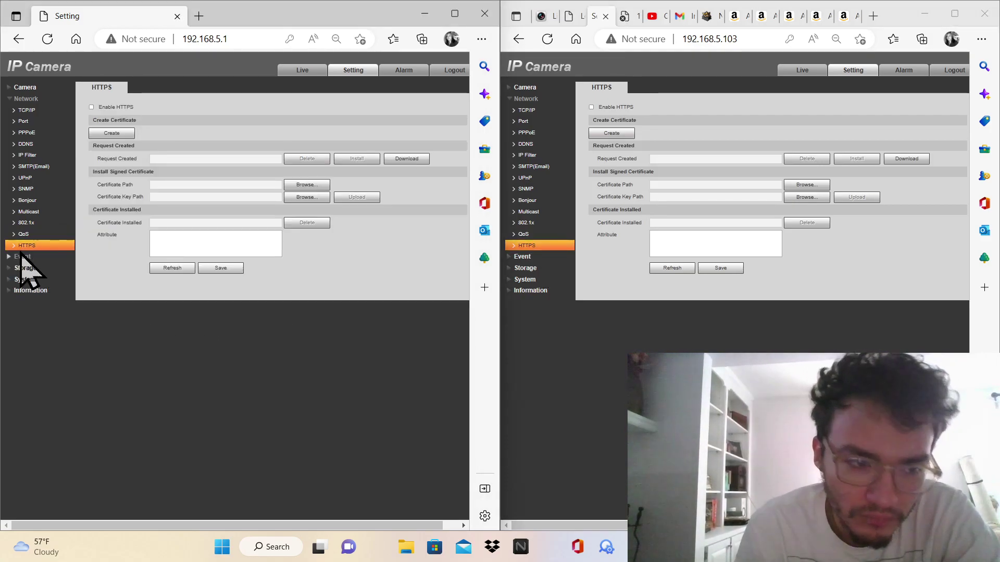
left_click(23, 257)
Open Video Detection on both cameras and enable and save the second camera's motion detection
left_click(560, 257)
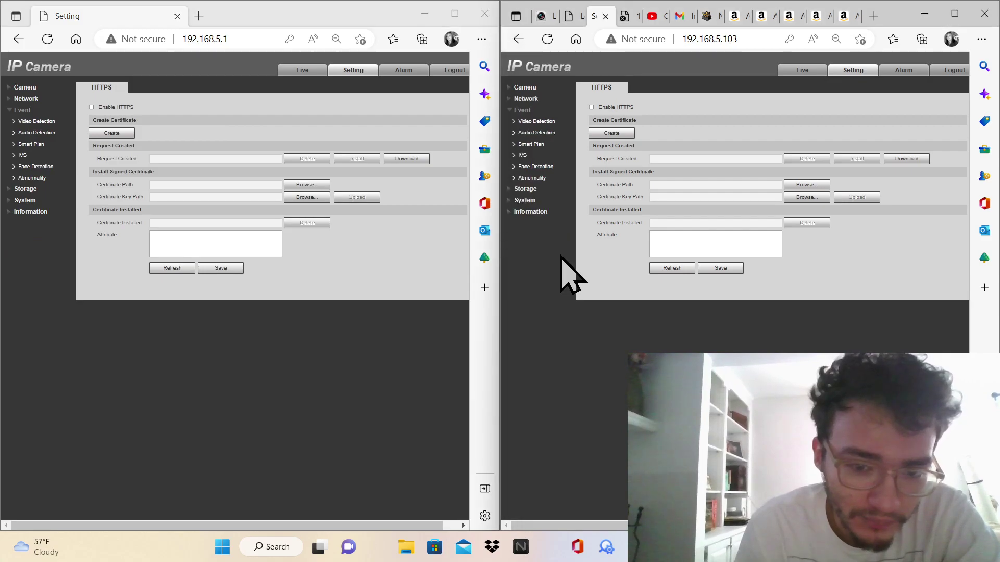
left_click(540, 123)
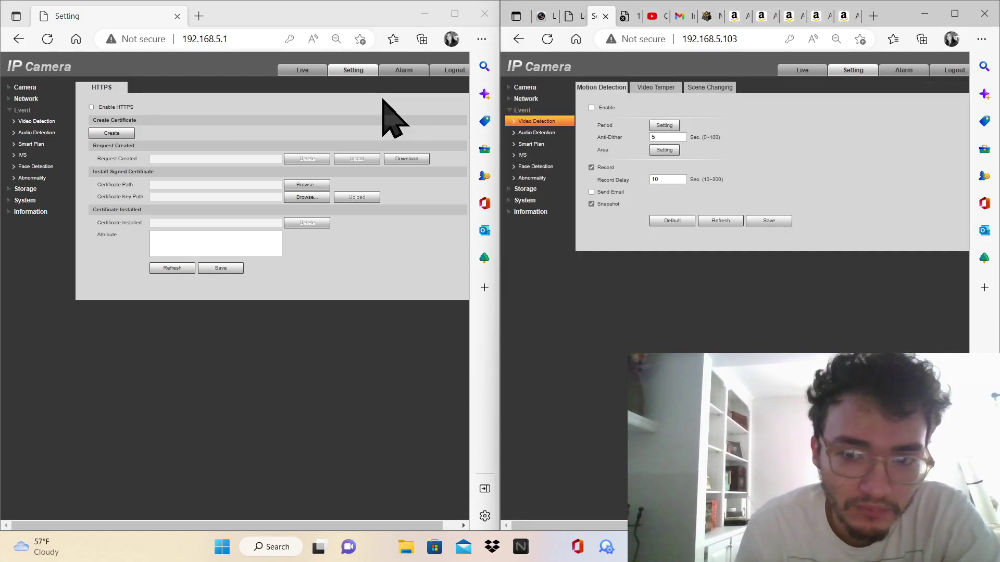
left_click(44, 112)
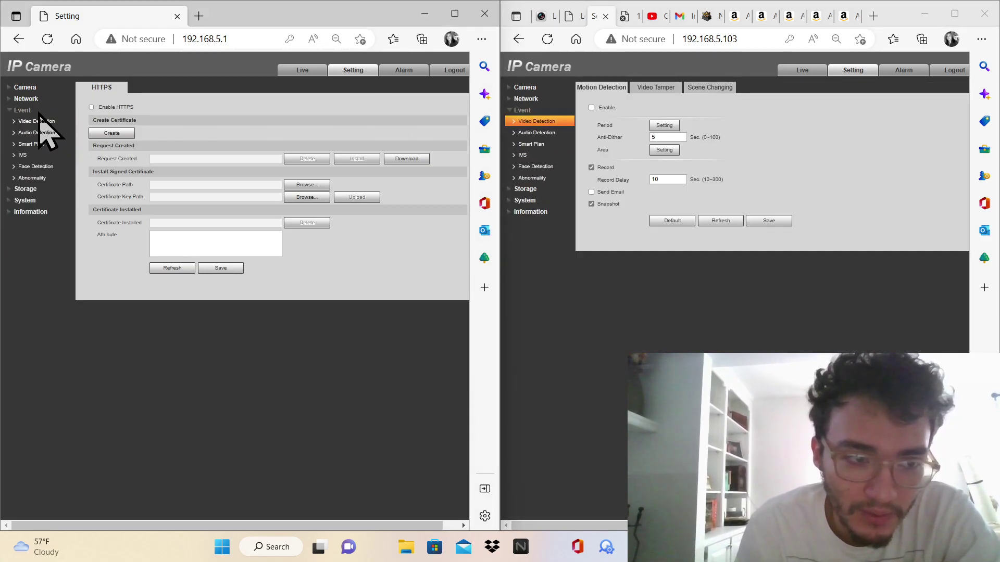
left_click(36, 121)
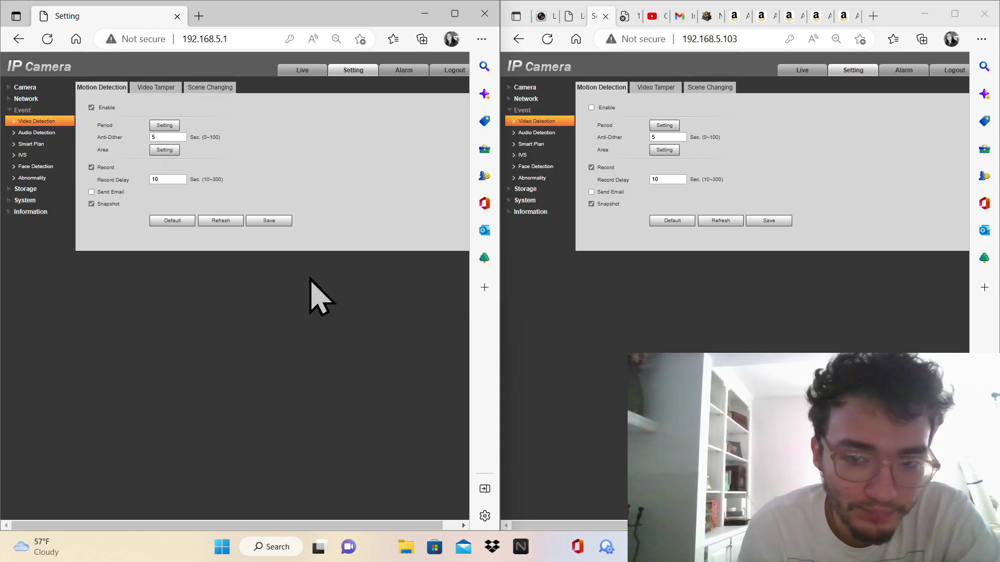
left_click(592, 108)
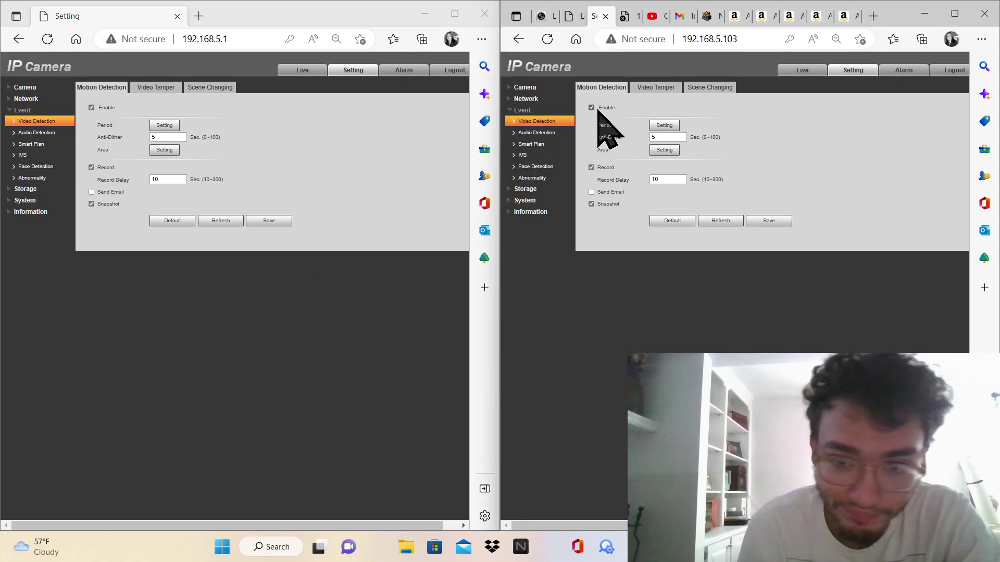
left_click(763, 220)
Save the second camera's Video Tamper settings and compare both cameras' Scene Changing tabs
left_click(658, 88)
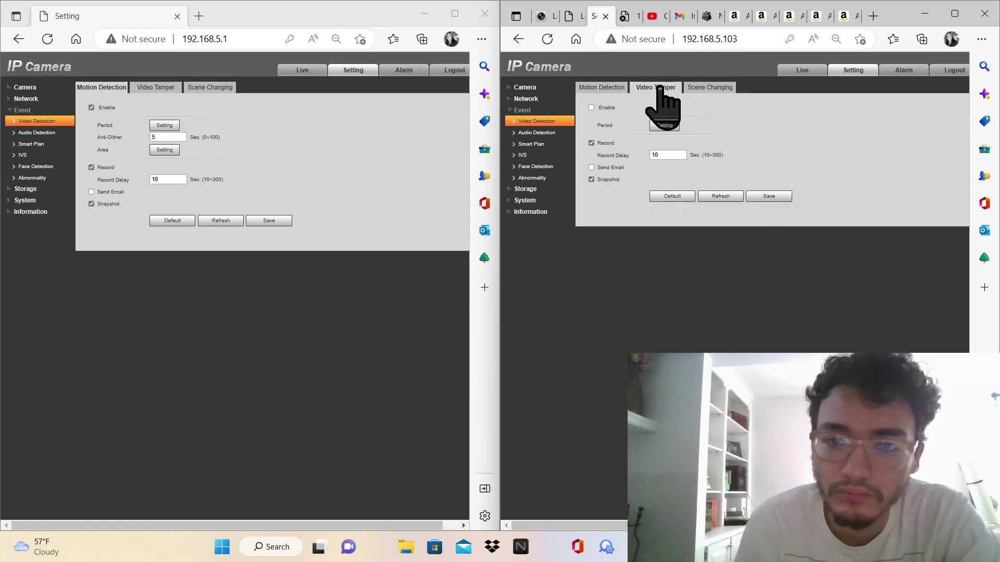
left_click(765, 197)
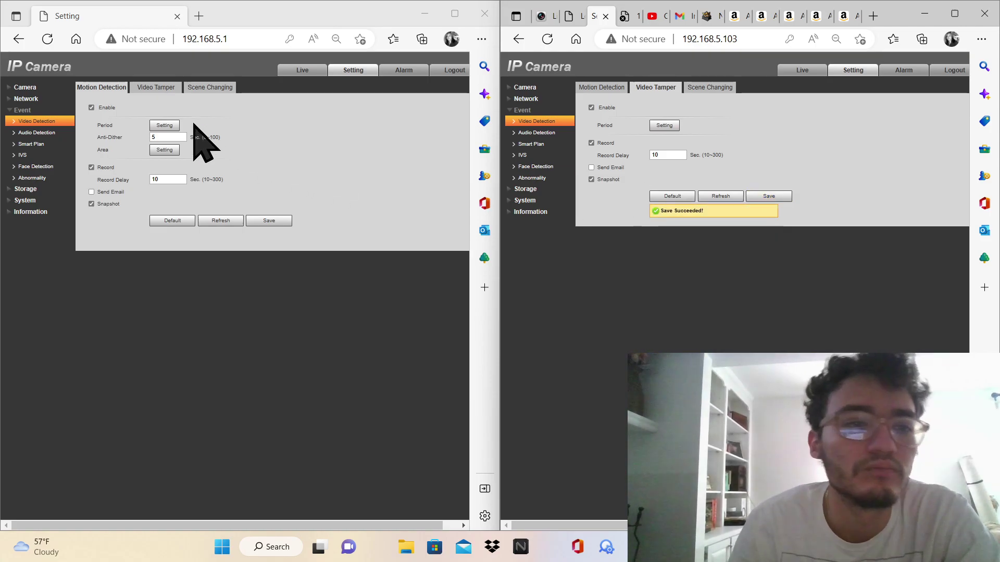
left_click(158, 88)
left_click(210, 87)
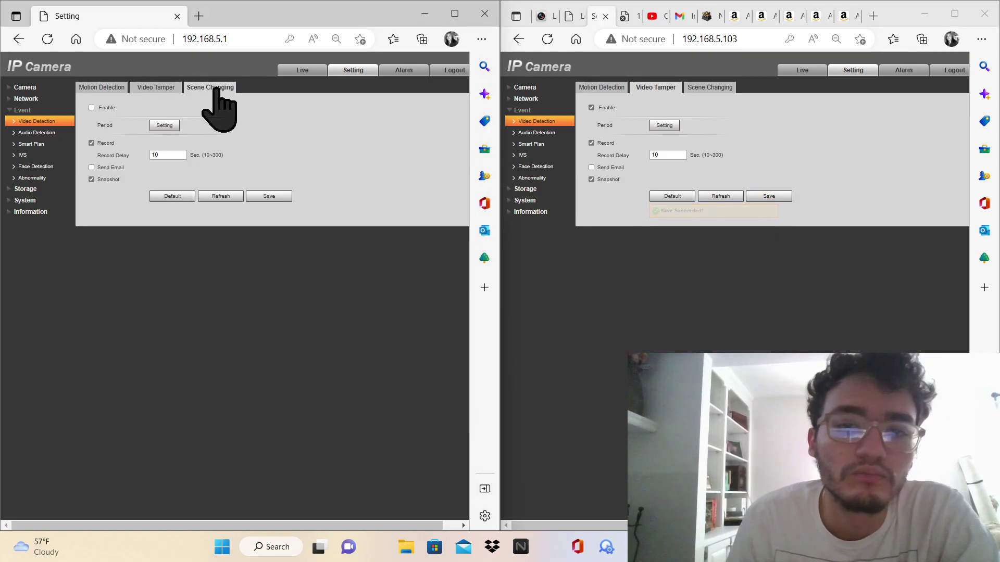
left_click(710, 88)
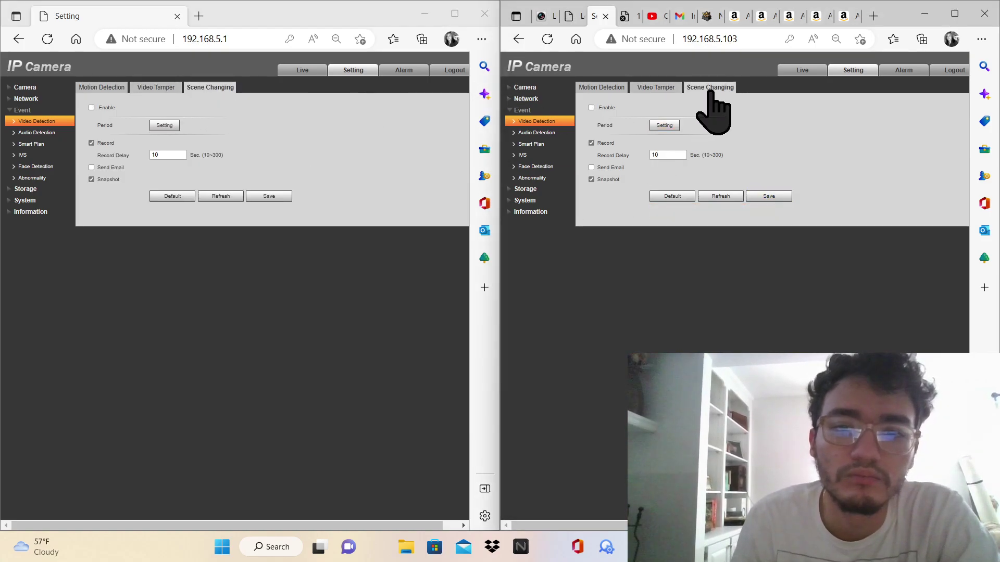
Compare both cameras' Audio Detection, Smart Plan and IVS event pages
left_click(54, 133)
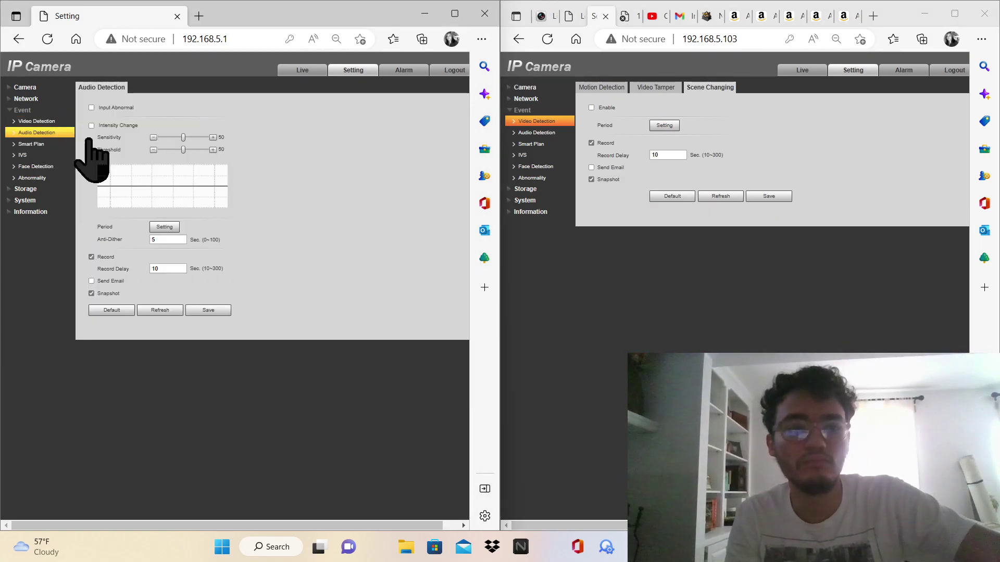
left_click(536, 132)
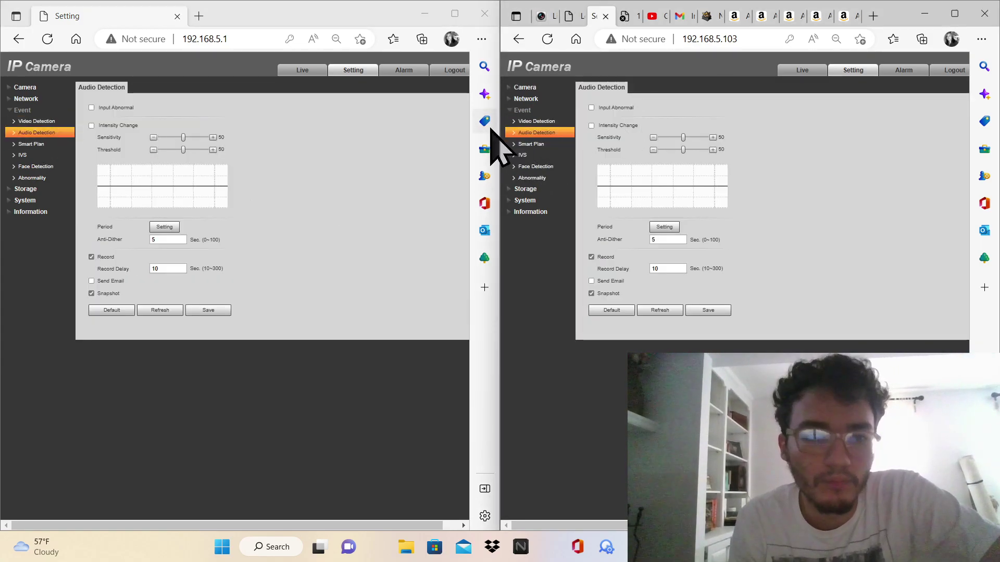
left_click(222, 141)
left_click(31, 144)
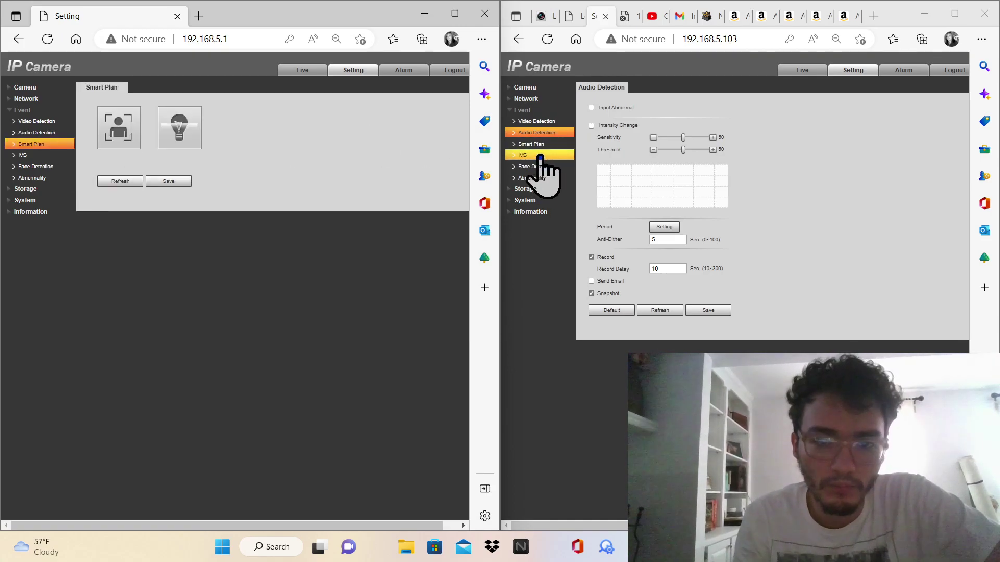
left_click(540, 155)
left_click(531, 143)
left_click(539, 155)
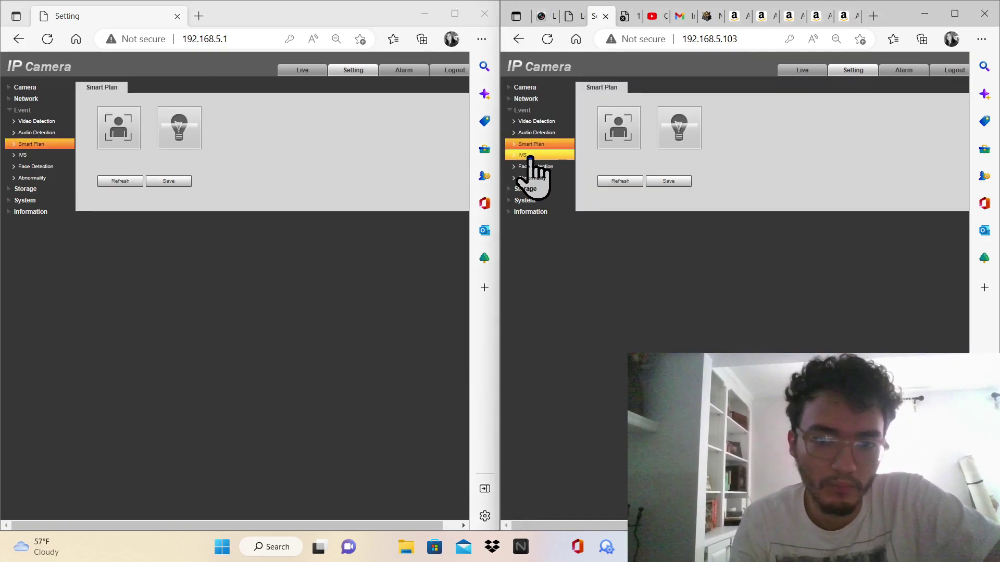
left_click(46, 156)
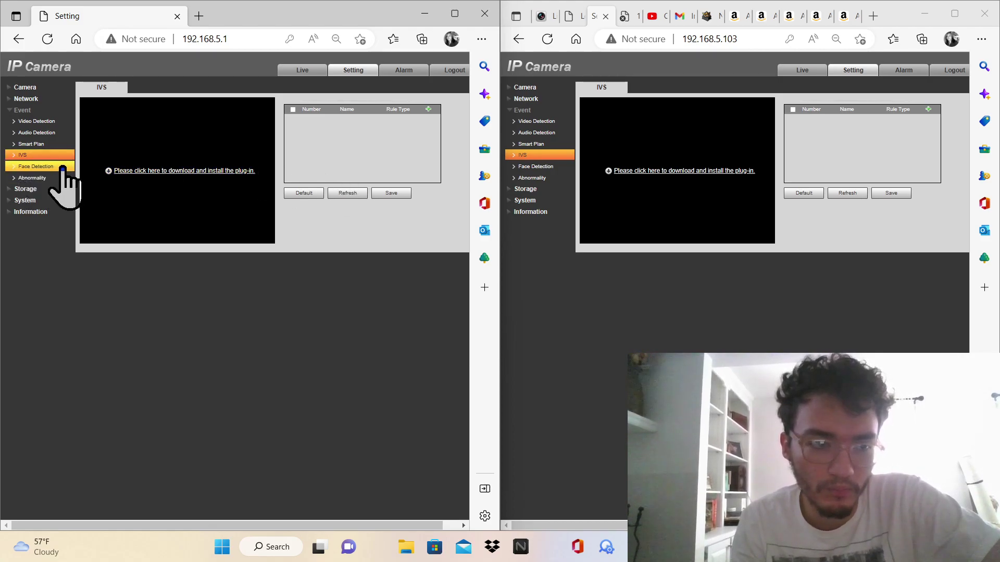
Compare Face Detection and Abnormality tabs, ending on Voltage Detection with Enable and Overlay on
left_click(57, 168)
left_click(528, 168)
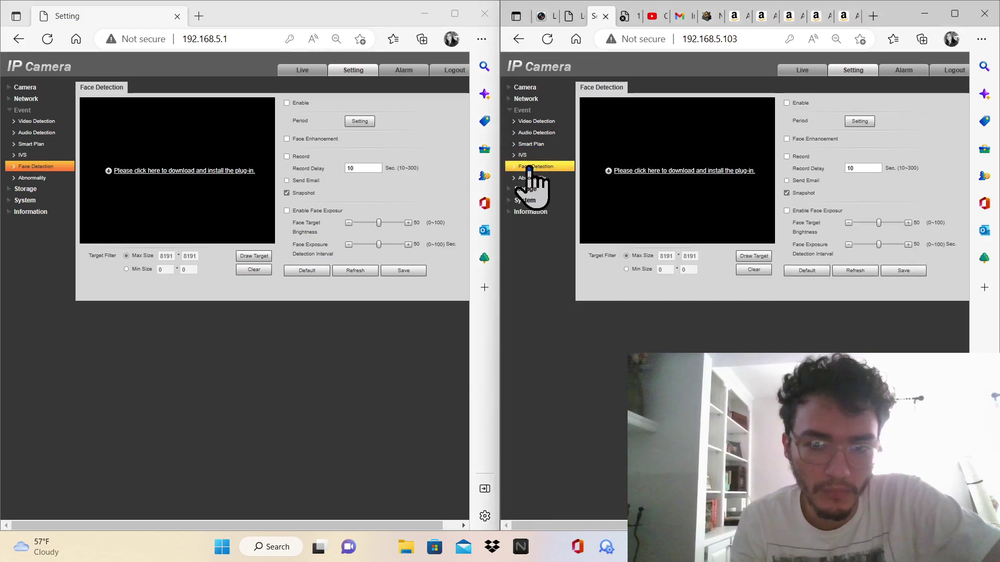
left_click(57, 178)
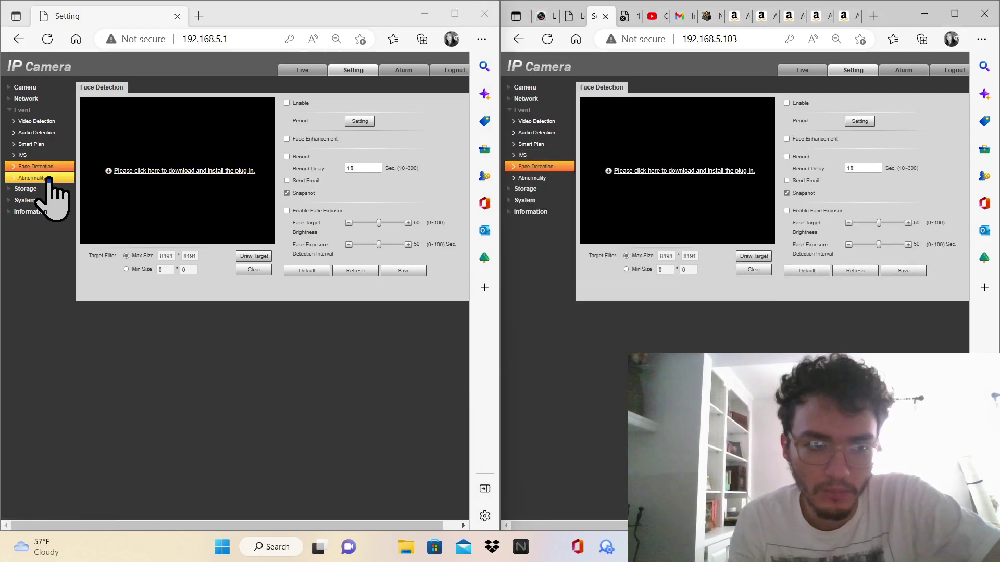
left_click(546, 179)
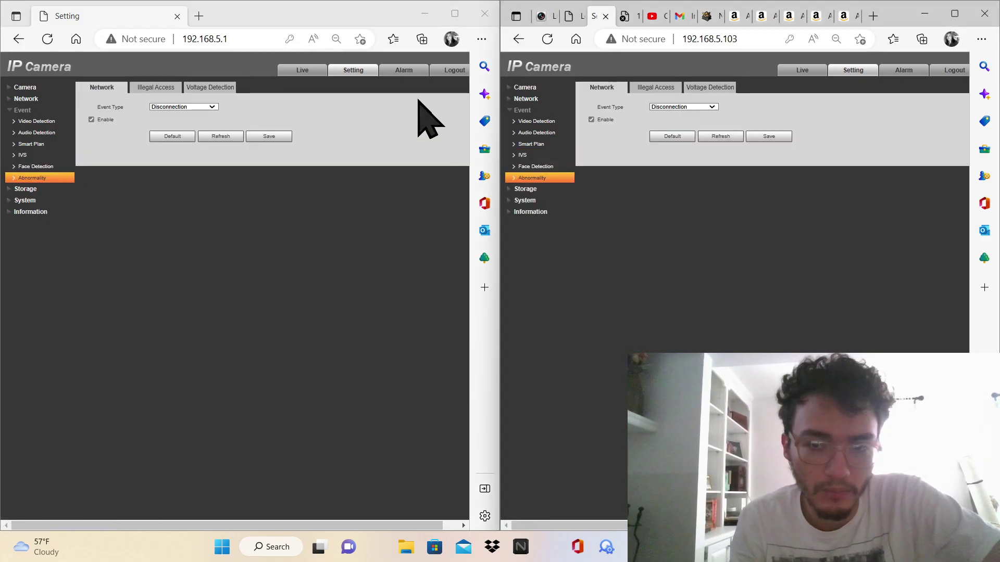
left_click(156, 88)
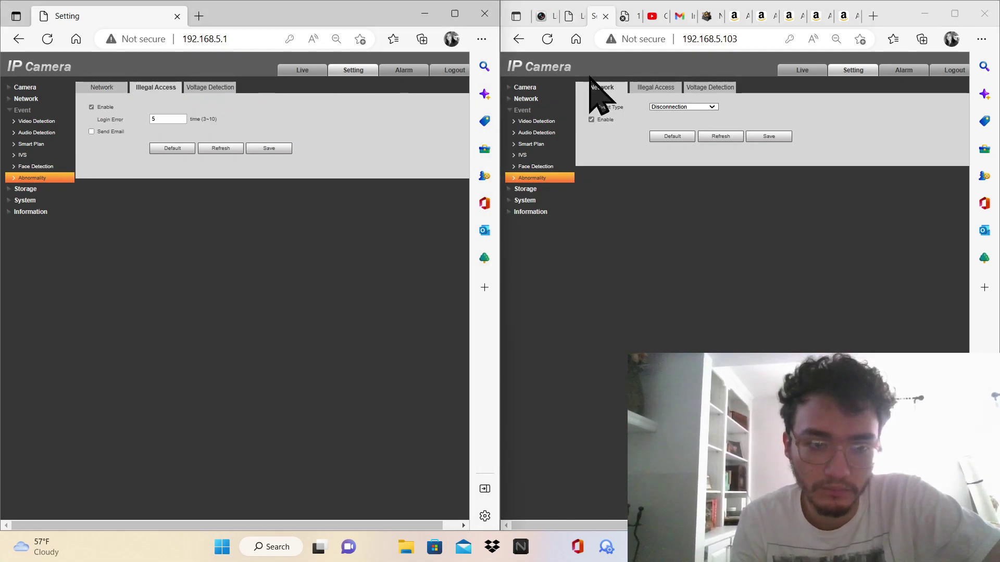
left_click(656, 89)
left_click(709, 87)
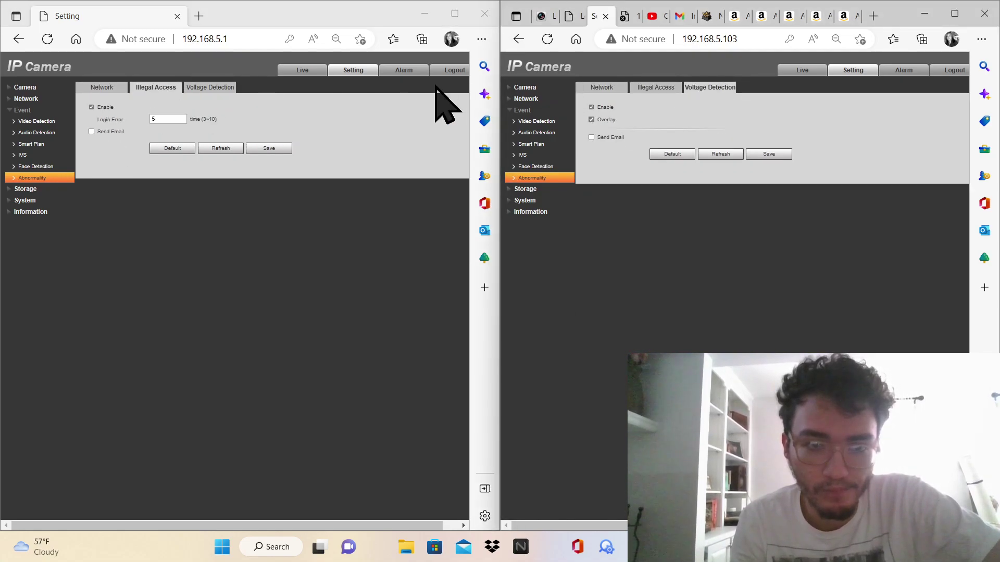
left_click(245, 87)
left_click(210, 88)
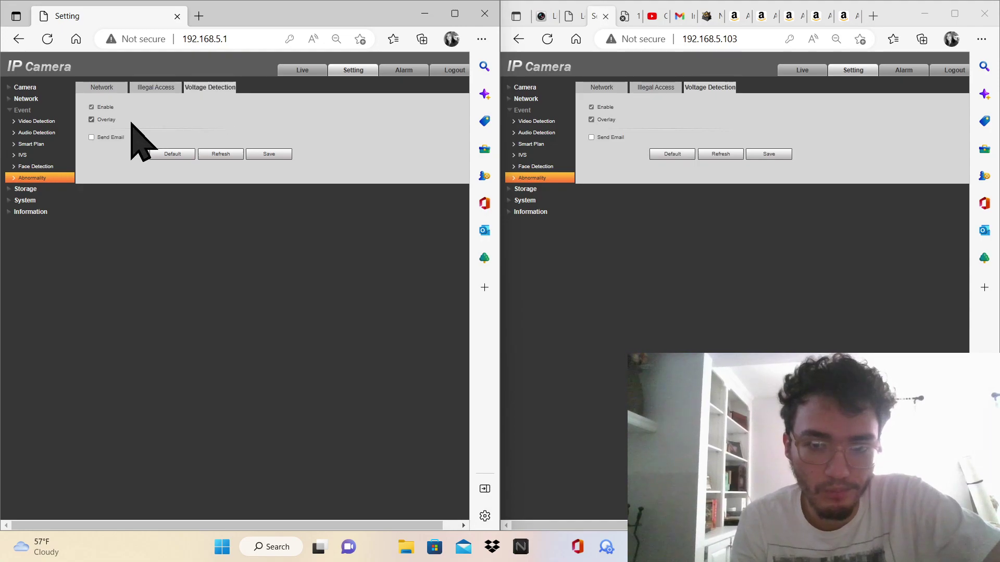
left_click(47, 200)
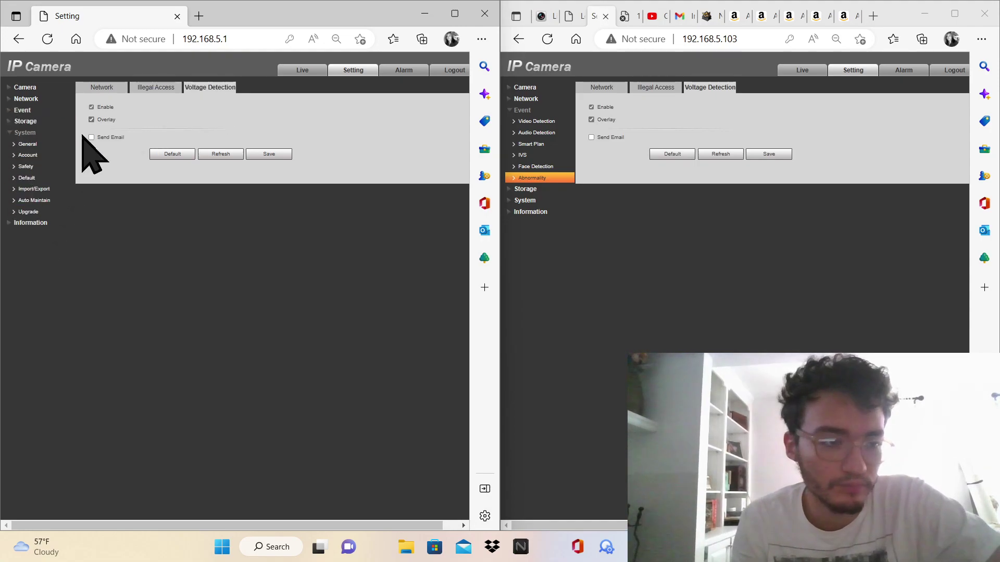
Show the first camera's General system page and the second camera's Date&Time tab
left_click(58, 144)
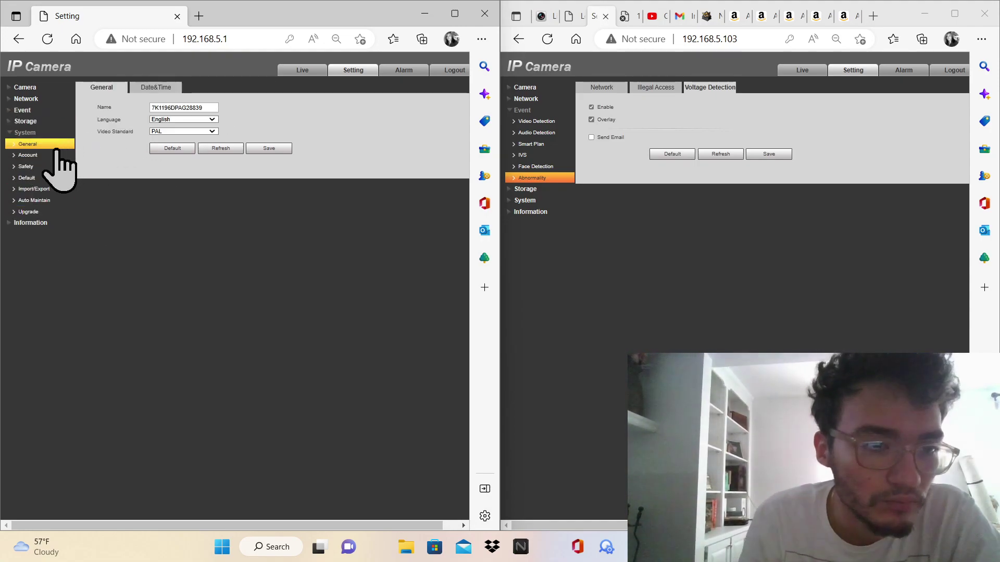
left_click(533, 201)
left_click(528, 145)
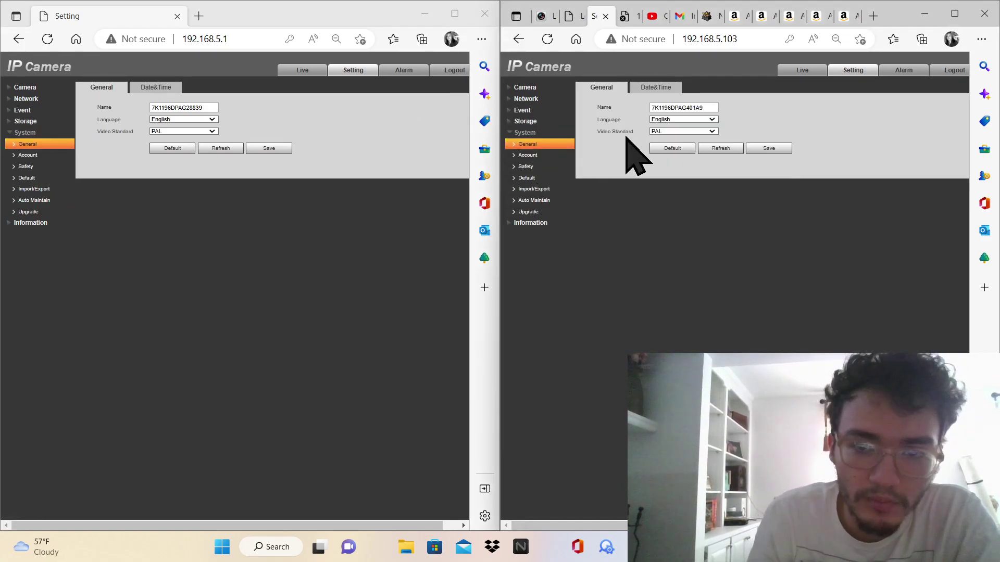
left_click(656, 89)
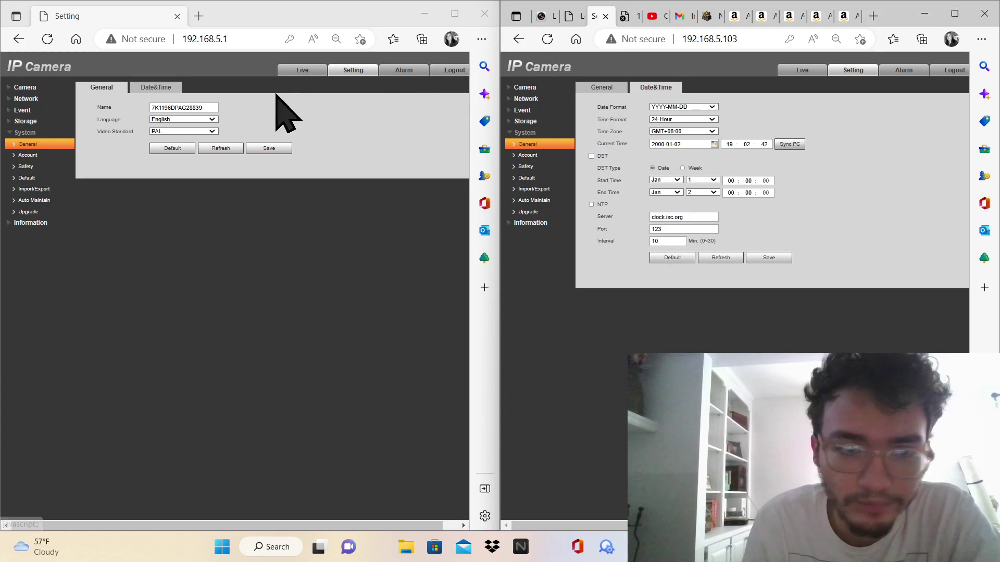
Pick 2023-01-01 in the second camera's calendar, sync its clock to the PC, and save
left_click(170, 81)
left_click(159, 87)
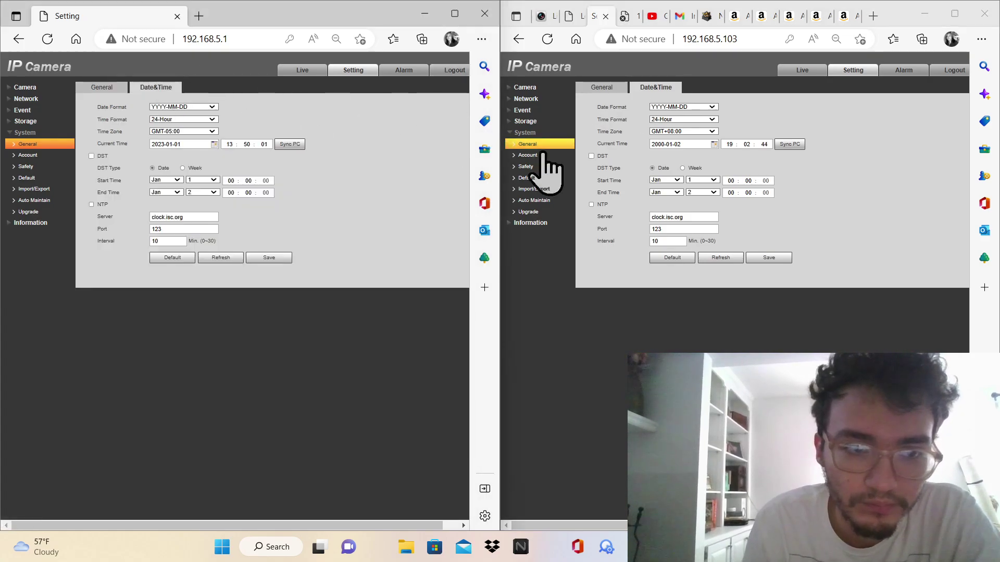
left_click(709, 144)
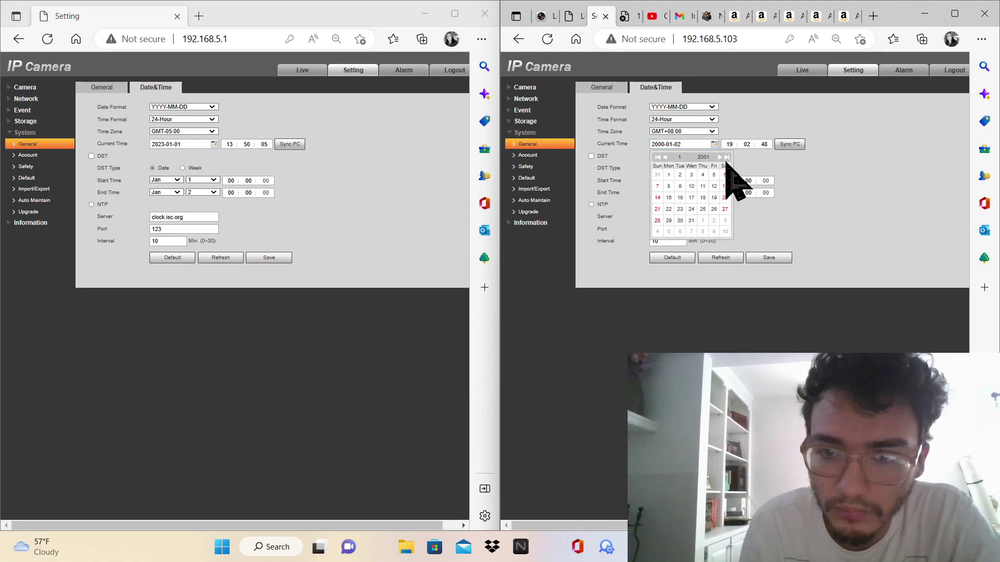
left_click(669, 175)
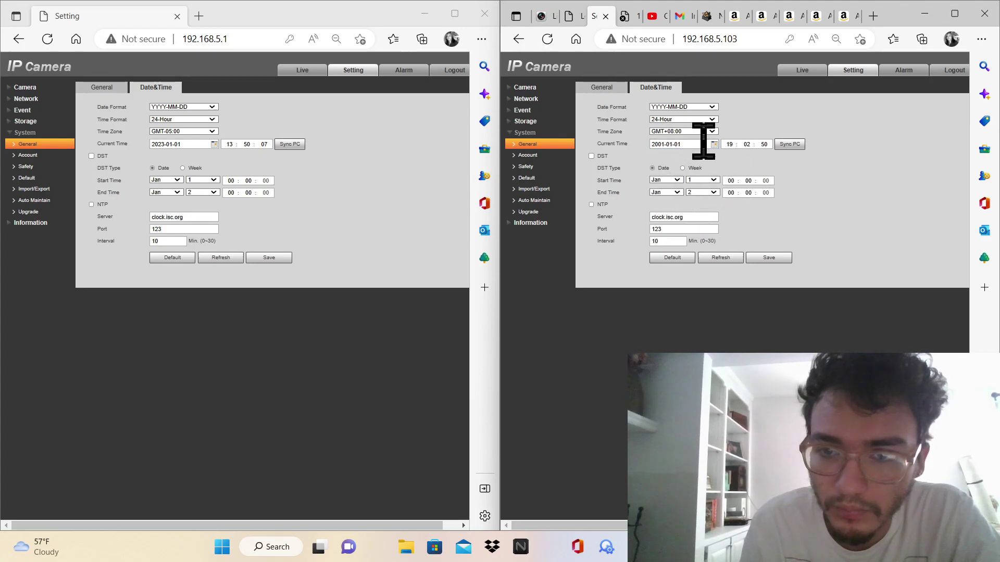
left_click(713, 144)
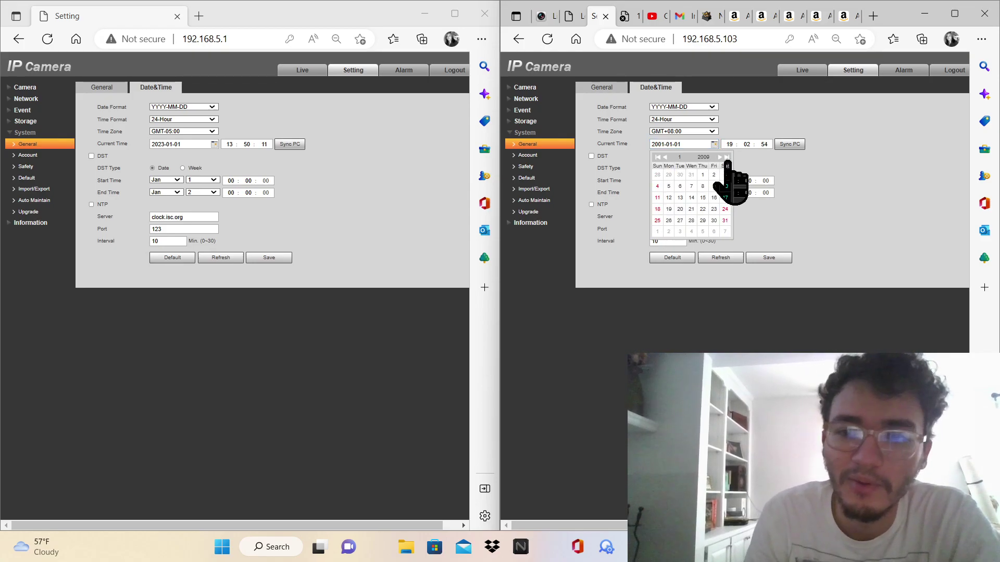
left_click(727, 158)
left_click(727, 157)
left_click(727, 158)
left_click(727, 158)
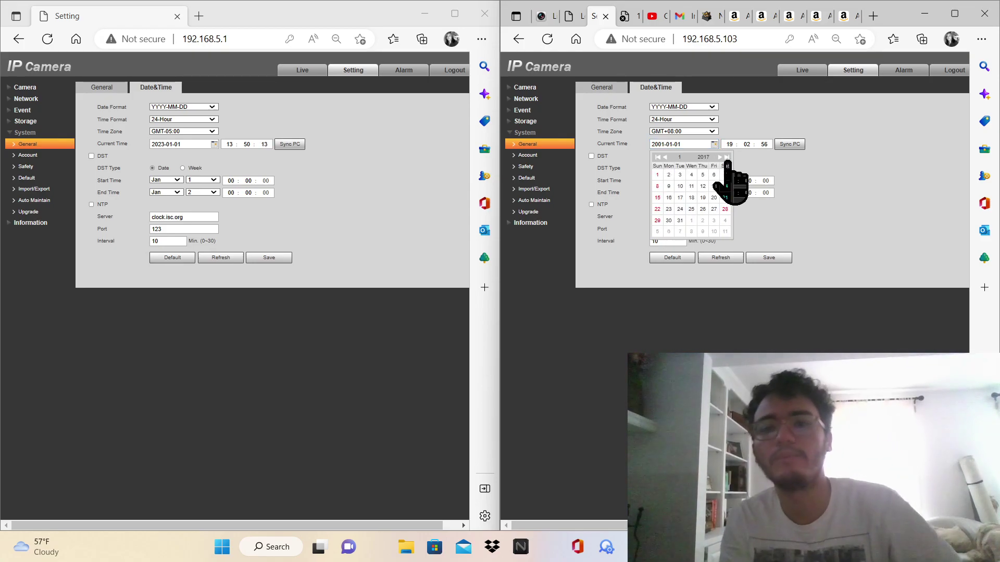
left_click(727, 157)
left_click(727, 158)
left_click(819, 174)
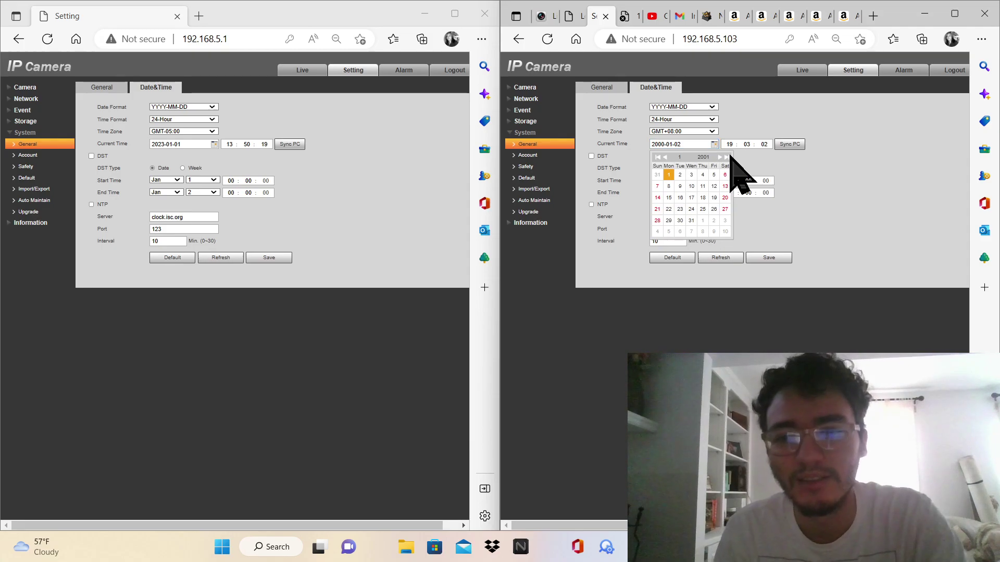
left_click(726, 156)
left_click(726, 156)
left_click(726, 157)
left_click(726, 157)
left_click(727, 157)
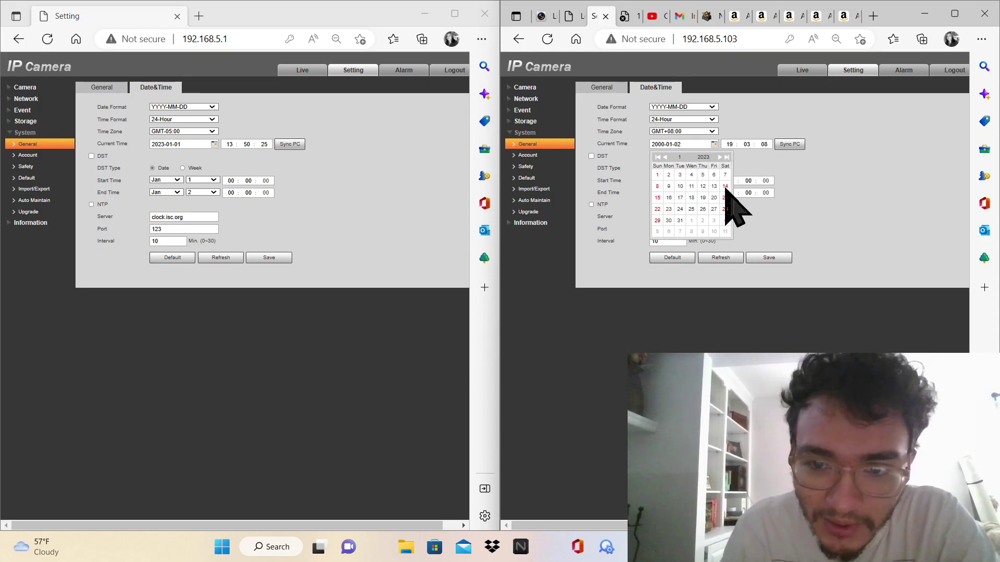
left_click(659, 175)
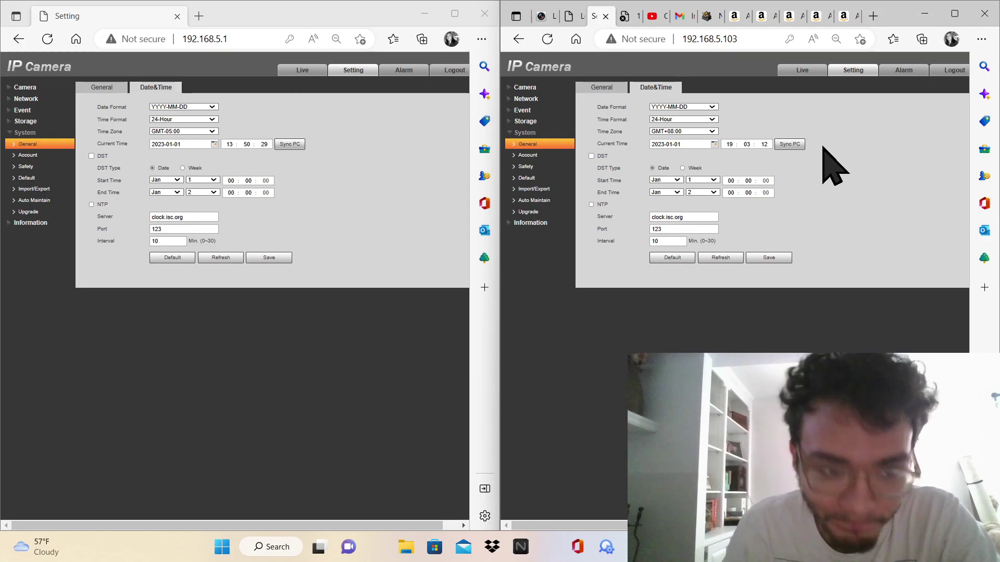
left_click(792, 146)
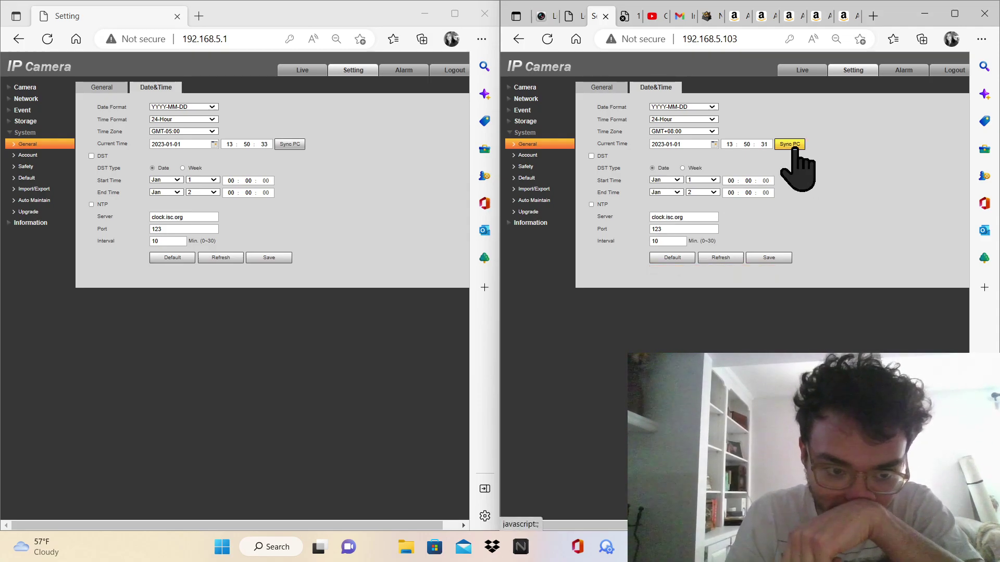
left_click(768, 258)
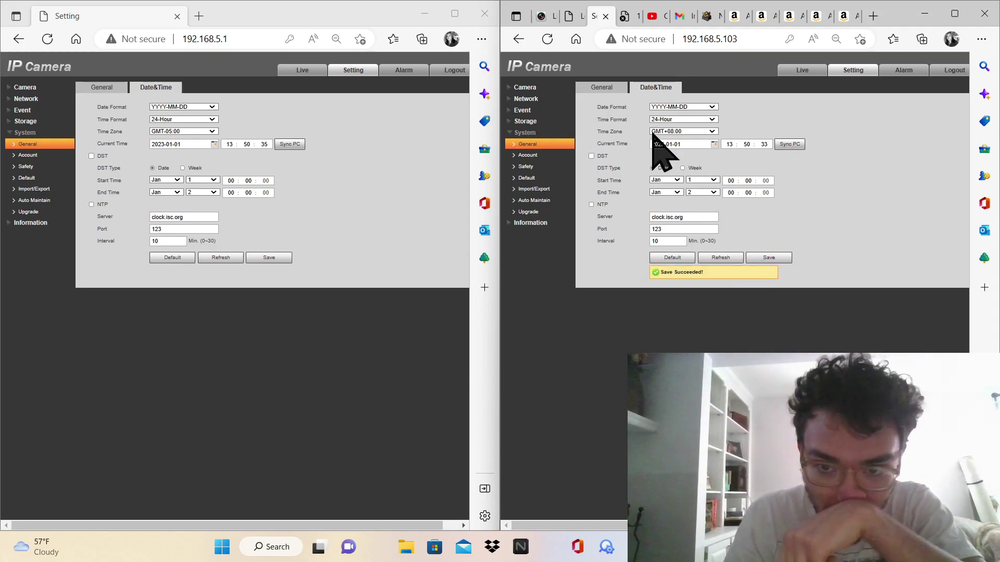
Compare both cameras' Account, ONVIF user, Safety and SSH settings
left_click(48, 155)
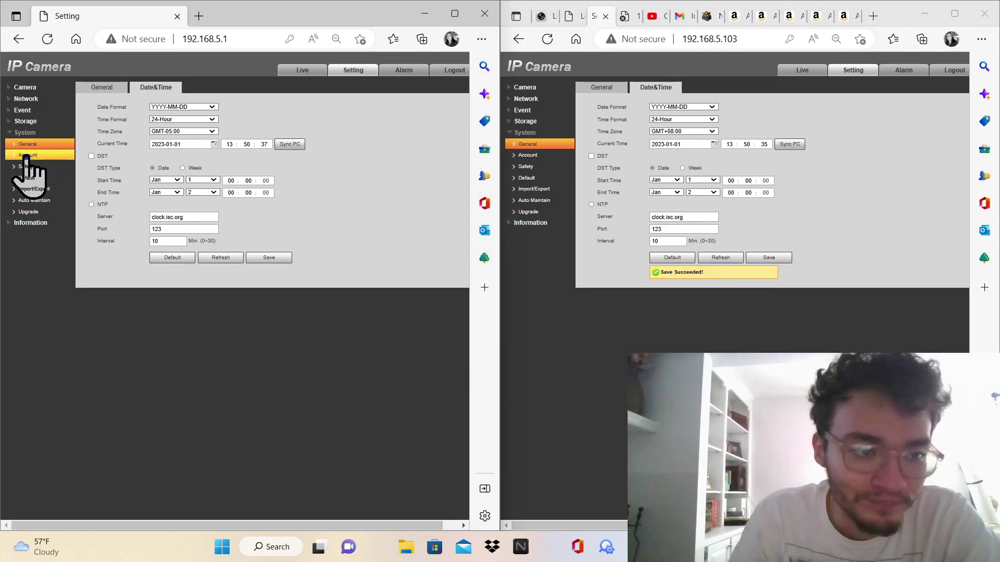
left_click(602, 89)
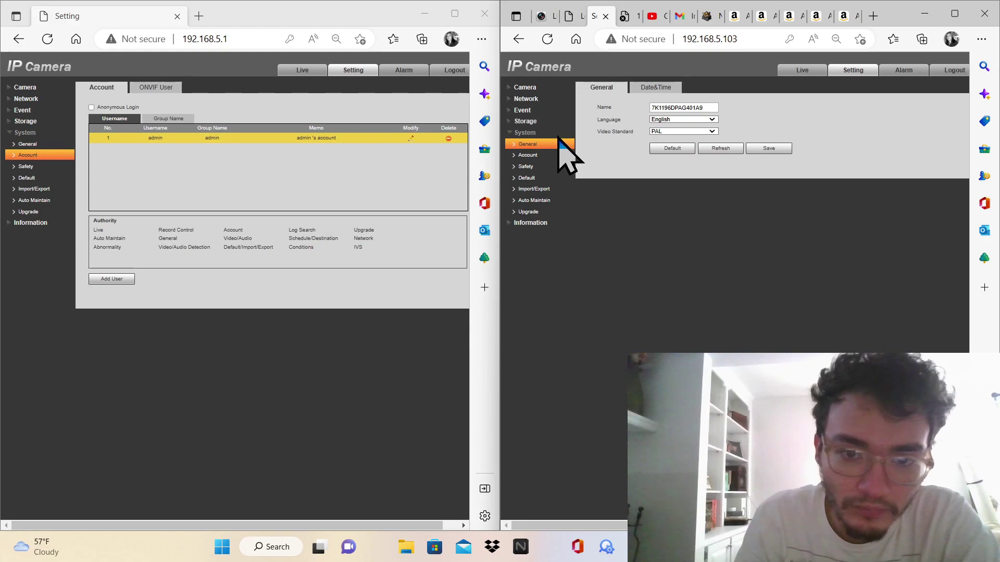
left_click(544, 156)
left_click(672, 88)
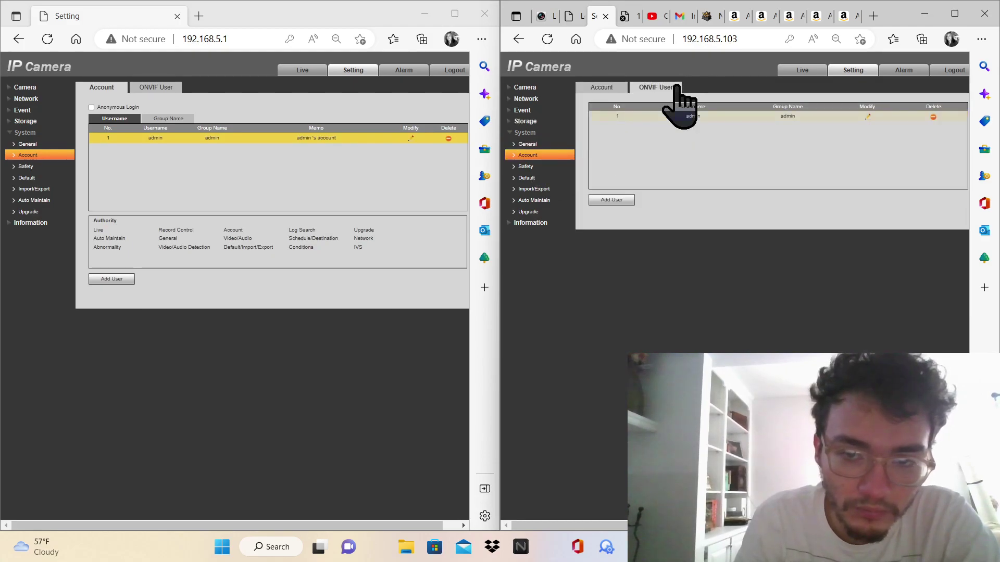
left_click(526, 166)
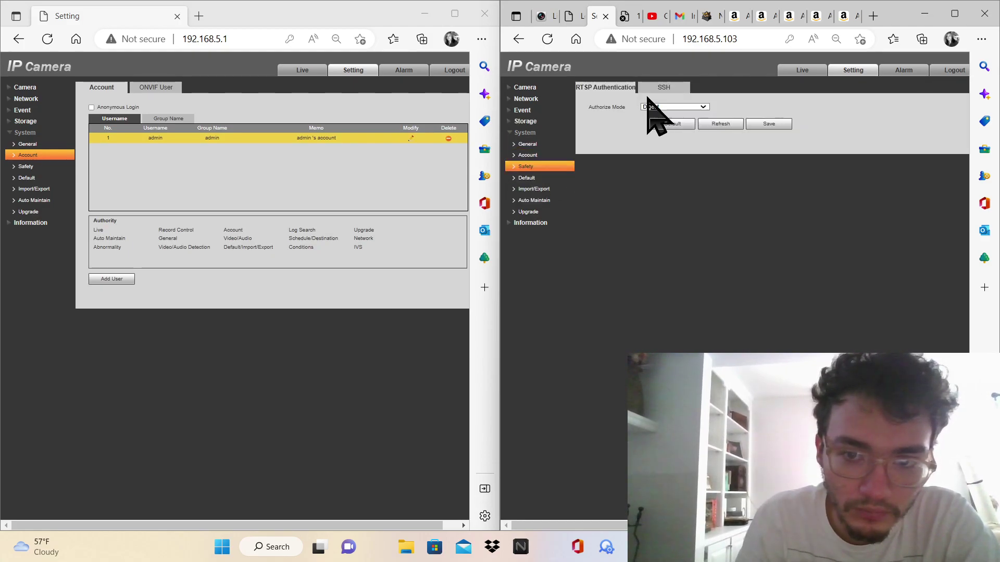
left_click(662, 87)
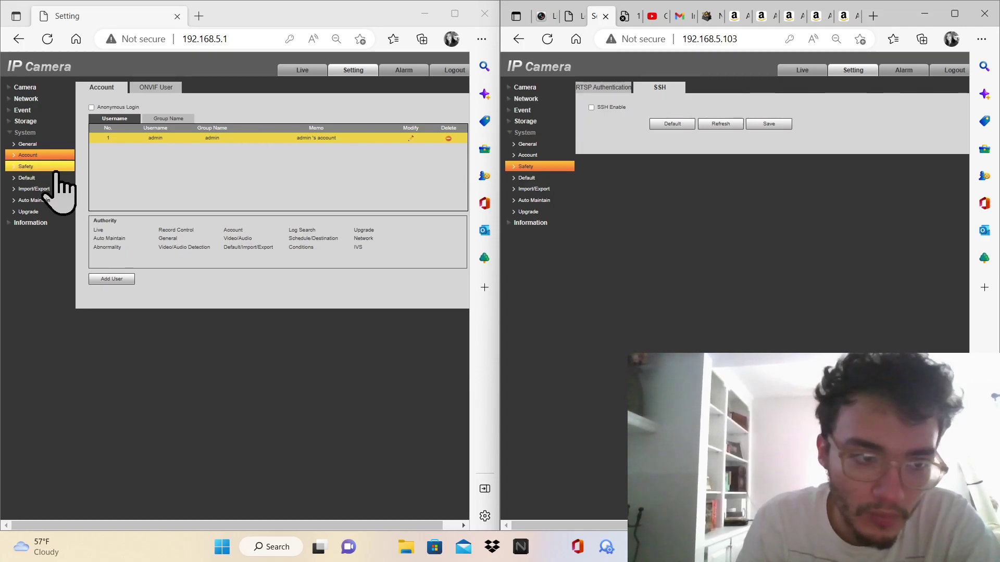
left_click(32, 166)
left_click(159, 88)
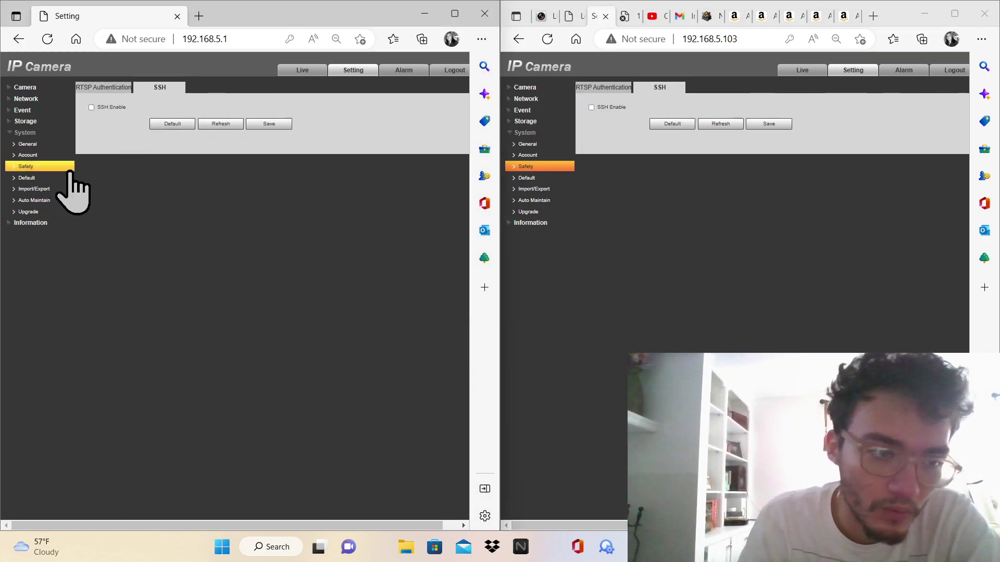
Step through Import/Export and Auto Maintain to both Upgrade pages showing firmware 2.460.GP01.16.R
left_click(55, 178)
left_click(47, 188)
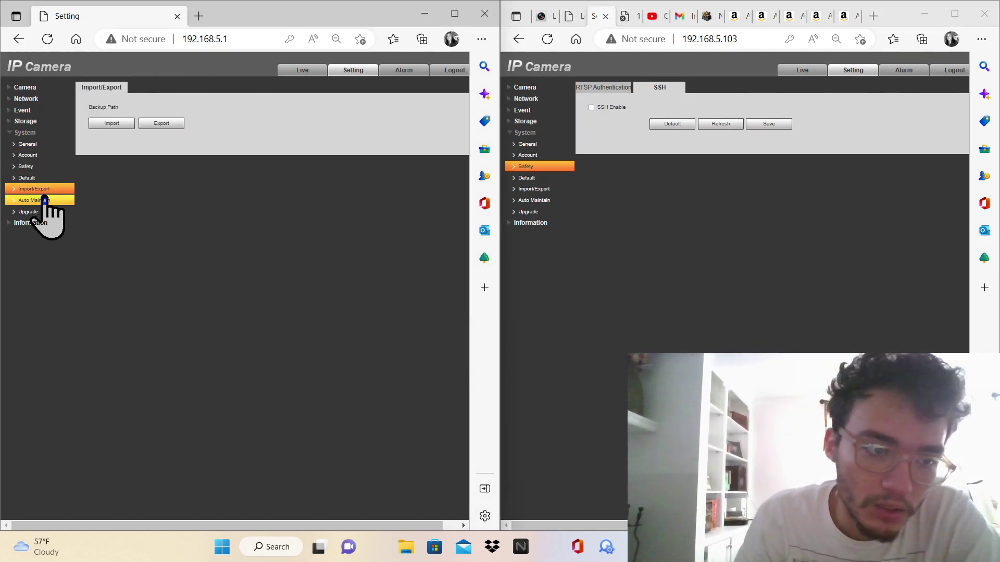
left_click(46, 200)
left_click(45, 212)
left_click(45, 202)
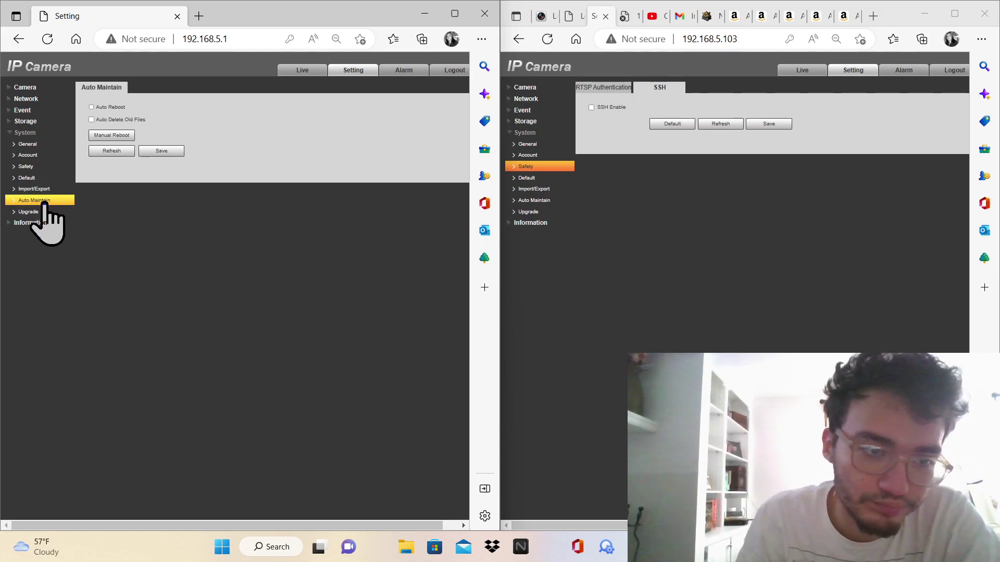
left_click(539, 203)
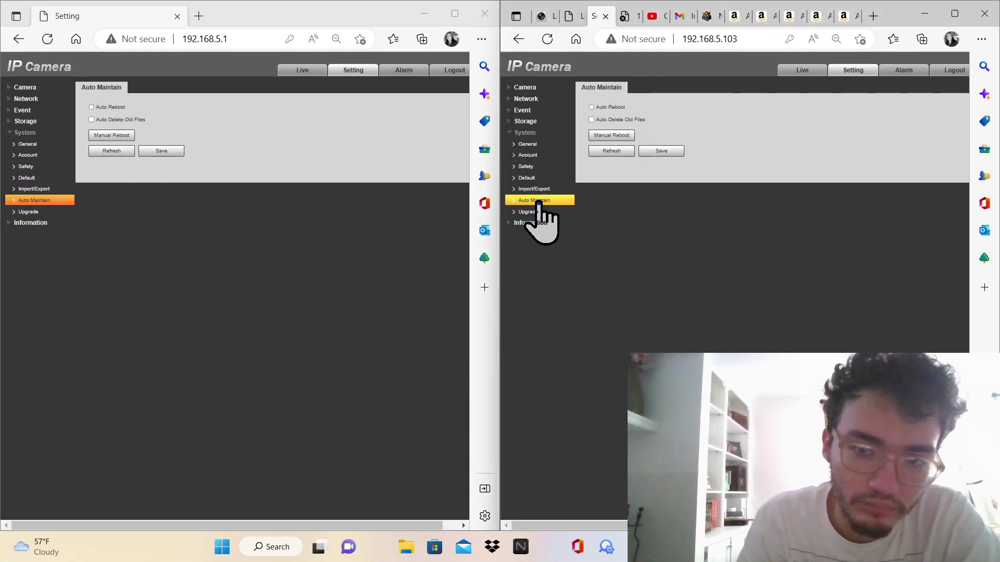
left_click(532, 212)
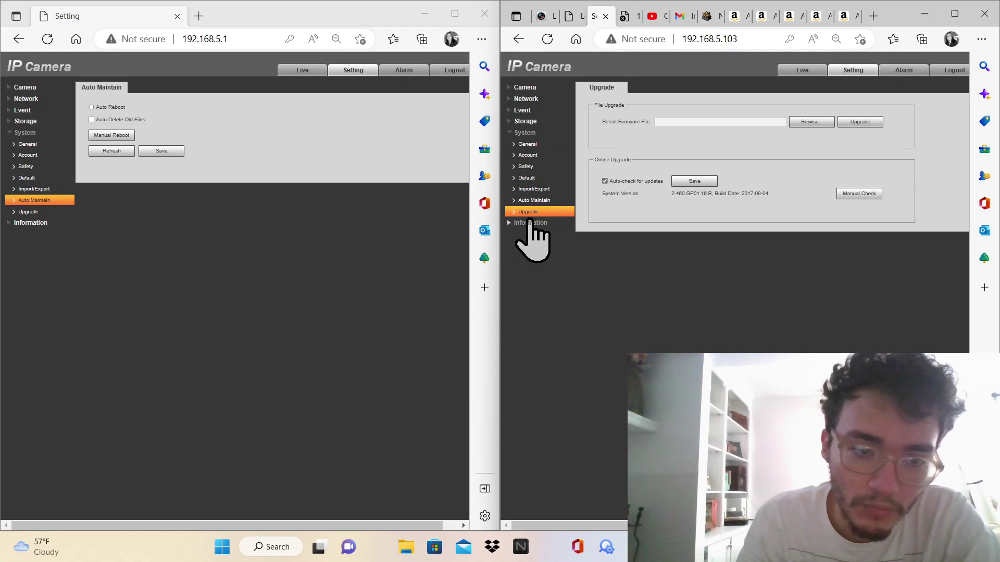
left_click(37, 211)
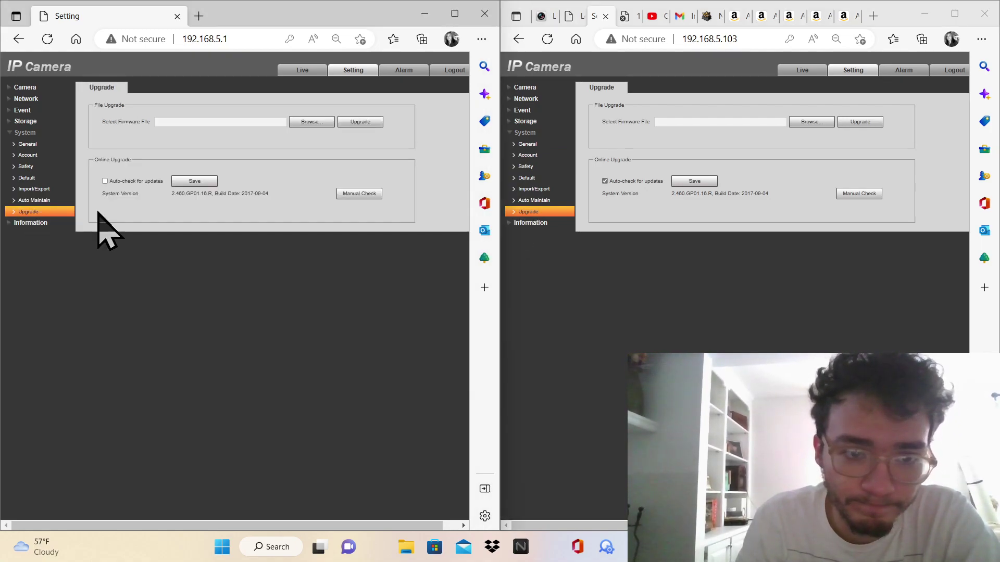
left_click(56, 223)
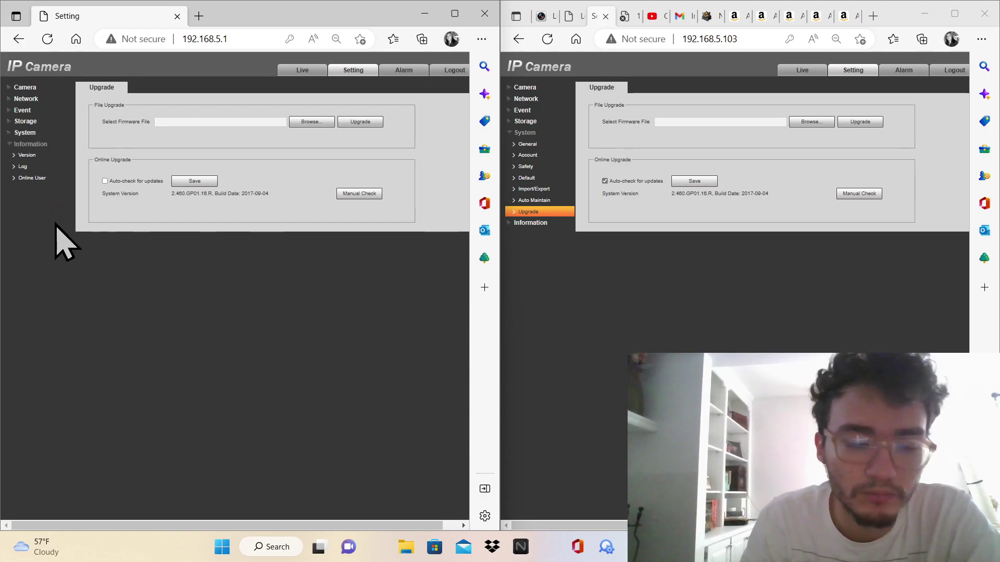
Review the first camera's version details, system log and online users
left_click(22, 155)
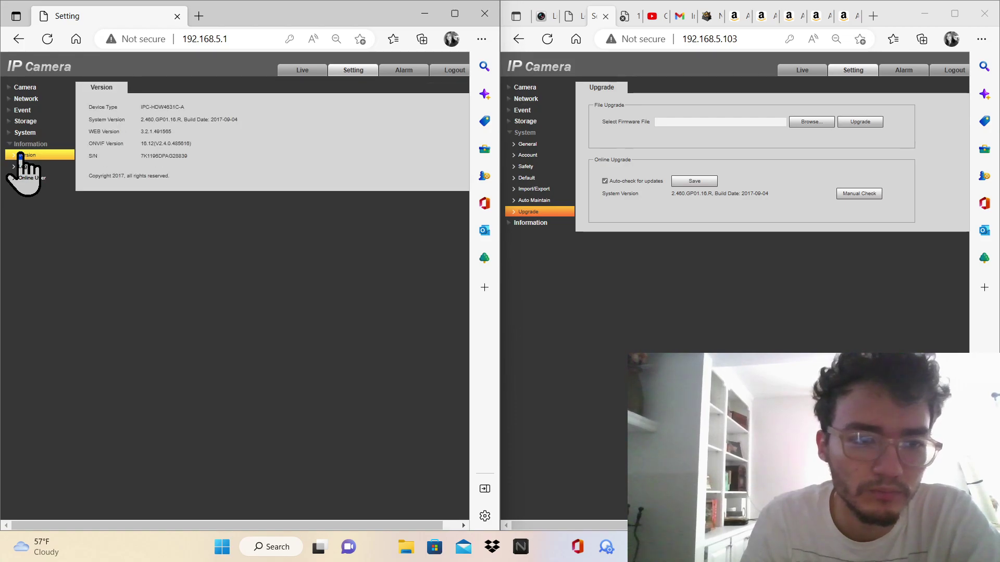
left_click(24, 166)
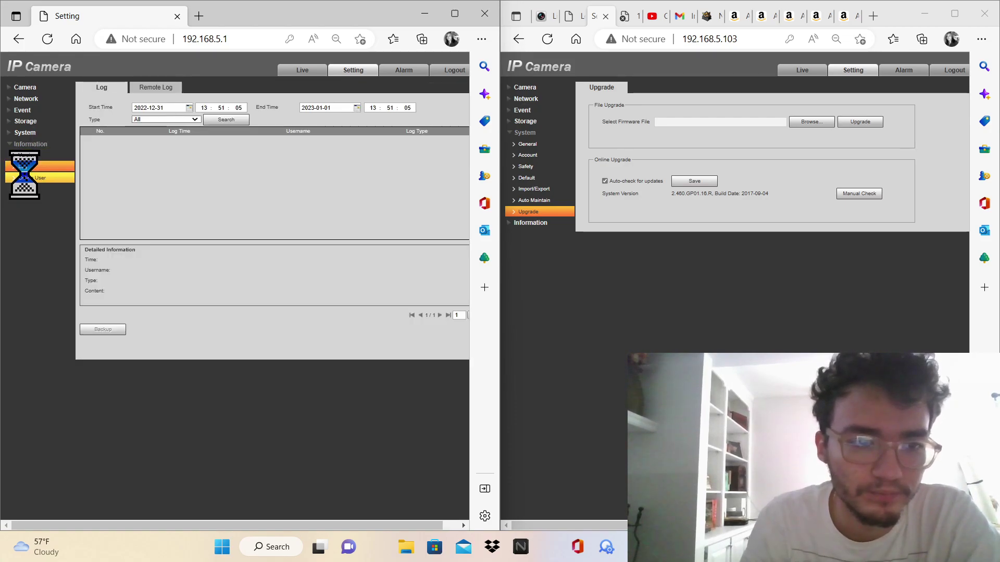
left_click(26, 178)
left_click(25, 87)
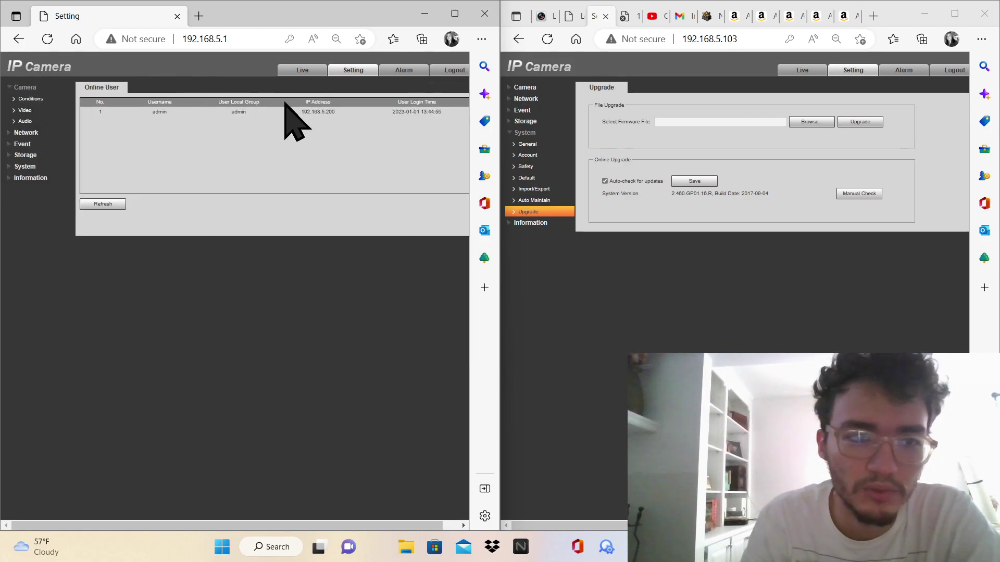
Browse the image settings pages, picture conditions and audio, on both cameras
left_click(540, 89)
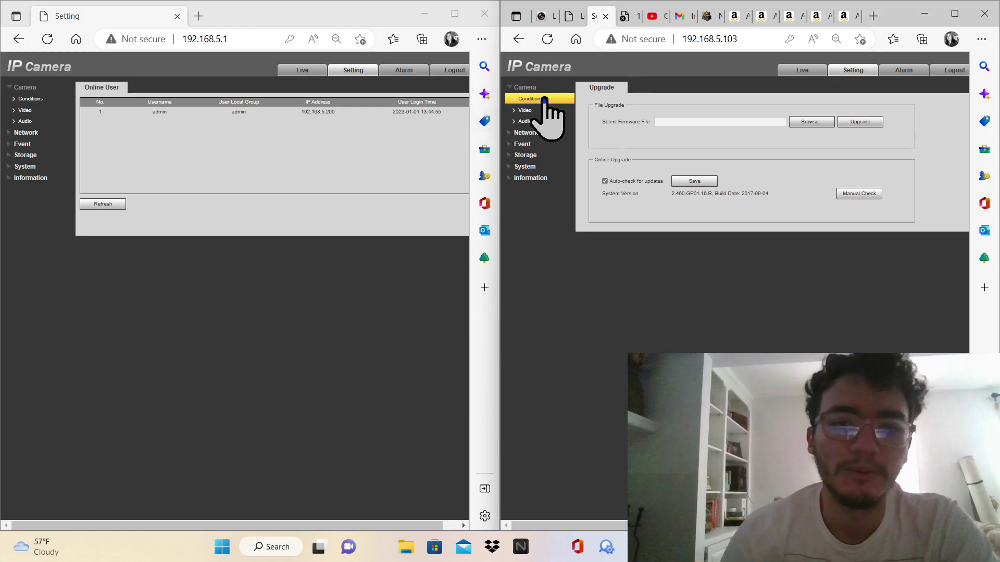
left_click(543, 90)
left_click(534, 99)
left_click(531, 99)
left_click(515, 99)
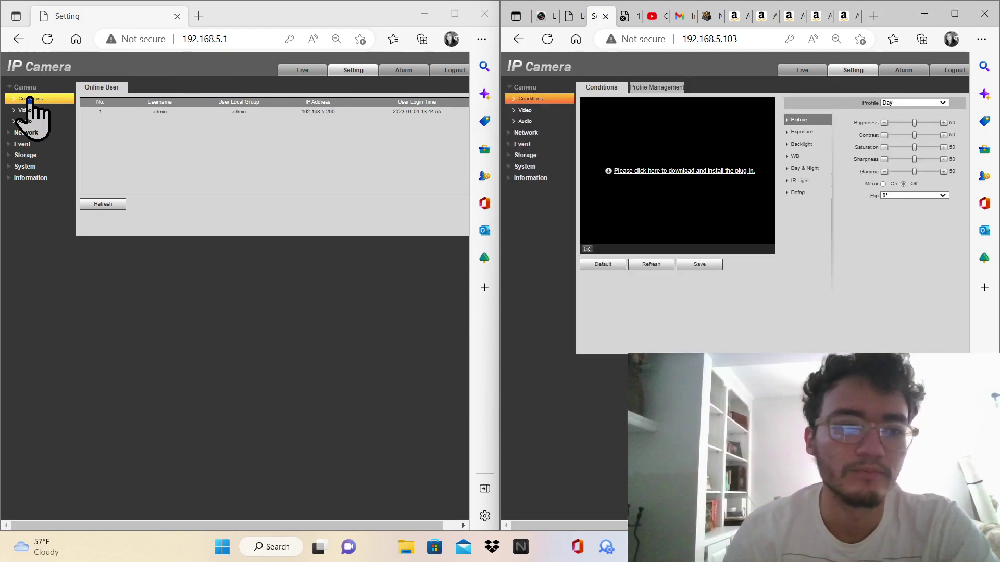
left_click(29, 98)
left_click(28, 121)
Save the TCP/IP settings on Camera1 (192.168.5.103) and the host camera (192.168.5.1)
left_click(29, 132)
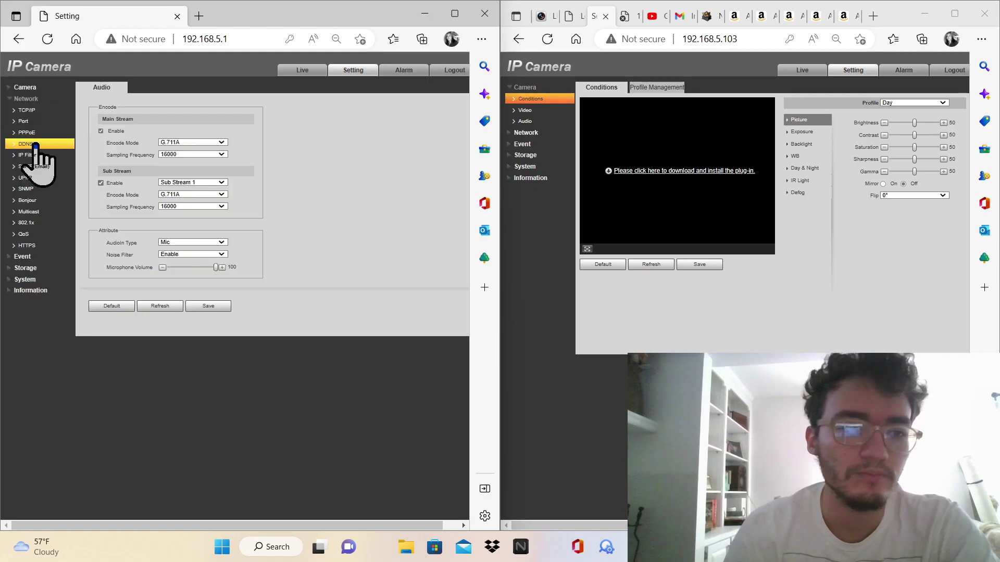
left_click(27, 110)
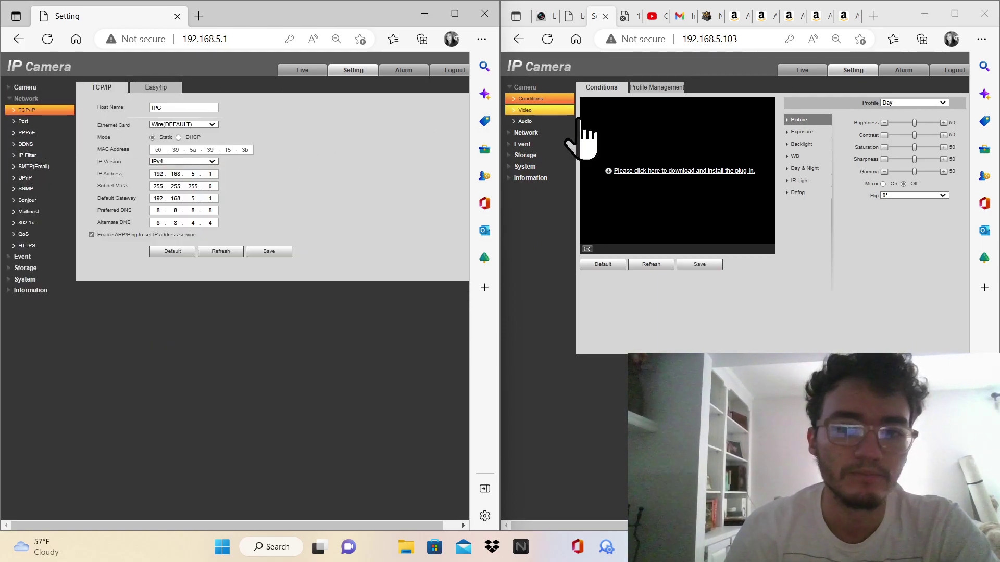
left_click(534, 132)
left_click(530, 111)
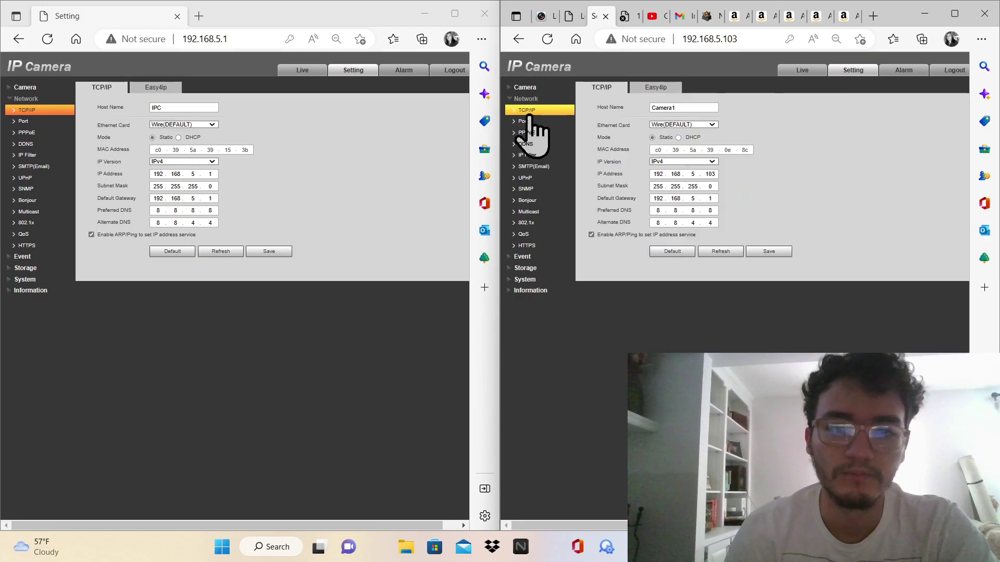
left_click(766, 252)
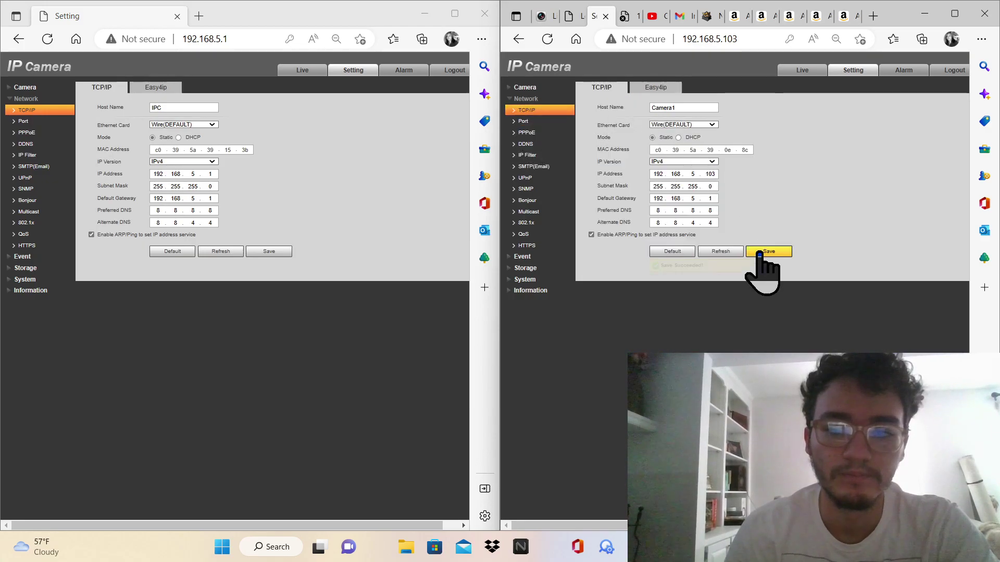
left_click(268, 253)
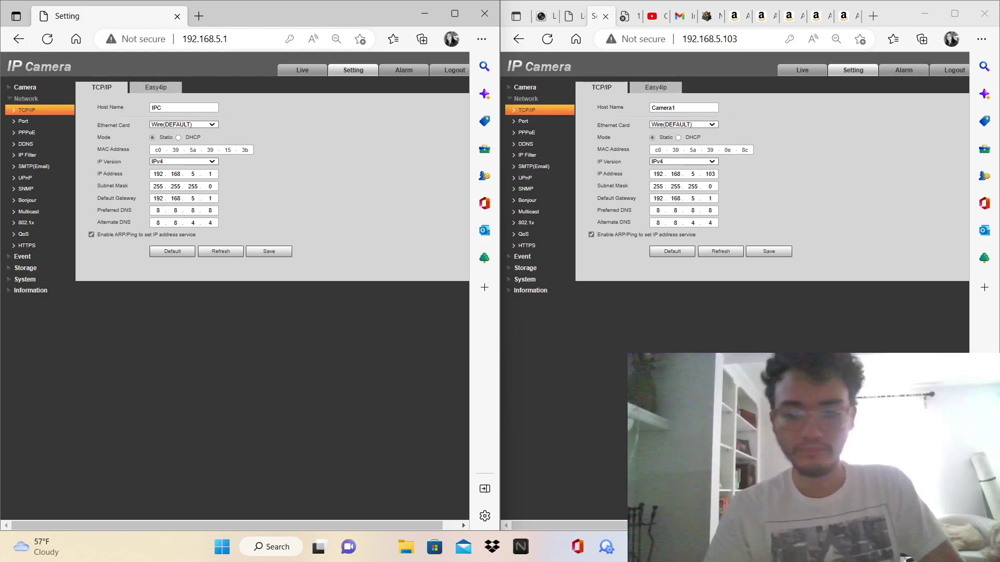
Maximize Edge and review the Hikvision 16-channel NVR, gigabit switch and GearIT Cat5e listings
key("alt+Tab")
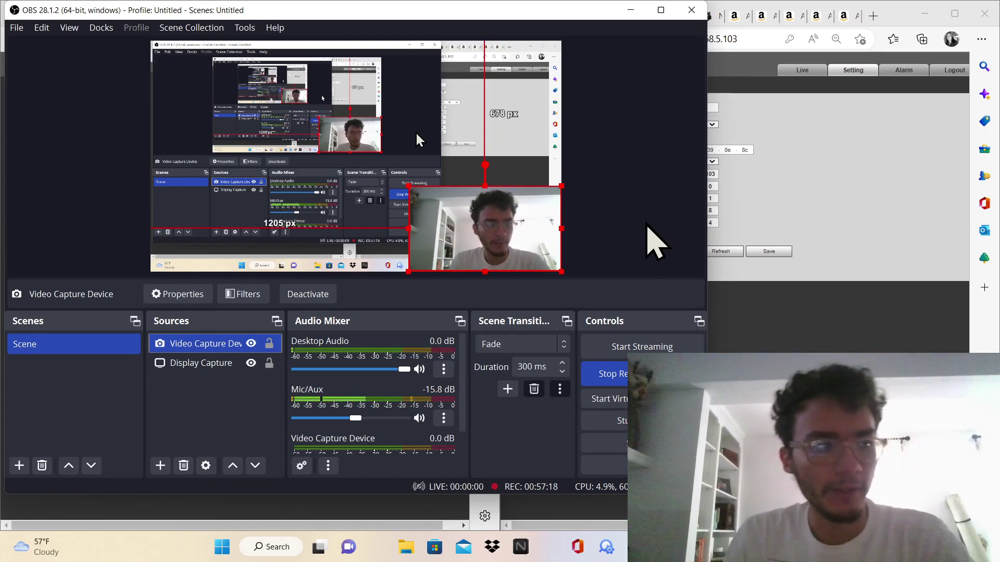
left_click(736, 18)
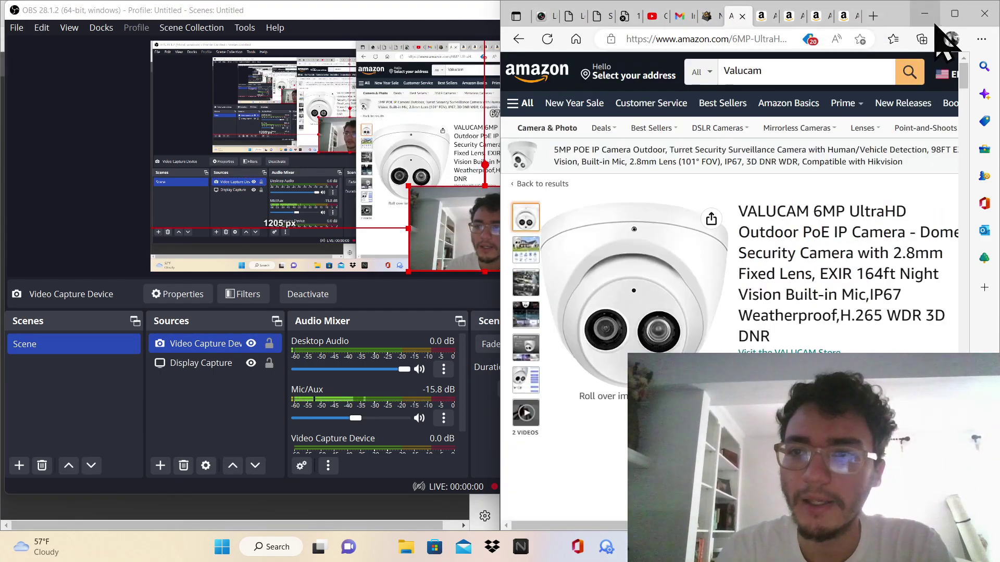
left_click(955, 14)
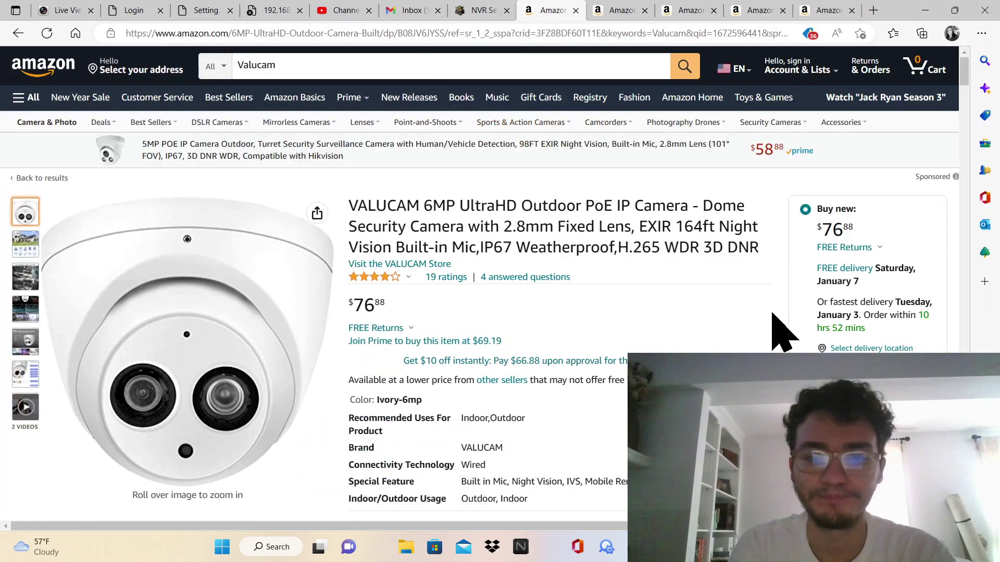
left_click(612, 10)
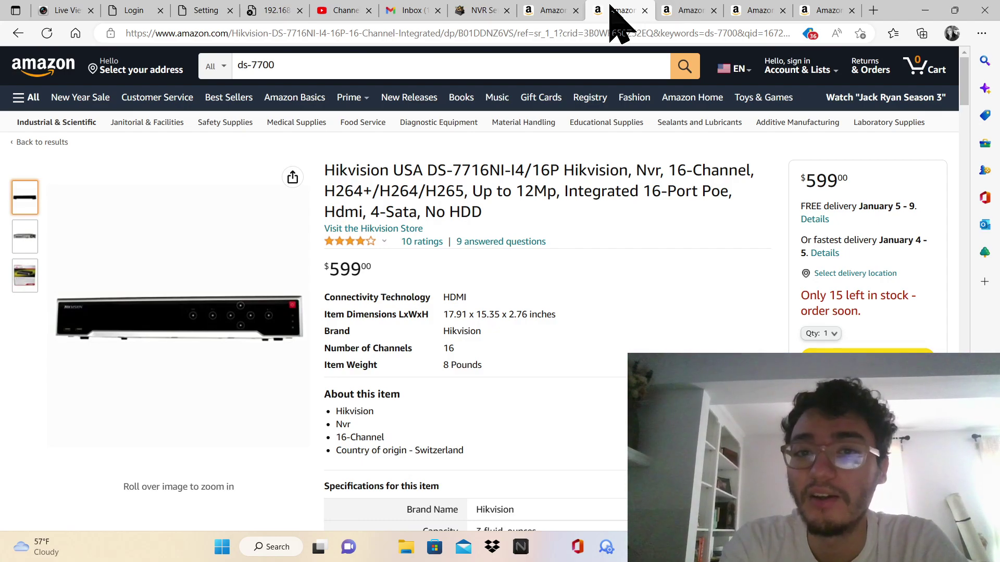
left_click(753, 11)
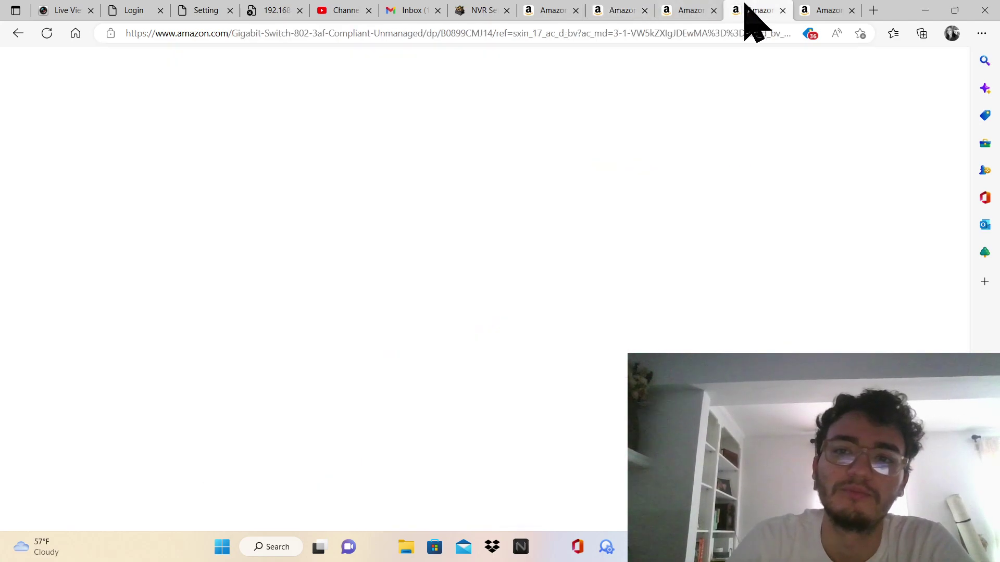
left_click(825, 11)
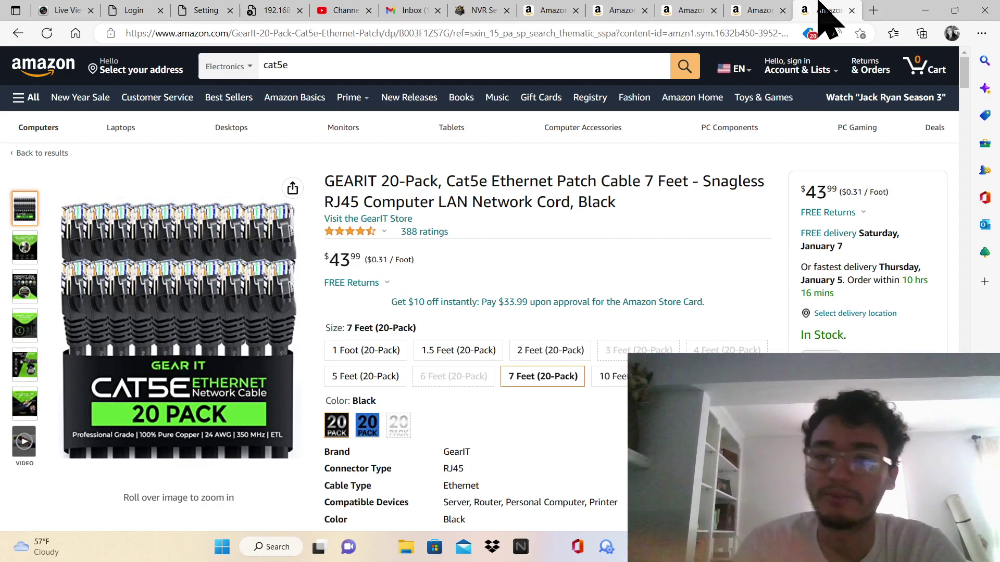
key("alt+Tab")
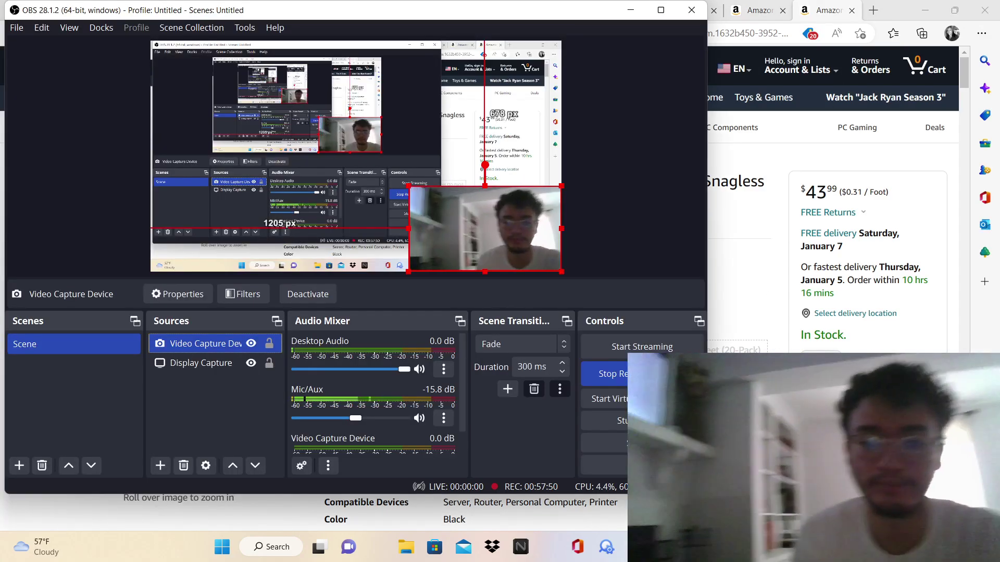